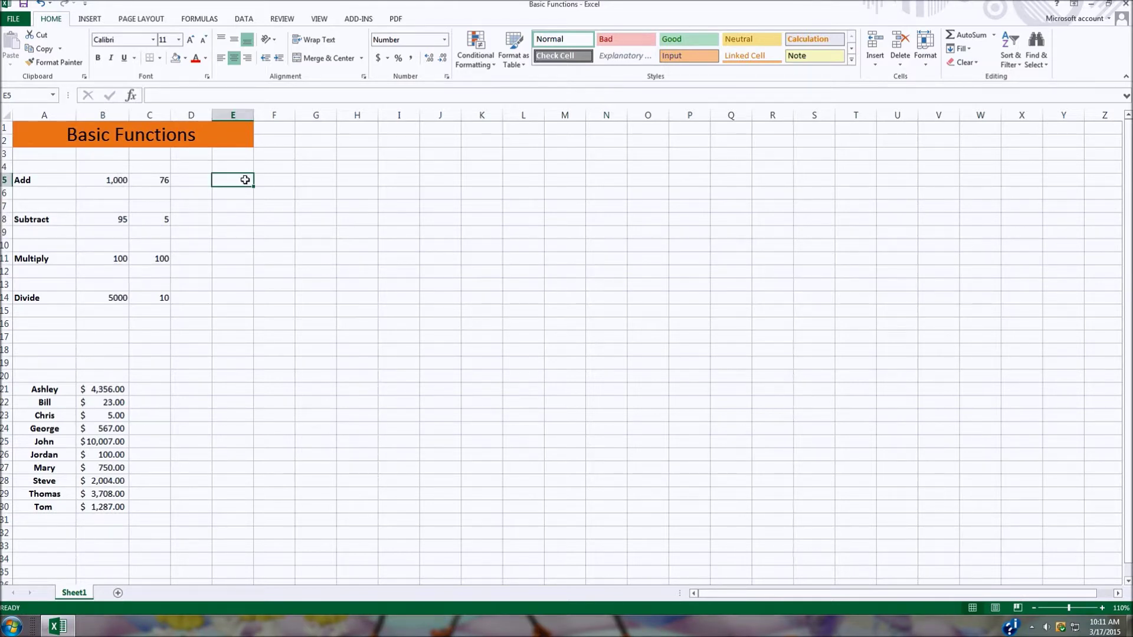
Enter the formula =1000+76 in cell E5 of the Add row
left_click(165, 96)
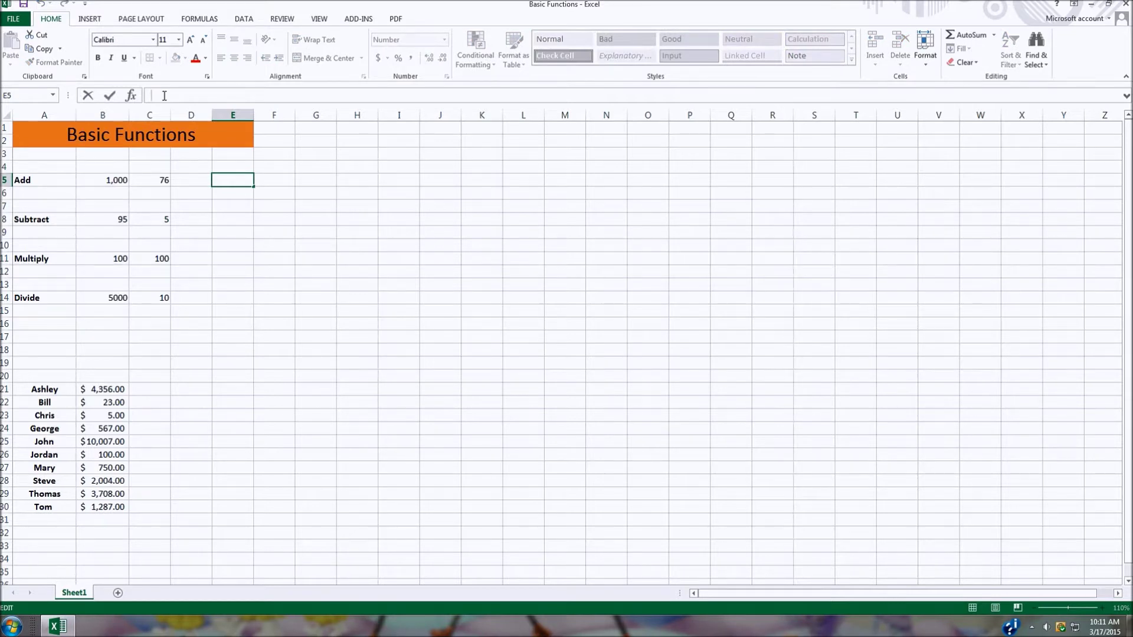
type("=")
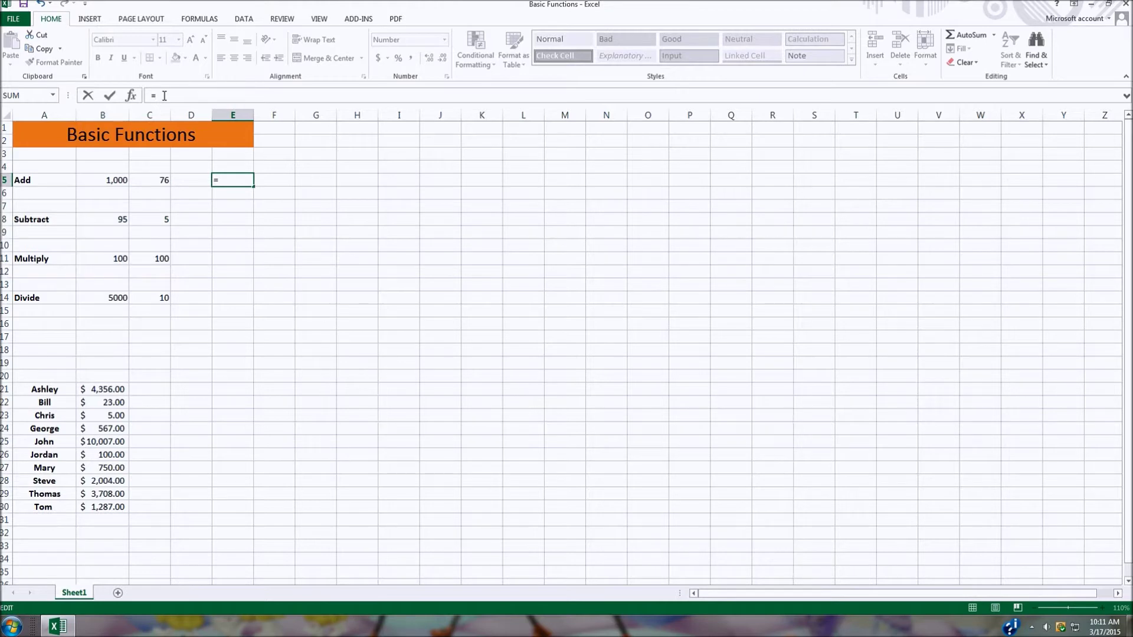
type("1000+76")
key("Return")
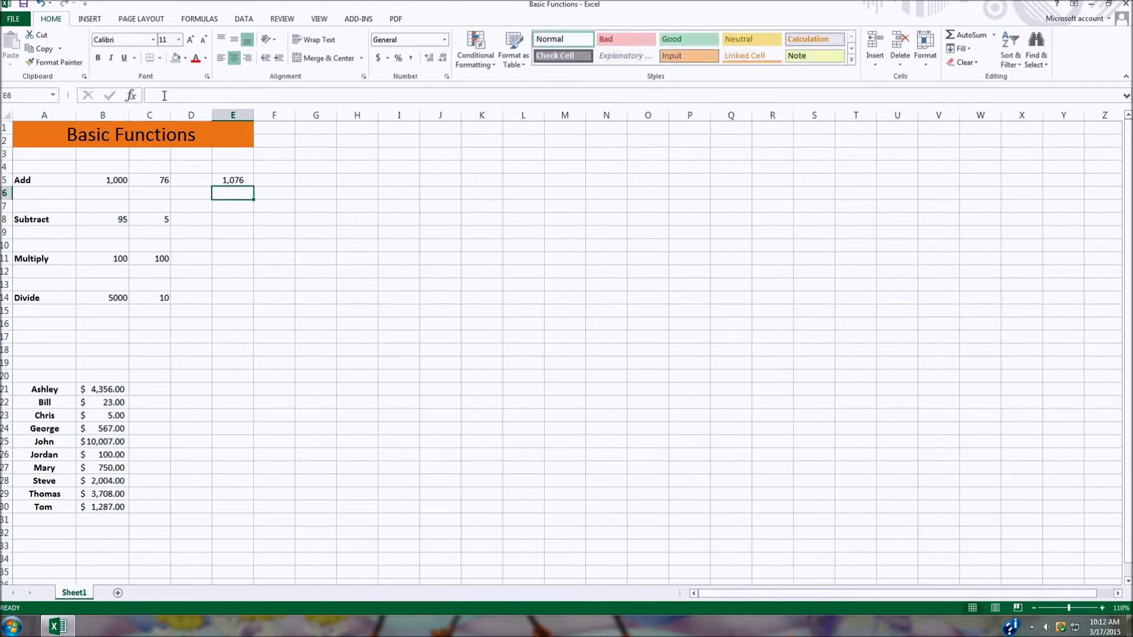
Replace the formula in cell E5 with the cell-reference sum =B5+C5
left_click(223, 180)
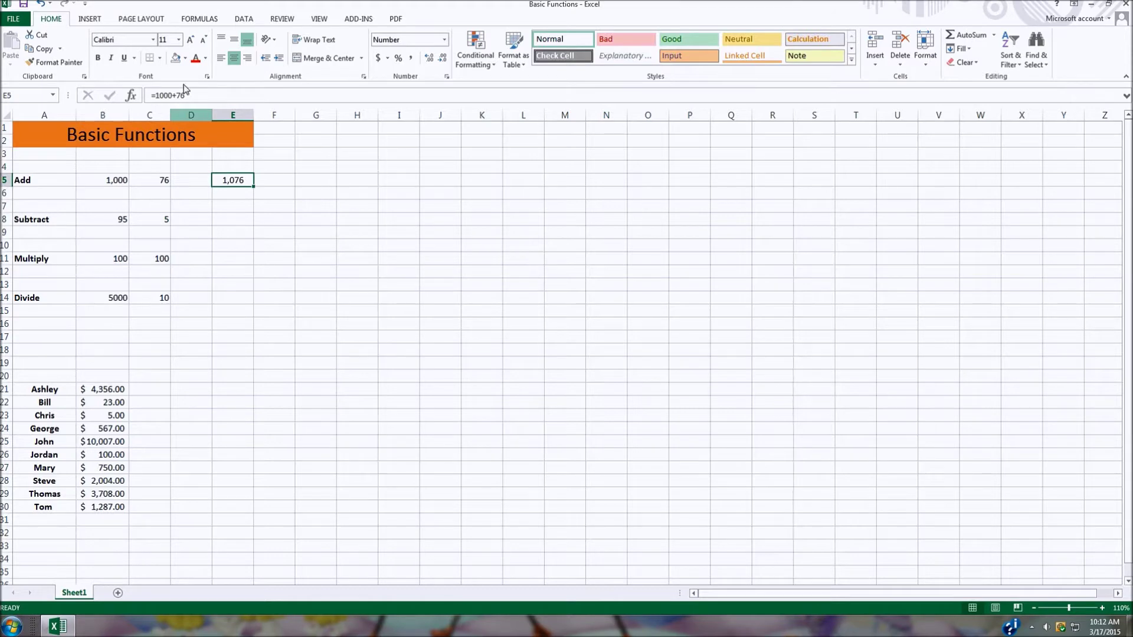
triple_click(168, 95)
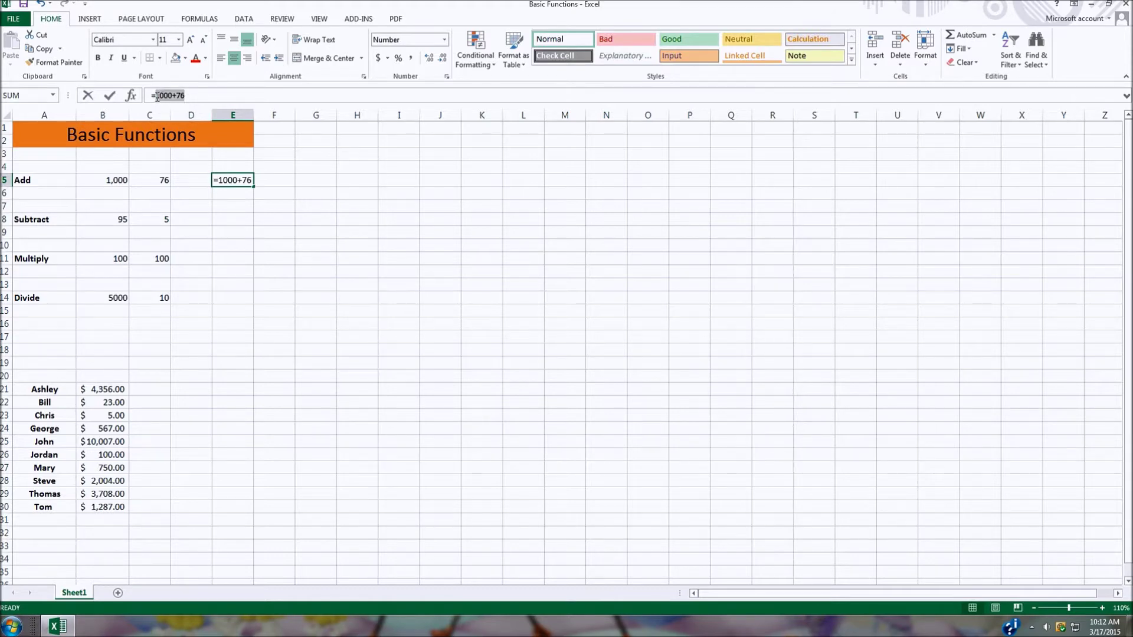
type("=")
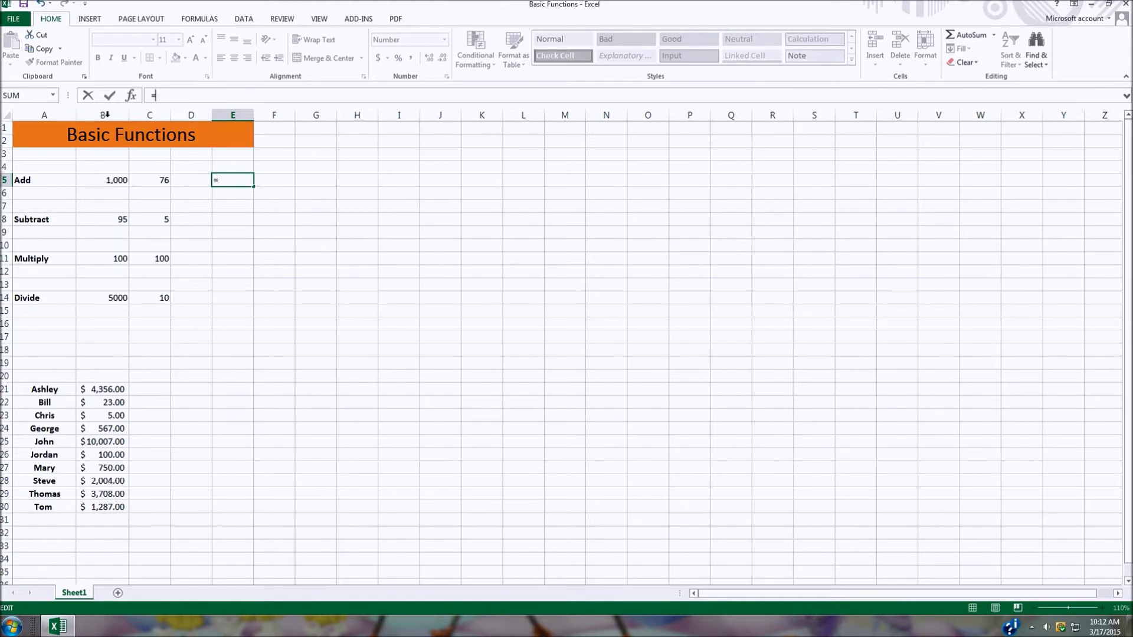
left_click(111, 182)
left_click(112, 182)
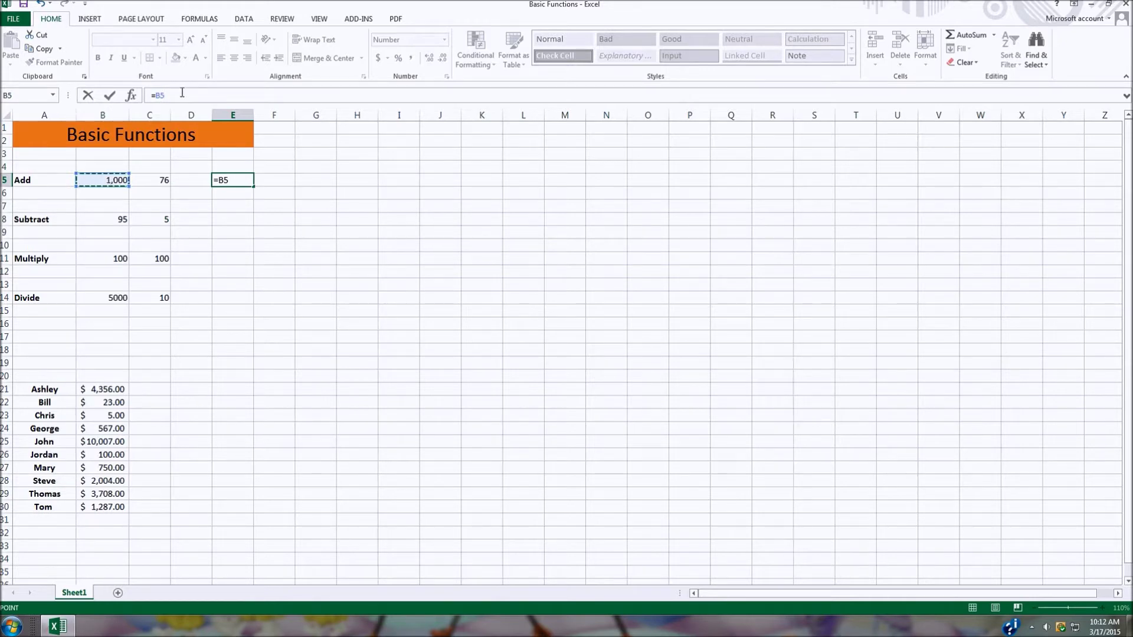
type("+")
left_click(153, 183)
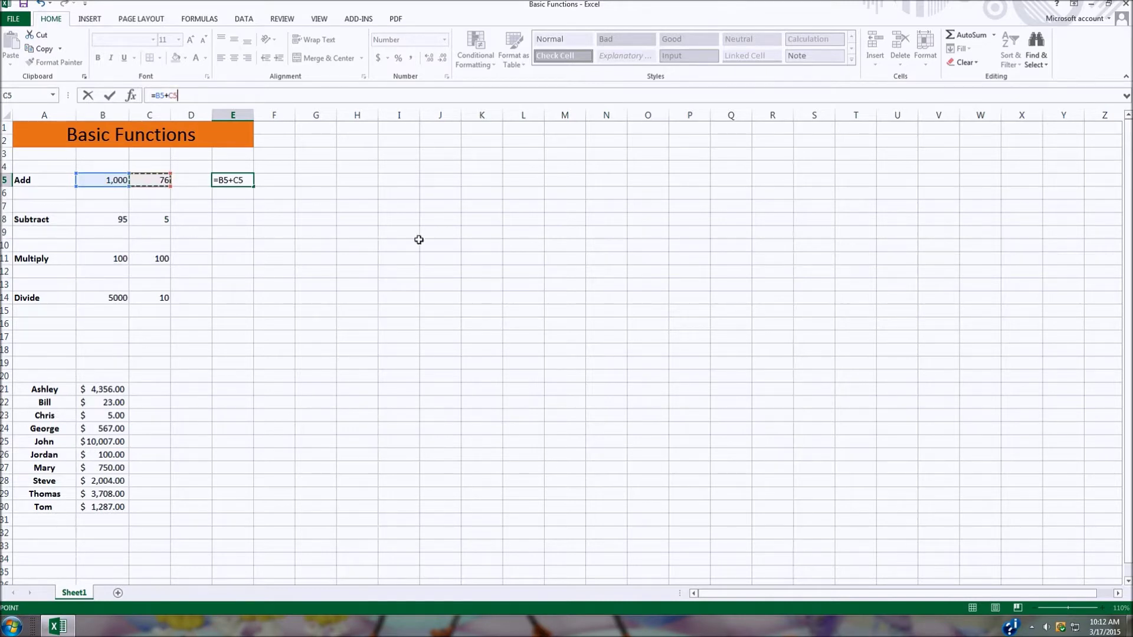
key("Return")
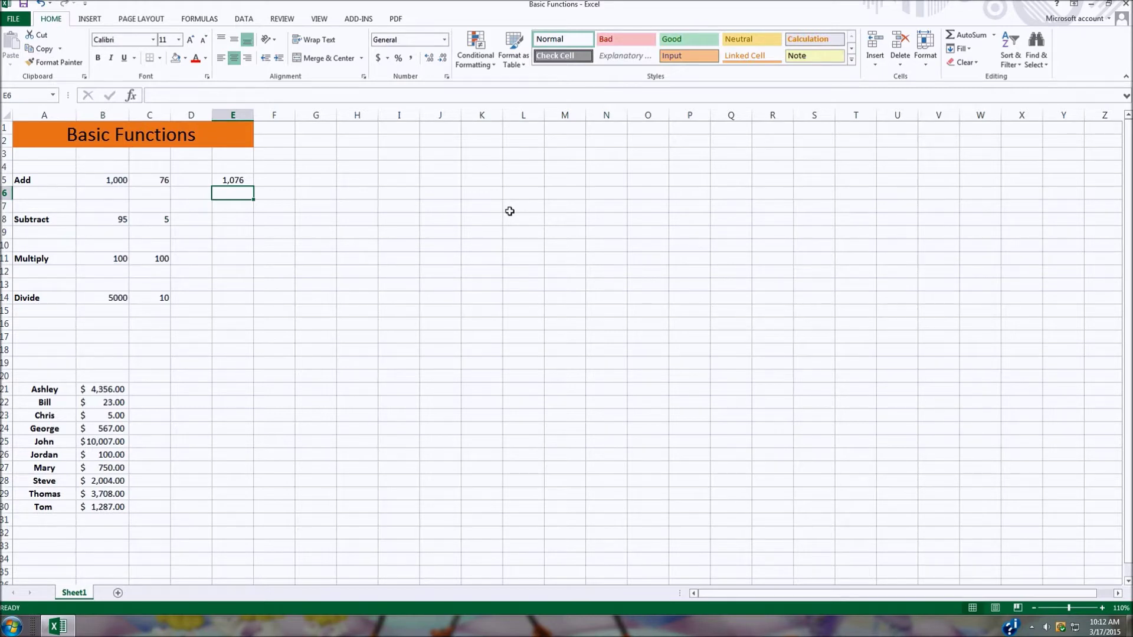
Enter the formula =B8-C8 in cell E8 to subtract the two values in the Subtract row
left_click(241, 221)
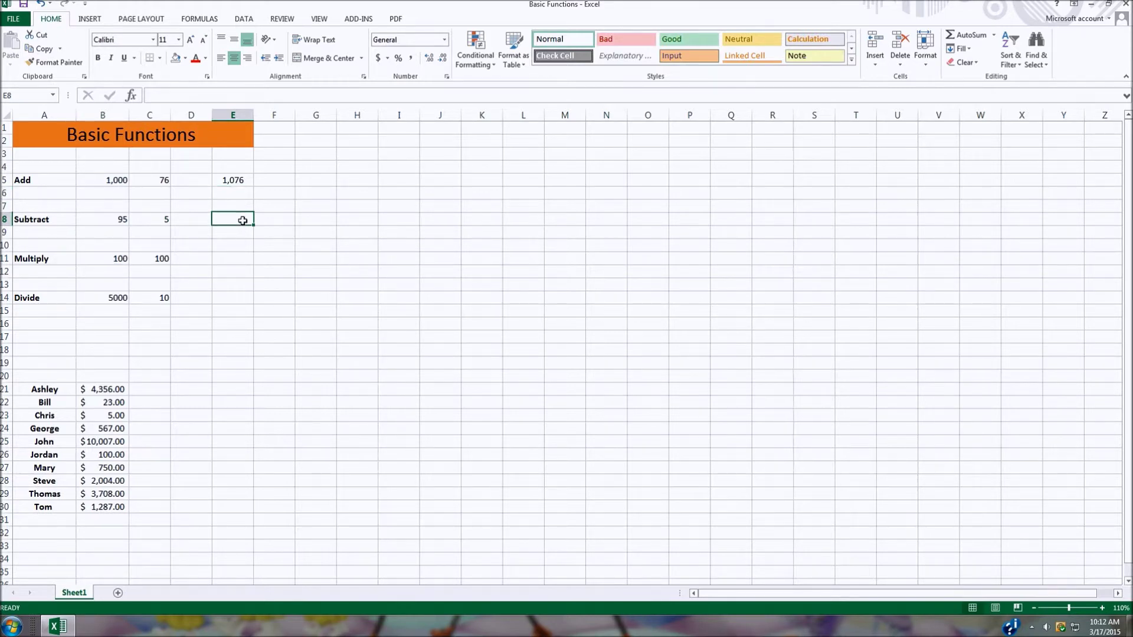
left_click(207, 96)
type("=")
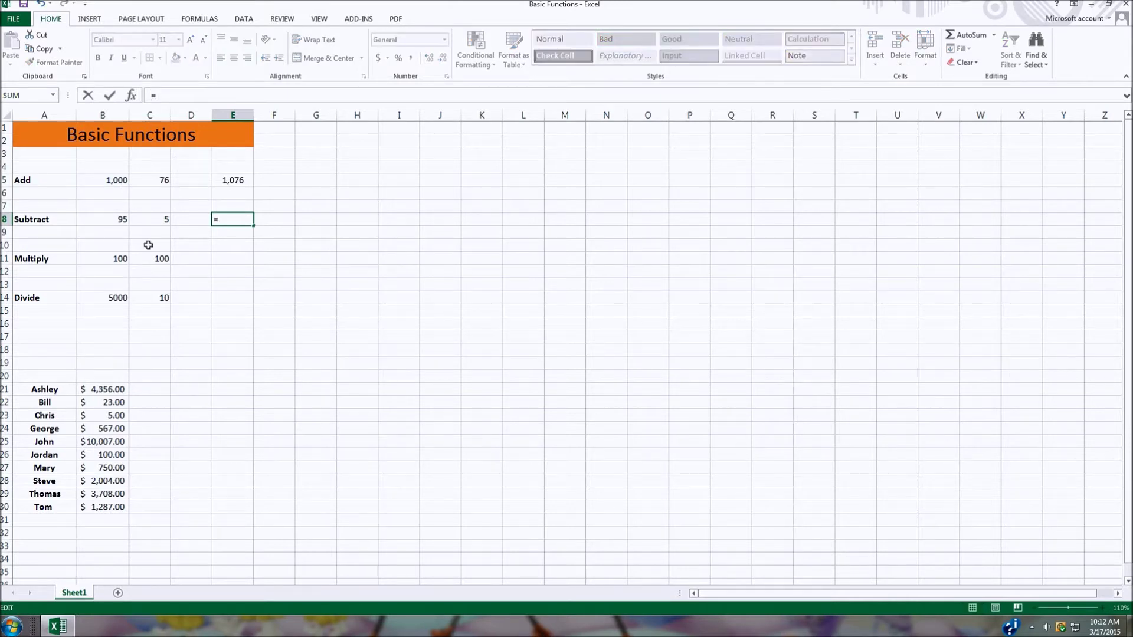
left_click(121, 219)
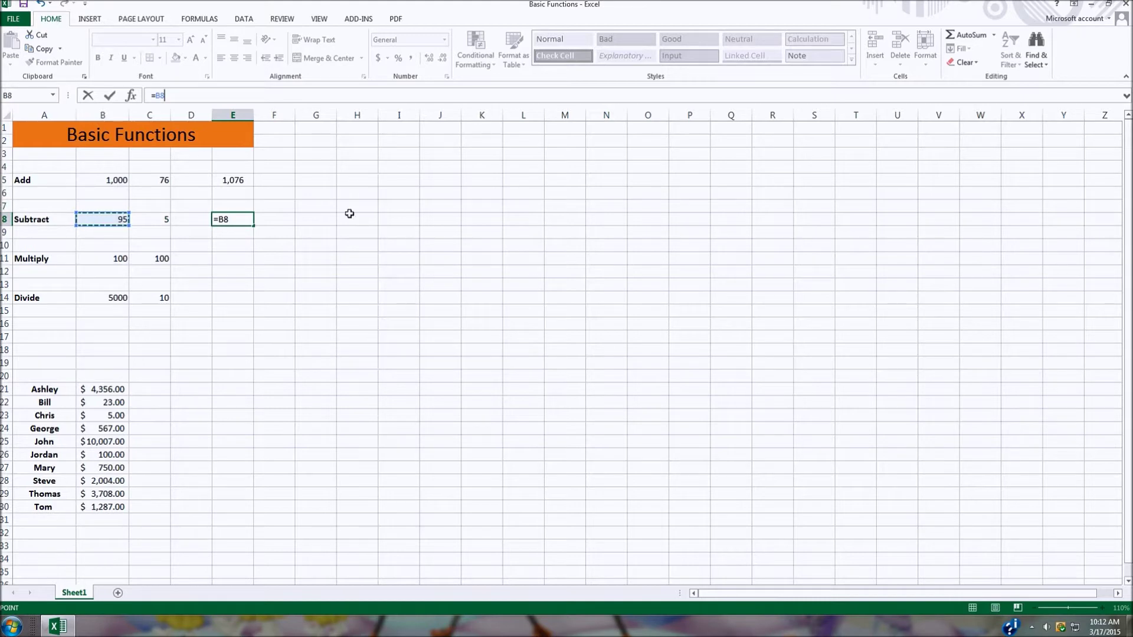
type("-")
left_click(163, 219)
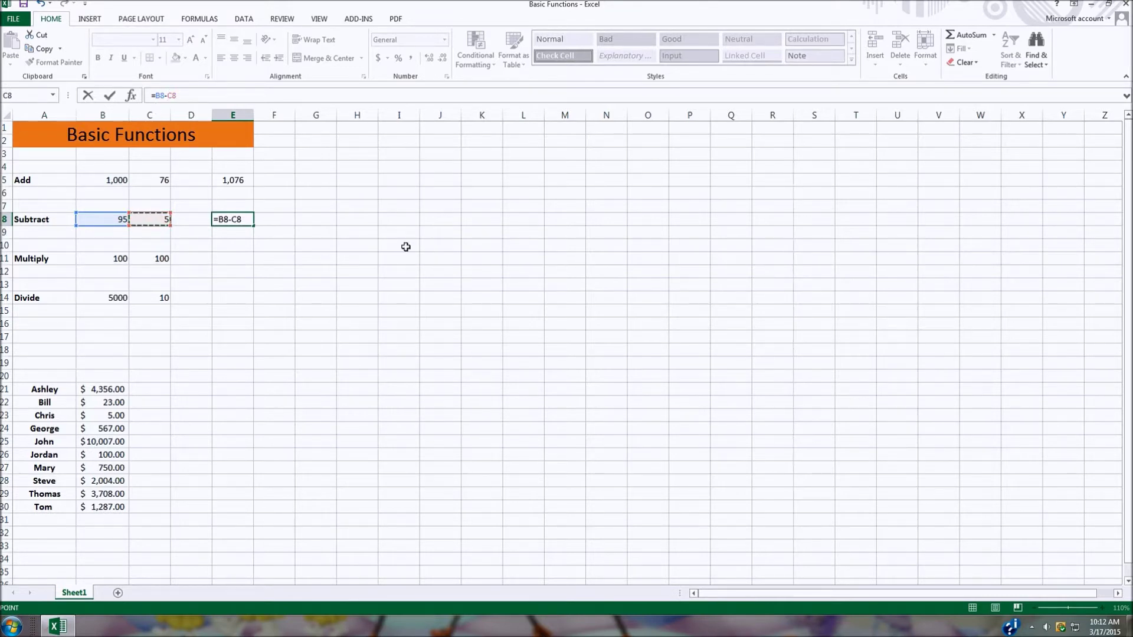
key("Return")
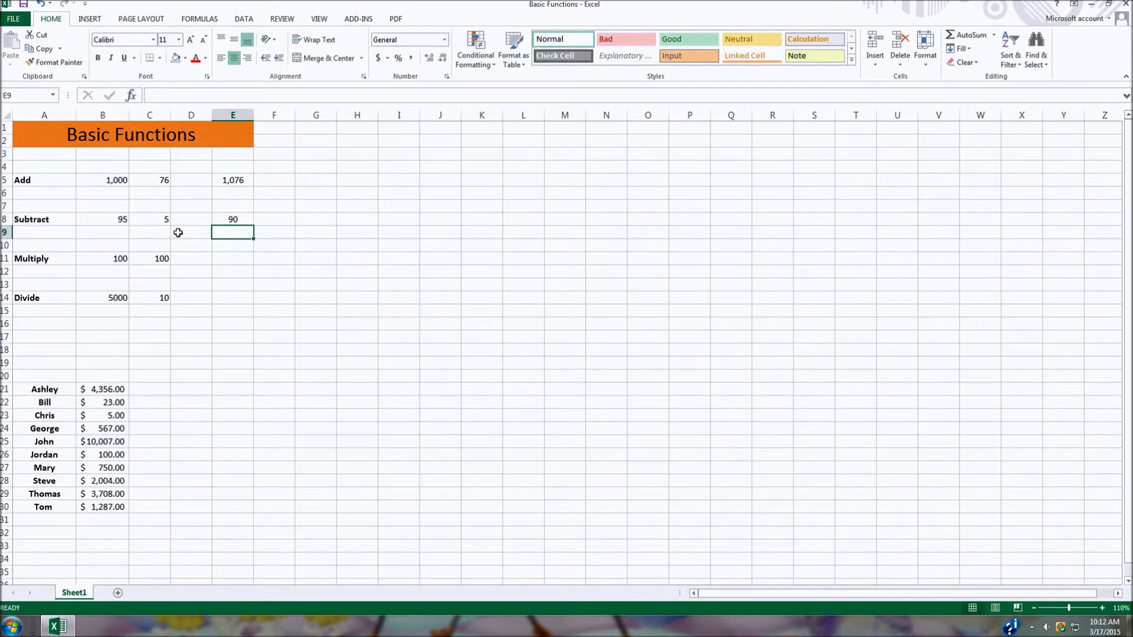
Enter the formula =B11*C11 in cell E11 to multiply the two values in the Multiply row
left_click(248, 260)
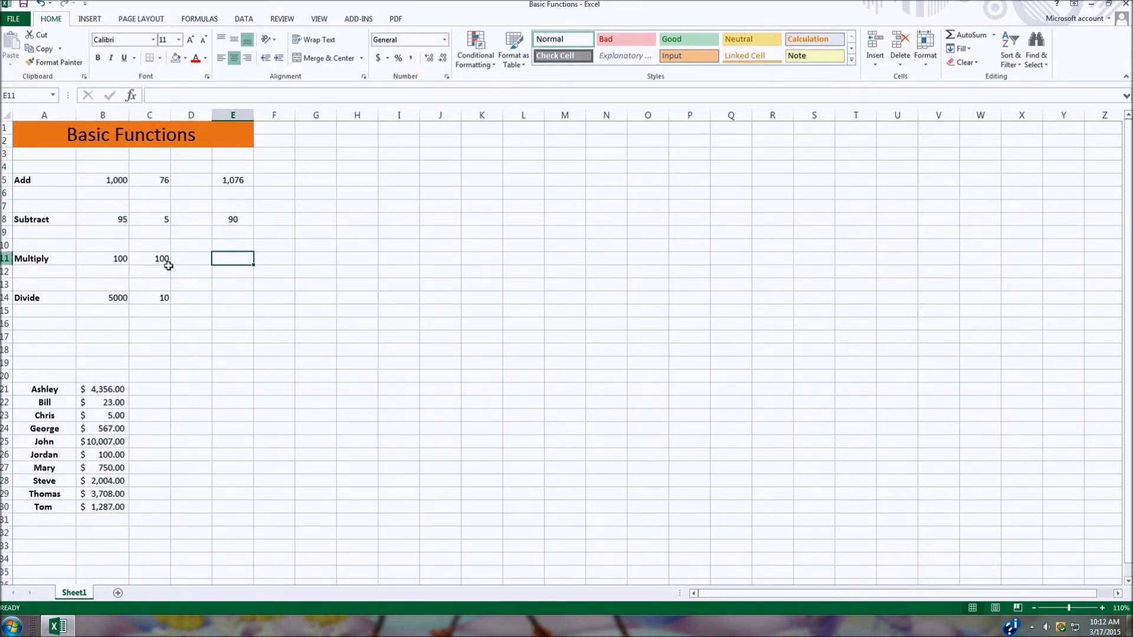
left_click(115, 258)
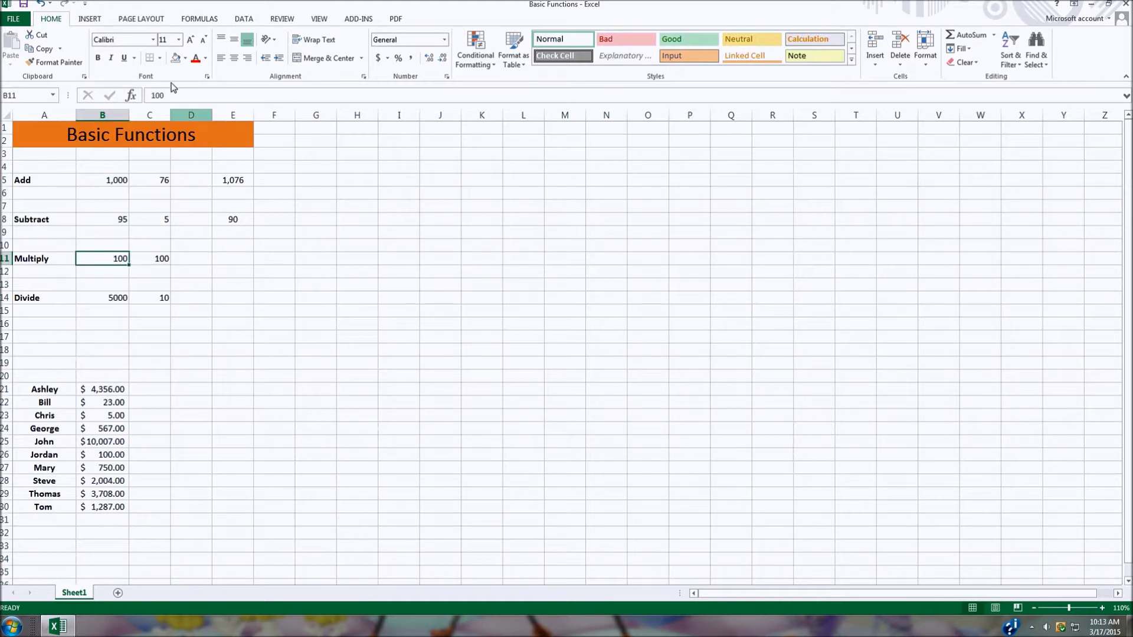
left_click(230, 257)
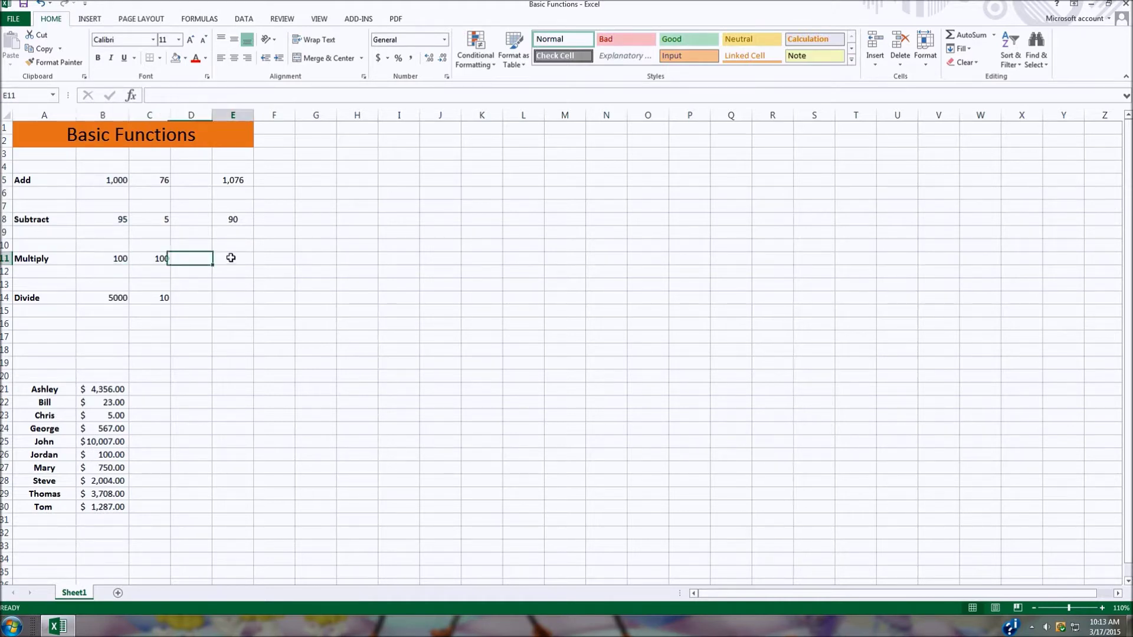
left_click(162, 96)
type("=")
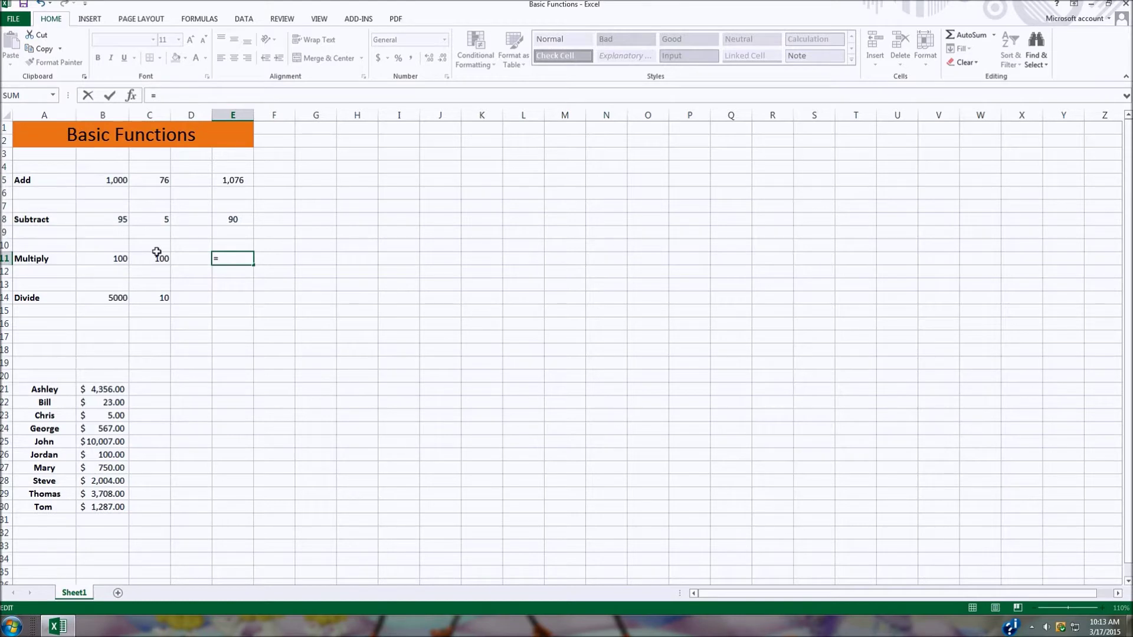
left_click(106, 256)
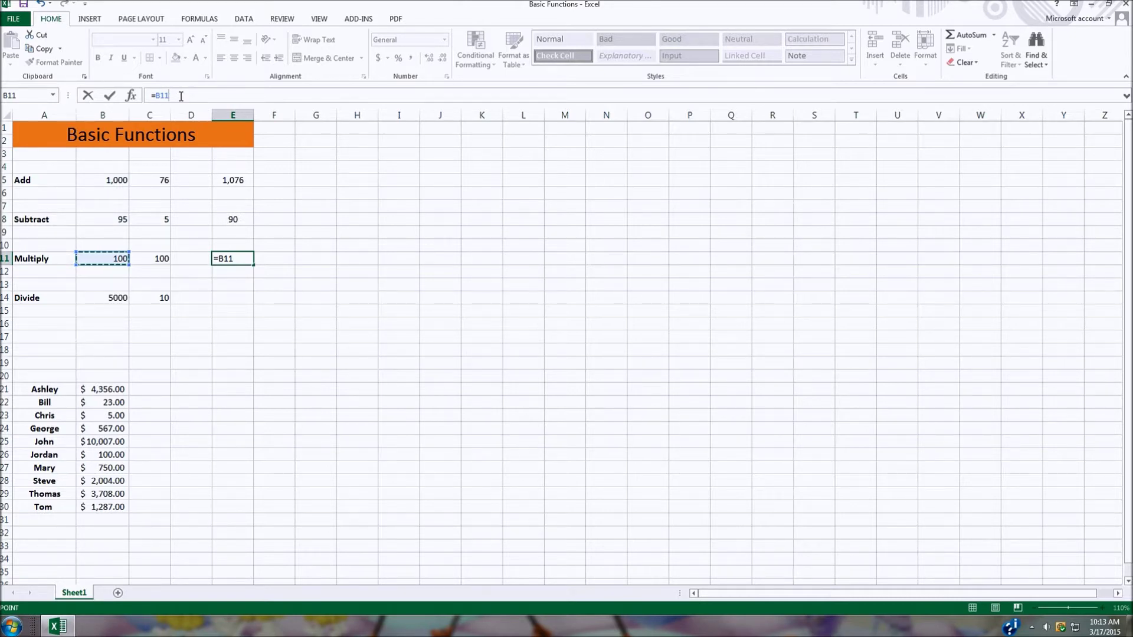
type("*")
left_click(164, 267)
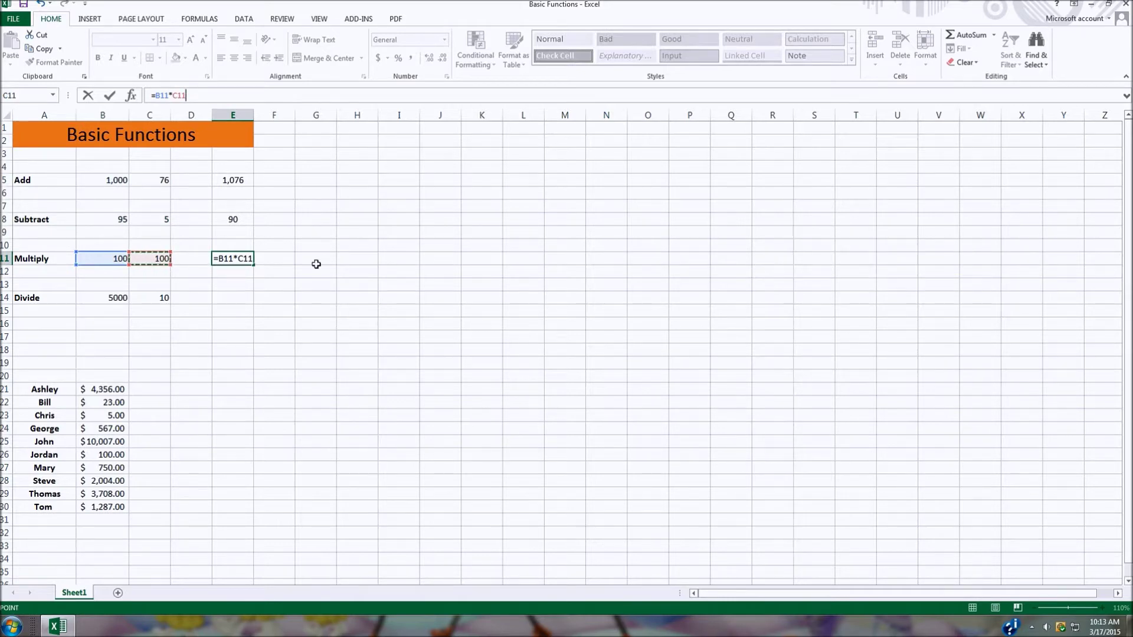
key("ctrl+Return")
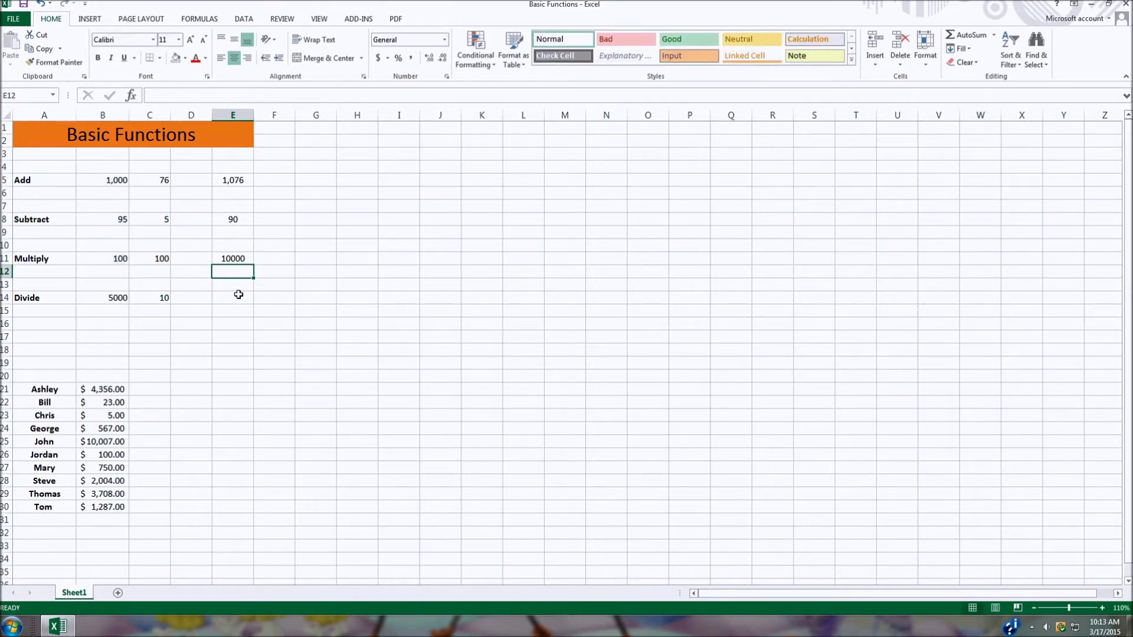
Enter the formula =B14/C14 in cell E14 to divide the two values in the Divide row
left_click(233, 298)
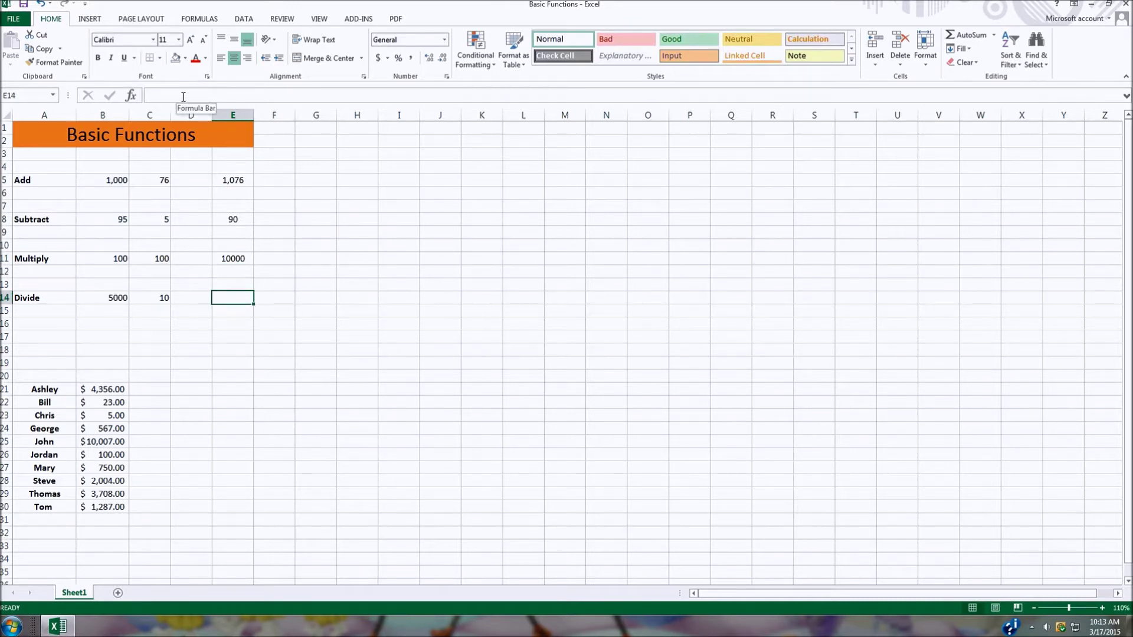
left_click(202, 96)
type("=")
left_click(114, 297)
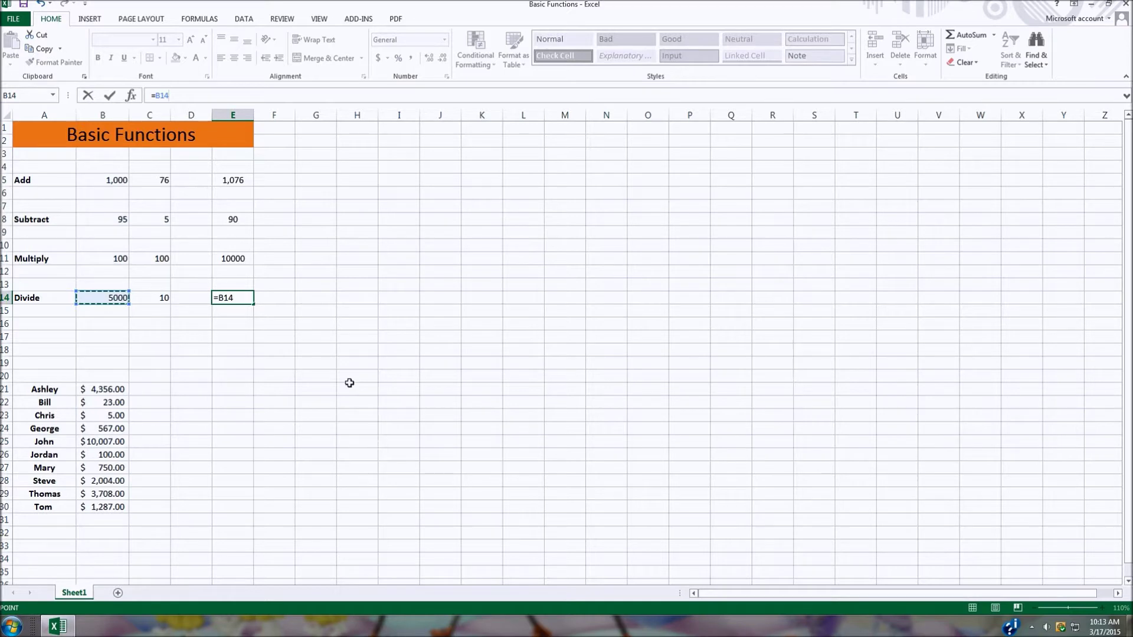
type("/")
left_click(160, 298)
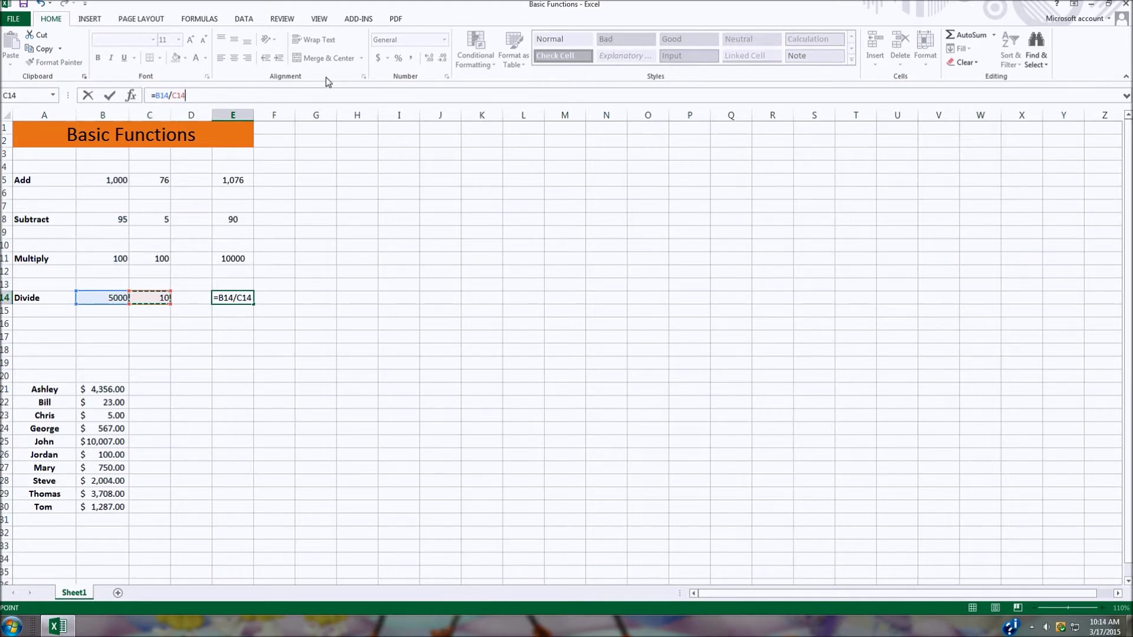
key("Return")
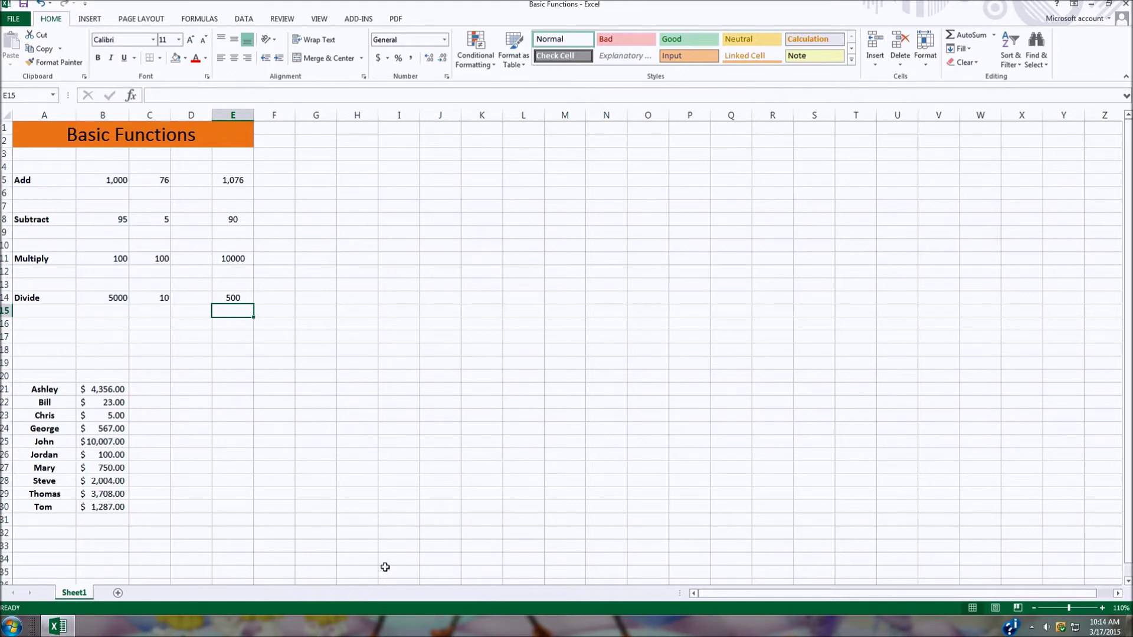
Sort the dollar amounts in B21:B30 from smallest to largest, expanding the selection to include the adjacent names
left_click(36, 376)
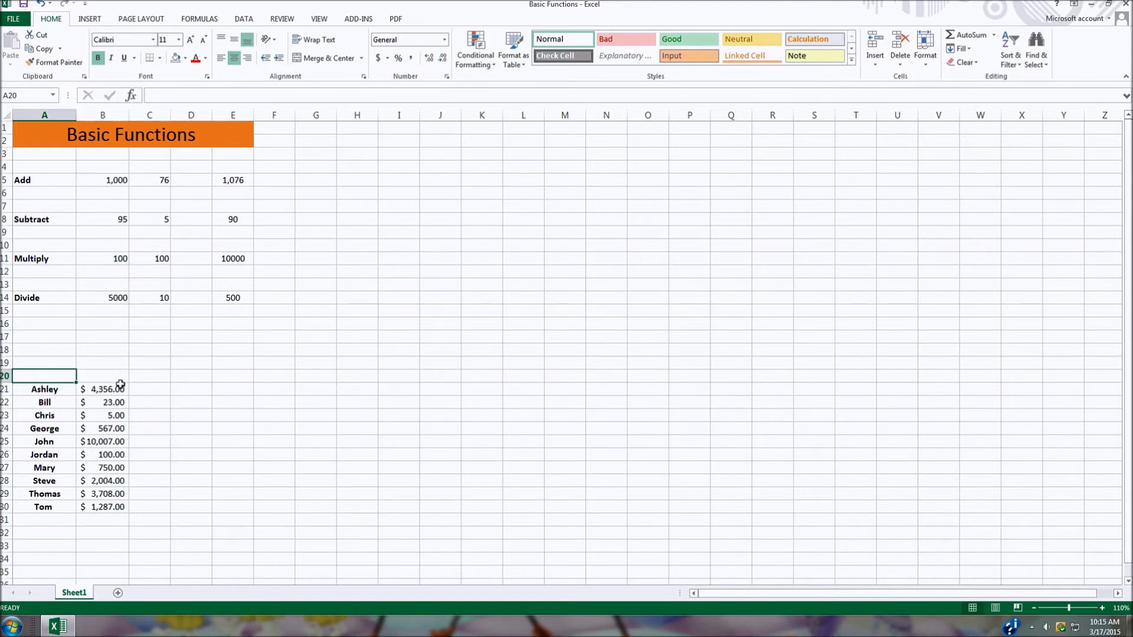
left_click(157, 393)
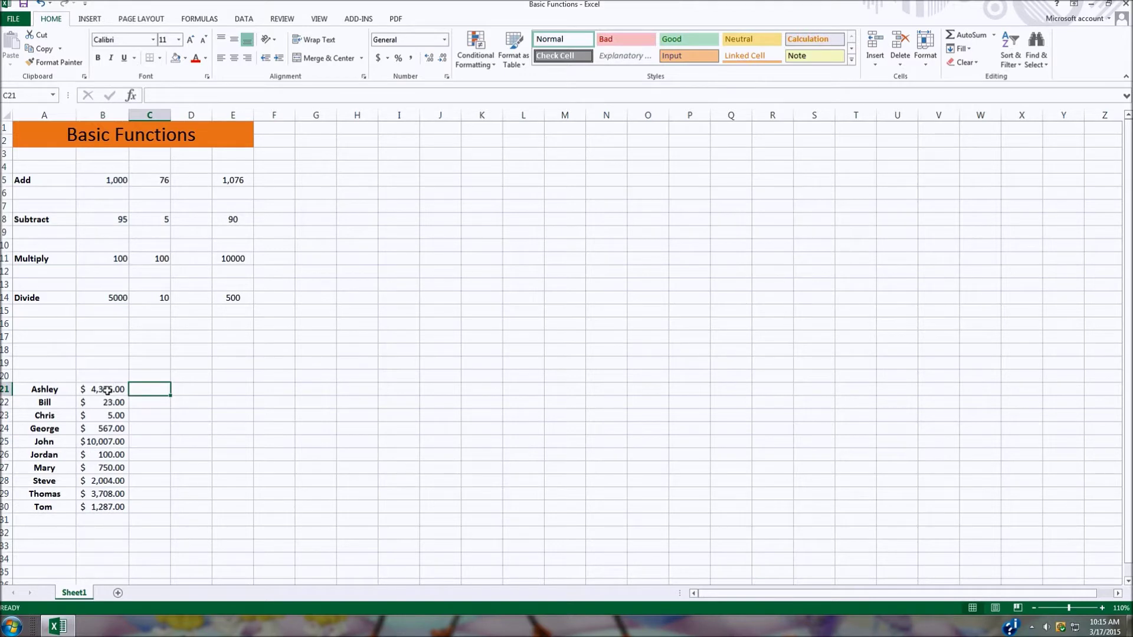
left_click(121, 389)
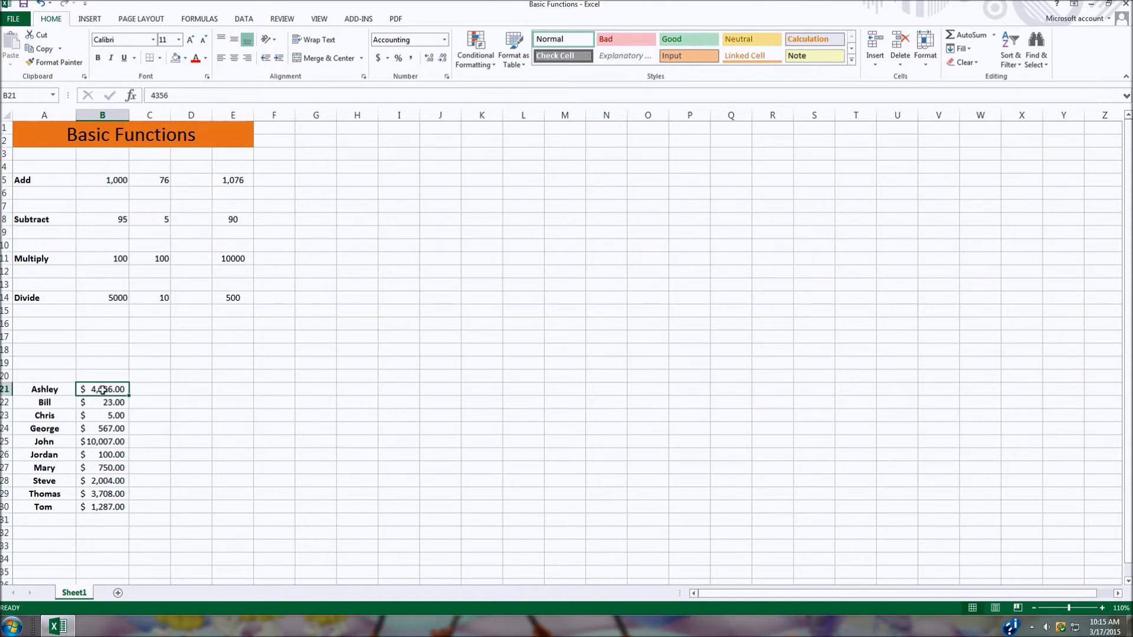
left_click_drag(104, 394, 104, 508)
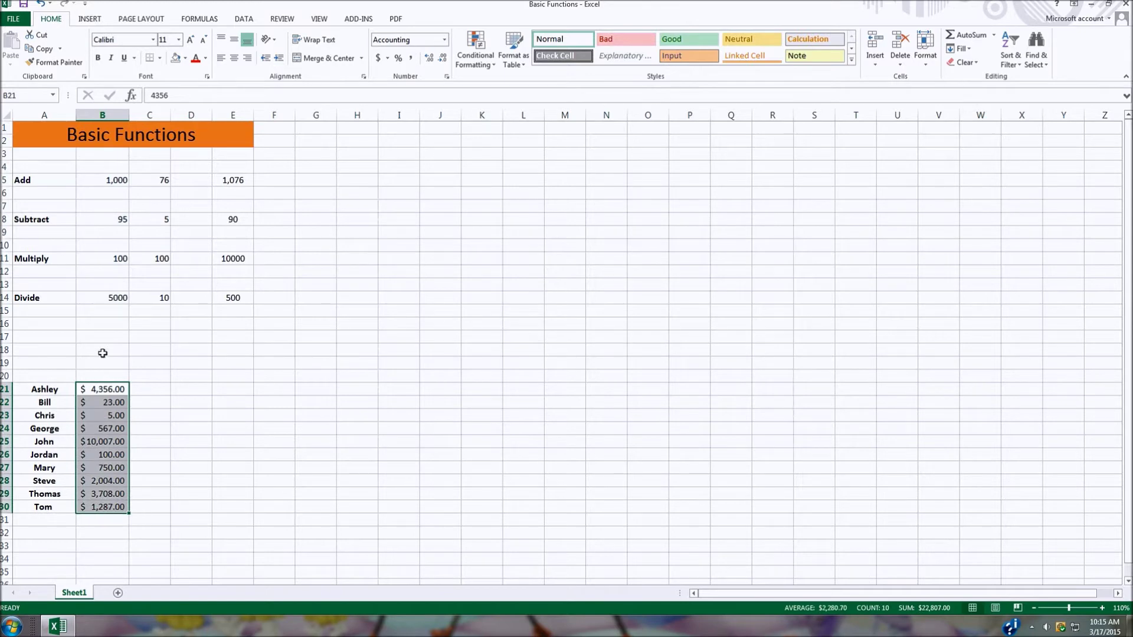
left_click(1020, 66)
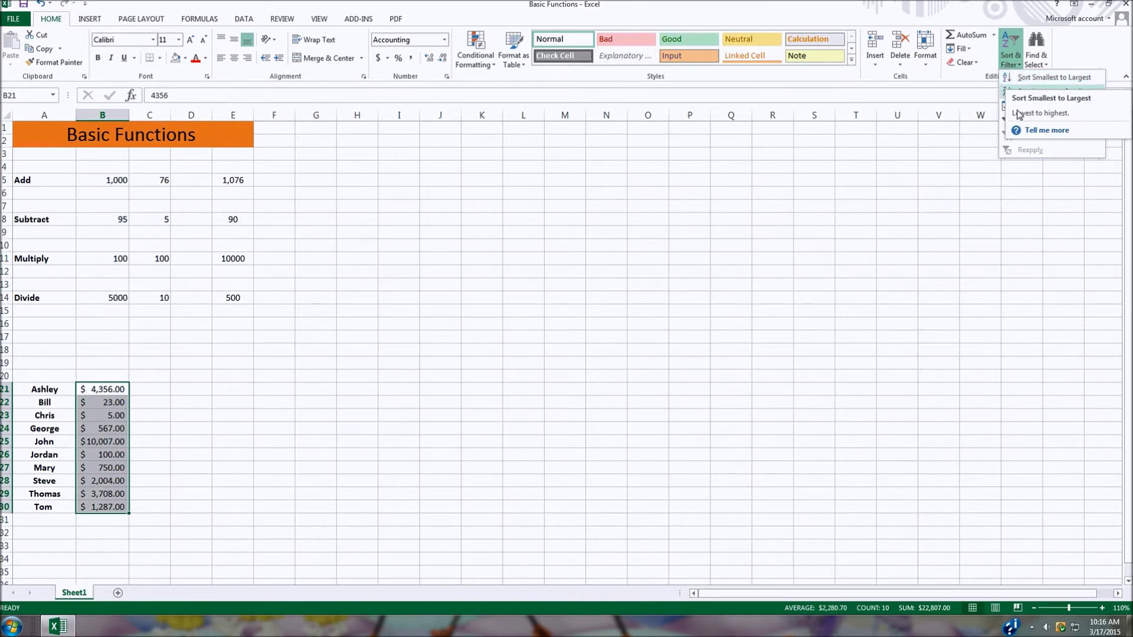
left_click(1034, 77)
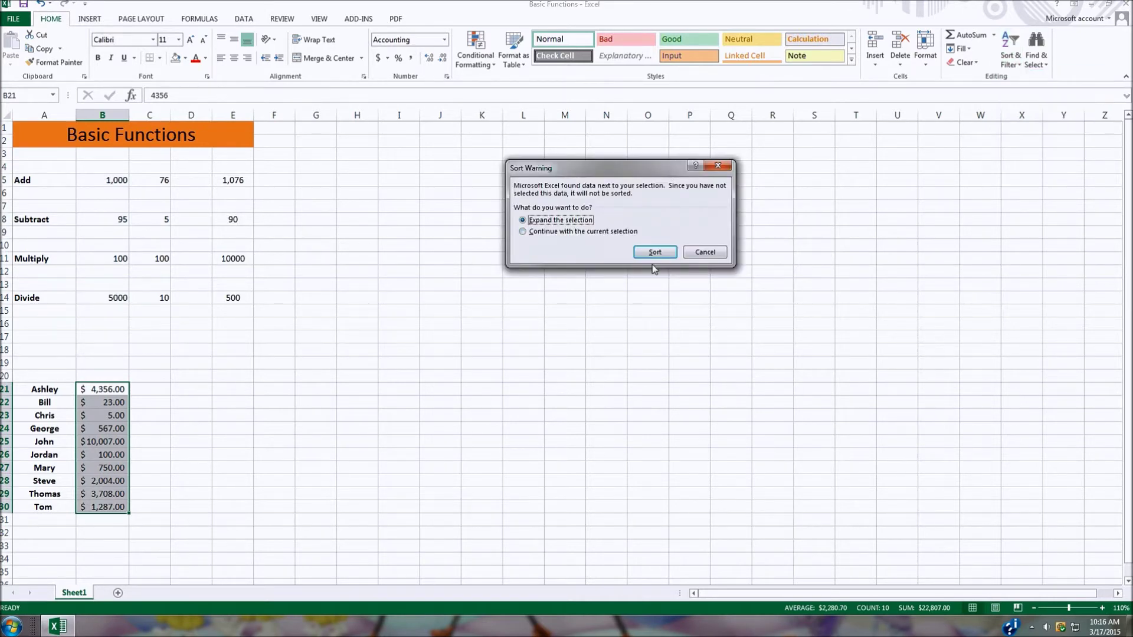
left_click(656, 251)
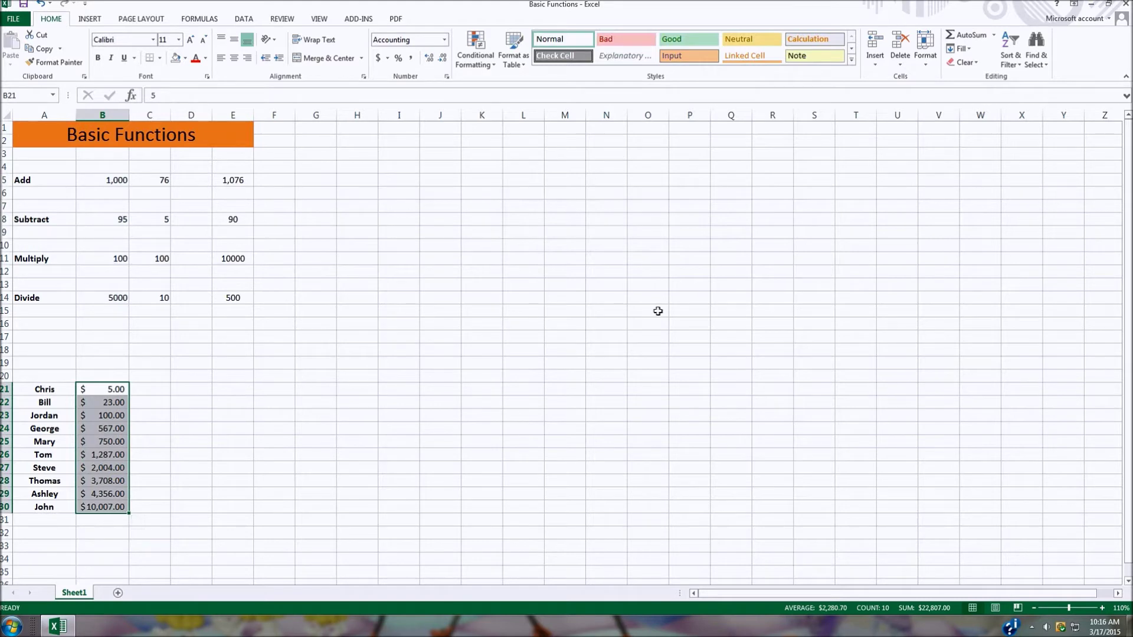
Enter the heading "Donation" in cell A20 above the list of names
left_click(43, 377)
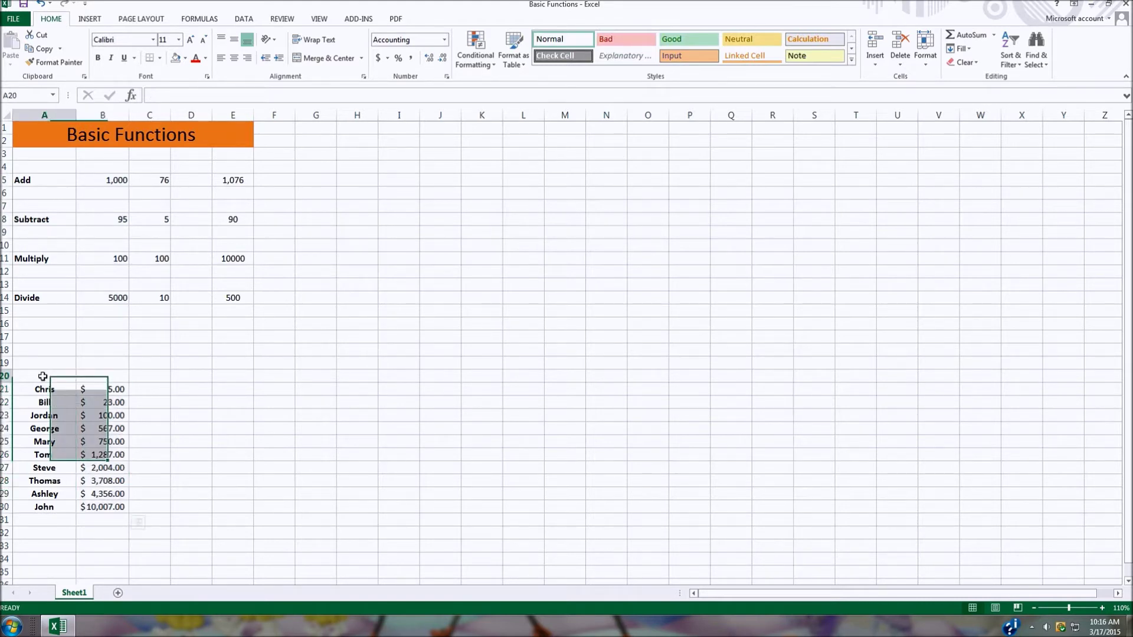
left_click(176, 96)
type("Donation")
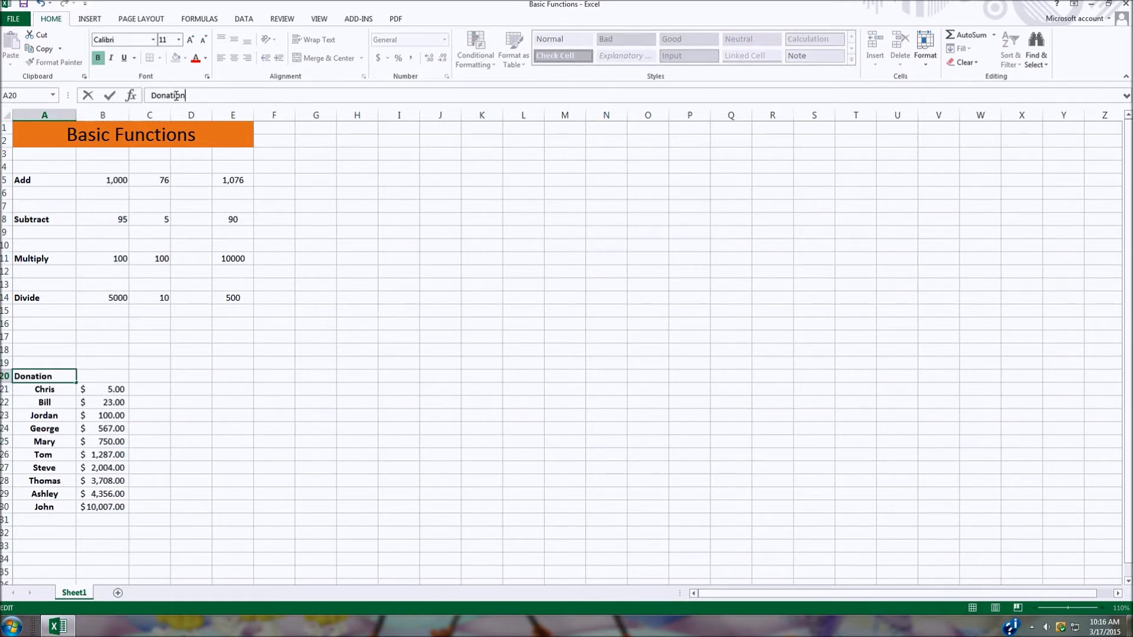
left_click(248, 393)
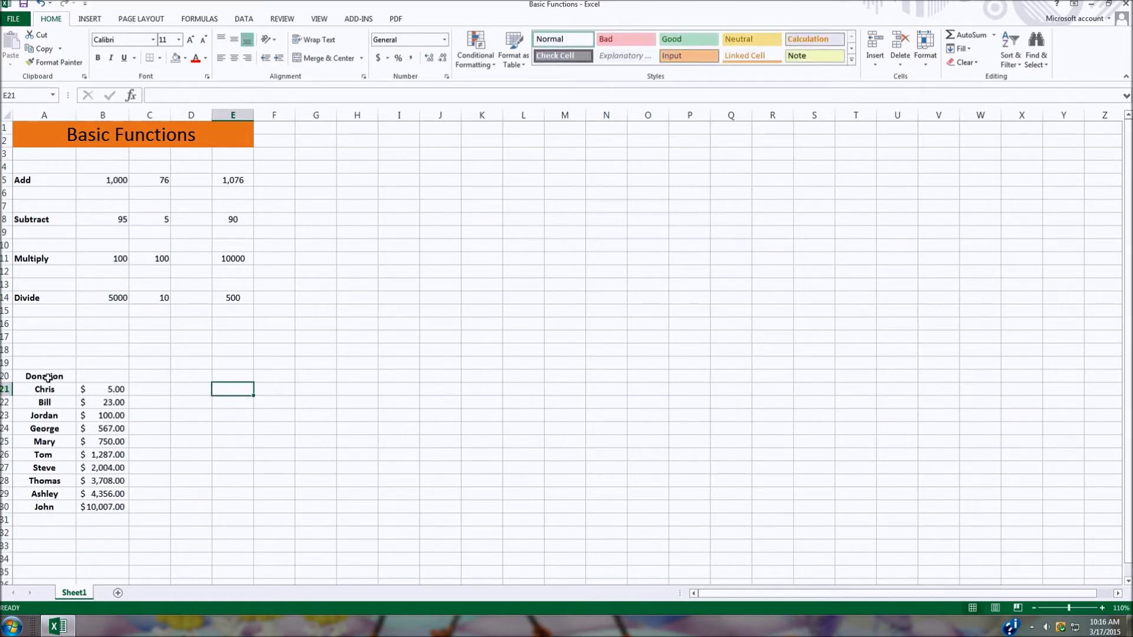
Merge and center the Donation heading across cells A20:B20
left_click_drag(48, 378, 97, 378)
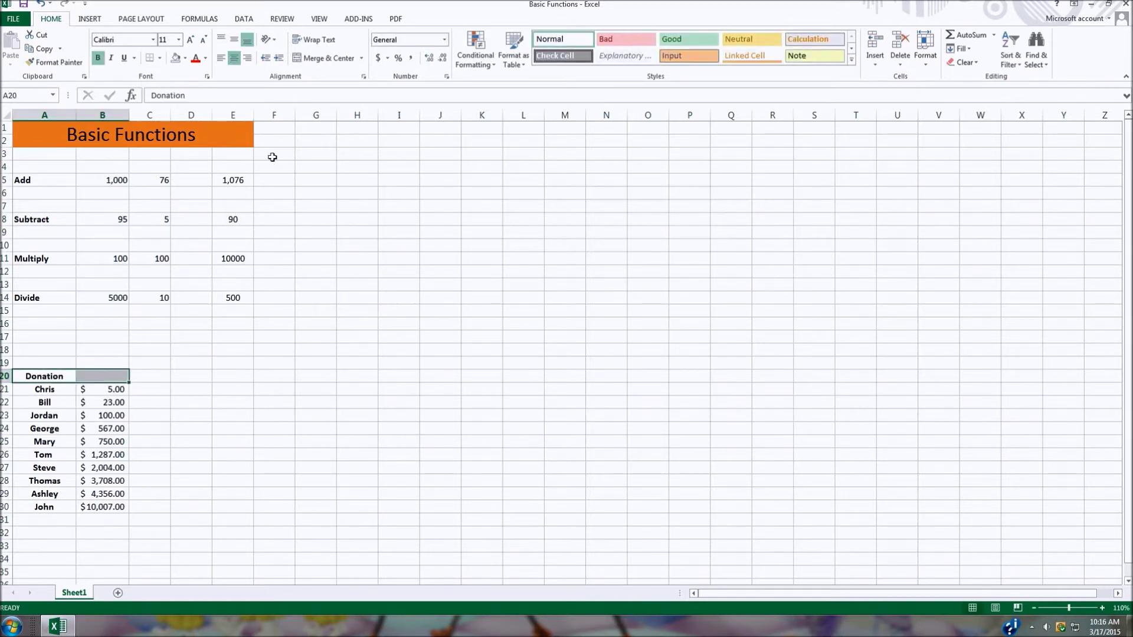
left_click(362, 59)
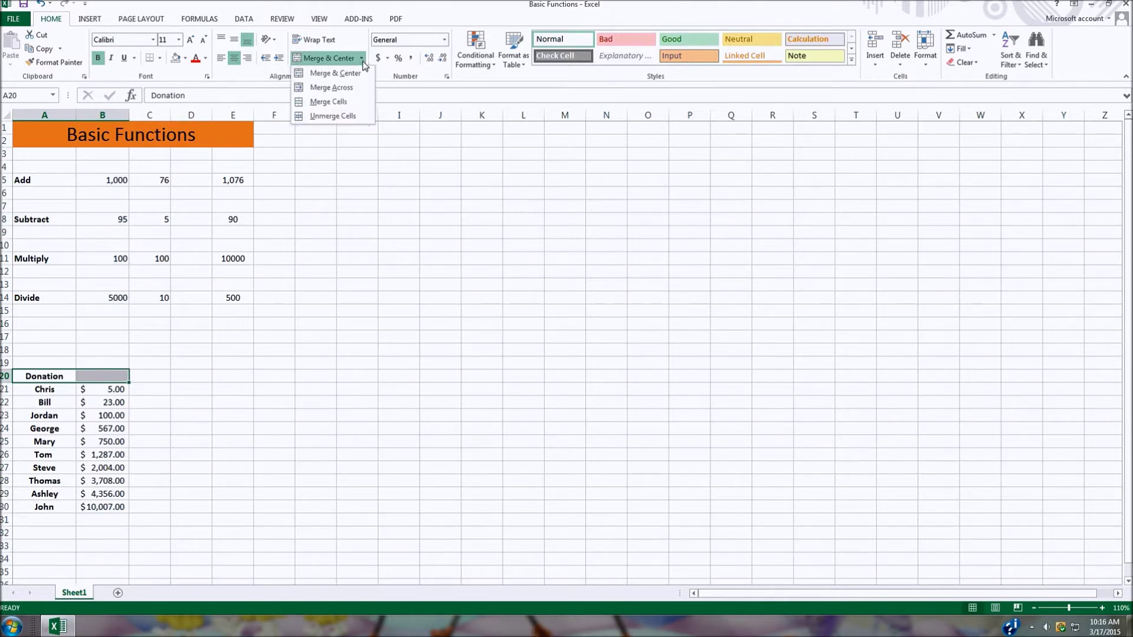
left_click(332, 73)
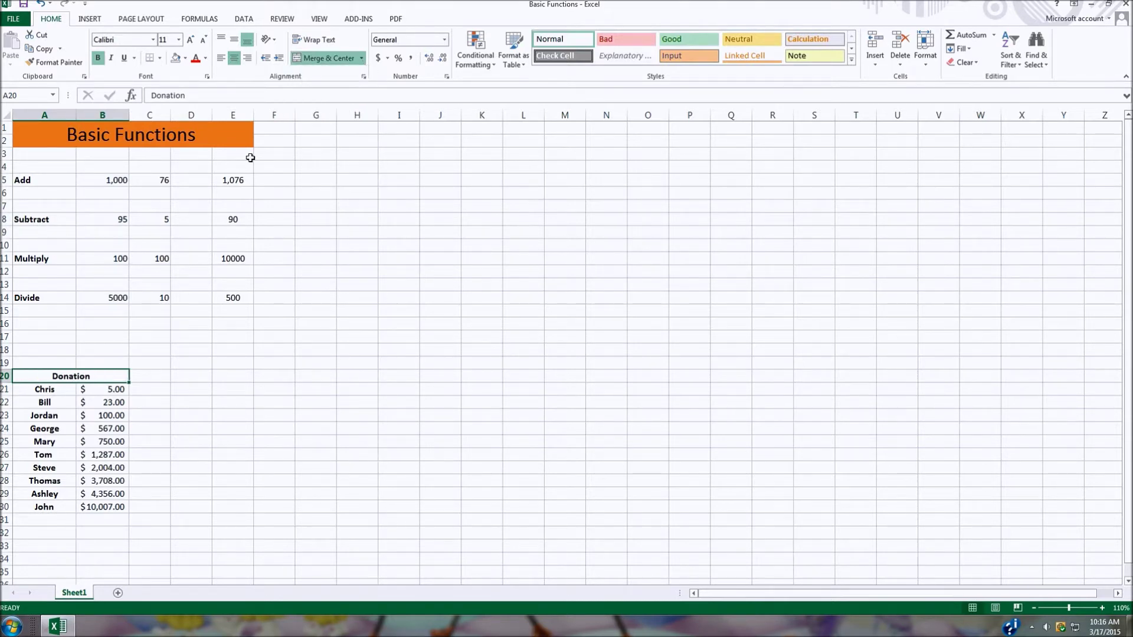
Fill the merged heading cell in row 20 with the standard orange color
left_click(205, 58)
left_click(183, 59)
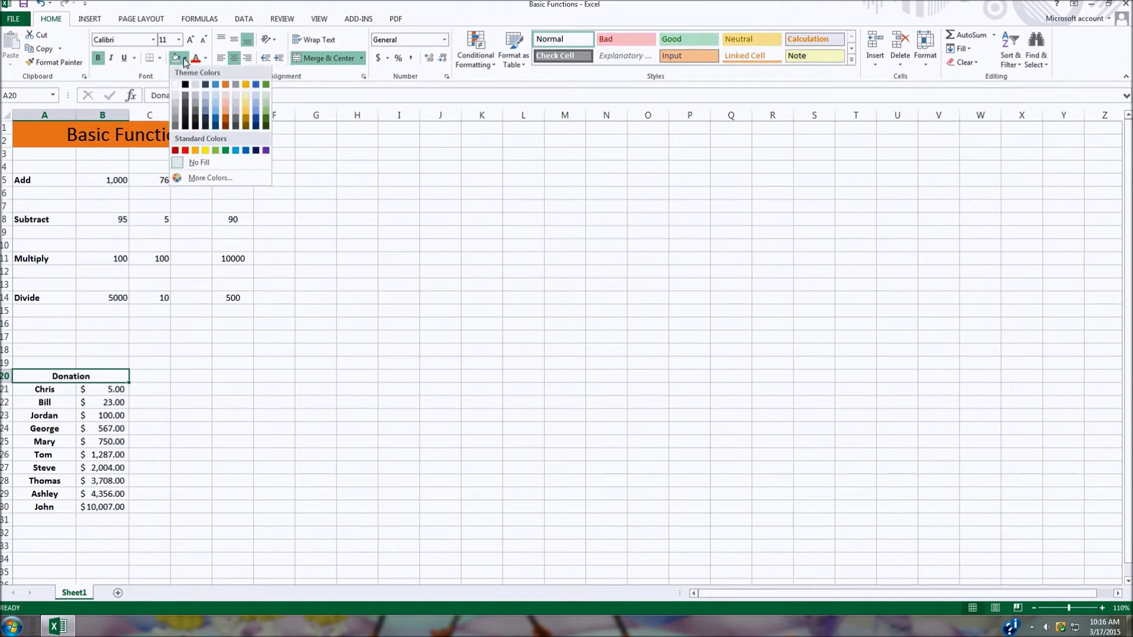
left_click(185, 59)
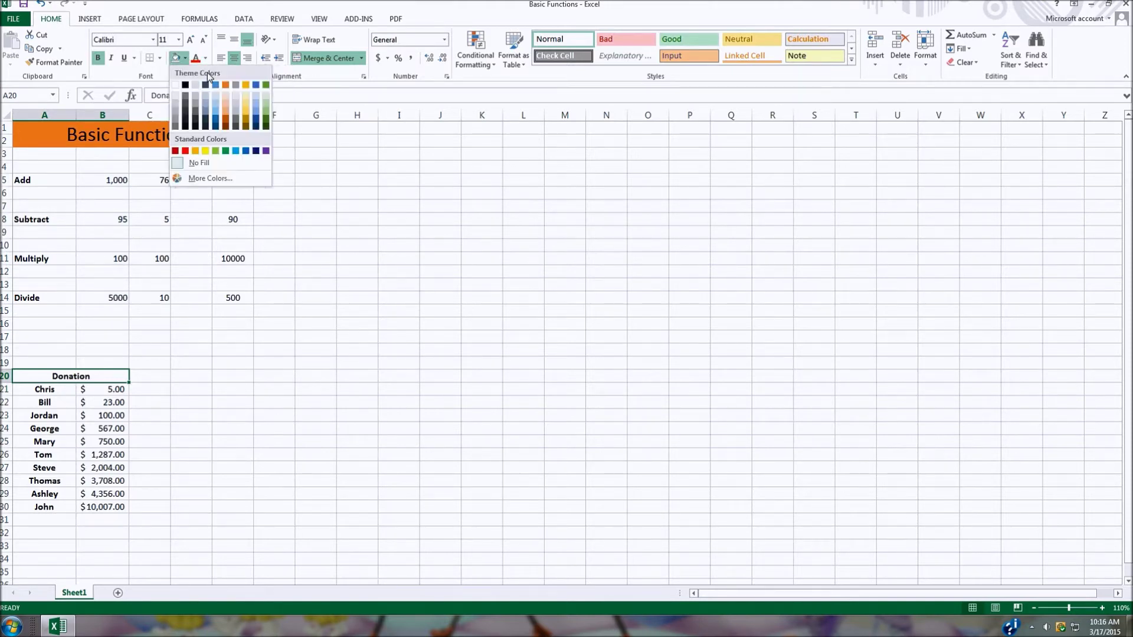
left_click(195, 150)
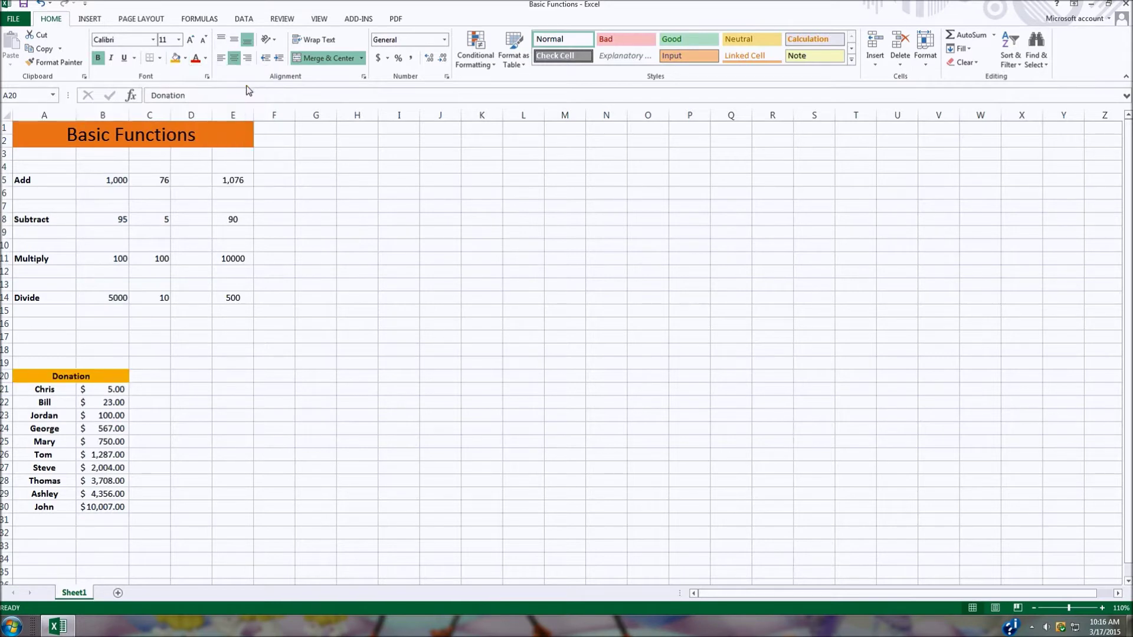
left_click(200, 375)
Change the heading above the names to "Donations"
left_click(109, 375)
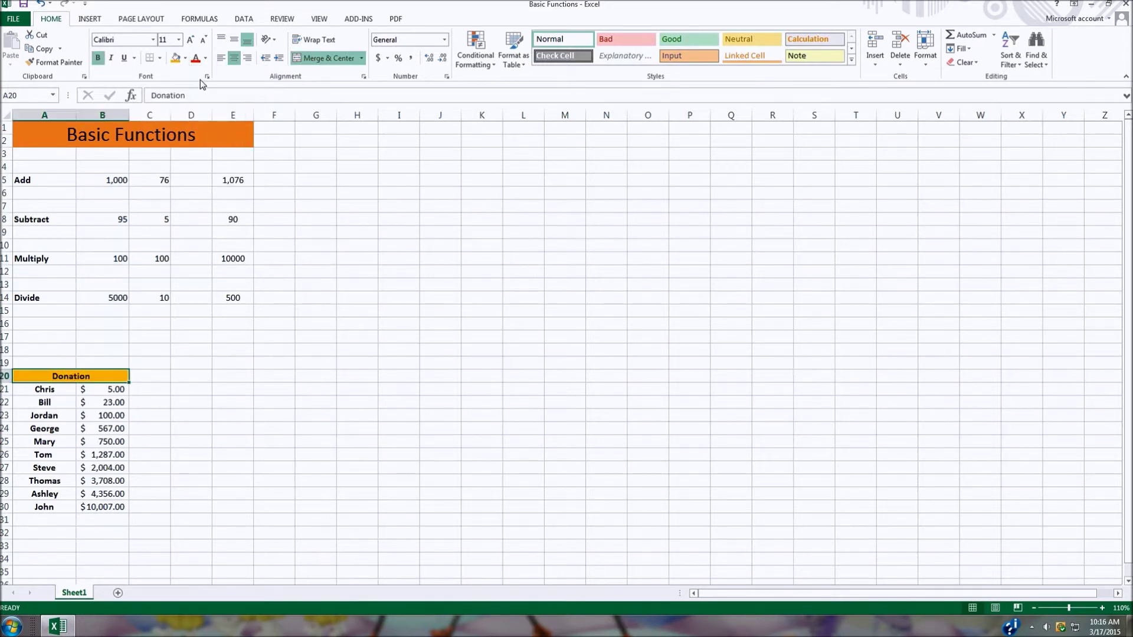
left_click(195, 98)
type("s")
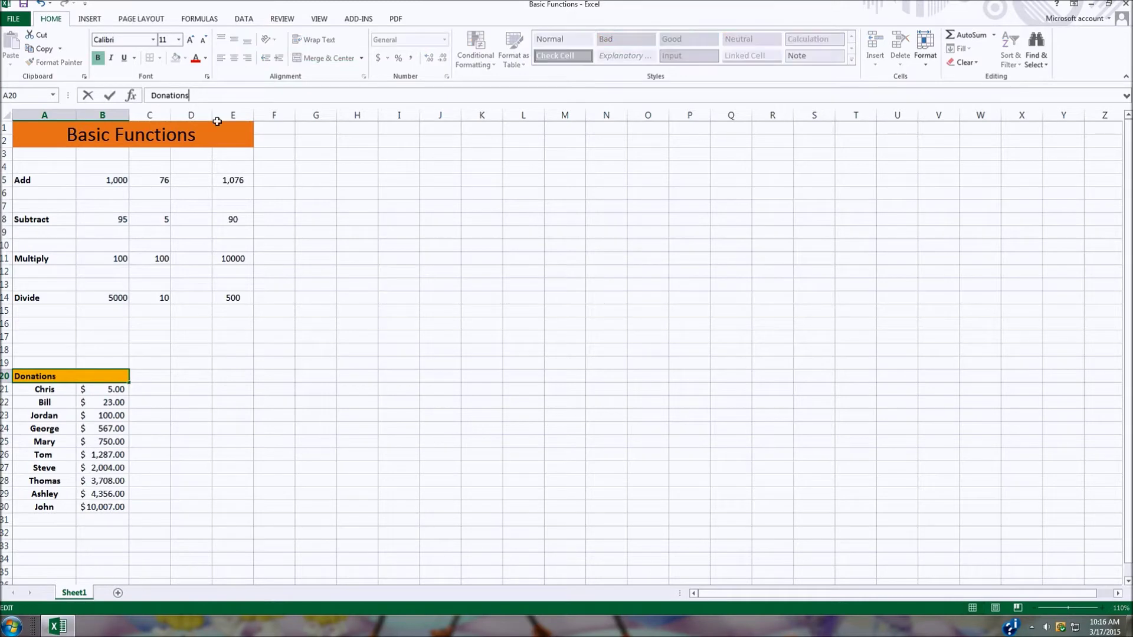
left_click(235, 363)
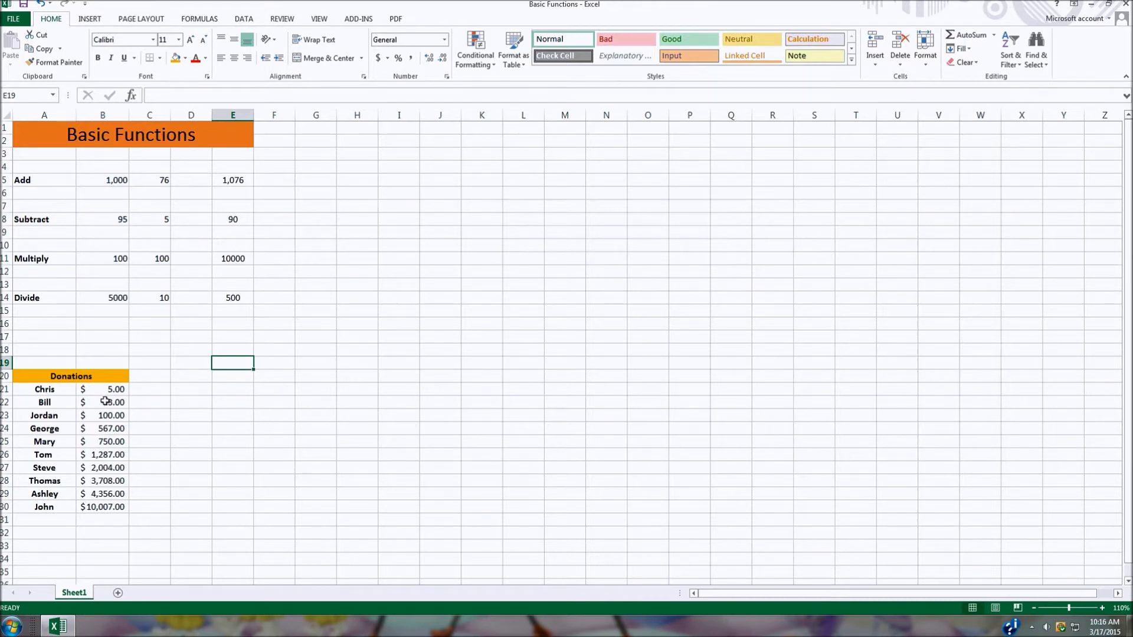
Total the donation amounts in B21:B30 with AutoSum's Sum function, placing the result in B31
left_click_drag(114, 390, 122, 509)
left_click(193, 431)
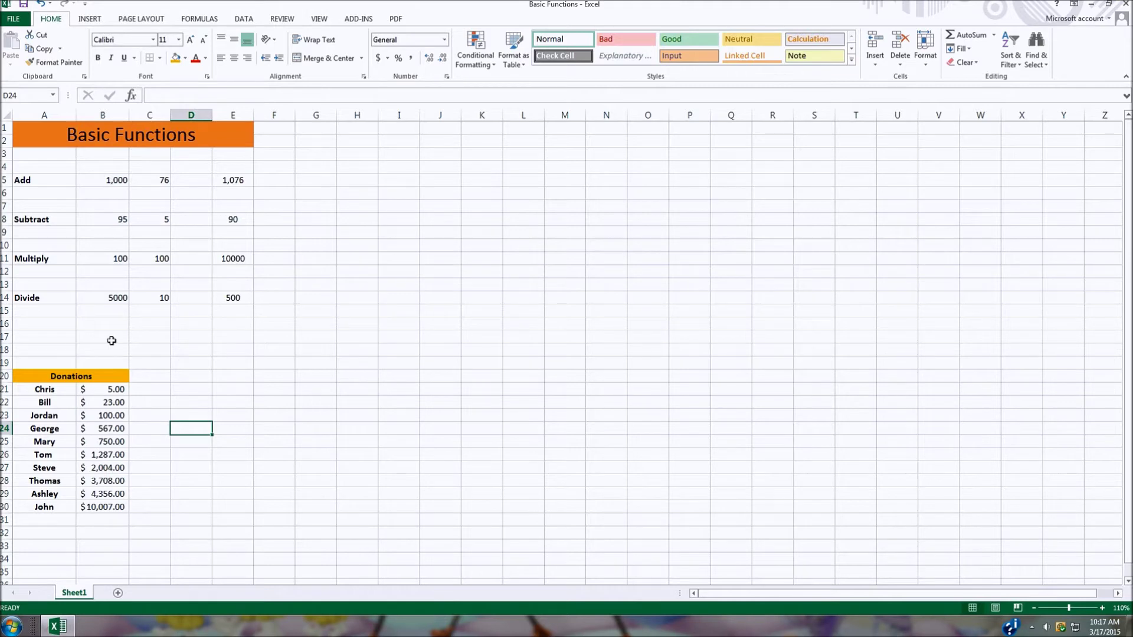
left_click(105, 519)
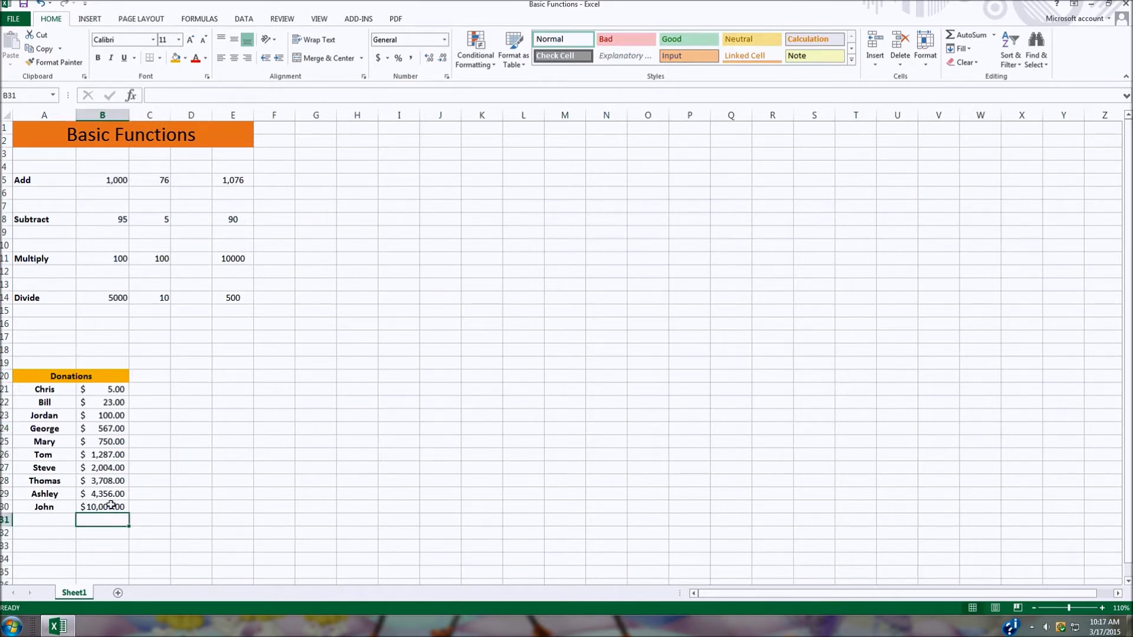
left_click_drag(112, 389, 118, 511)
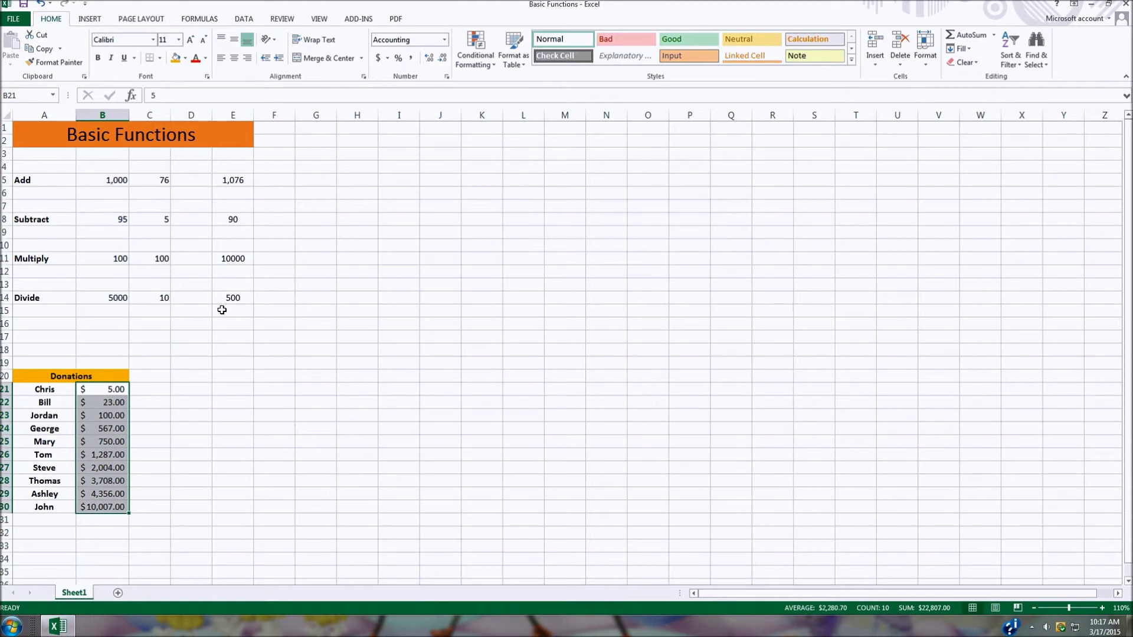
left_click_drag(149, 402, 149, 389)
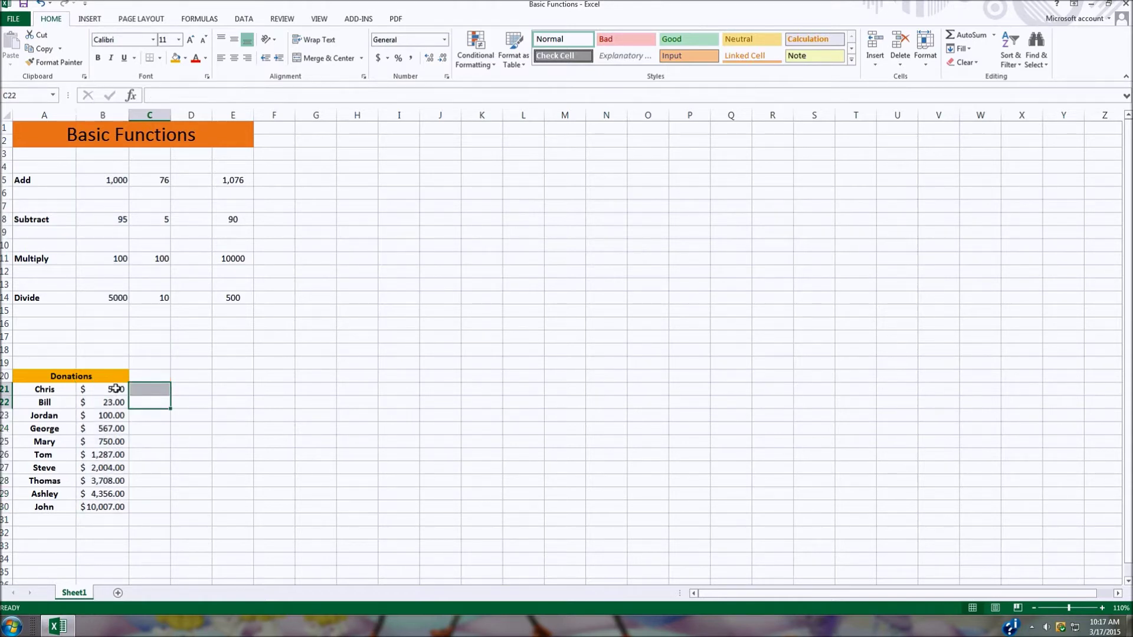
left_click(116, 388)
left_click_drag(114, 402, 116, 508)
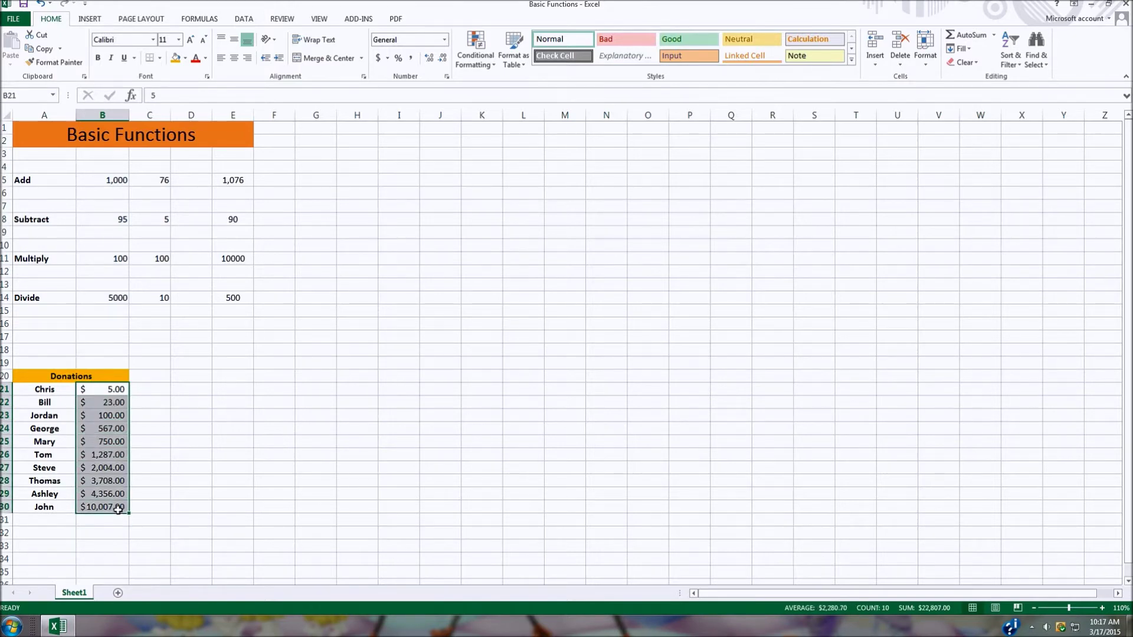
left_click(203, 23)
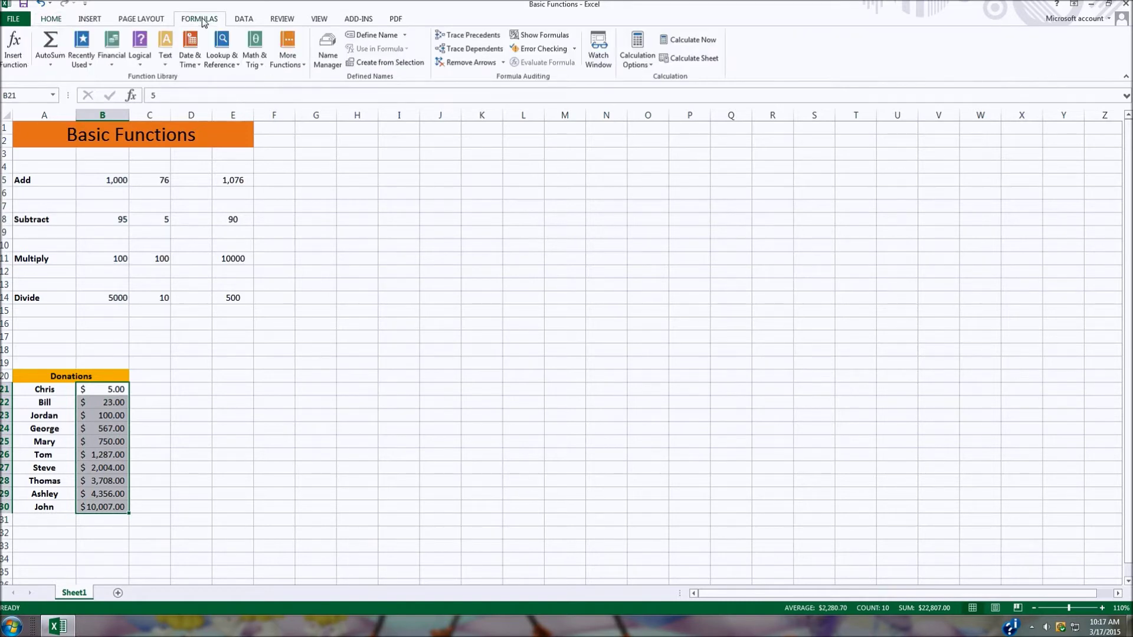
left_click(52, 64)
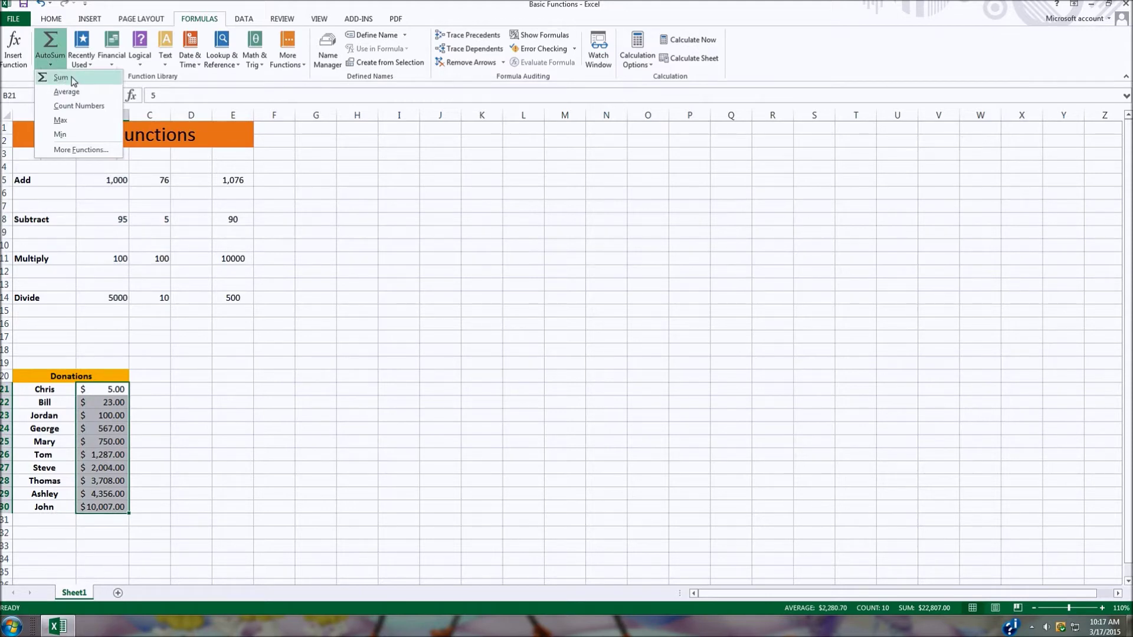
left_click(71, 78)
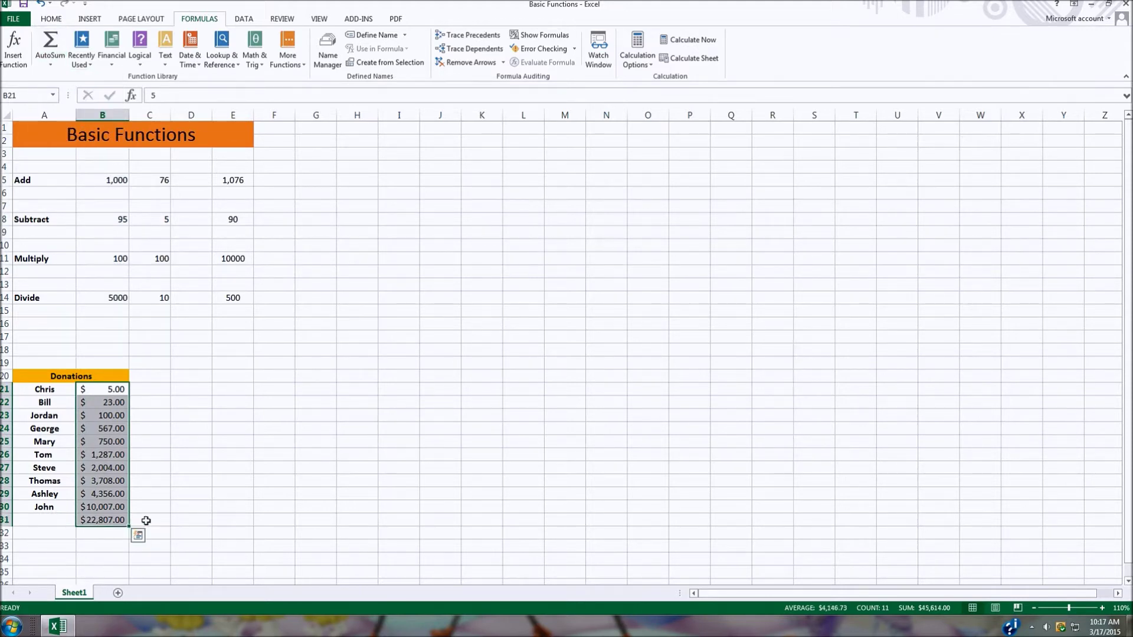
left_click(151, 520)
Enter the label "Grand Total" in cell A31 beside the summed amount
left_click(46, 522)
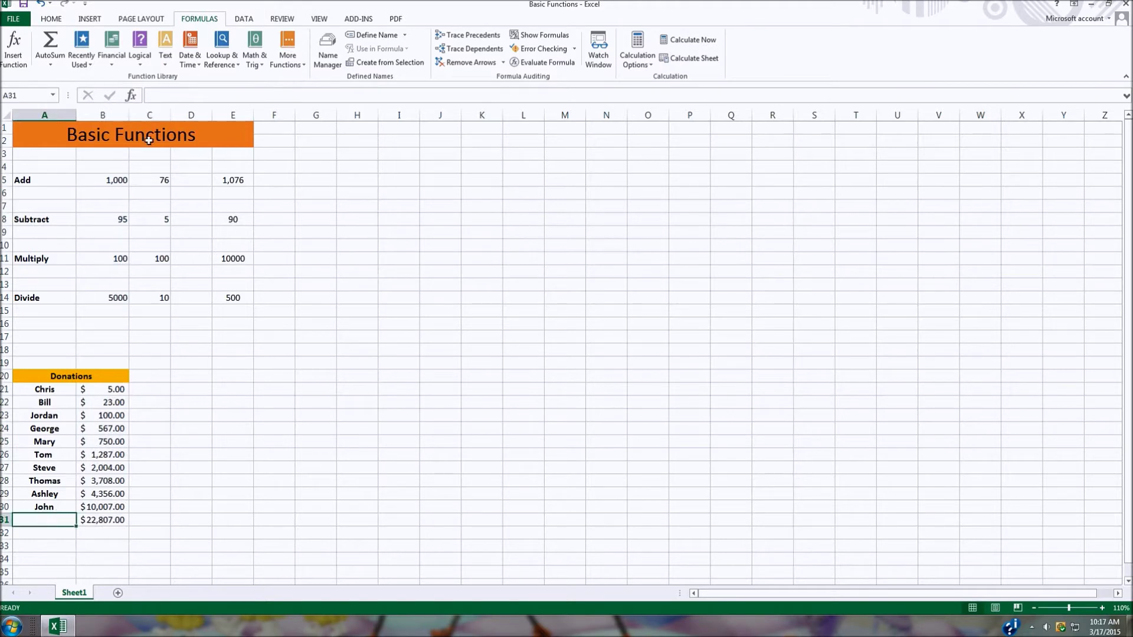
left_click(167, 96)
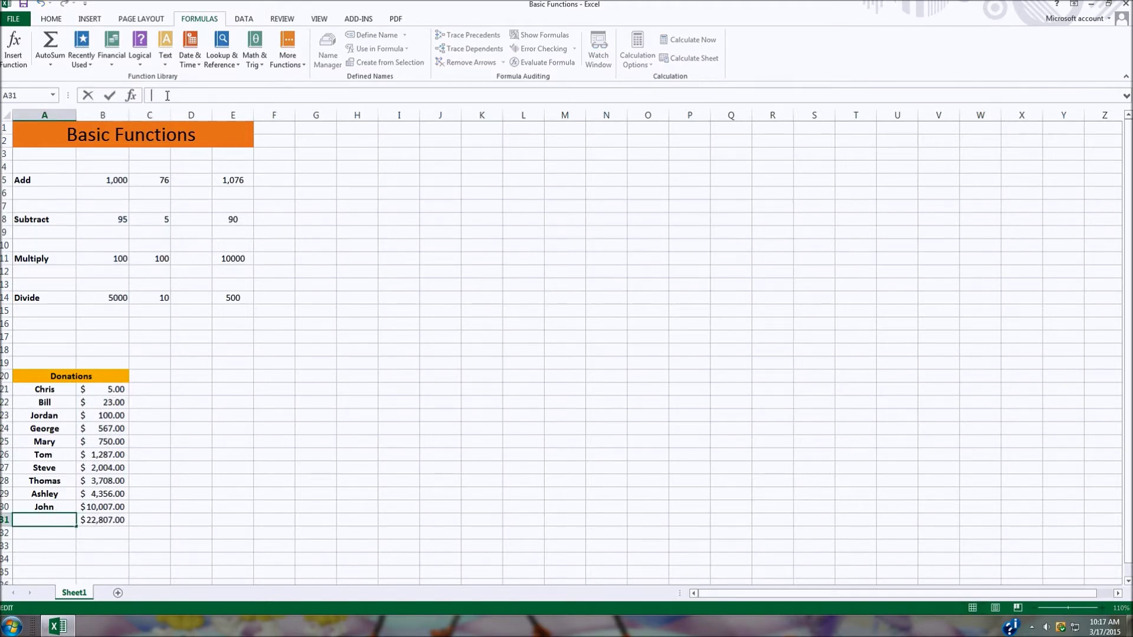
type("Gean")
key("BackSpace")
key("BackSpace")
key("BackSpace")
type("rand Totoal")
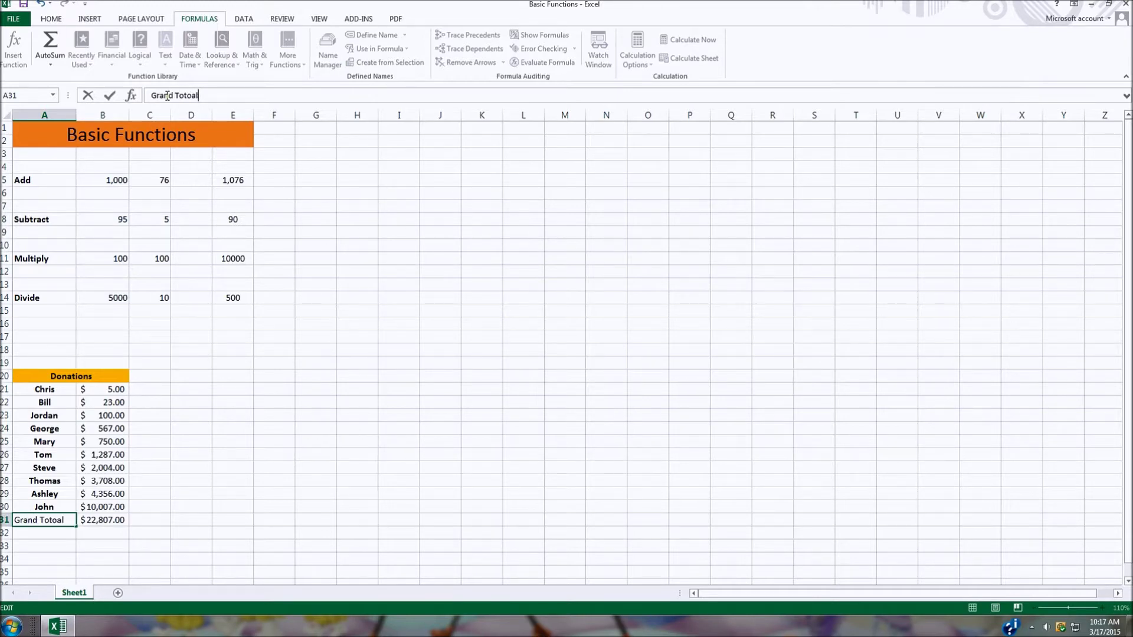
key("BackSpace")
key("BackSpace")
key("BackSpace")
type("al")
left_click(197, 504)
Fill the Grand Total label cell A31 with the standard light green color
left_click(36, 520)
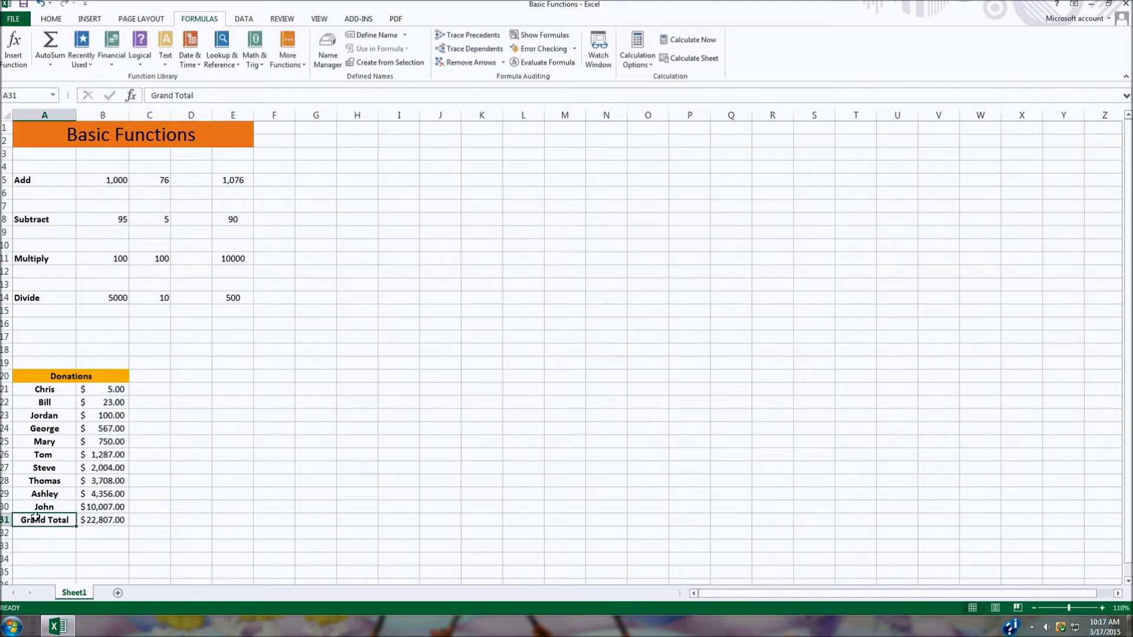
left_click(50, 22)
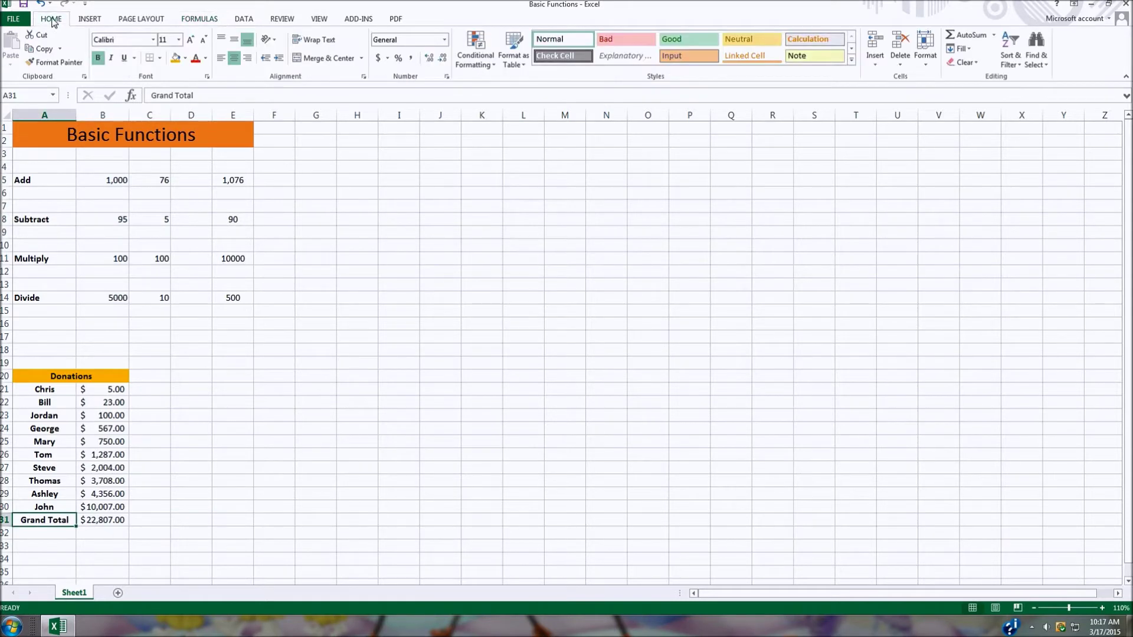
left_click(185, 59)
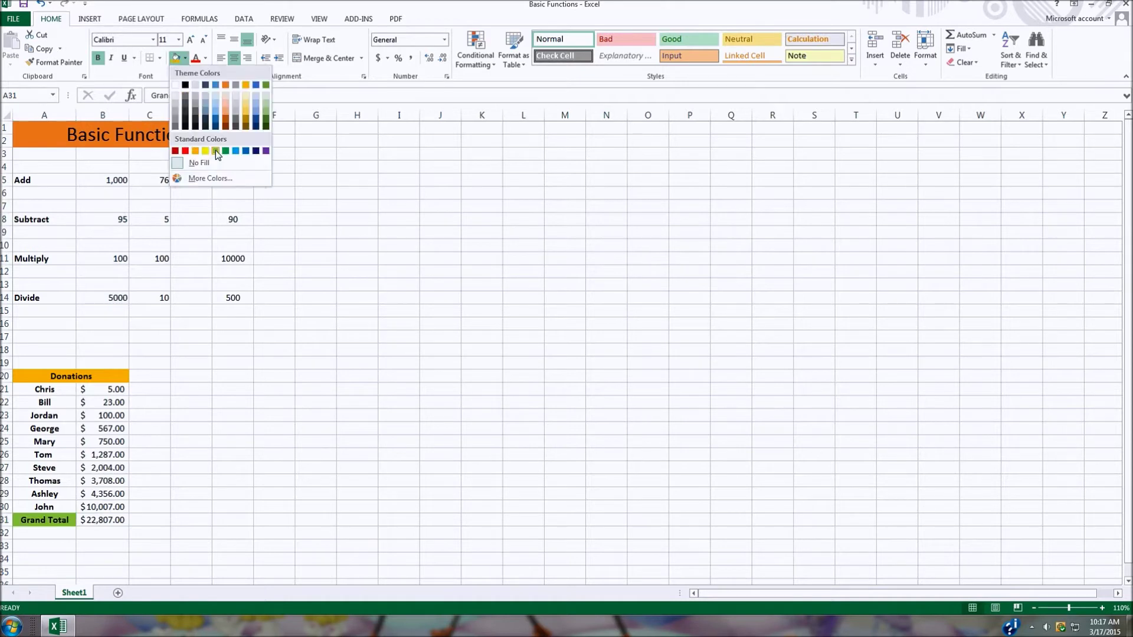
left_click(209, 148)
left_click(236, 496)
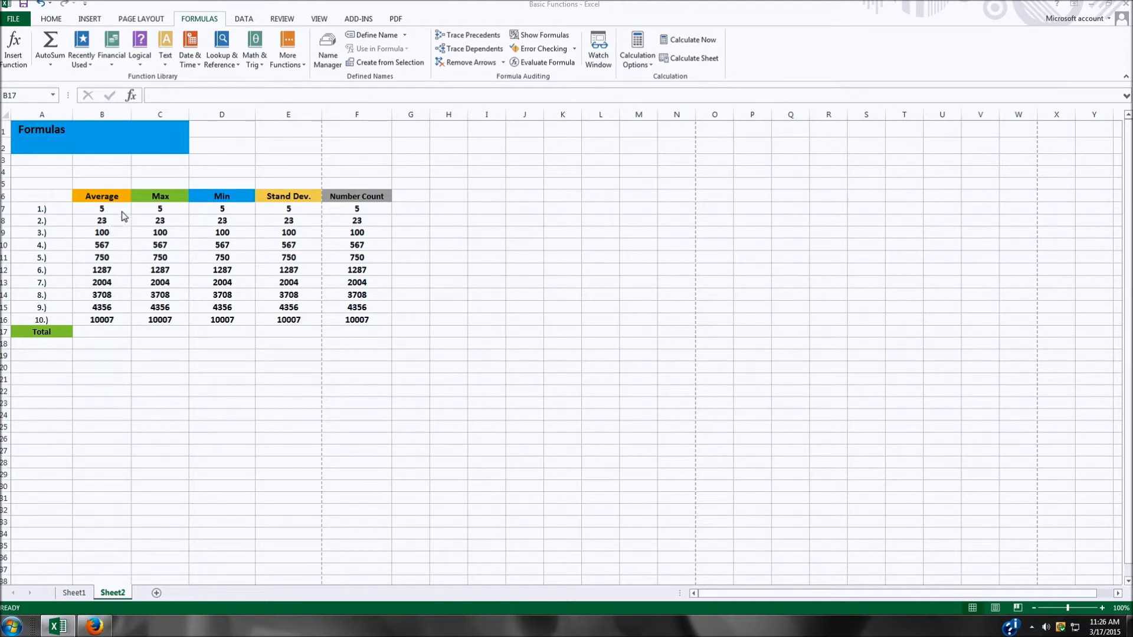
Insert the formula =AVERAGE(B7:B16) in cell B17 of the Total row on Sheet2
left_click(105, 333)
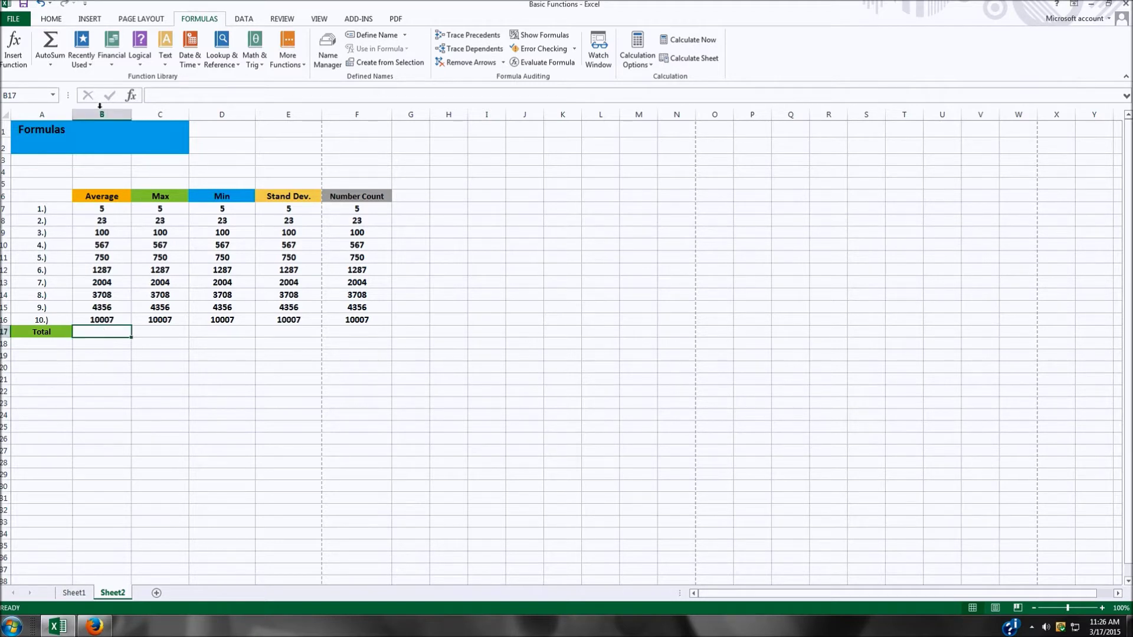
left_click(52, 65)
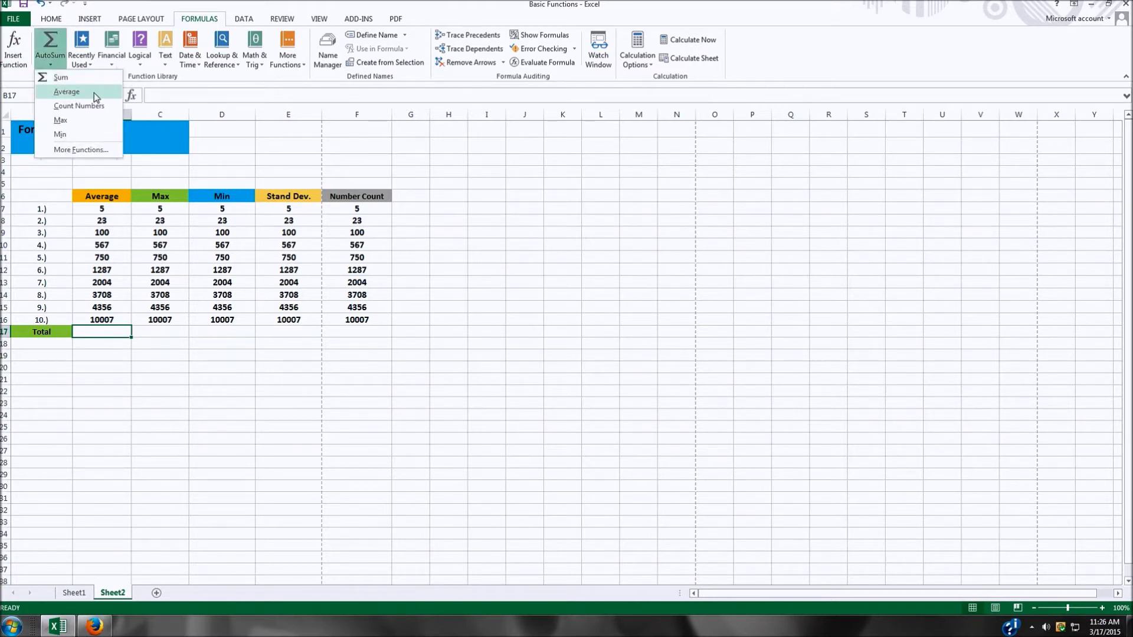
left_click(94, 93)
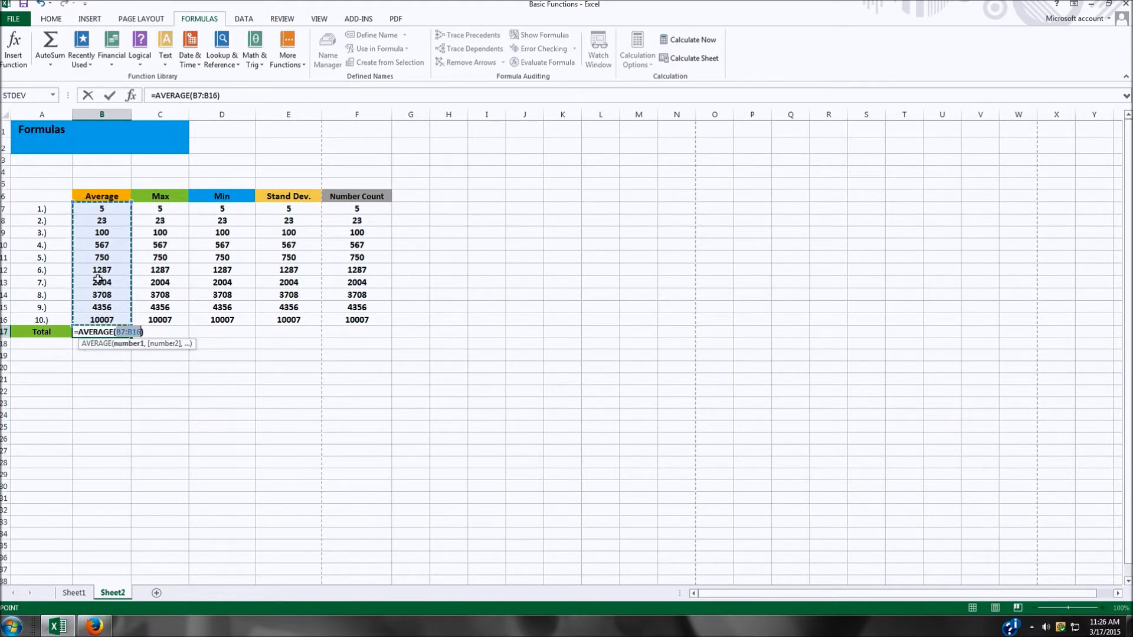
key("Return")
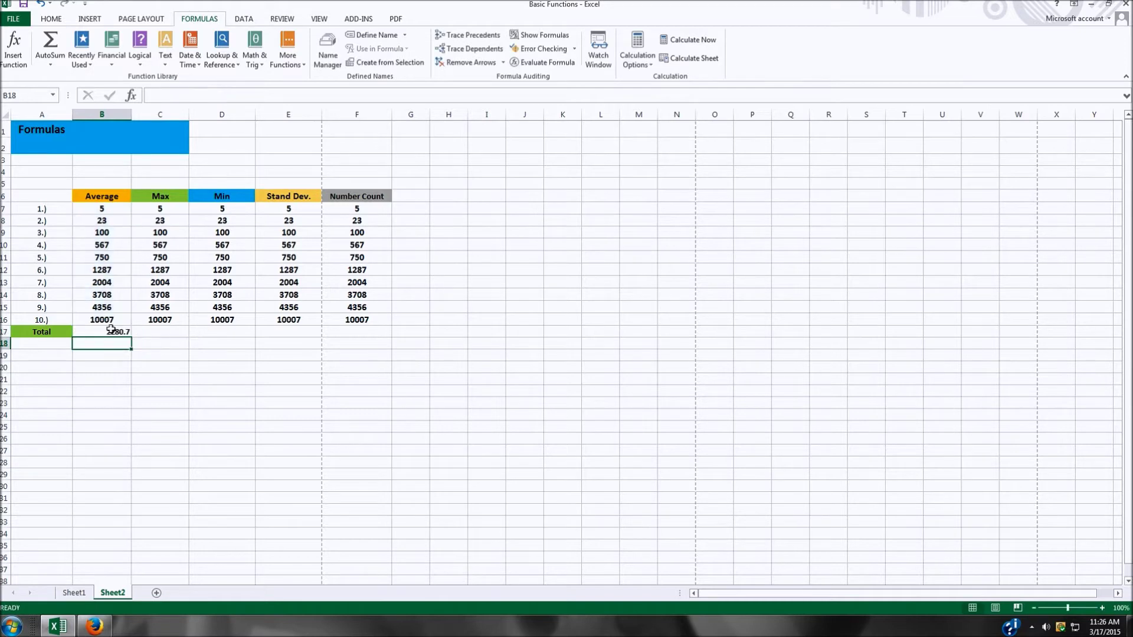
Set the average result in B17 to font size 12 and center it in the cell
left_click(110, 331)
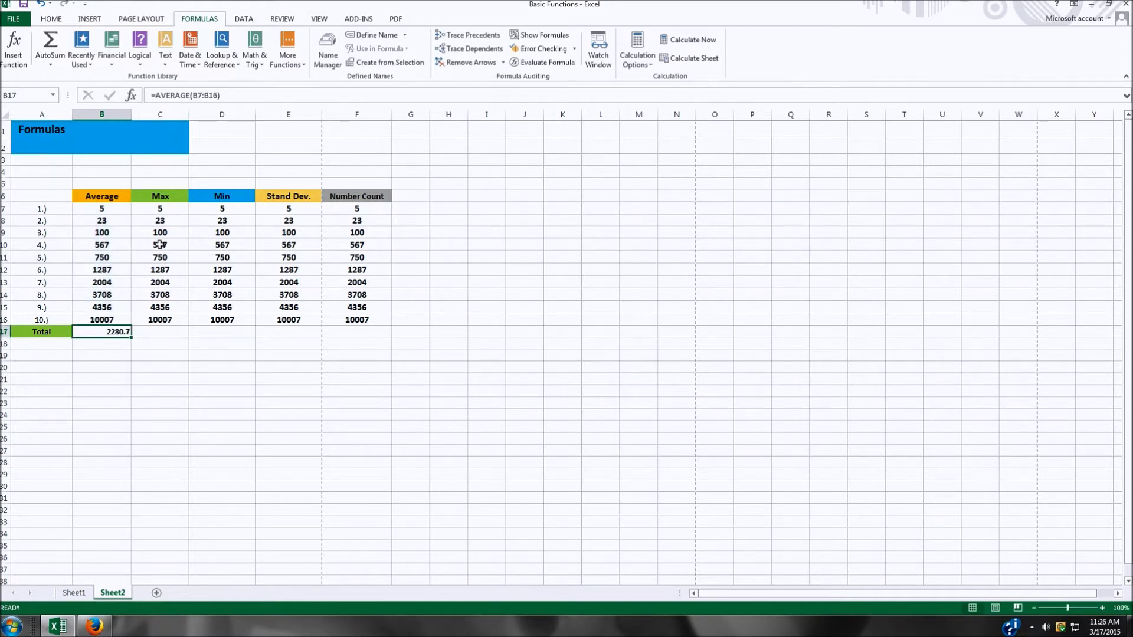
left_click(47, 20)
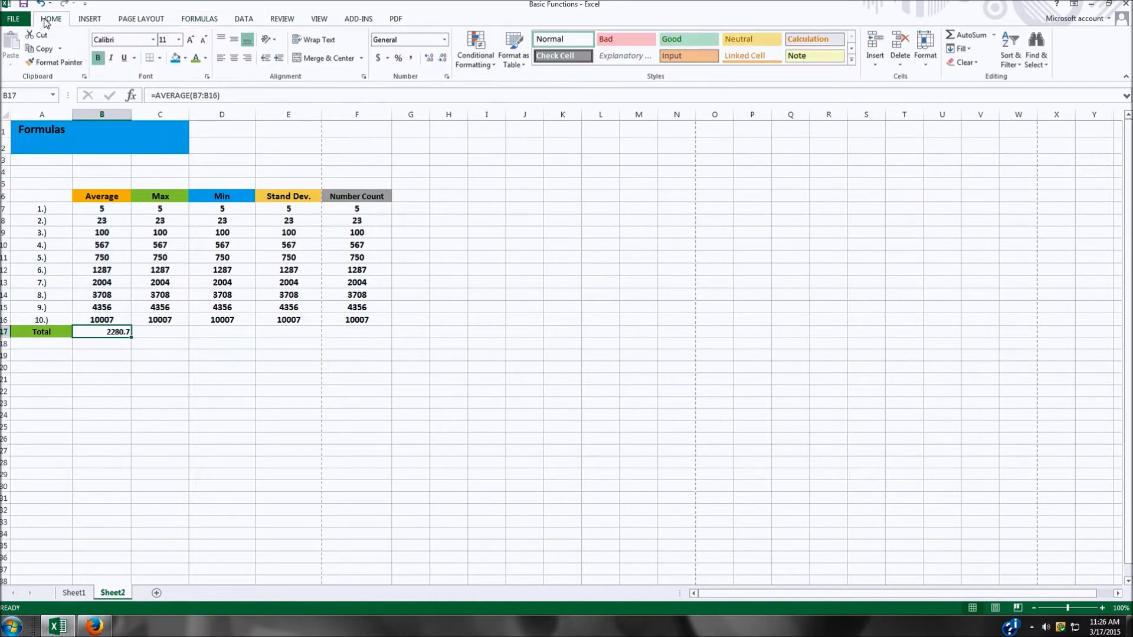
left_click(99, 58)
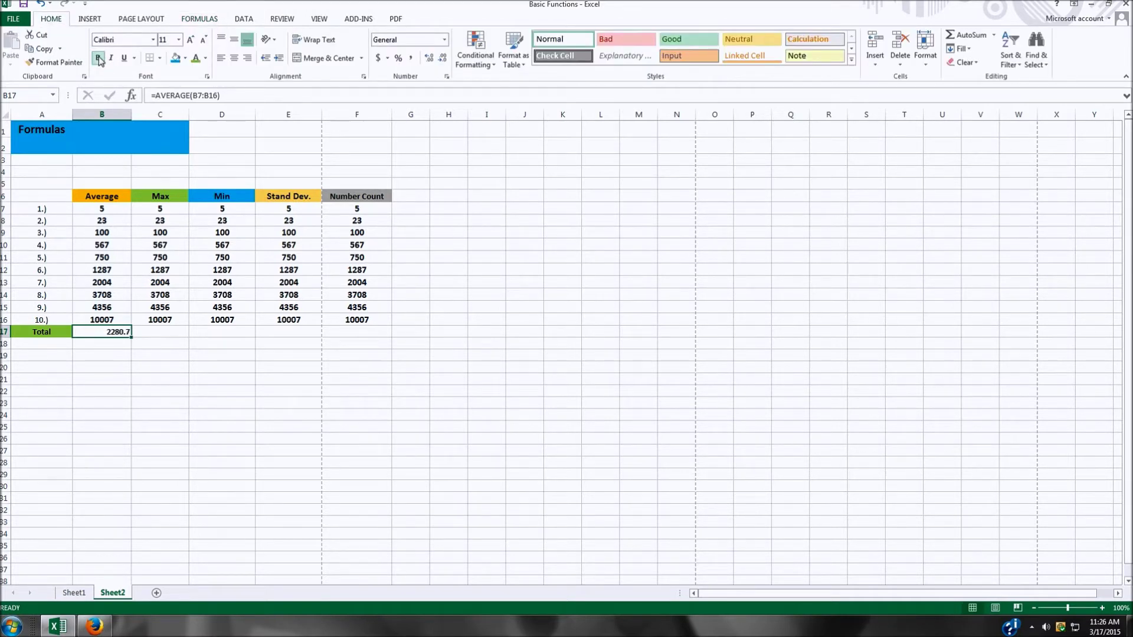
left_click(179, 40)
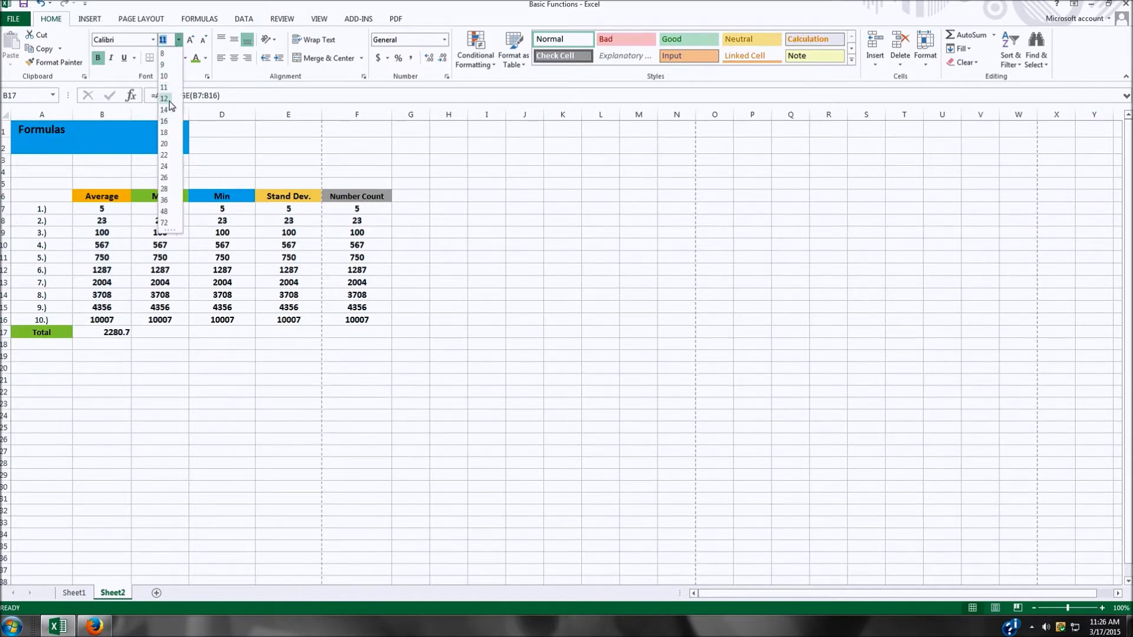
left_click(164, 98)
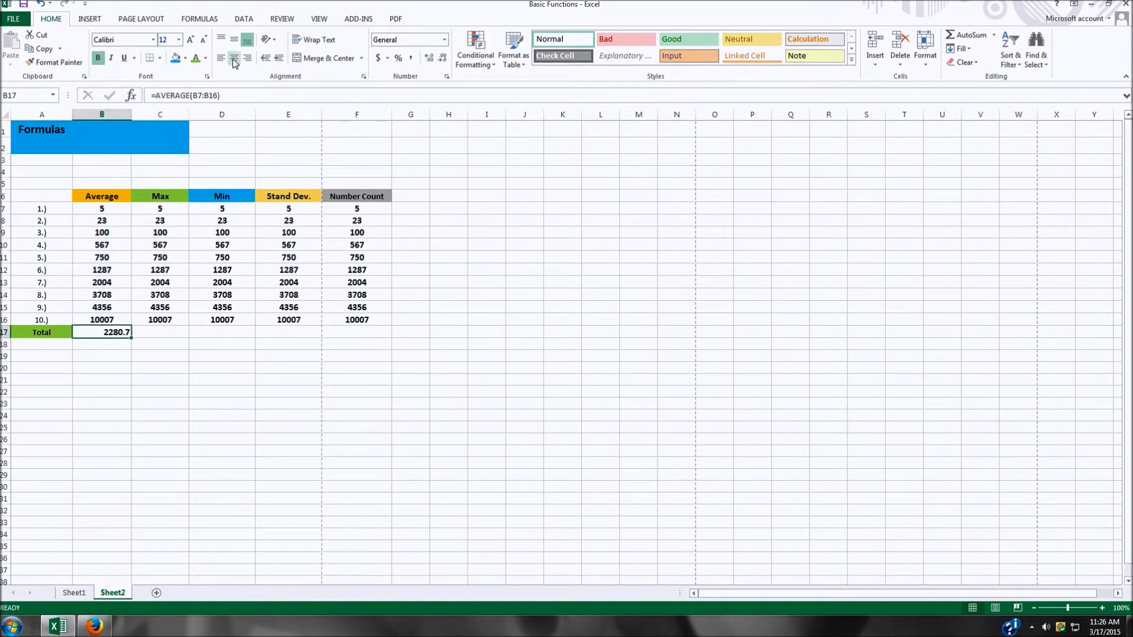
left_click(234, 59)
left_click_drag(107, 331, 345, 331)
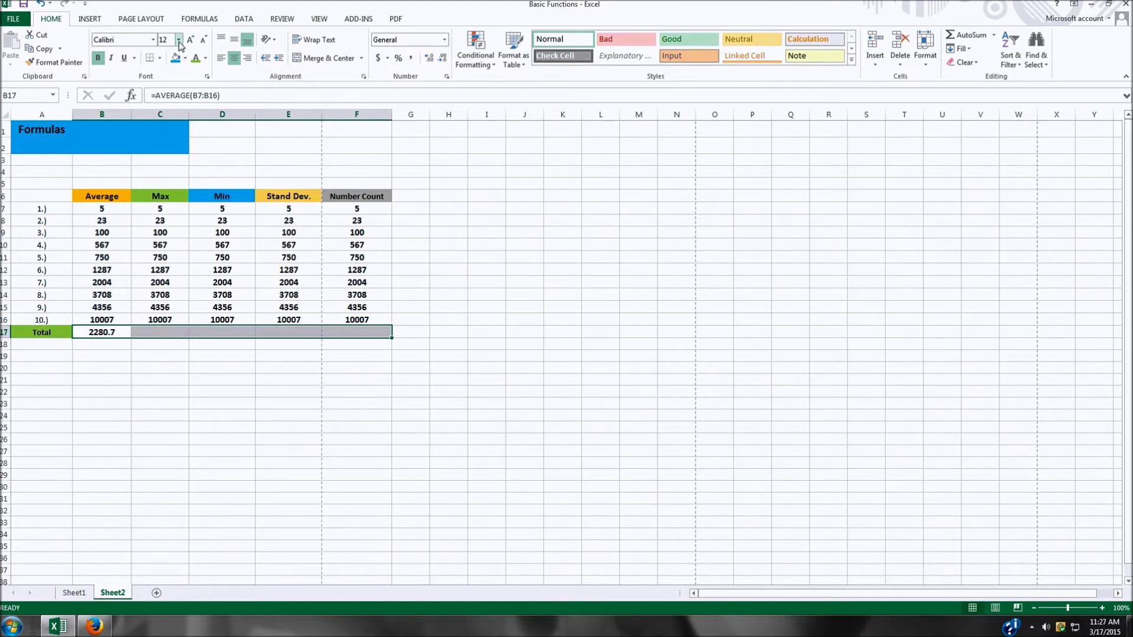
left_click(231, 380)
Insert the formula =MAX(C7:C16) in cell C17 of the Total row
left_click(172, 332)
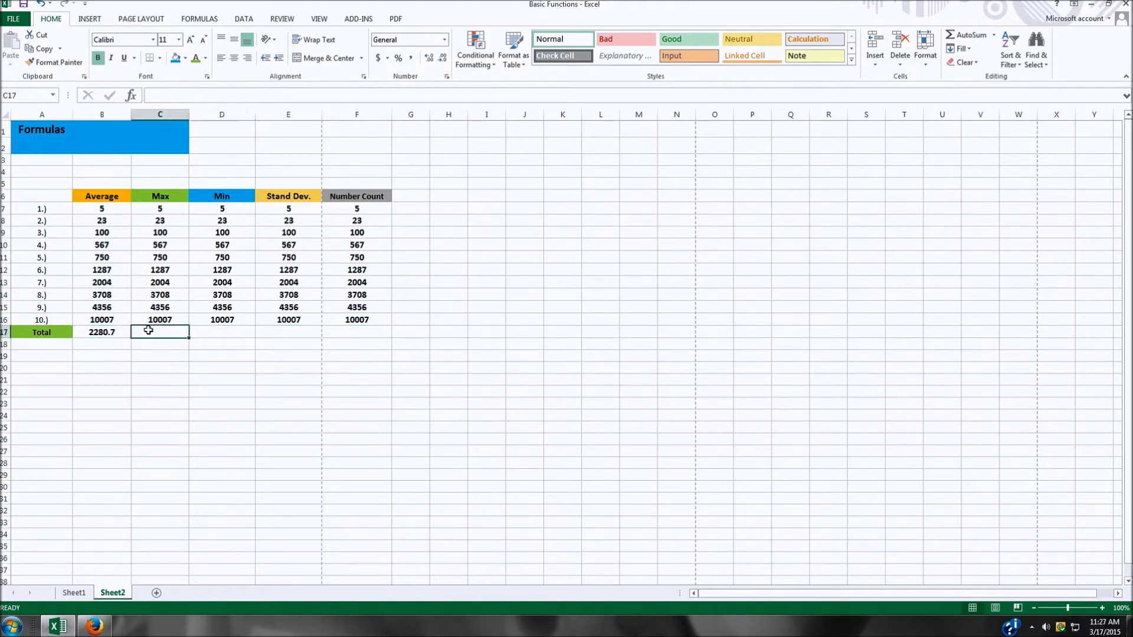
key("Left")
left_click(176, 331)
left_click(206, 332)
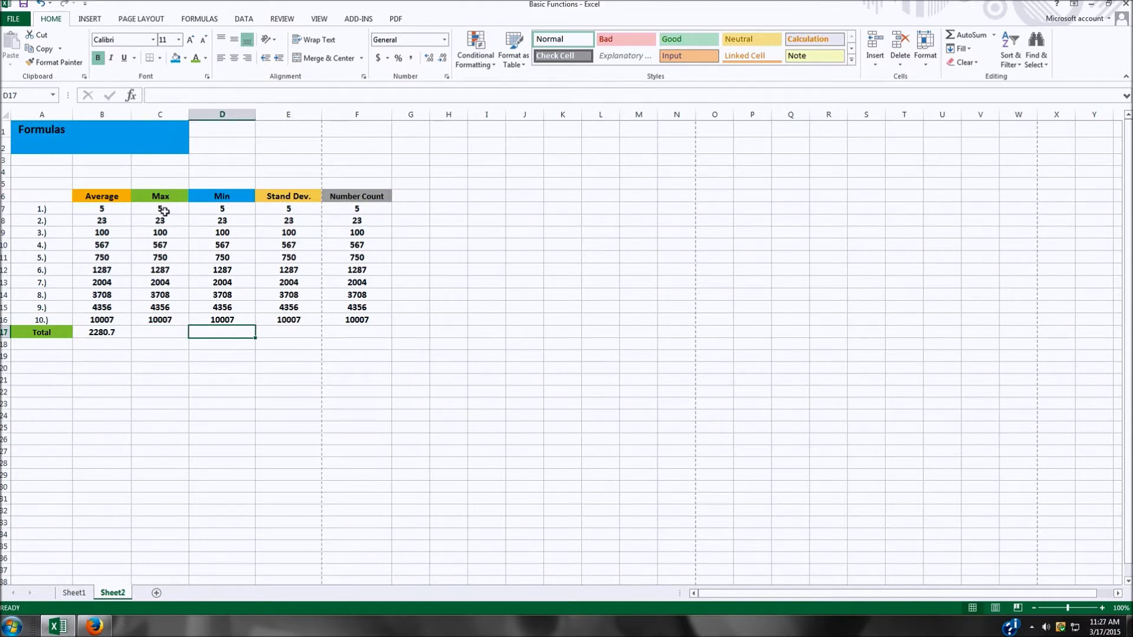
left_click(163, 332)
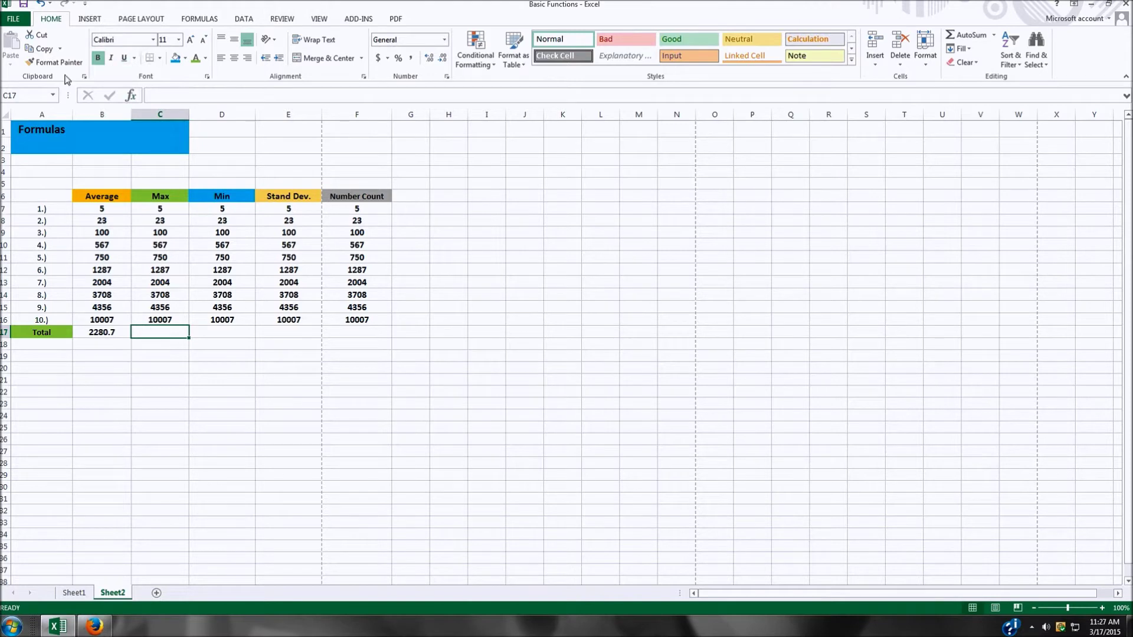
left_click(195, 22)
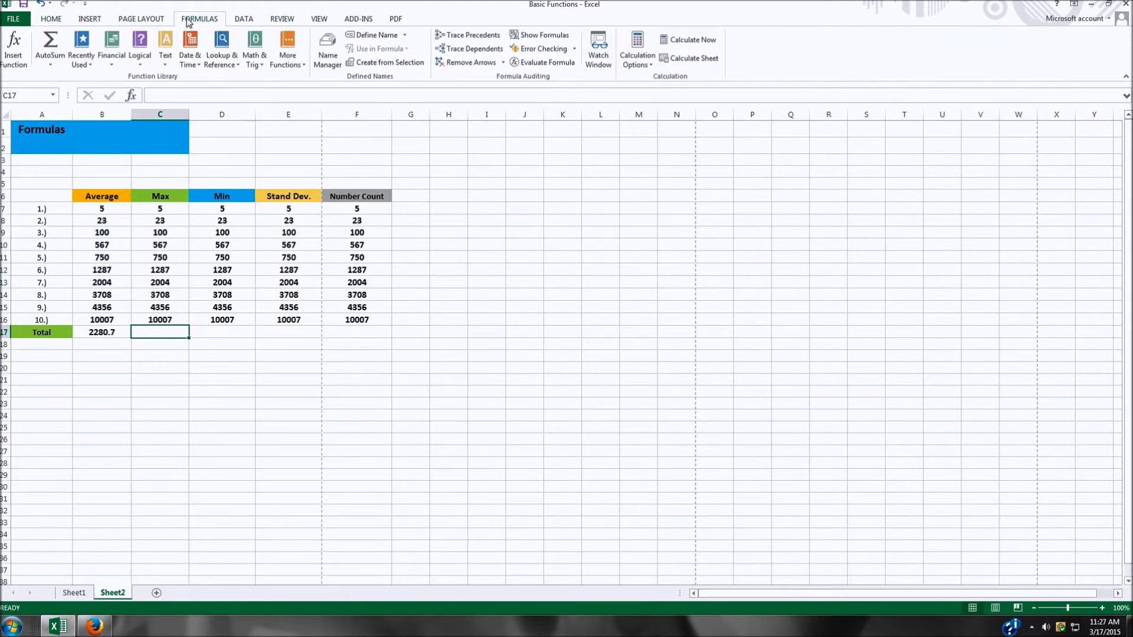
left_click(49, 65)
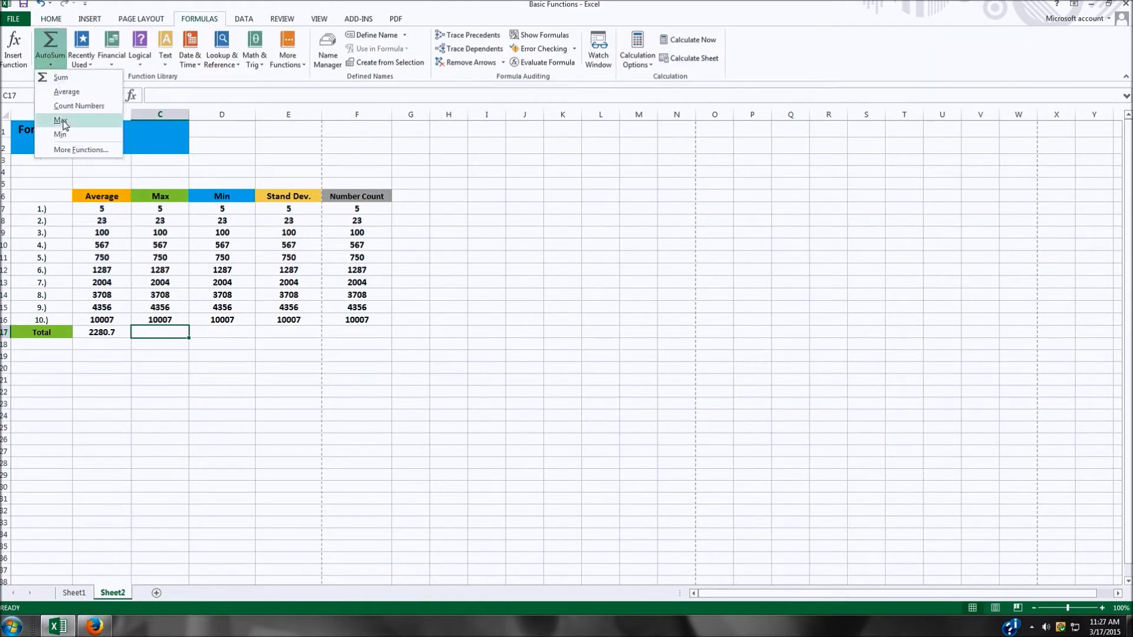
left_click(87, 122)
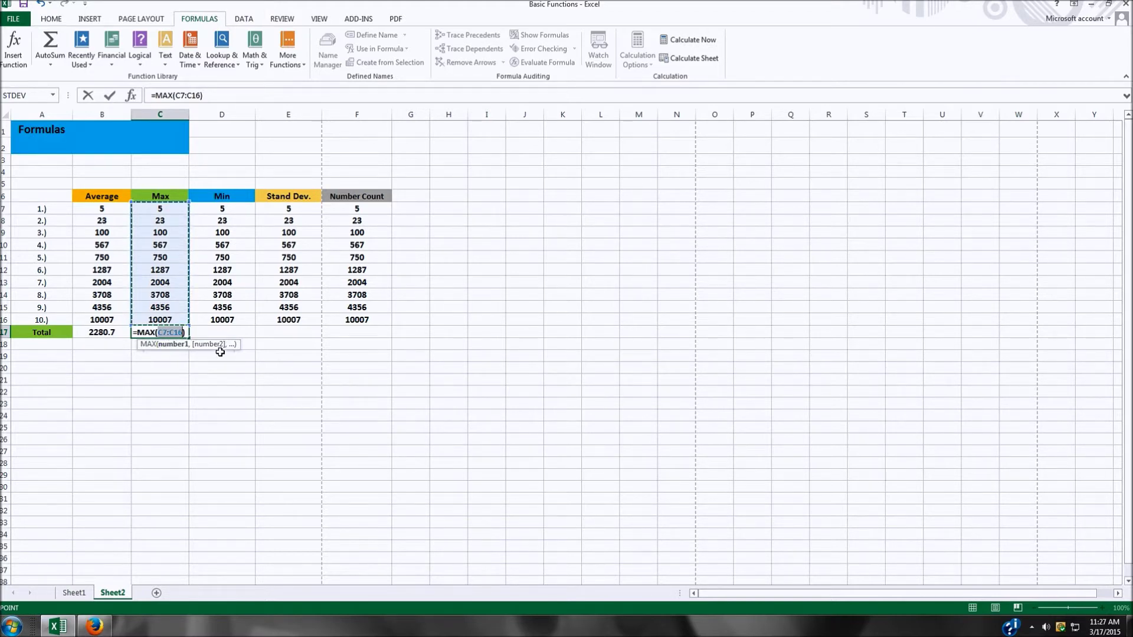
key("Return")
left_click(171, 333)
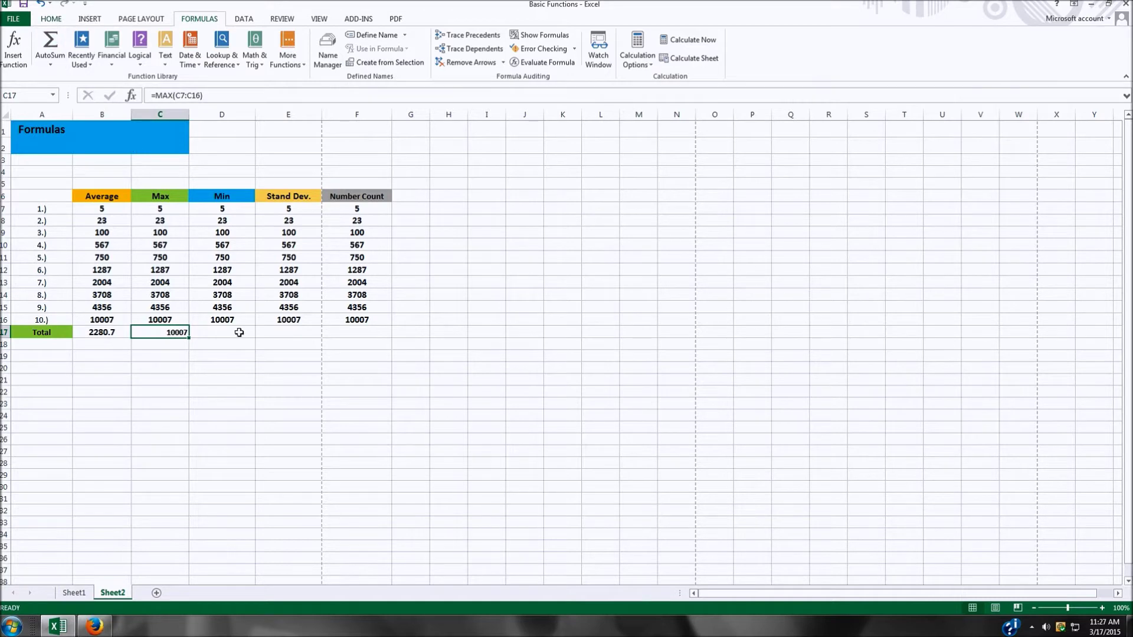
Insert the formula =MIN(D7:D16) in cell D17 of the Total row
left_click(234, 333)
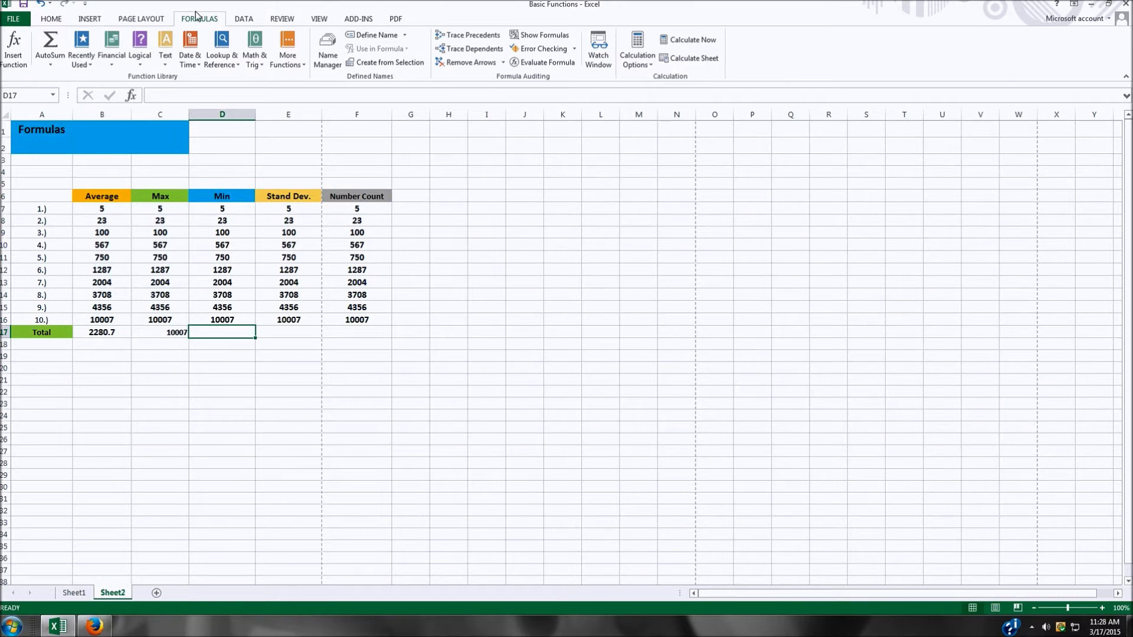
left_click(46, 60)
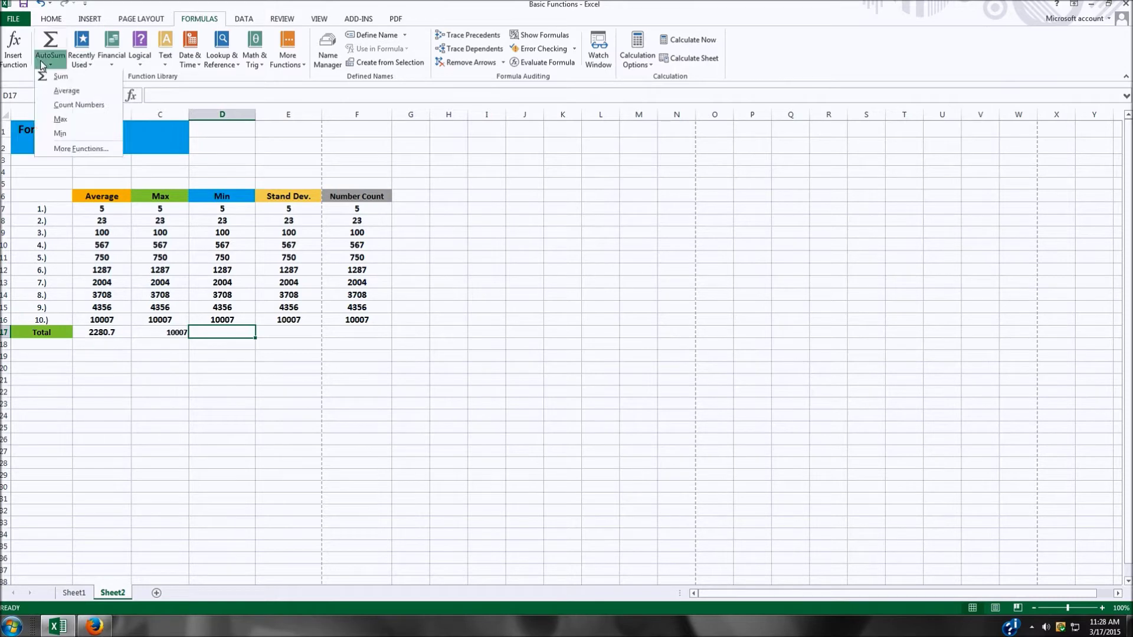
left_click(61, 135)
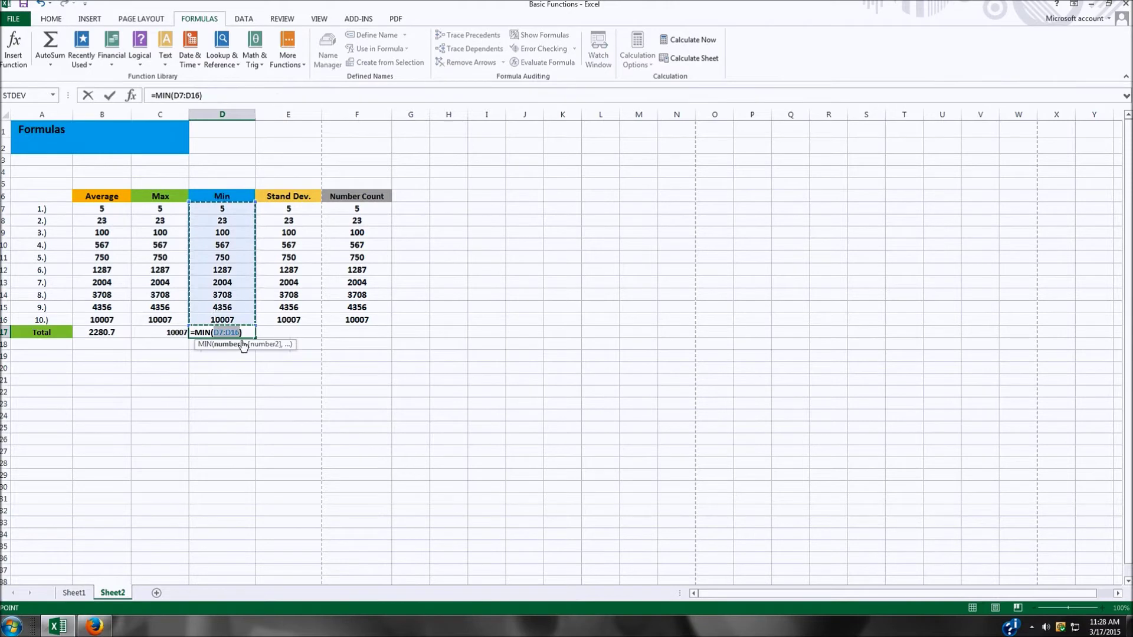
key("Return")
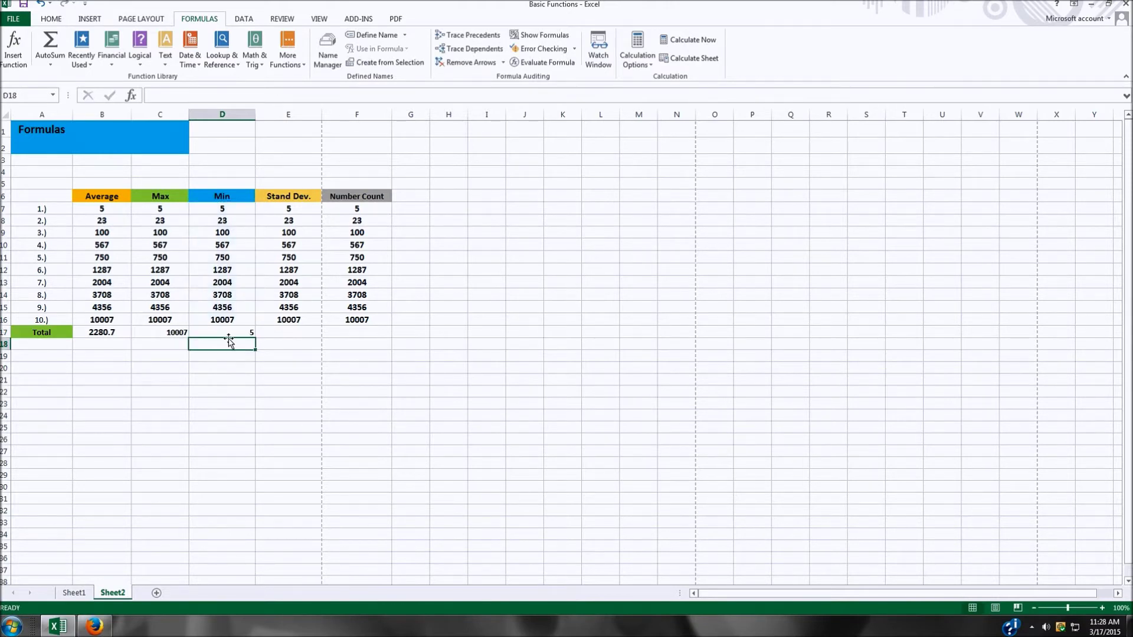
left_click(228, 336)
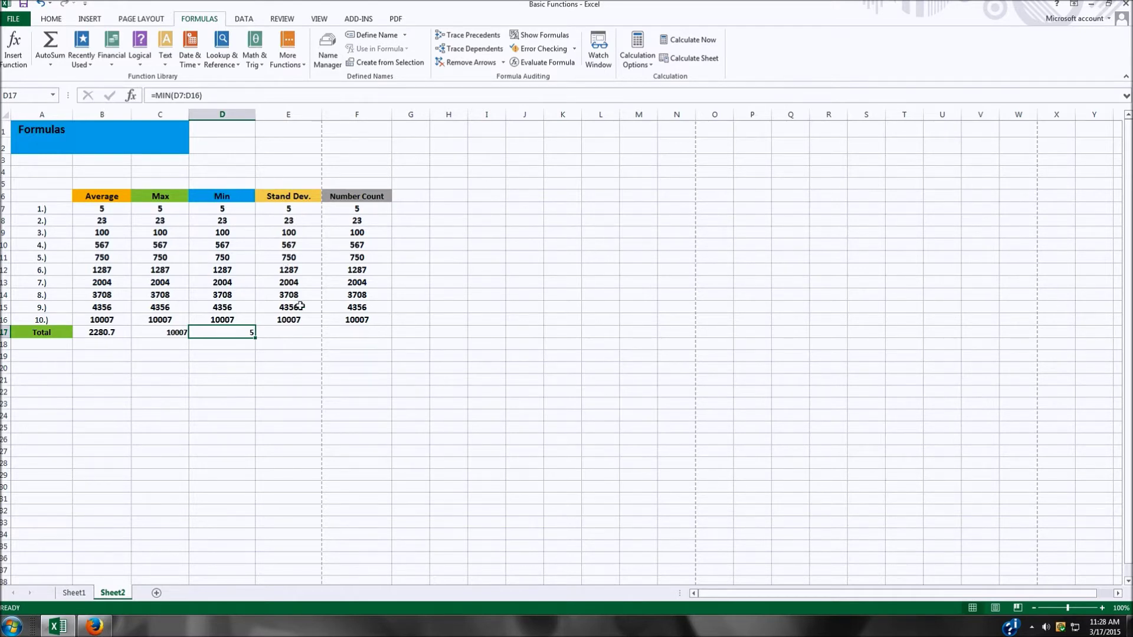
Center the Max and Min results in cells C17:D17
left_click(284, 331)
left_click_drag(242, 331, 154, 333)
left_click(48, 20)
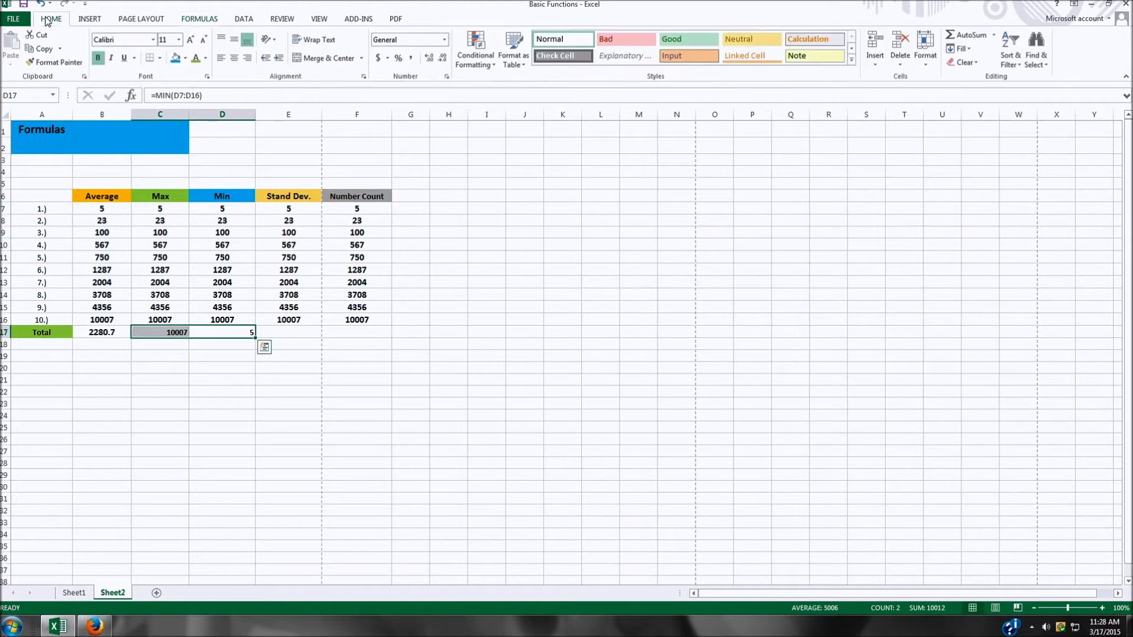
left_click(235, 60)
Insert the function =STDEV(E7:E16) in cell E17 to calculate the standard deviation
left_click(287, 333)
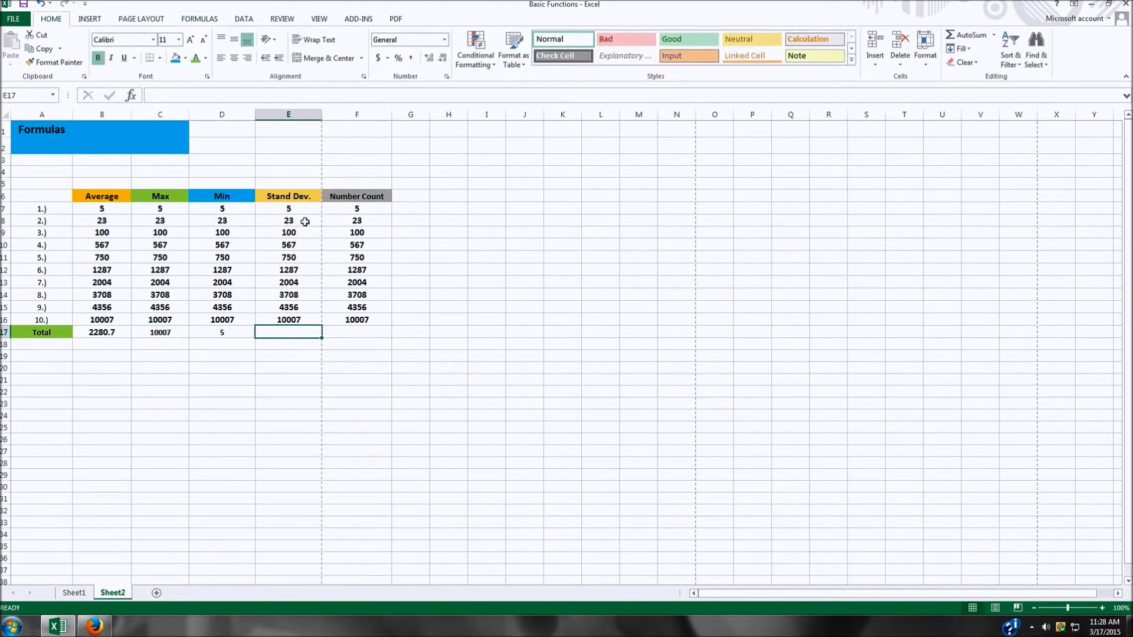
left_click(193, 20)
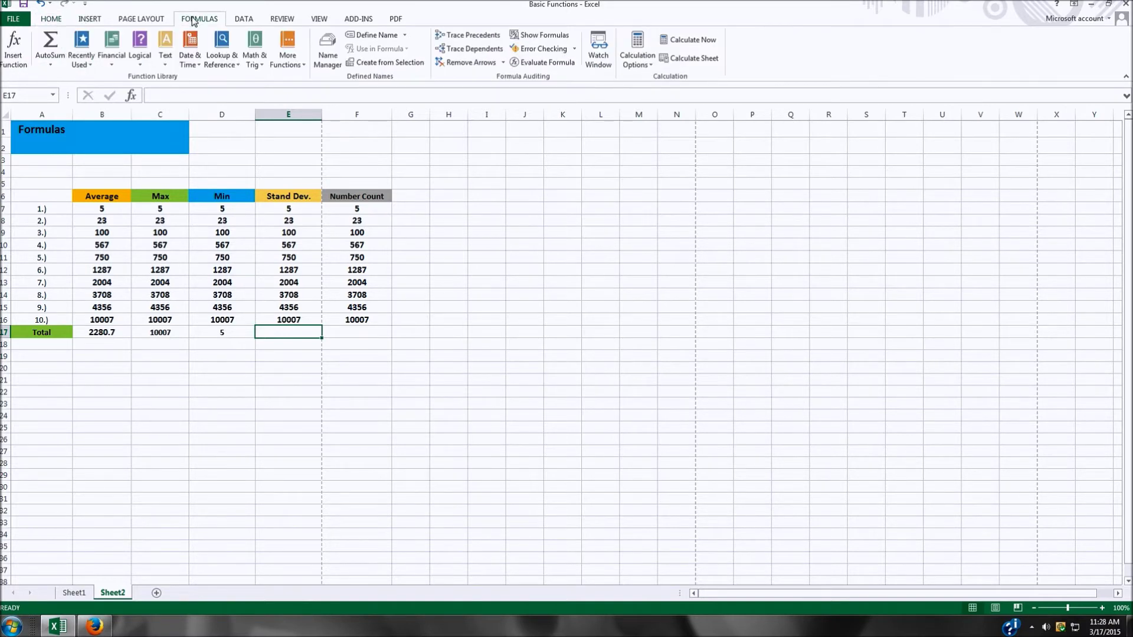
left_click(50, 61)
left_click(80, 150)
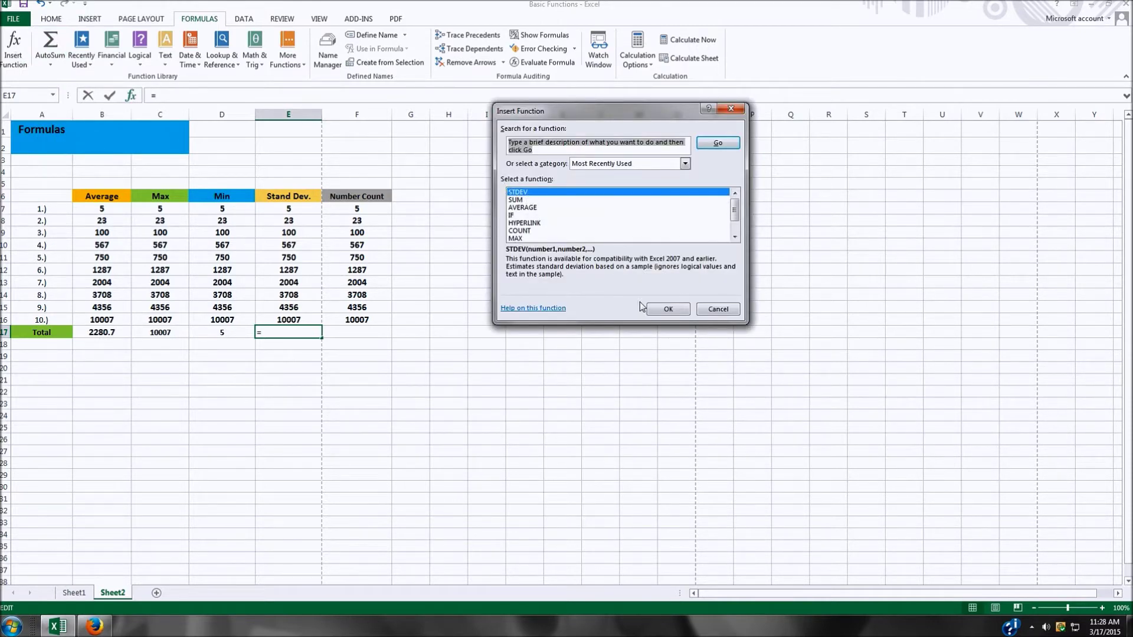
left_click(669, 309)
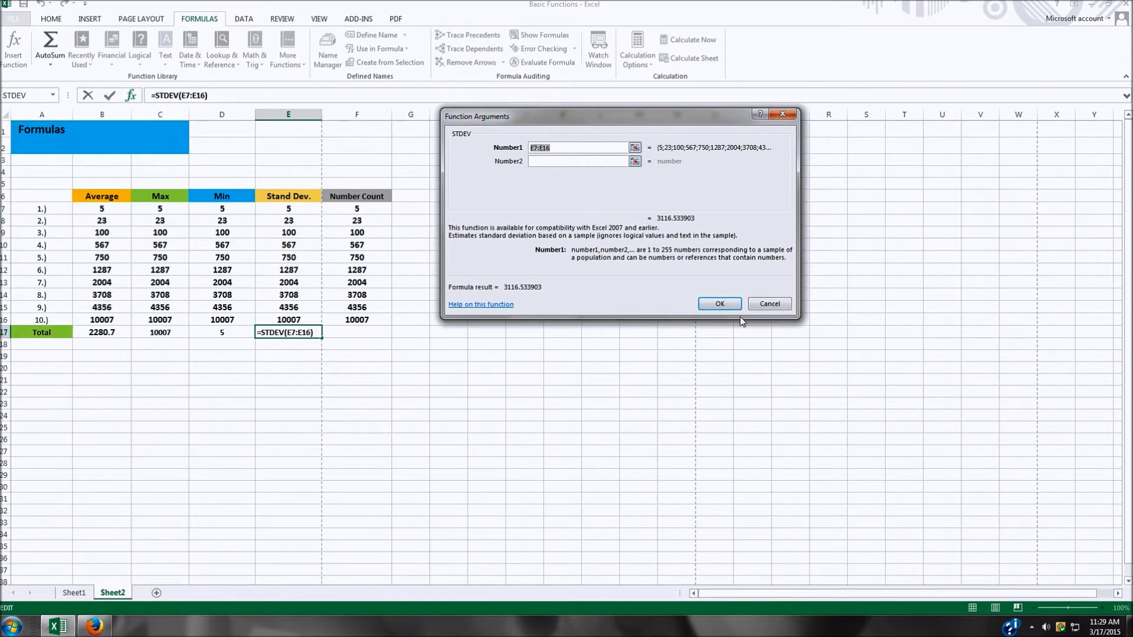
left_click(730, 301)
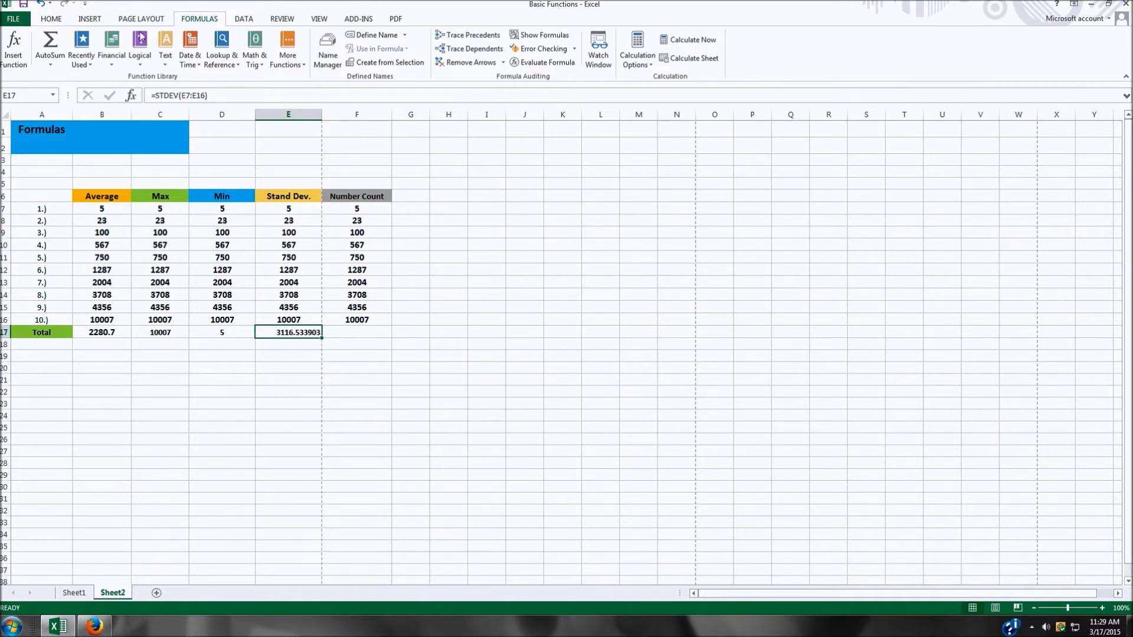
Reduce the standard deviation result in E17 to two decimal places
left_click(52, 19)
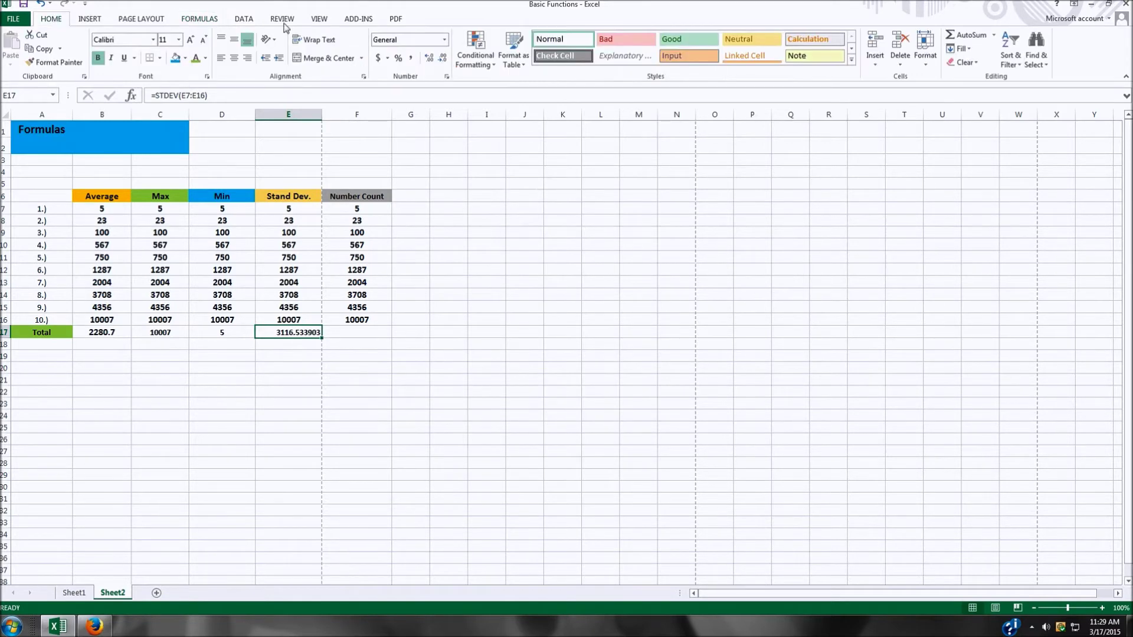
left_click(443, 59)
left_click(429, 58)
left_click(429, 58)
left_click(444, 61)
left_click(443, 59)
left_click(443, 59)
left_click(443, 60)
left_click(443, 61)
Insert the function =COUNT(F7:F16) in cell F17 under the Number Count column
left_click(363, 334)
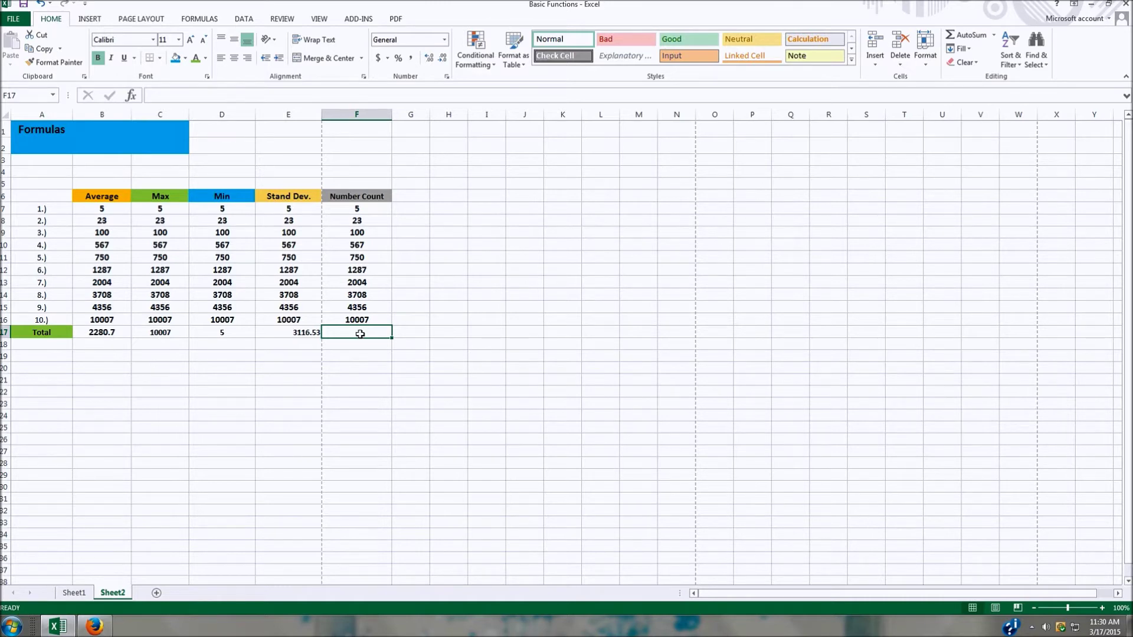
left_click(92, 21)
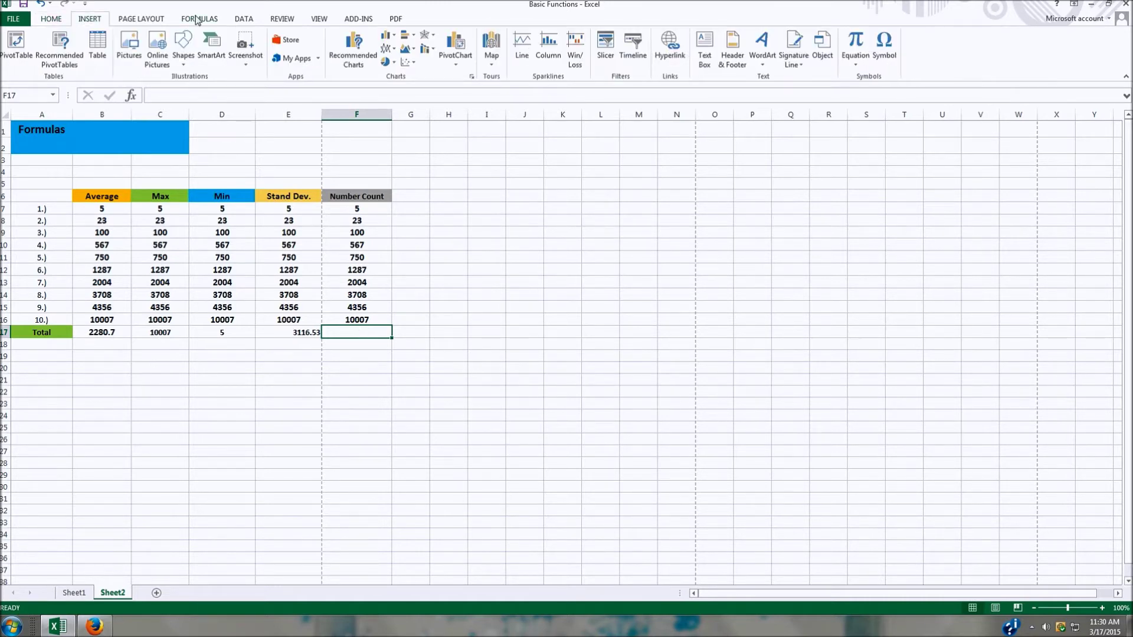
left_click(198, 20)
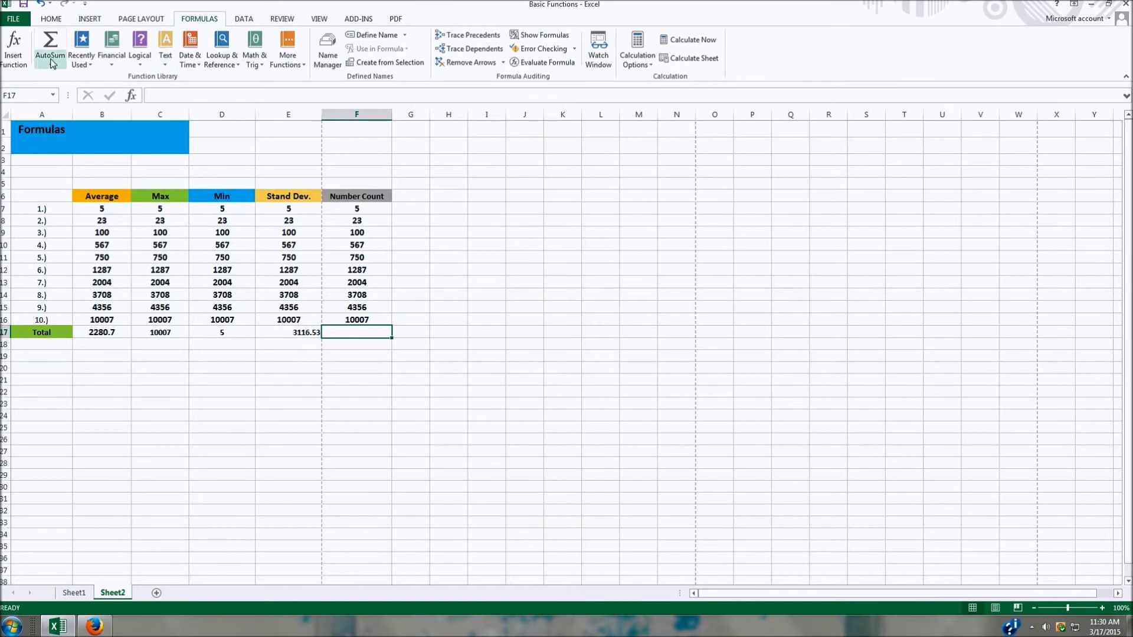
left_click(17, 53)
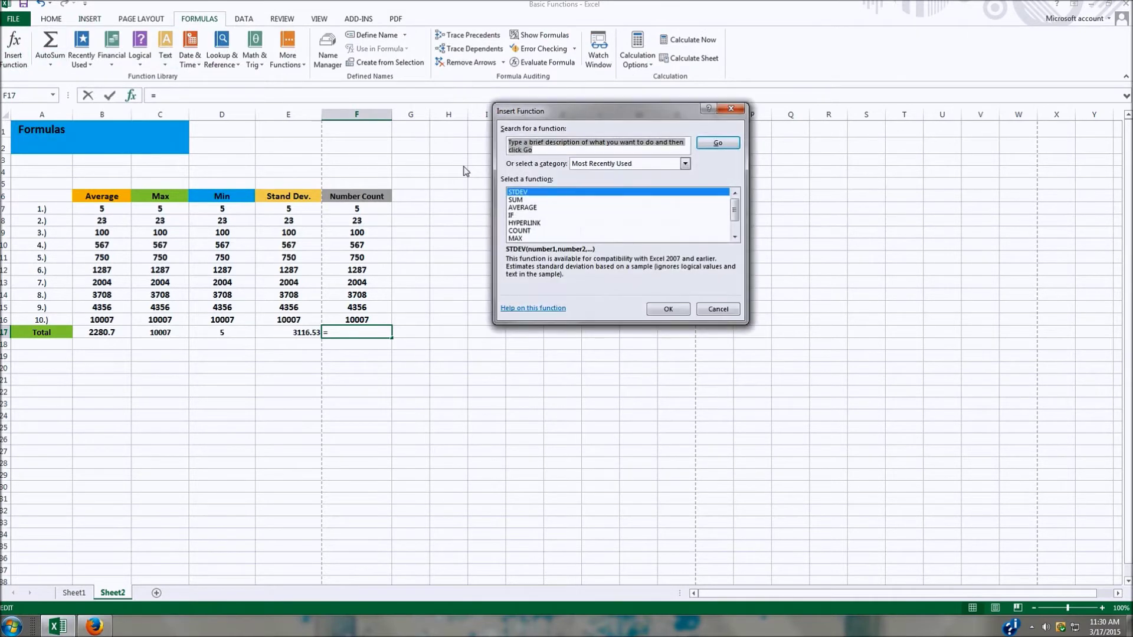
left_click(519, 231)
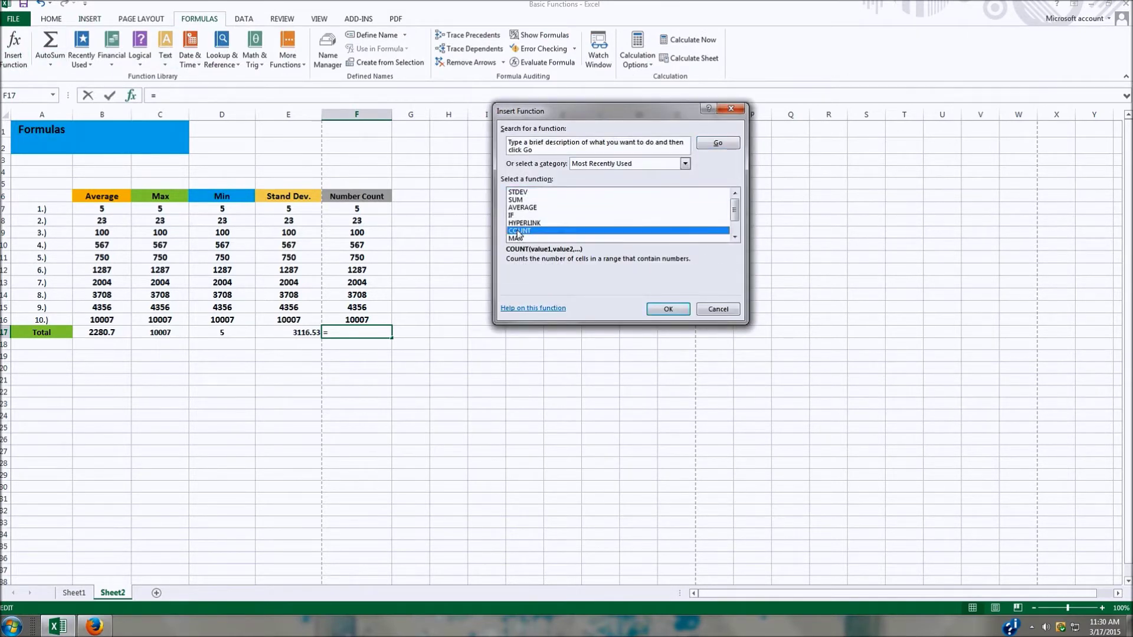
left_click(669, 309)
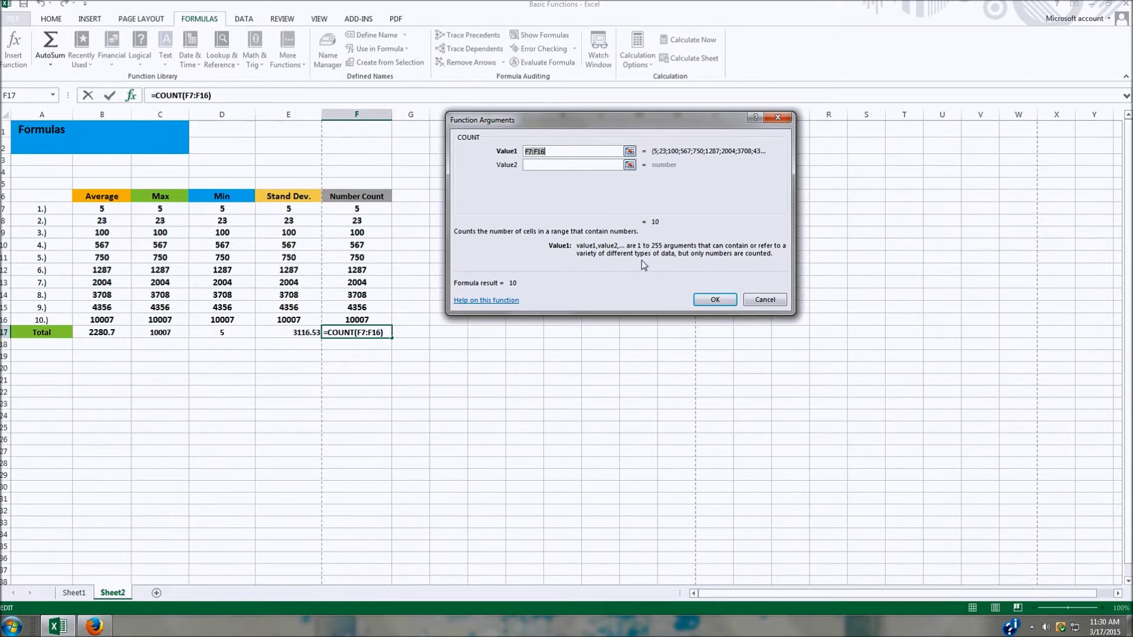
left_click(731, 303)
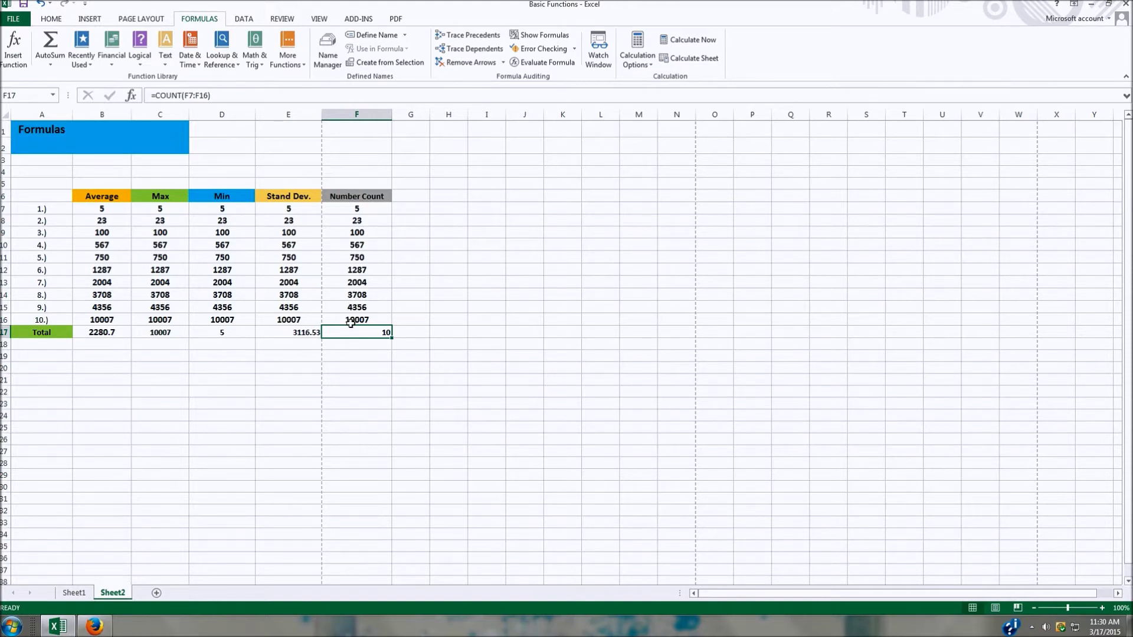
Center the standard deviation and count results in cells E17:F17
left_click_drag(362, 331, 298, 332)
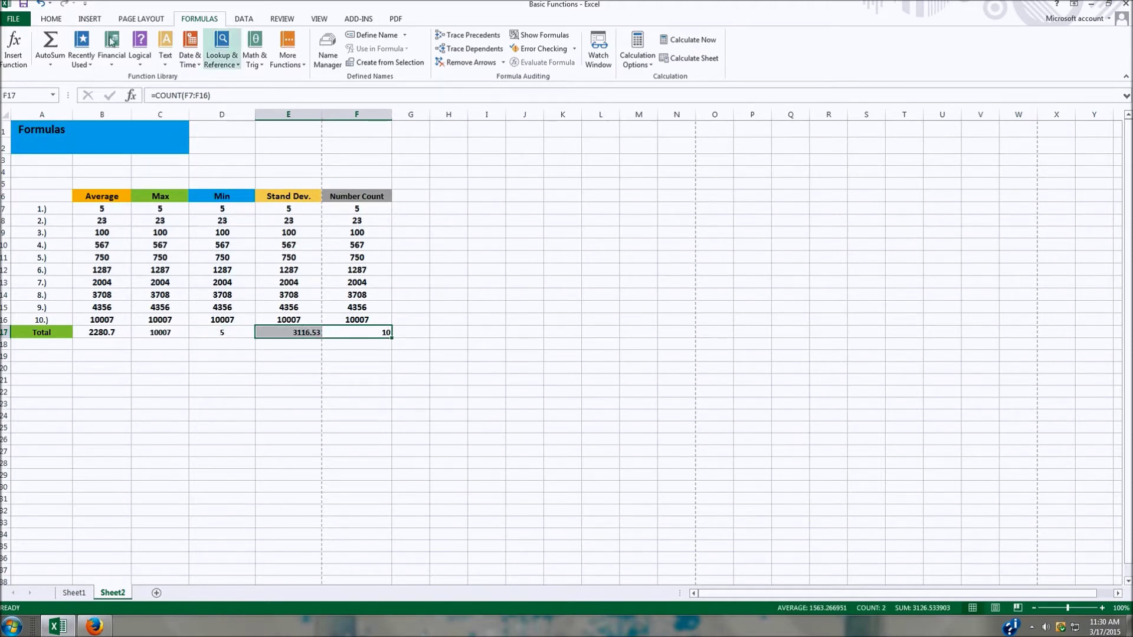
left_click(51, 19)
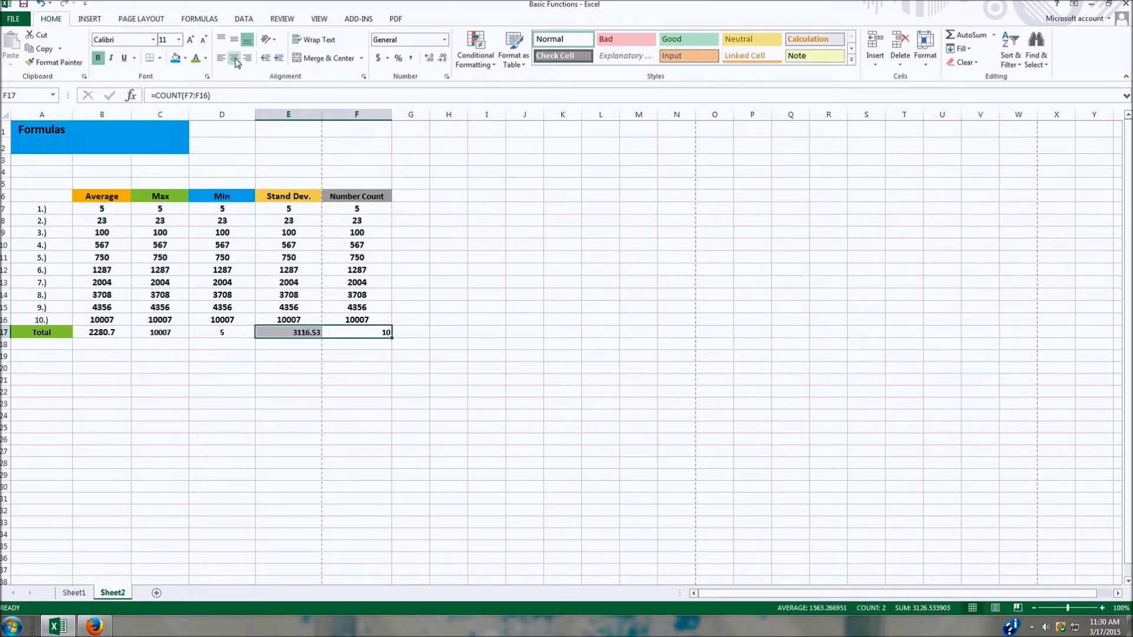
key("Tab")
left_click_drag(450, 312, 448, 321)
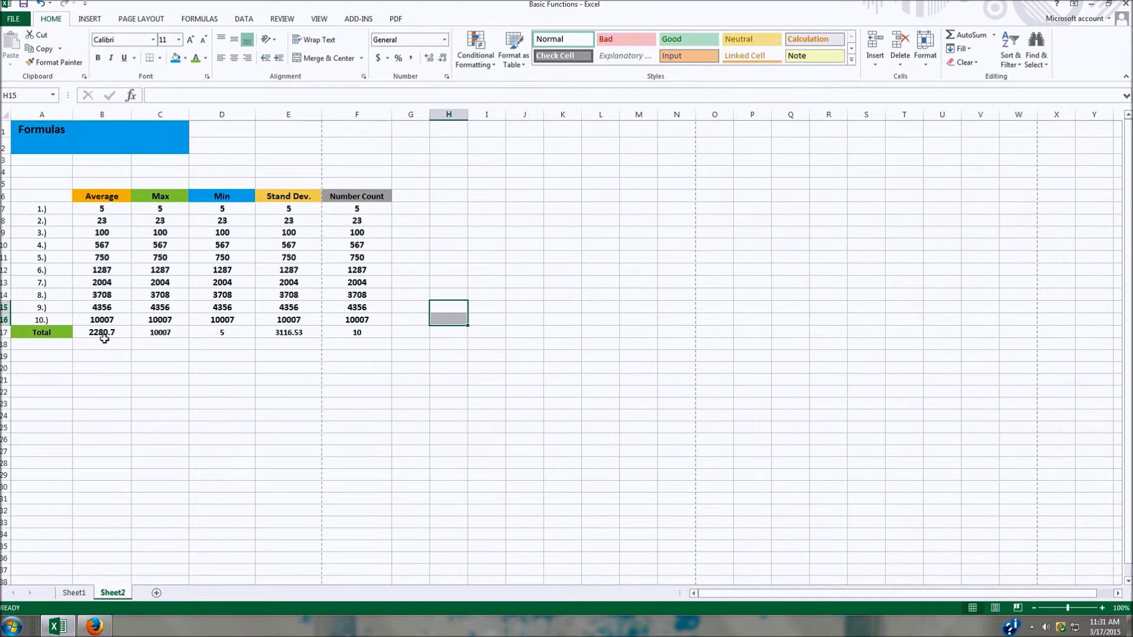
Set all Total row results in B17:F17 to font size 12
left_click(130, 332)
left_click_drag(130, 332, 354, 333)
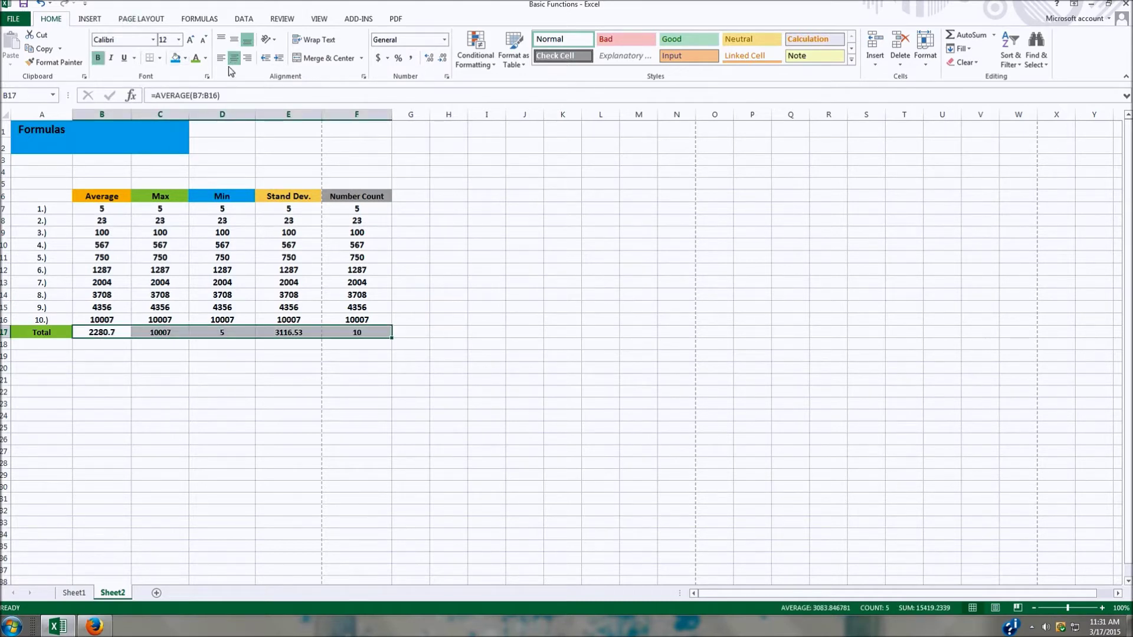
left_click(180, 40)
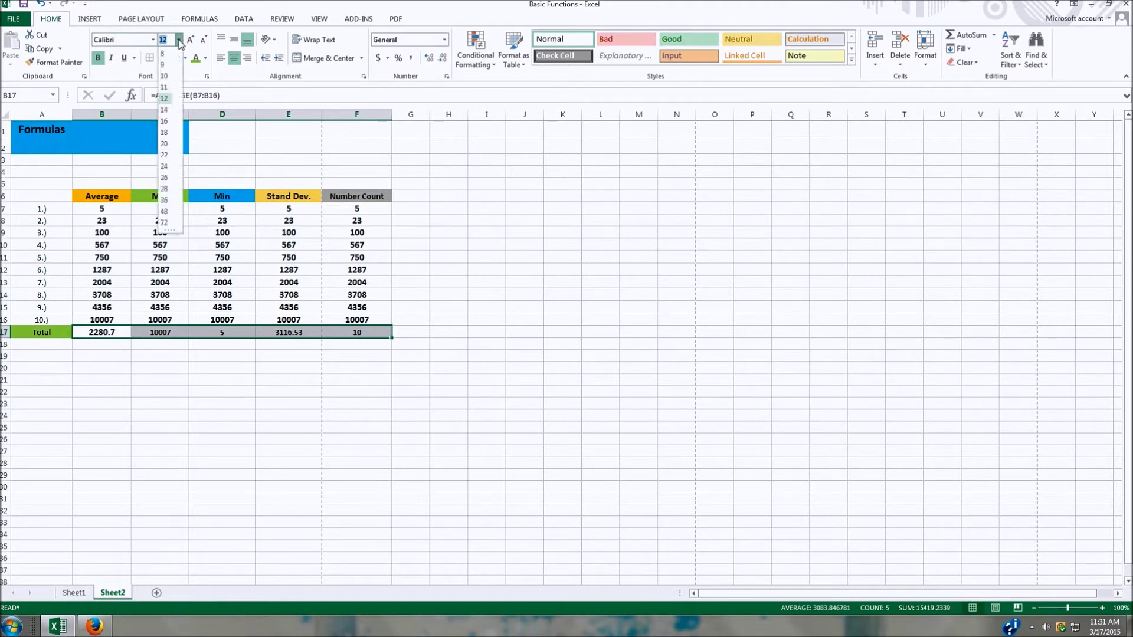
key("Escape")
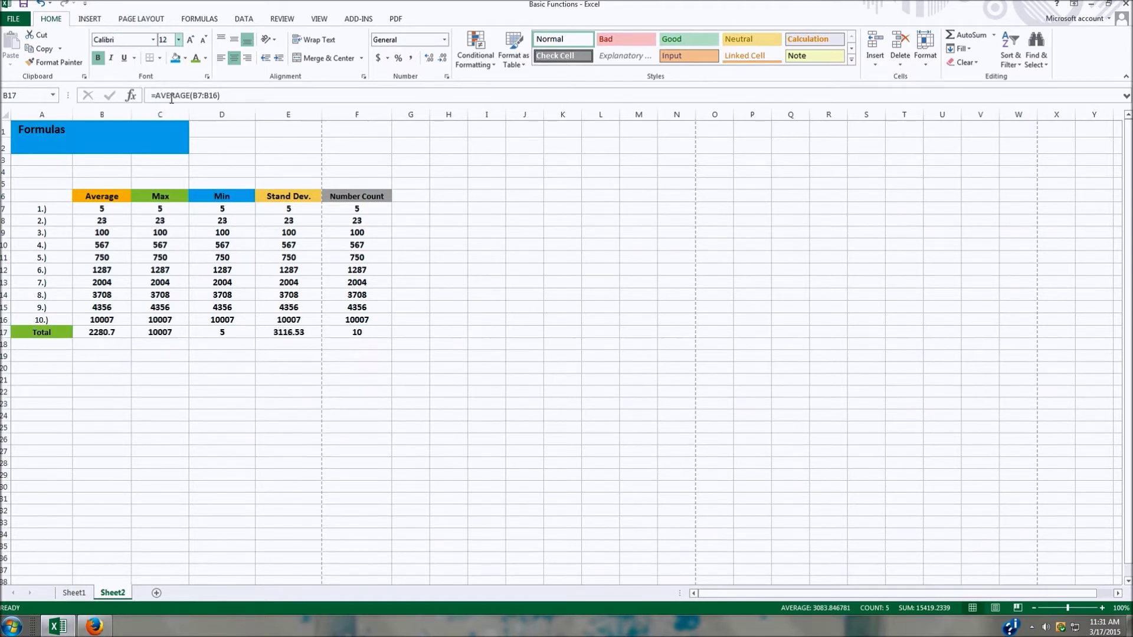
left_click(410, 317)
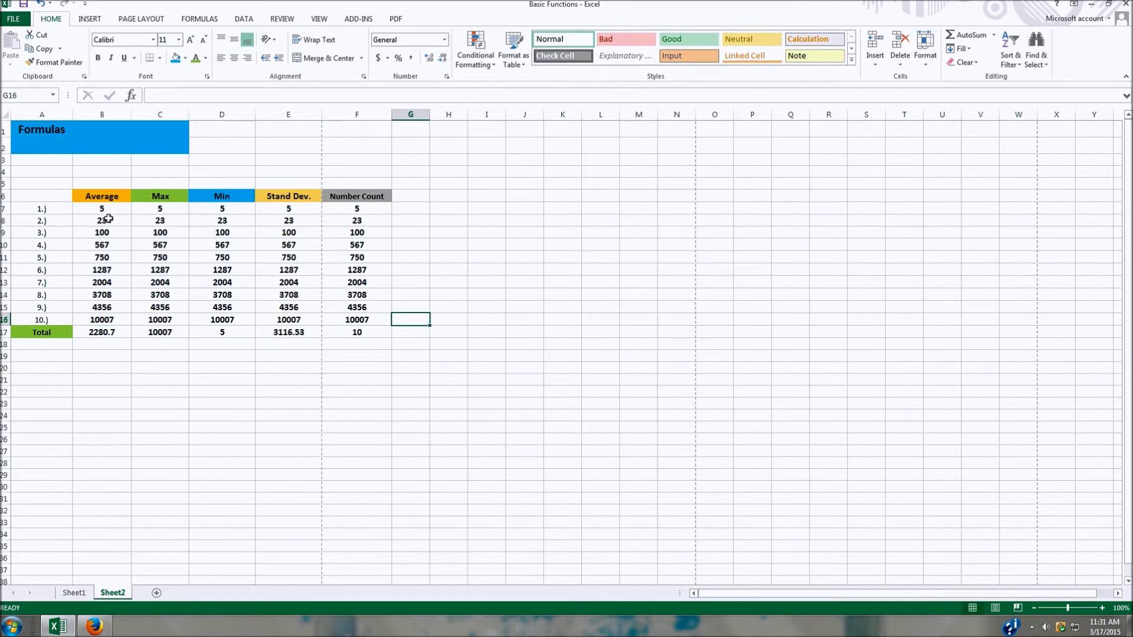
Apply the $ English (United States) accounting format to cells B7:F17
left_click_drag(105, 208, 351, 333)
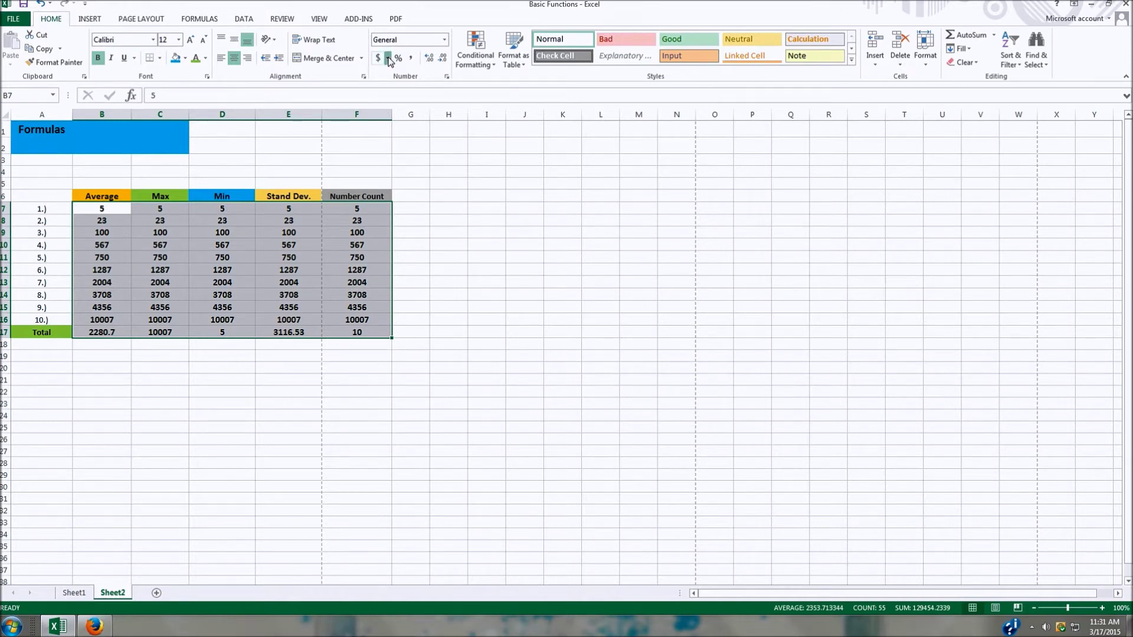
left_click(388, 59)
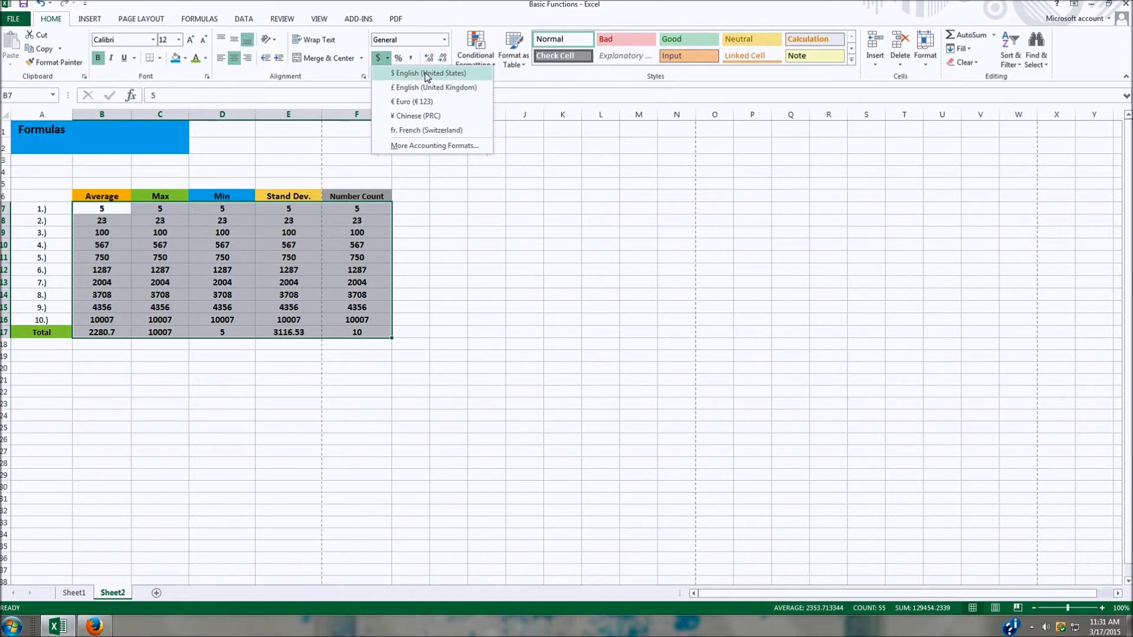
left_click(452, 74)
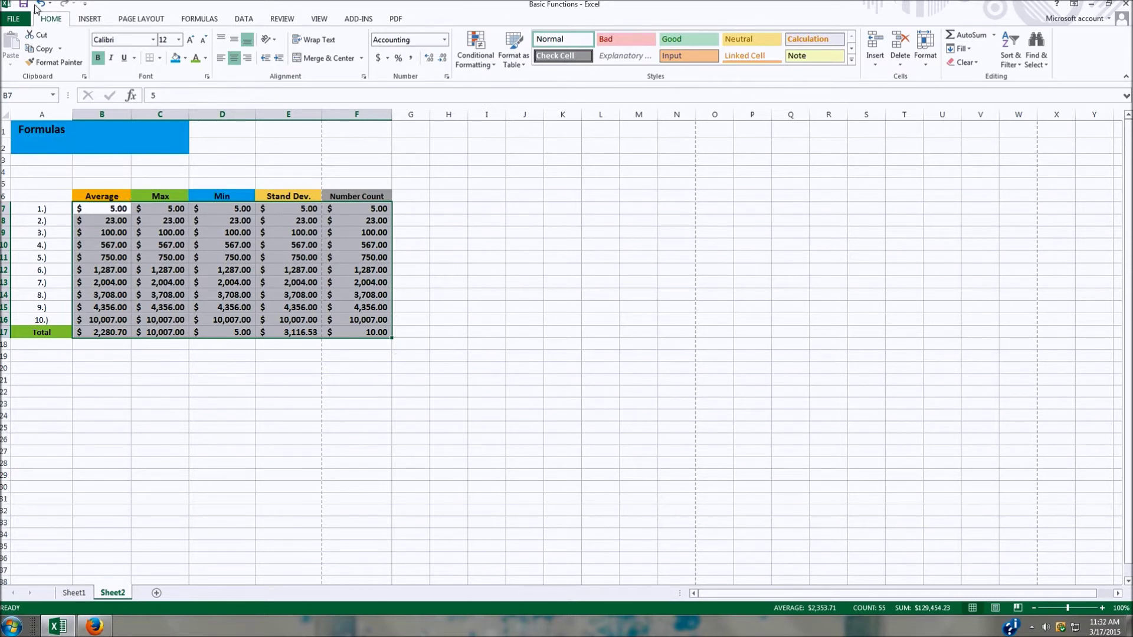
left_click(437, 259)
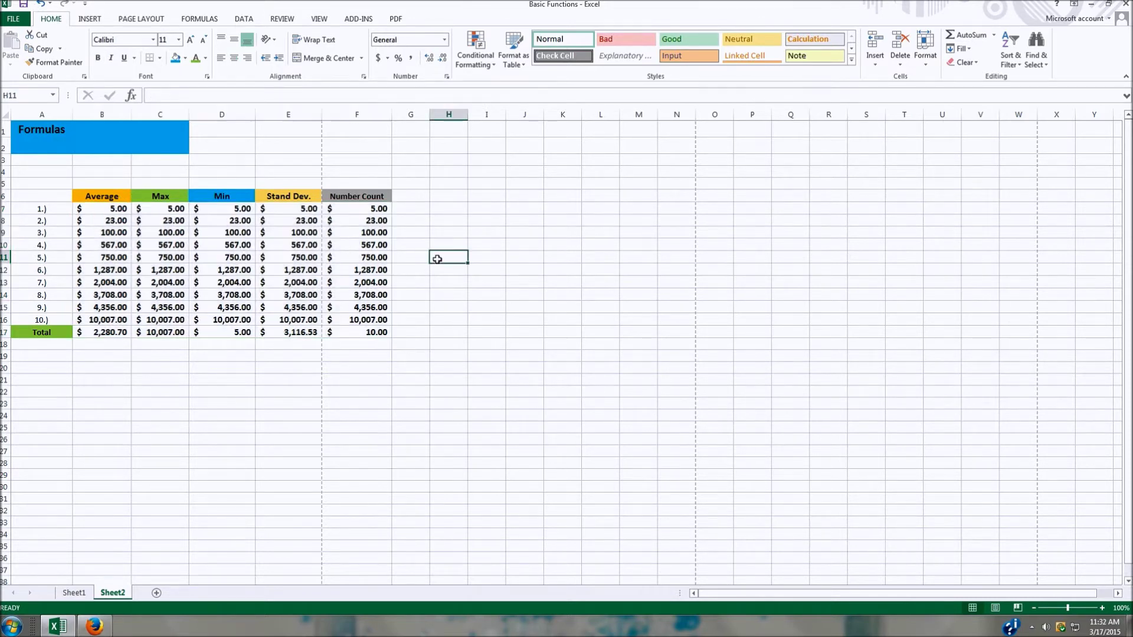
Undo and redo the accounting format on cells B7:F17
left_click(41, 5)
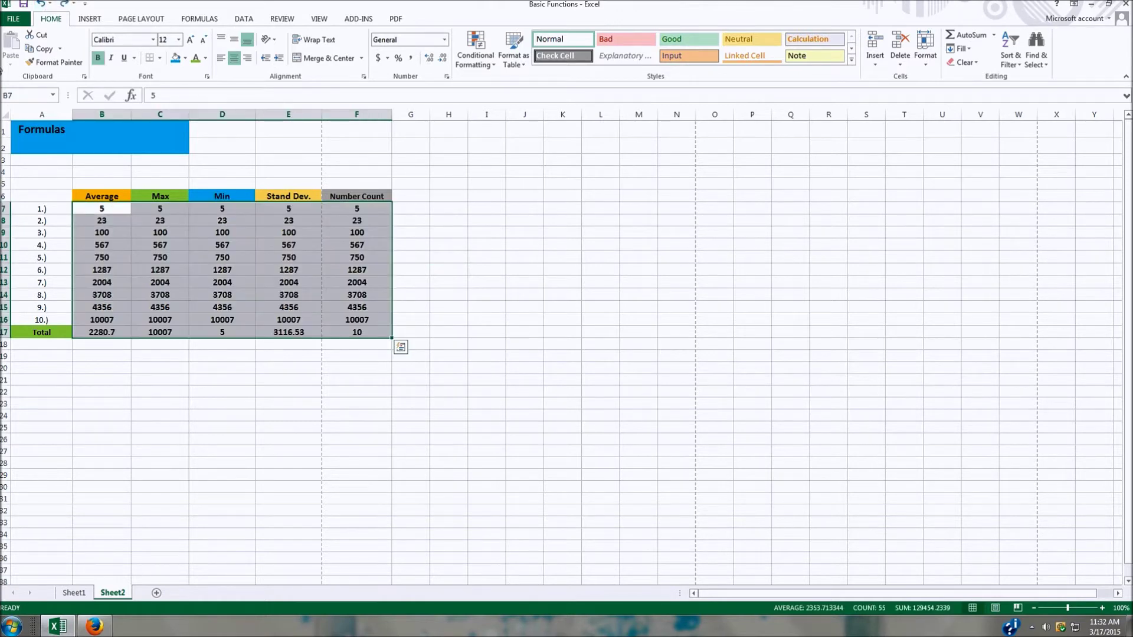
left_click(65, 4)
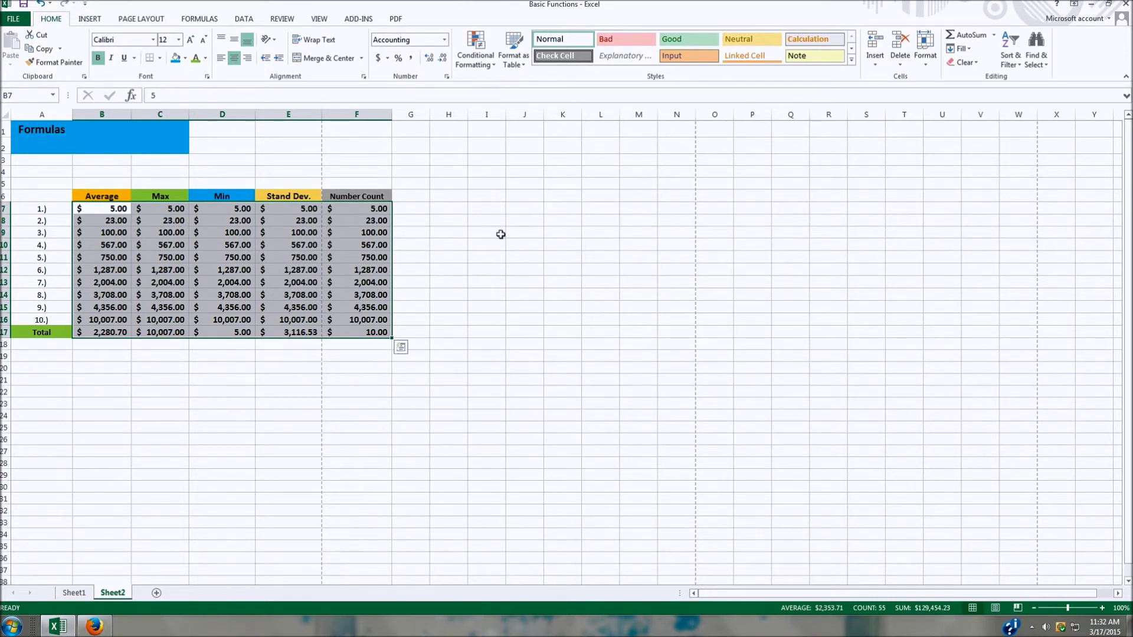
left_click(434, 219)
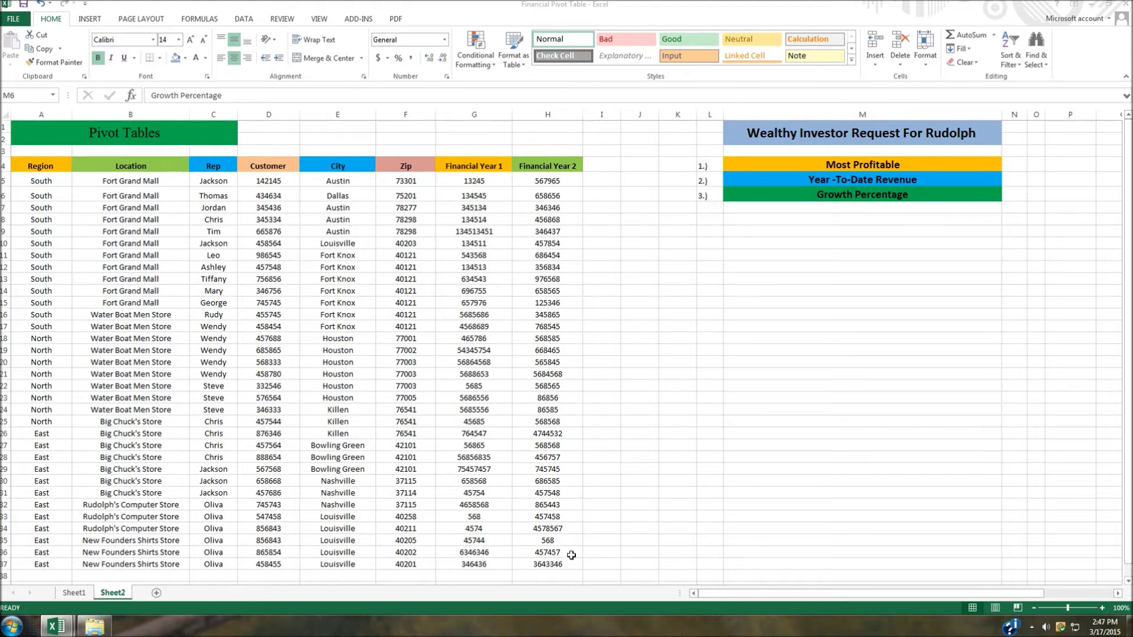
In the Financial Pivot Table workbook, create a PivotTable from Sheet2 range A4:H37 on a new worksheet
left_click(561, 566)
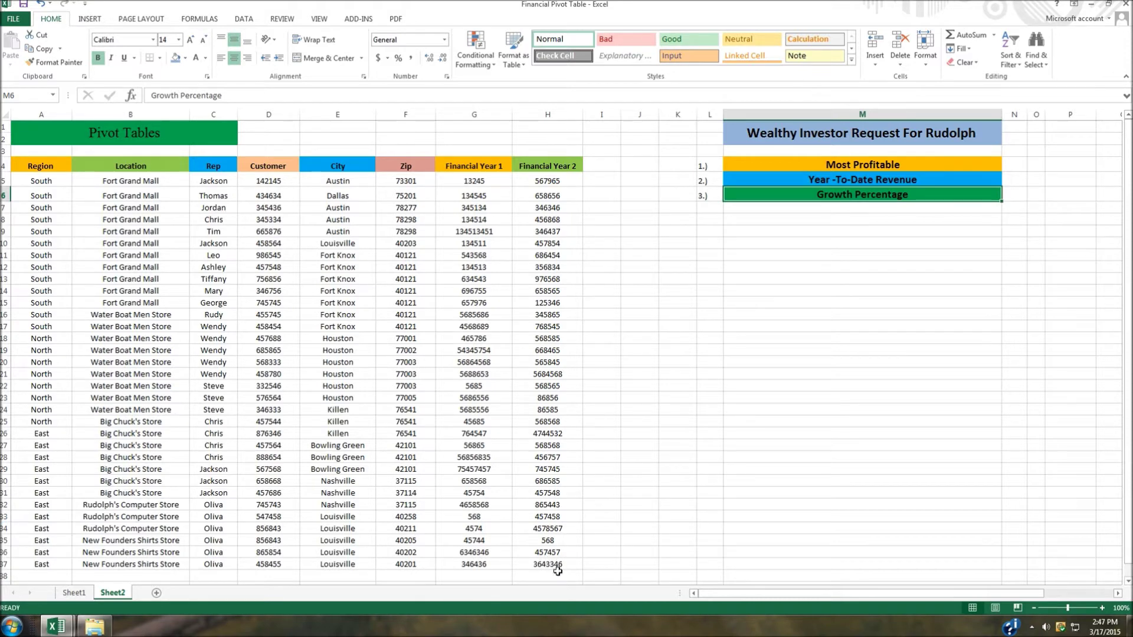
left_click_drag(560, 566, 393, 482)
left_click_drag(361, 442, 27, 183)
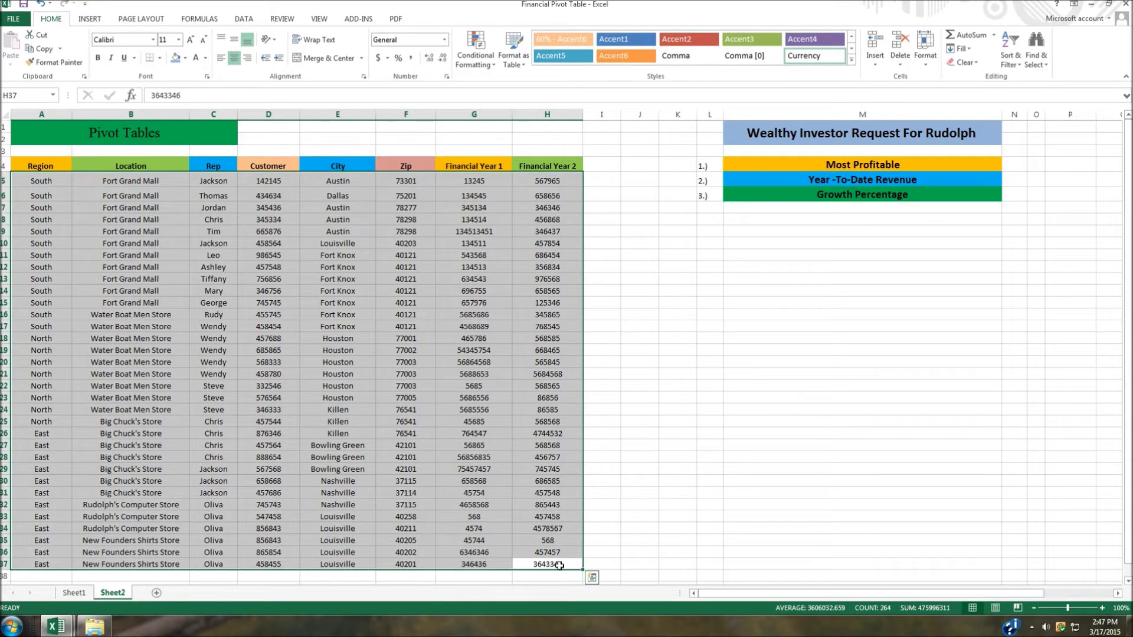
left_click(89, 19)
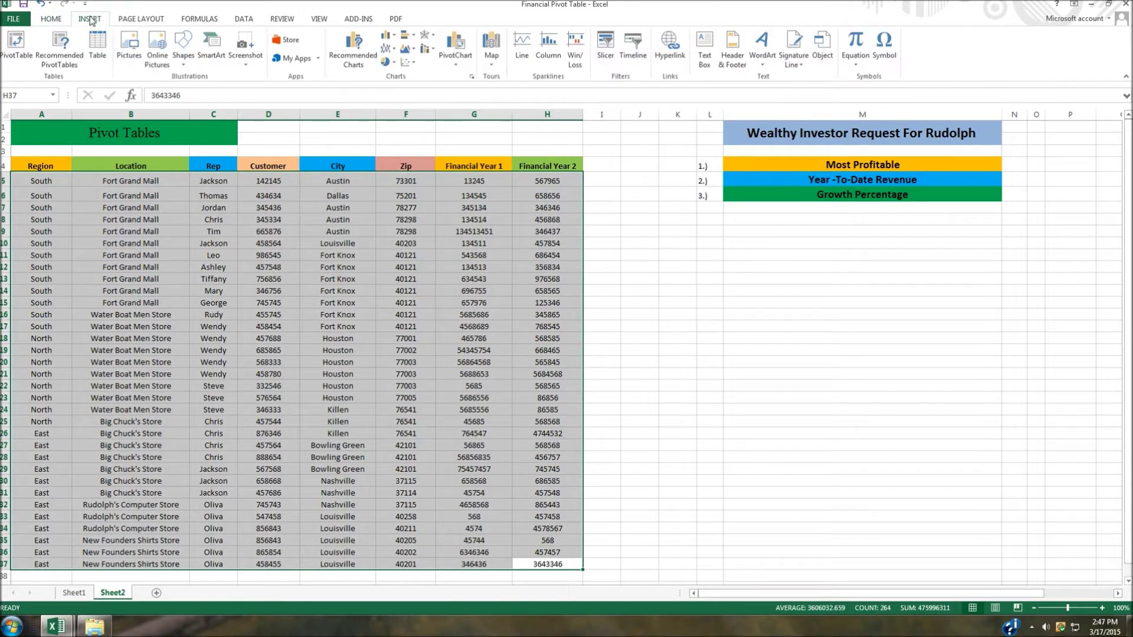
left_click(18, 51)
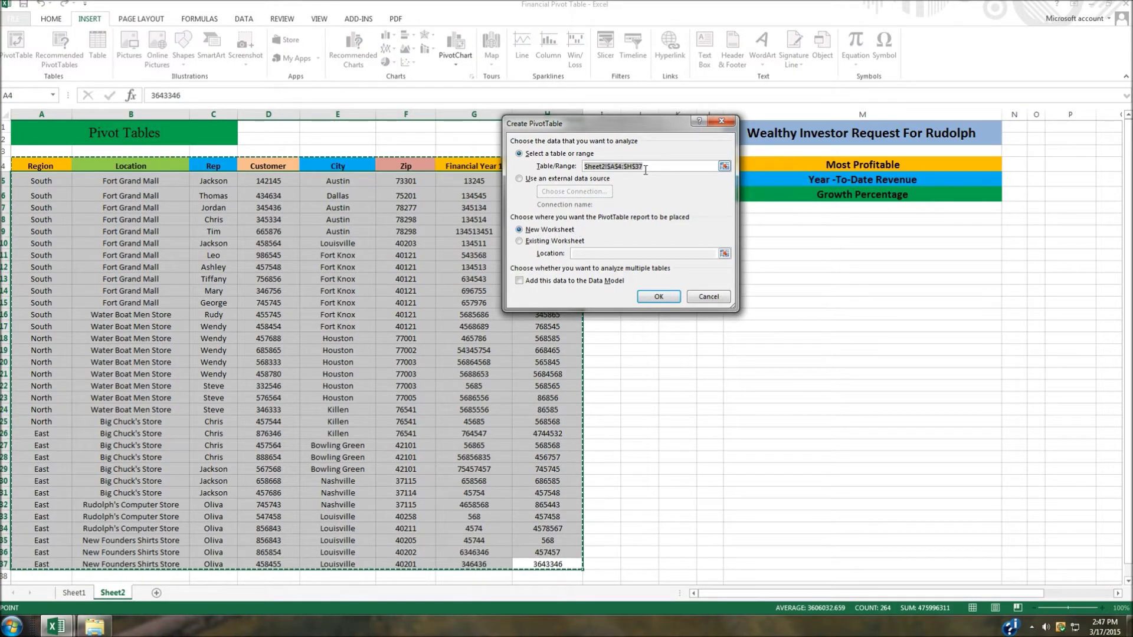
left_click(670, 299)
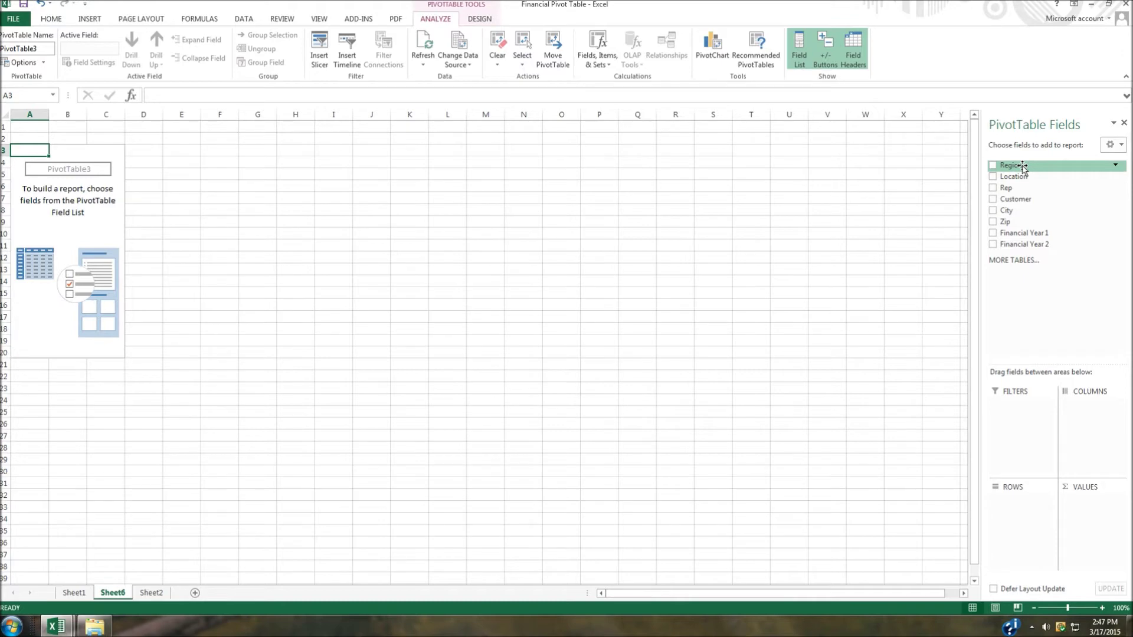
Add Region, Location and City, in that order, as row fields of the PivotTable, checking them against the source data on Sheet2
left_click_drag(1023, 169, 1023, 498)
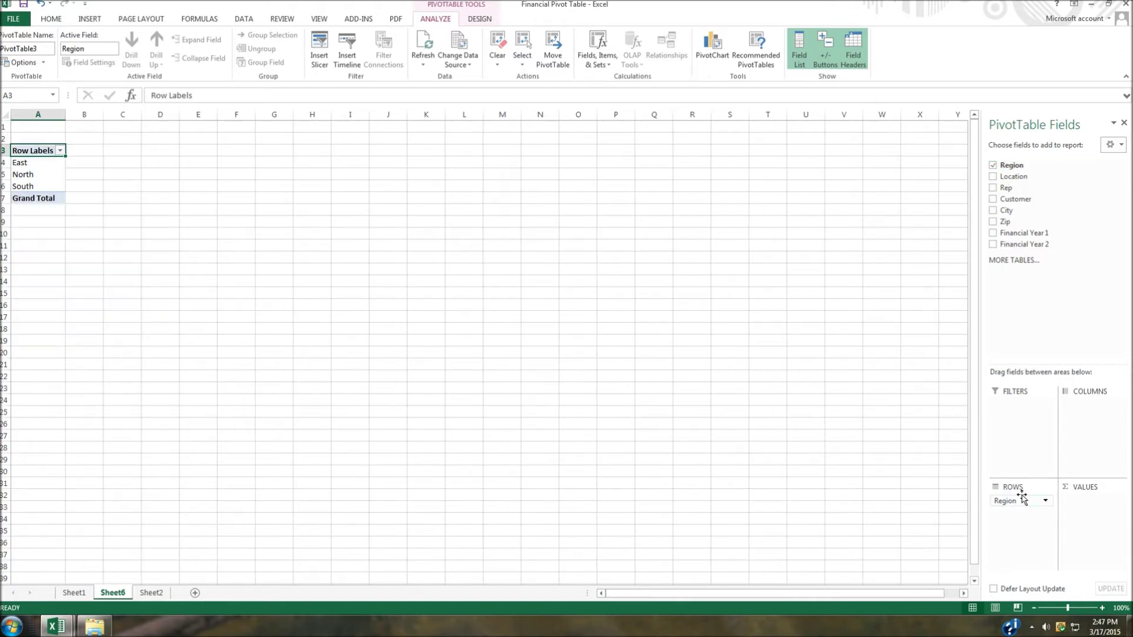
left_click_drag(1018, 178, 1015, 537)
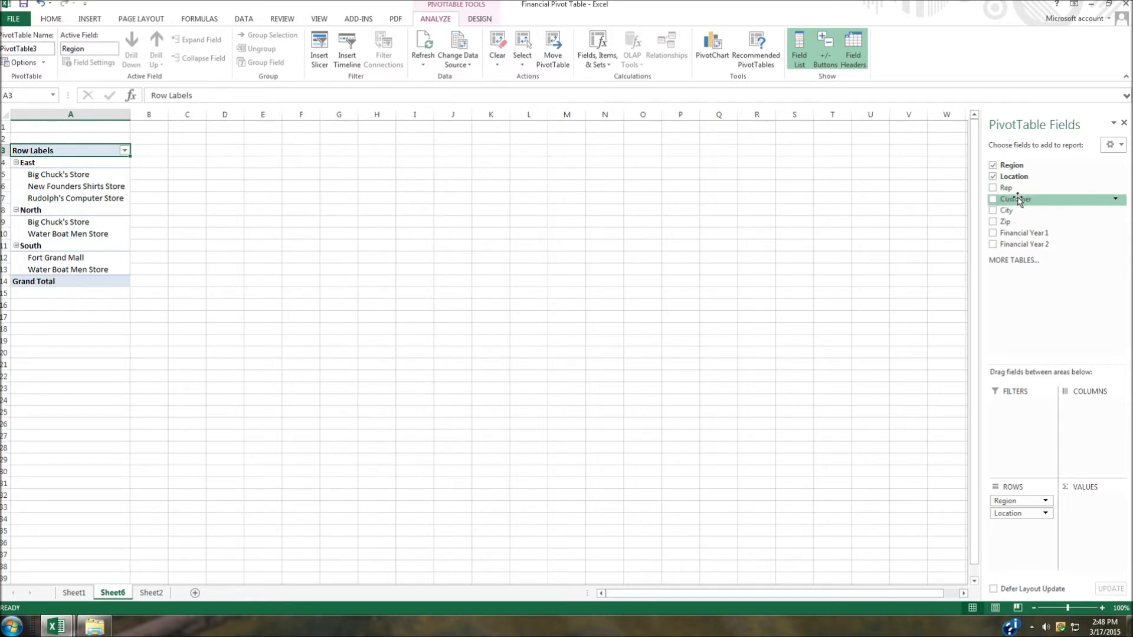
left_click(151, 594)
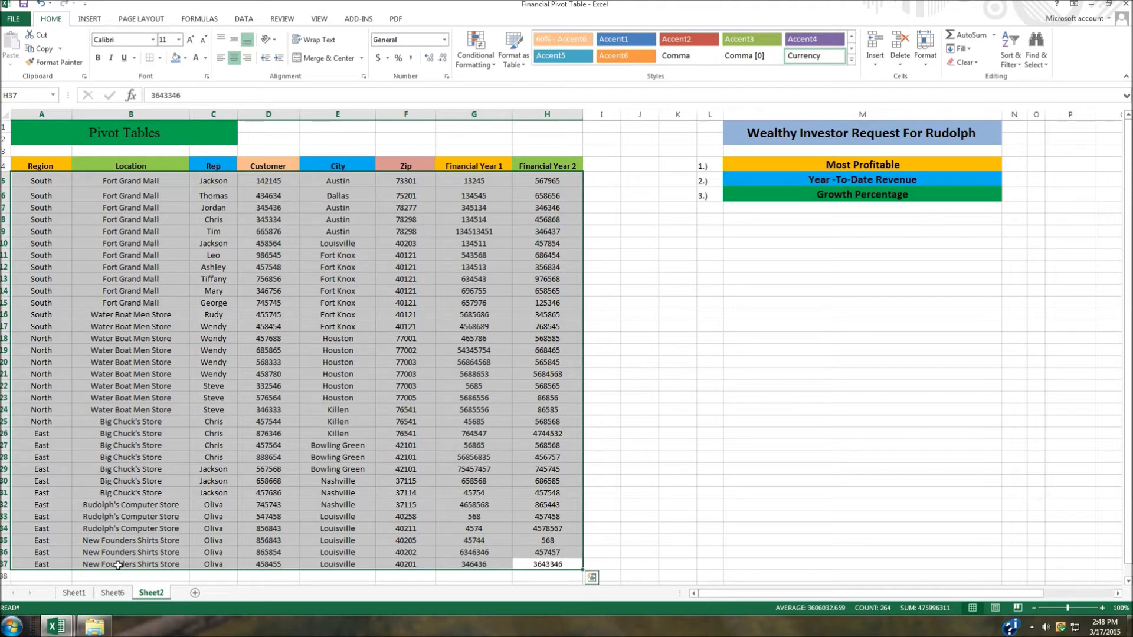
left_click(115, 594)
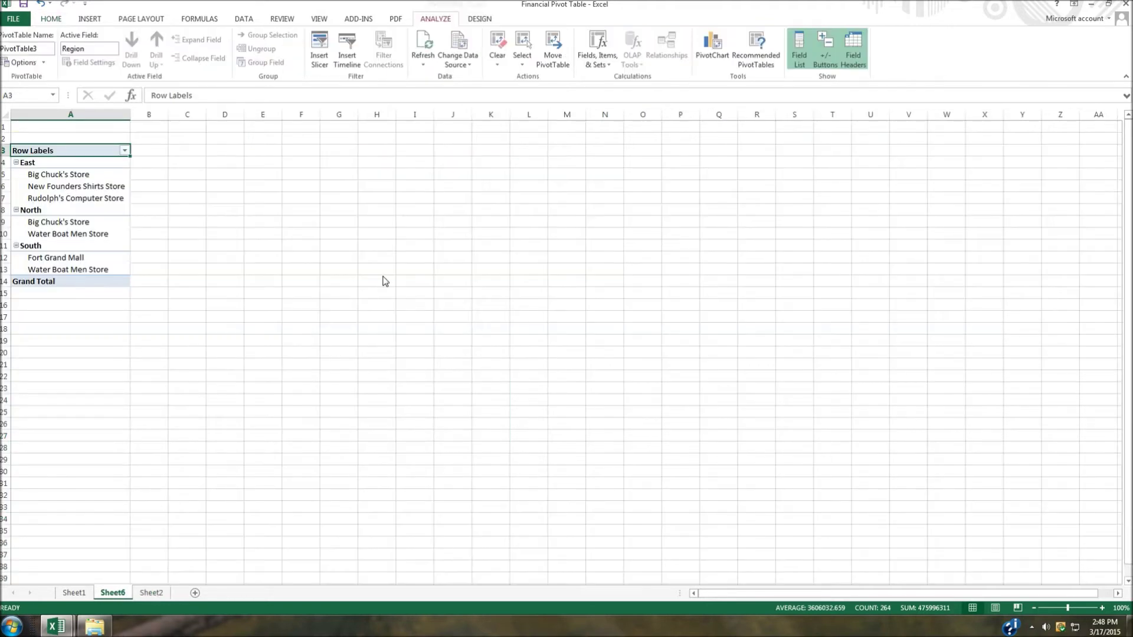
left_click(151, 593)
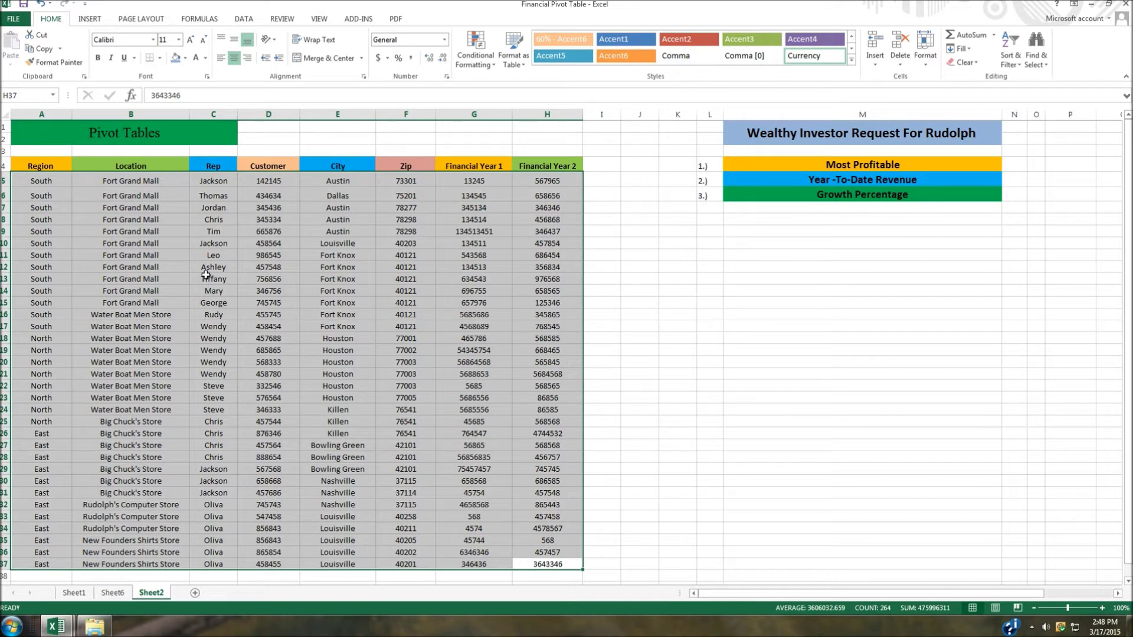
left_click(112, 594)
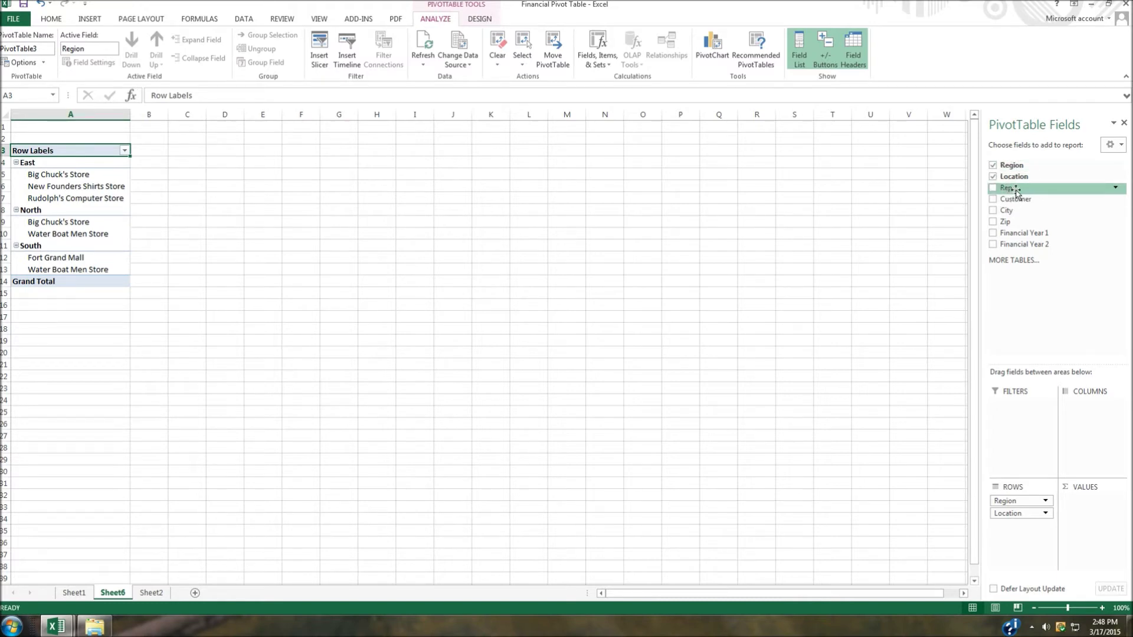
left_click_drag(1017, 216, 1016, 546)
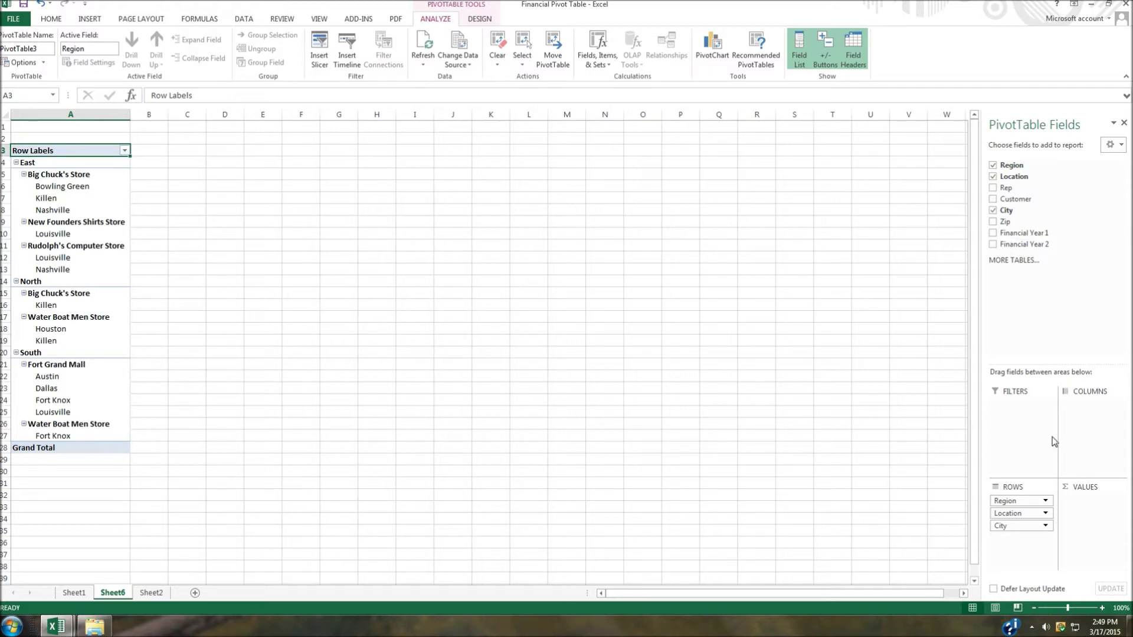
Add Financial Year 1 and Financial Year 2 as summed value fields of the PivotTable
left_click_drag(1027, 238, 1095, 526)
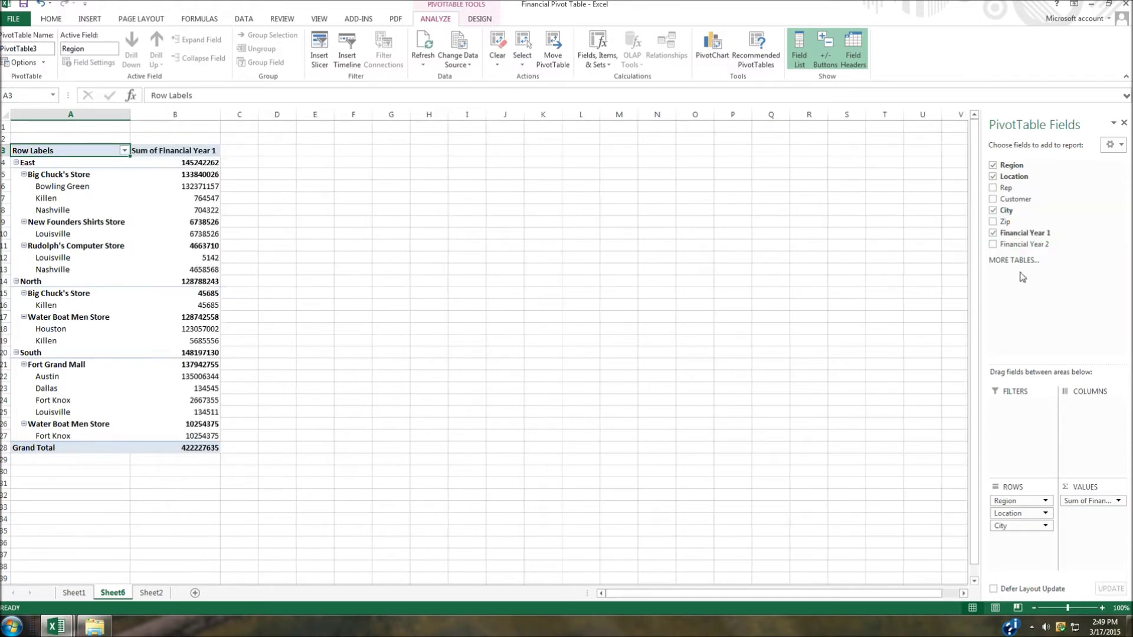
left_click_drag(1024, 244, 1072, 518)
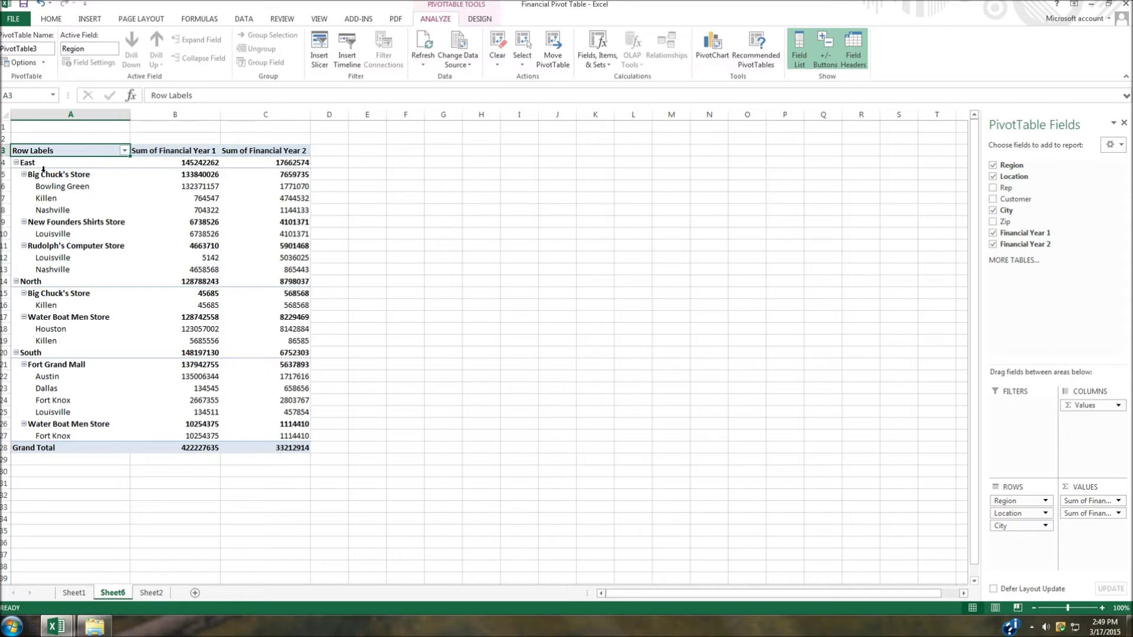
Rename the Sum of Financial Year 1 value field to Financial Year1
left_click(188, 151)
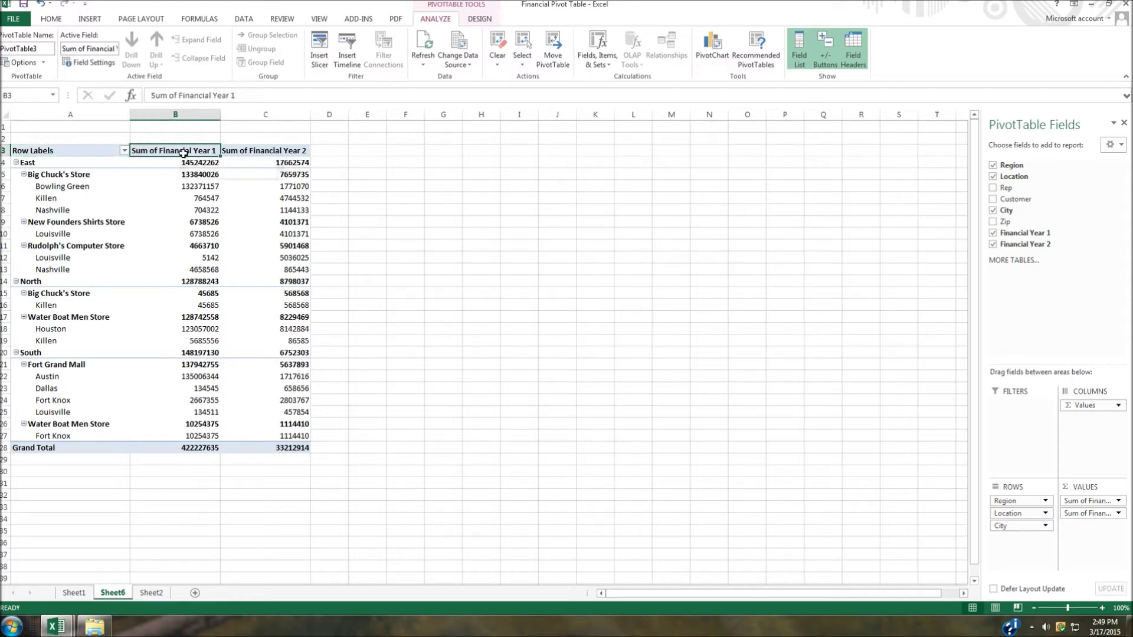
double_click(186, 151)
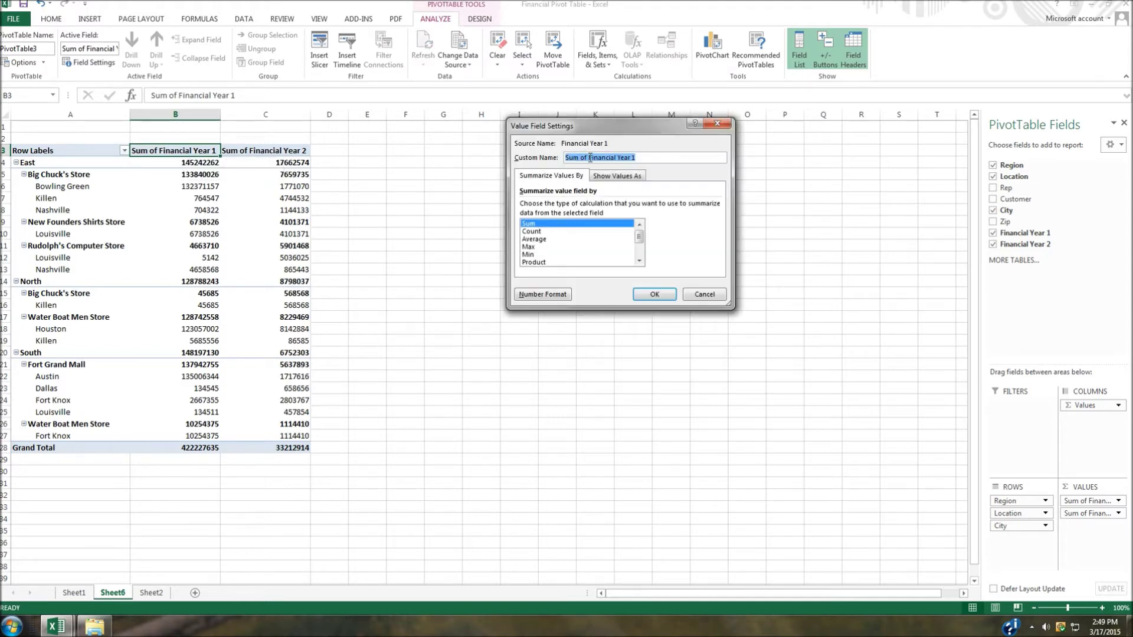
left_click_drag(591, 158, 552, 161)
key("BackSpace")
left_click(655, 294)
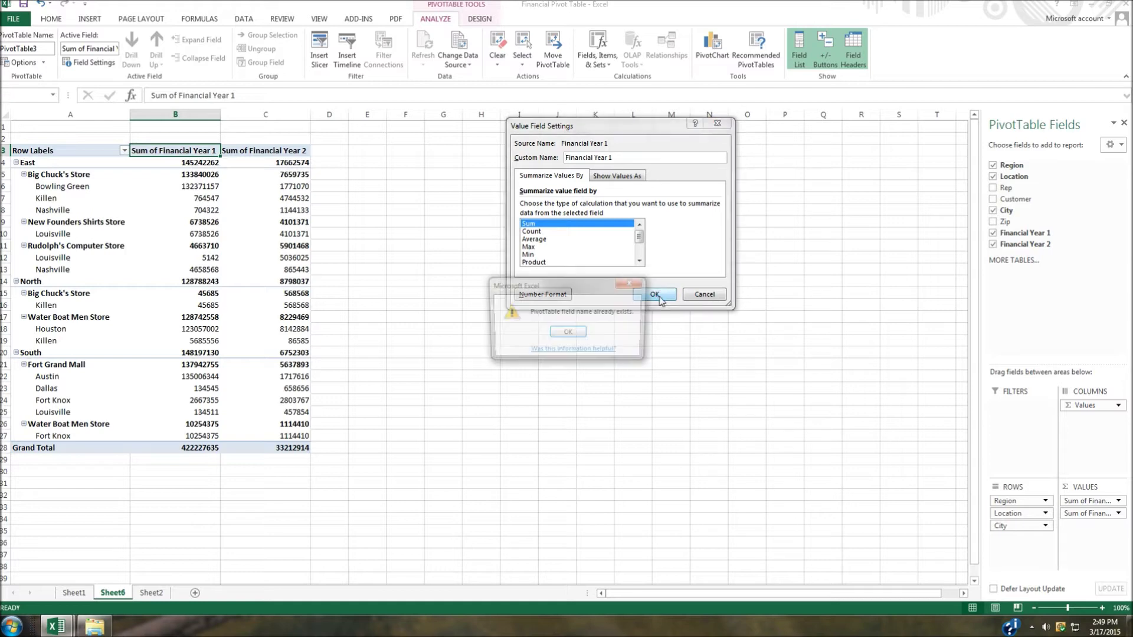
left_click(576, 332)
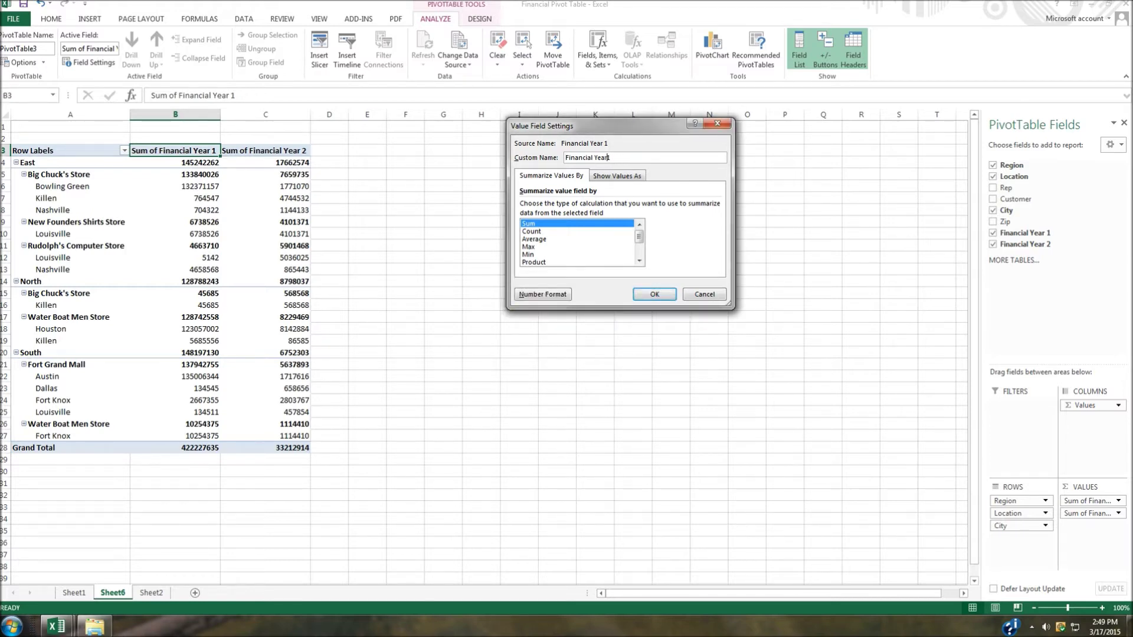
left_click(653, 293)
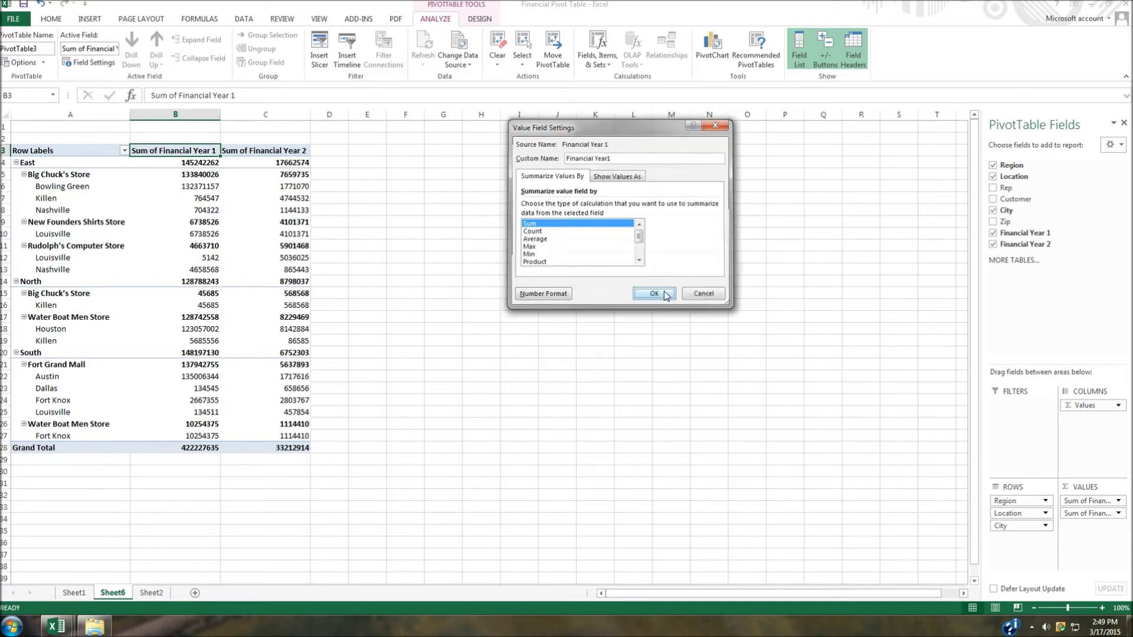
Rename the Sum of Financial Year 2 header in cell C3 to Financial Year2
left_click(240, 152)
left_click(179, 95)
left_click_drag(180, 95, 137, 99)
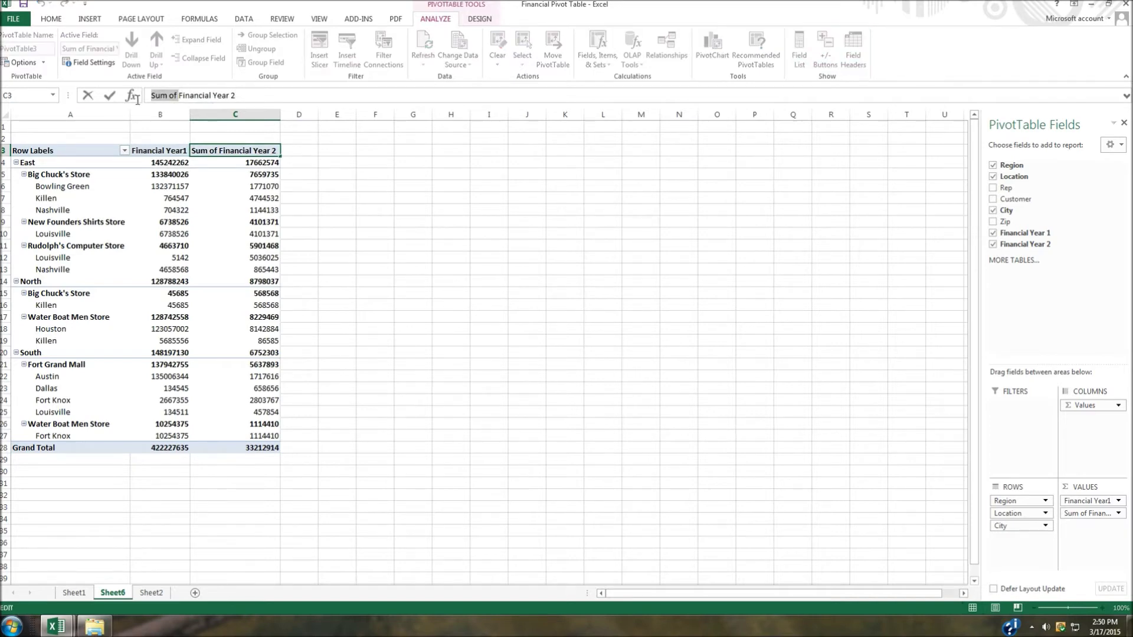
key("BackSpace")
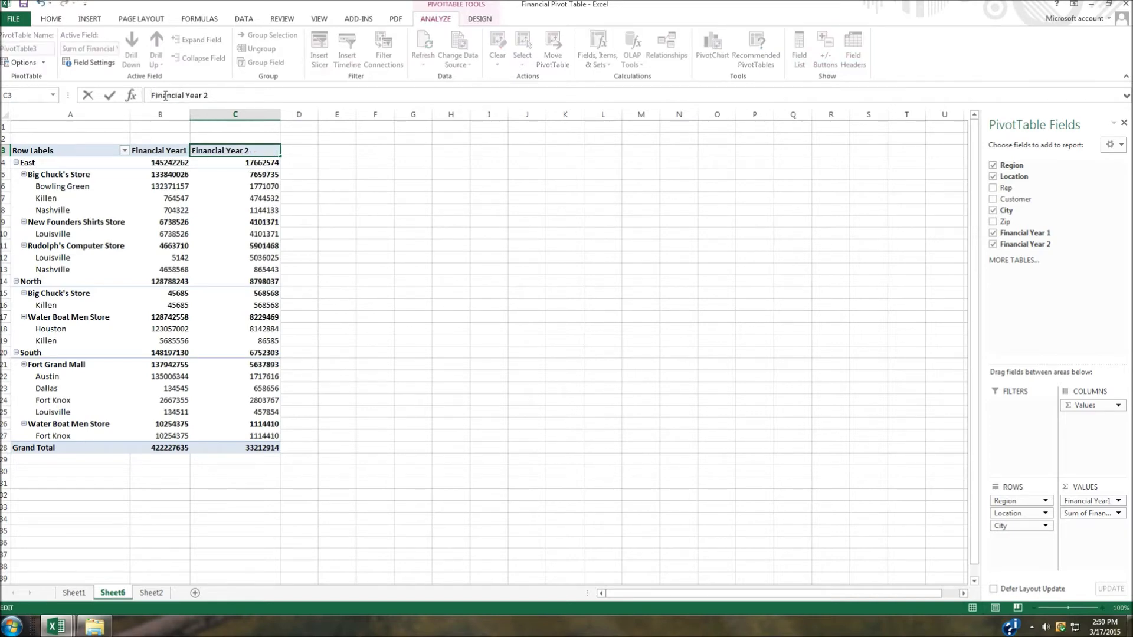
left_click(205, 95)
key("BackSpace")
key("Return")
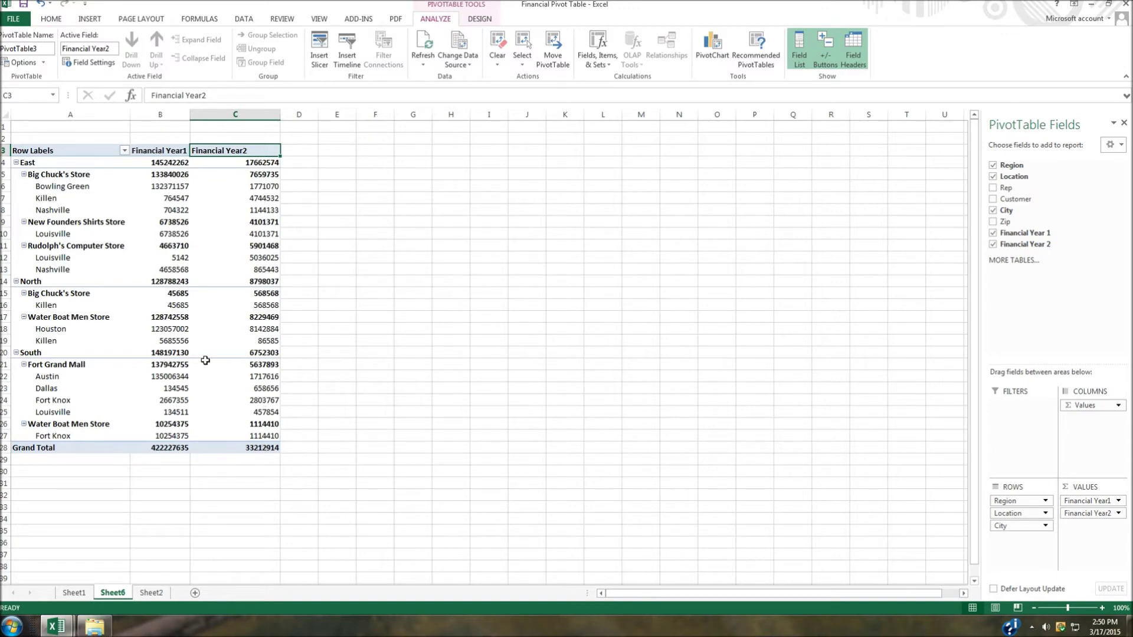
Set the number format of the Financial Year2 value field to Currency with the $ symbol and 2 decimal places
double_click(246, 150)
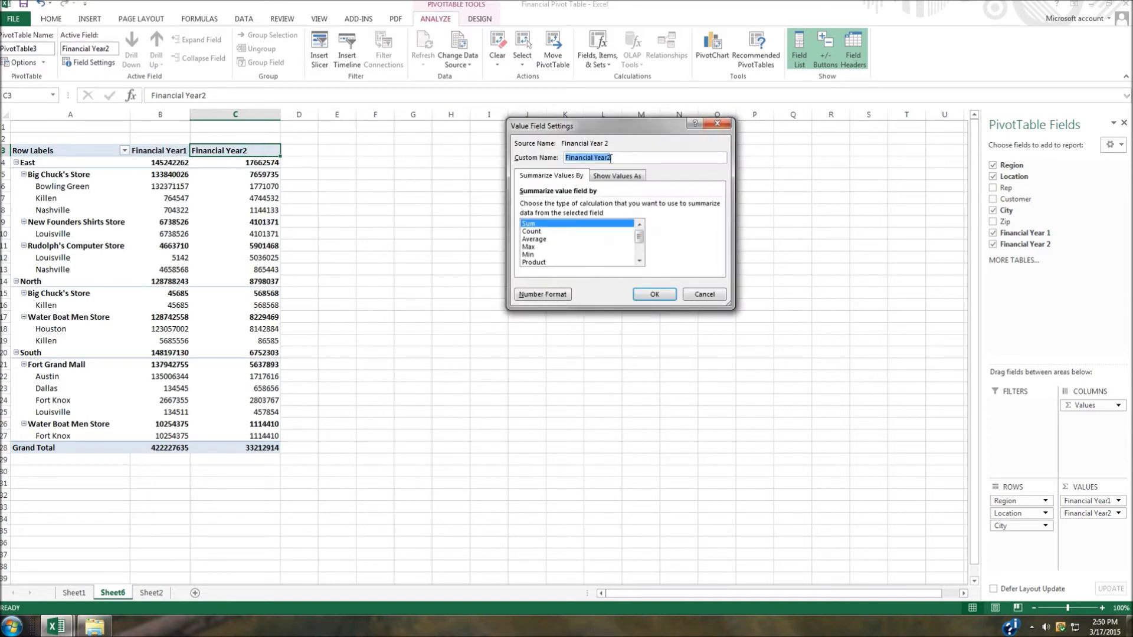
left_click(562, 297)
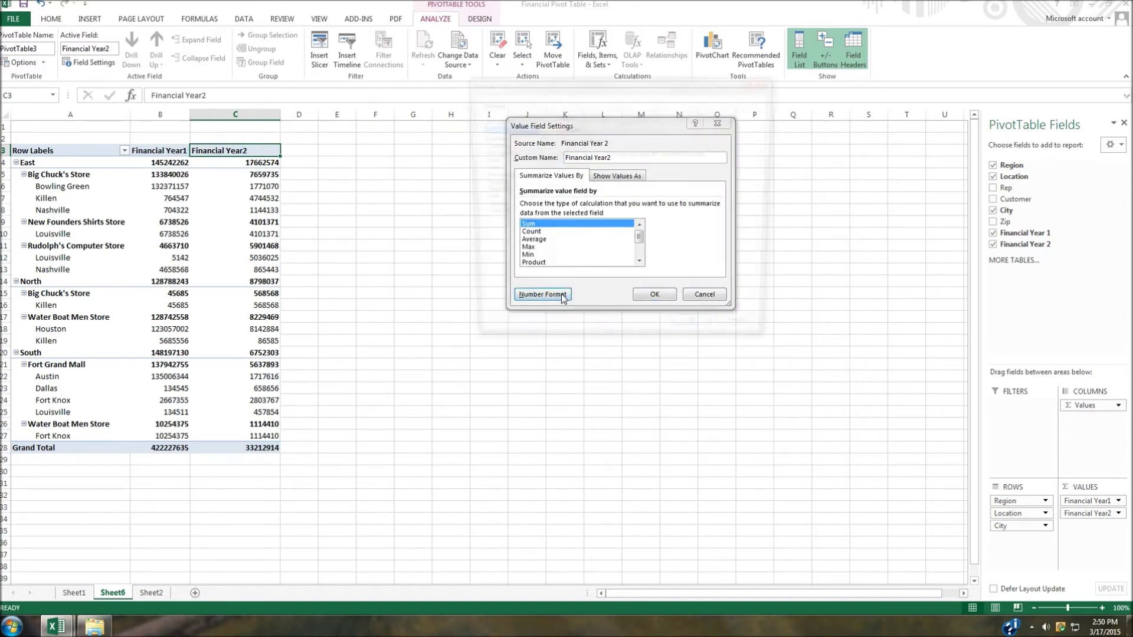
left_click(490, 145)
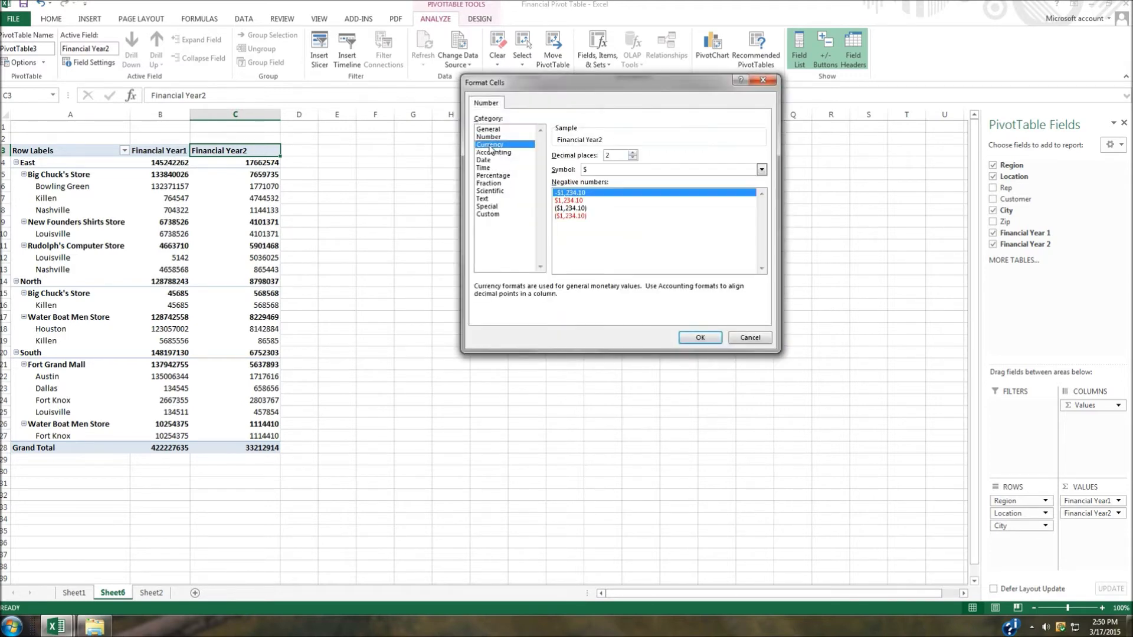
left_click(691, 338)
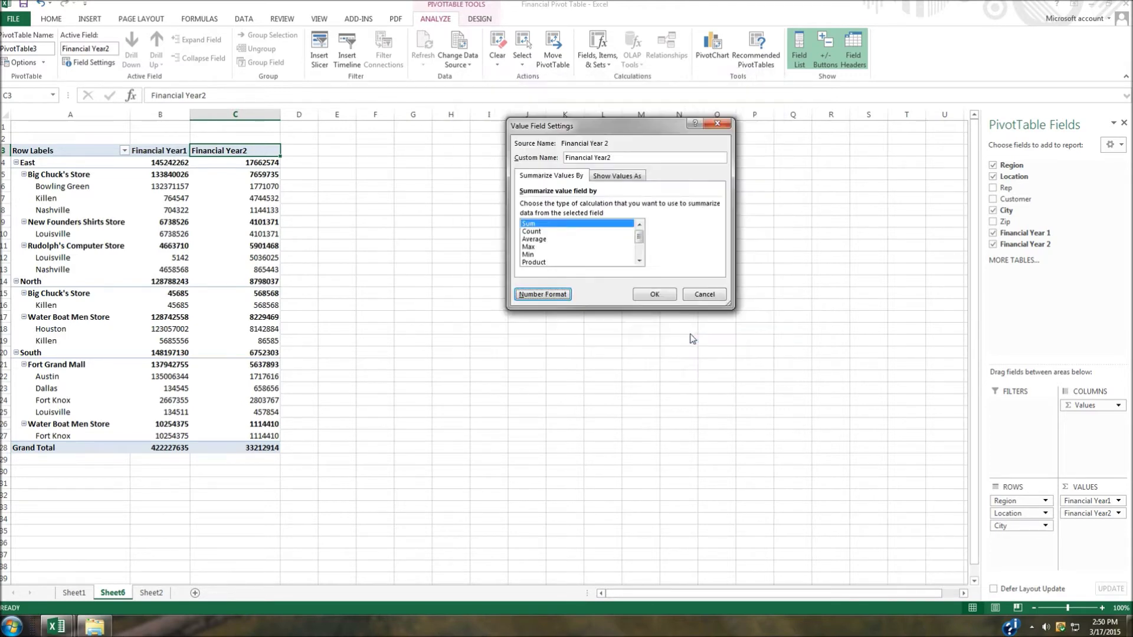
left_click(655, 294)
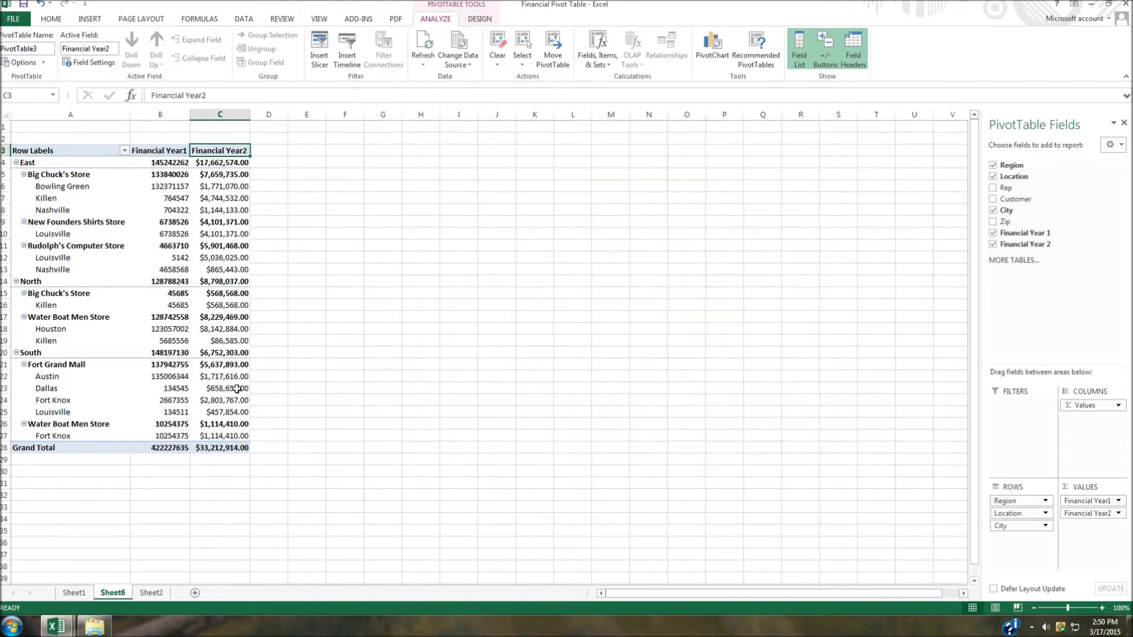
Set the number format of the Financial Year1 value field to Currency and widen columns B and C
left_click(154, 152)
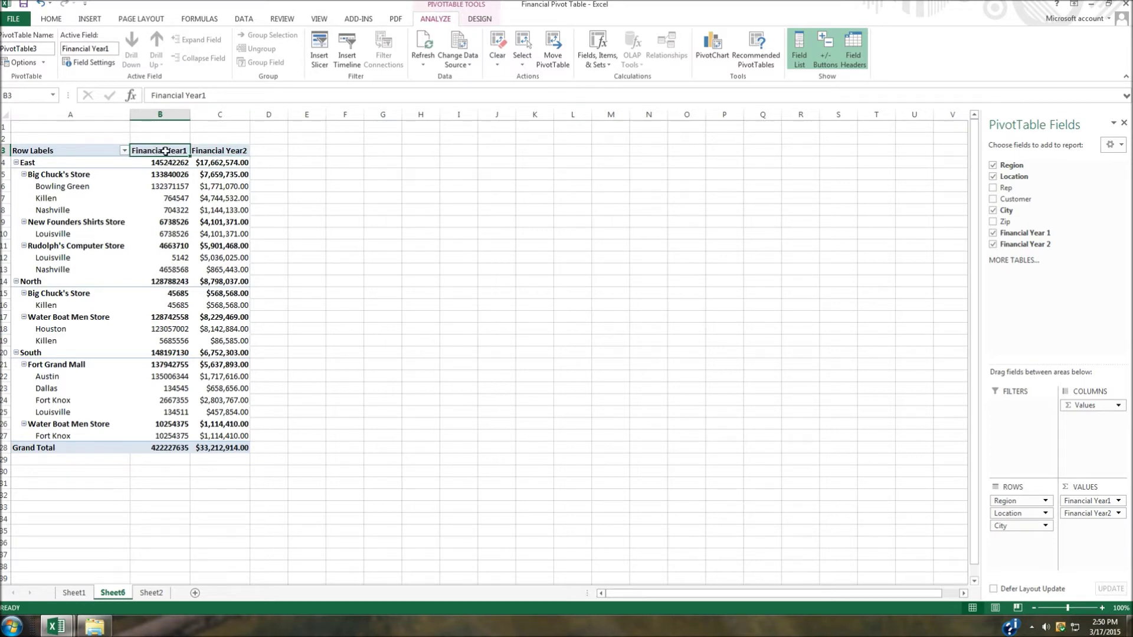
double_click(166, 151)
left_click(535, 295)
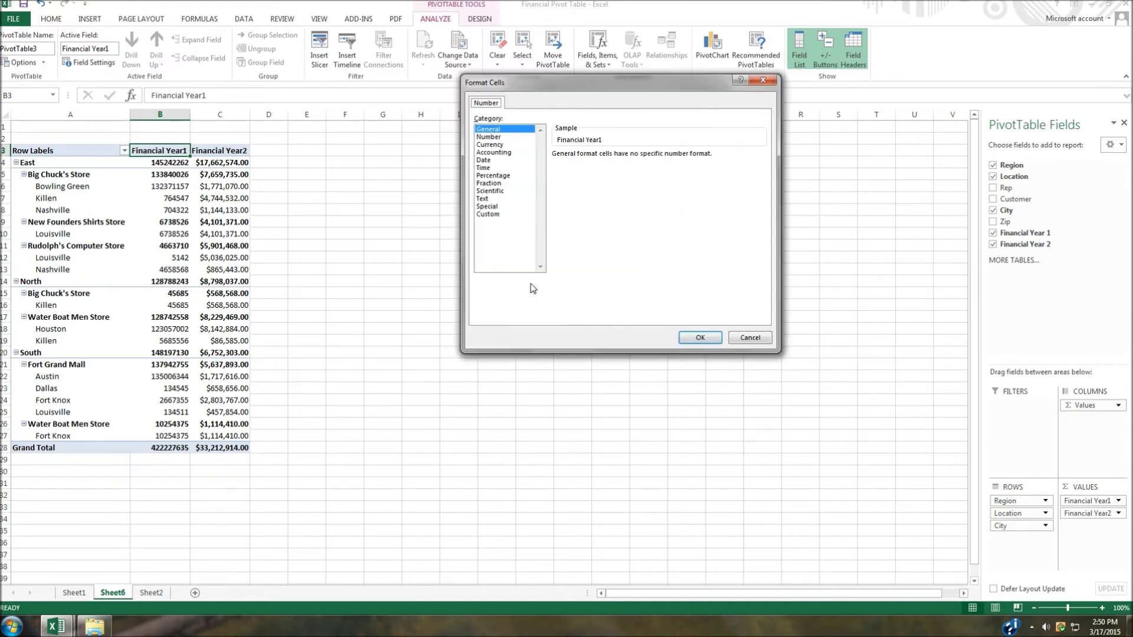
left_click(491, 145)
left_click(701, 339)
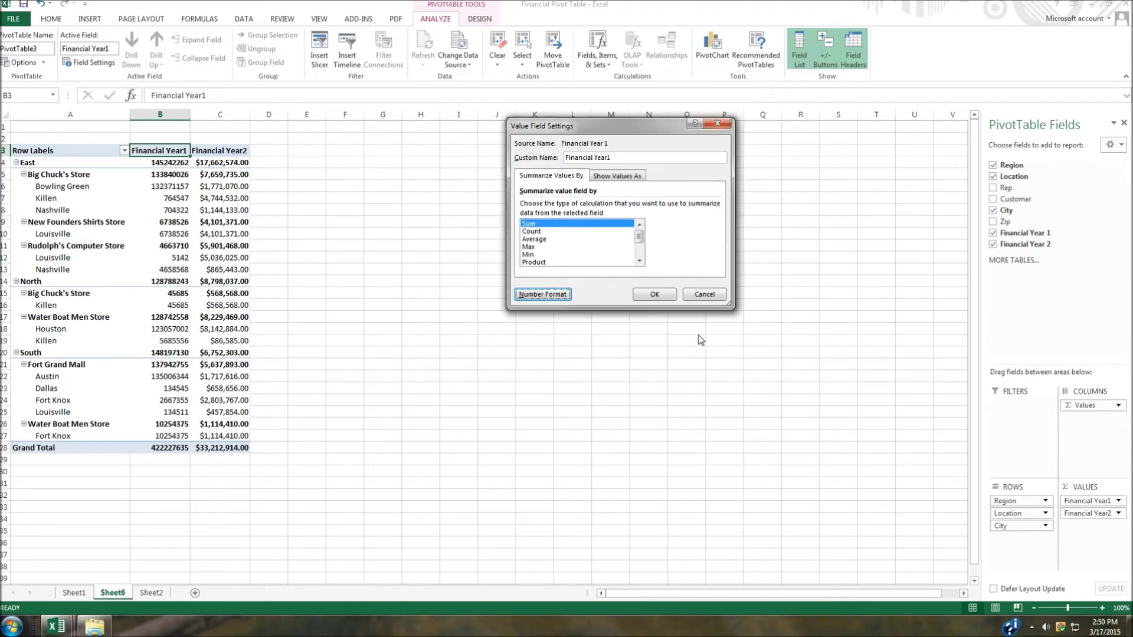
left_click(653, 295)
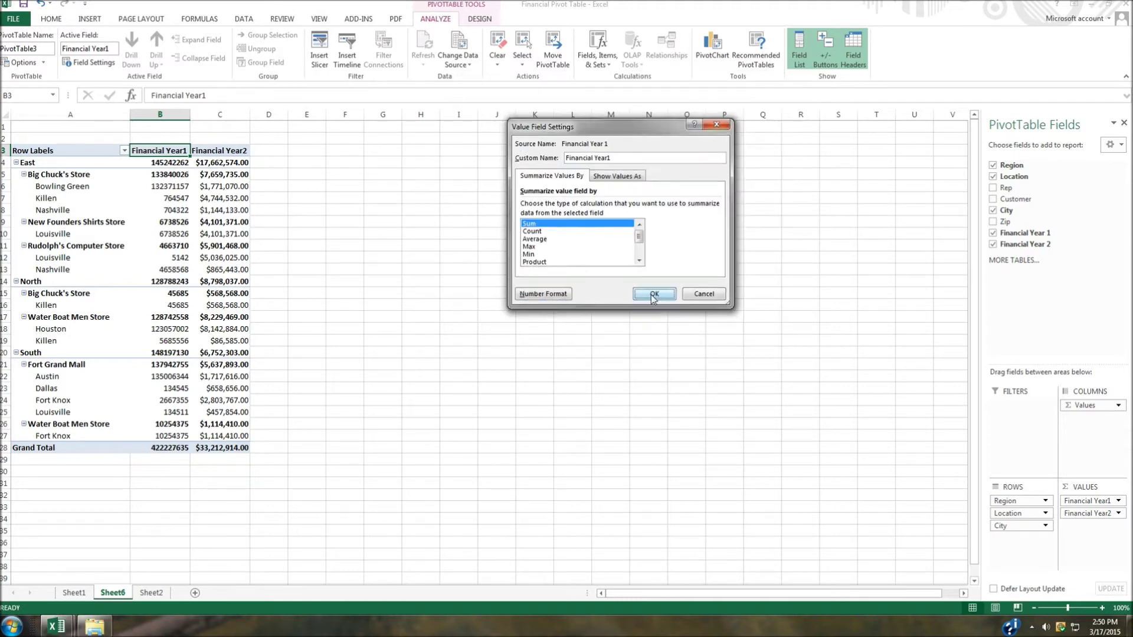
left_click_drag(191, 114, 331, 126)
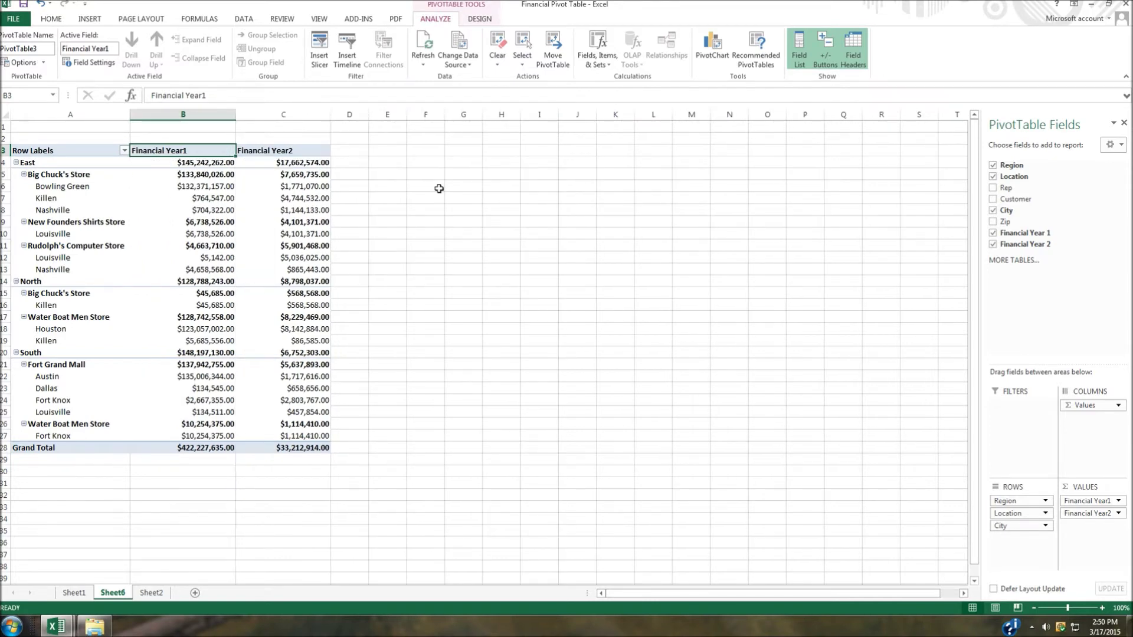
left_click(457, 176)
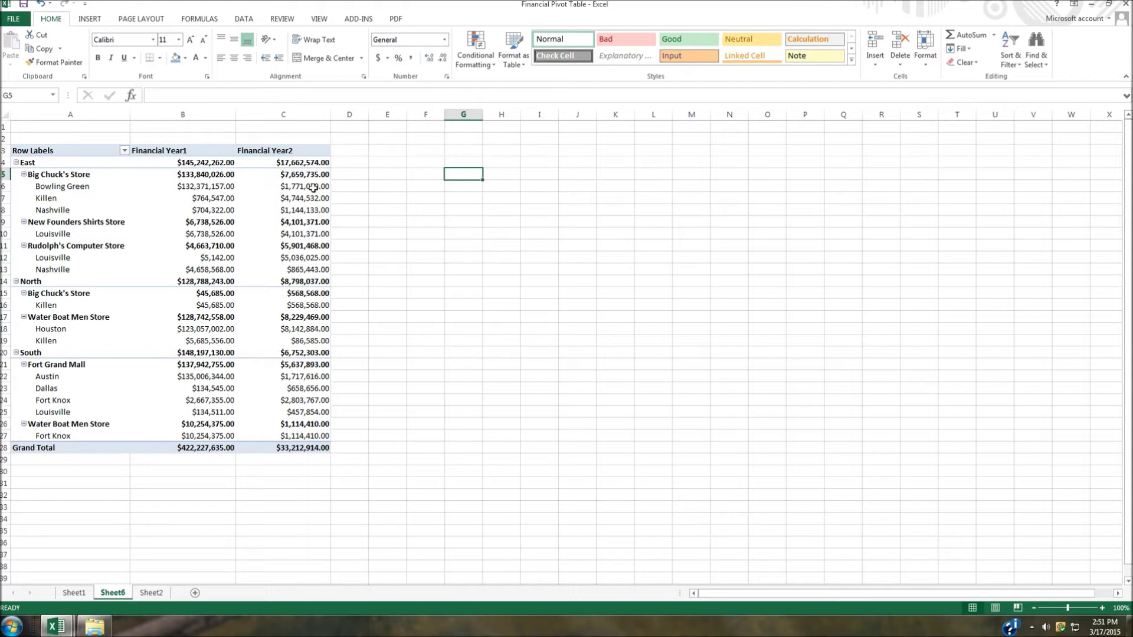
Sort the Location field of the PivotTable in descending order by Financial Year2
left_click(60, 175)
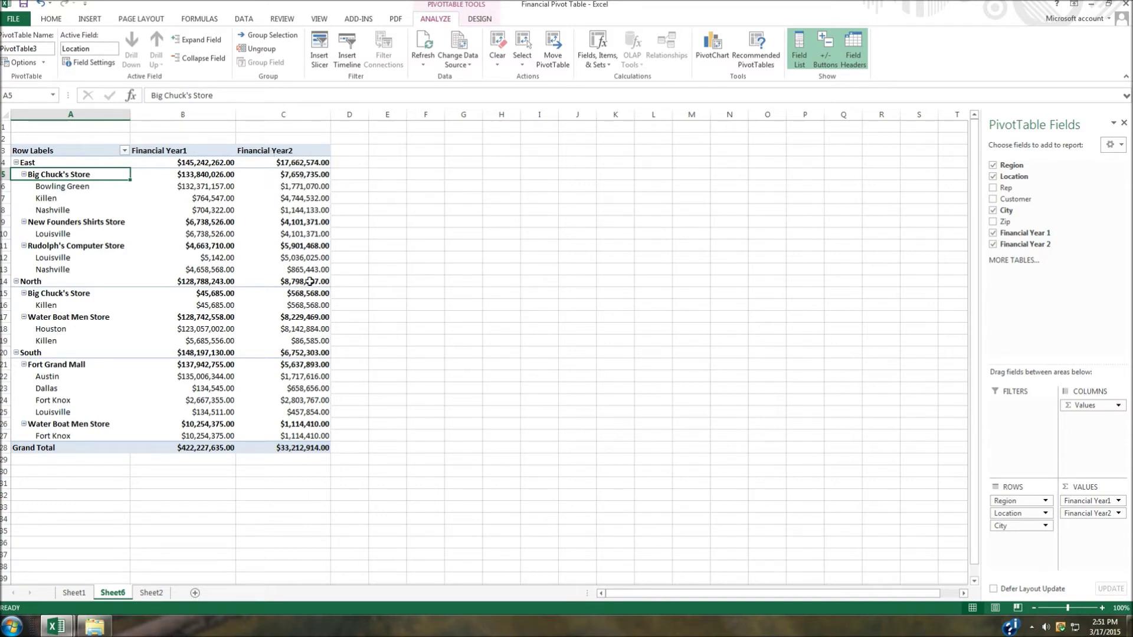
right_click(66, 174)
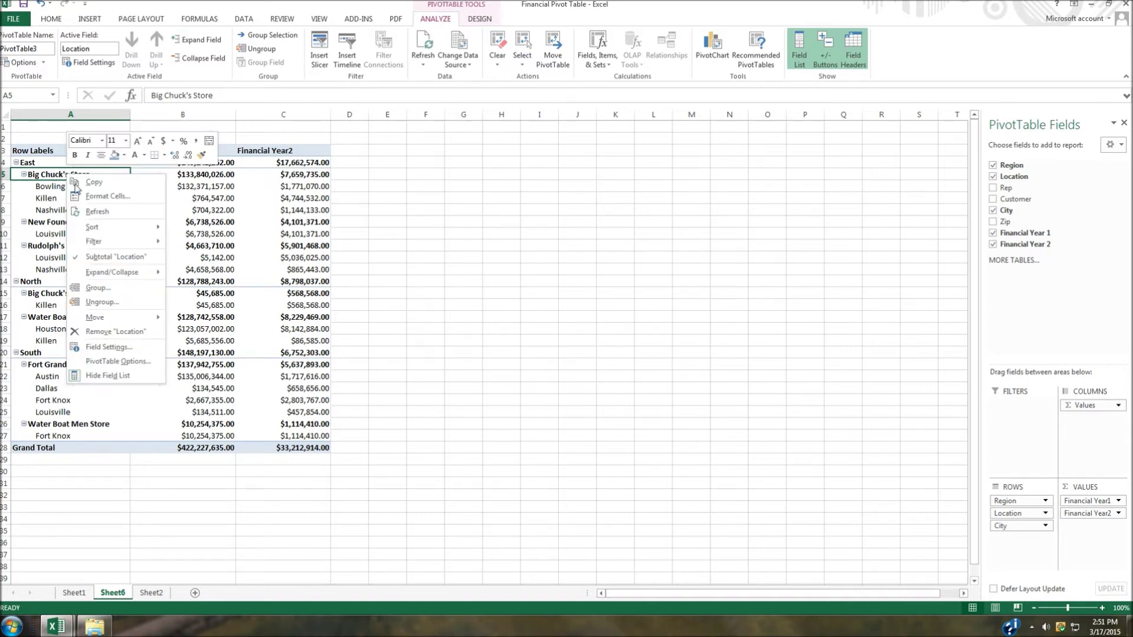
mouse_move(98, 230)
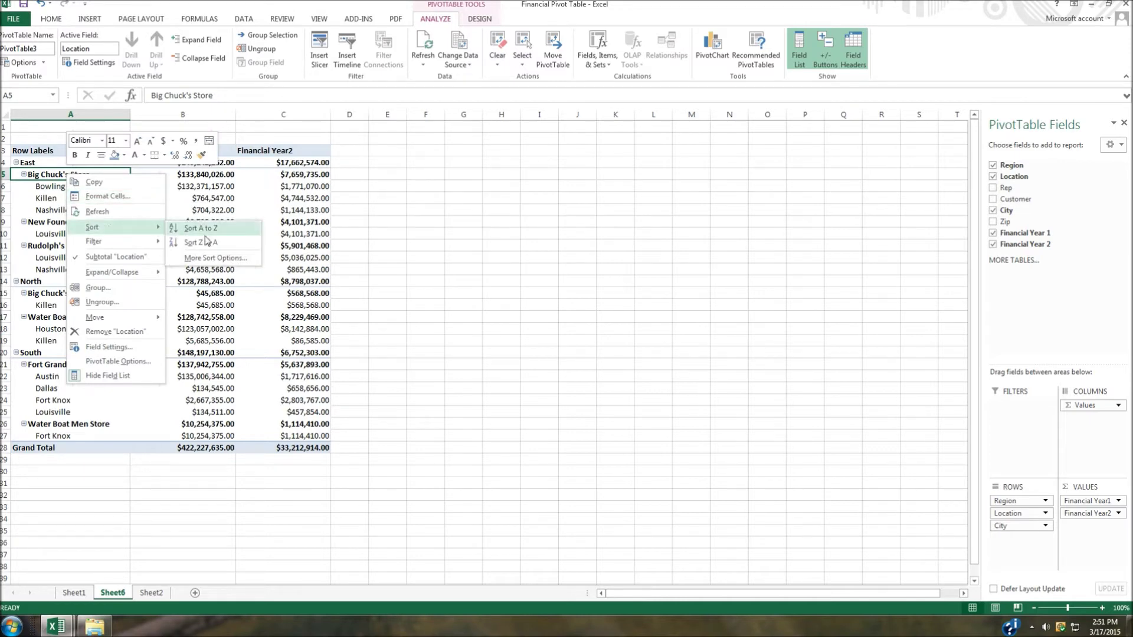
left_click(197, 260)
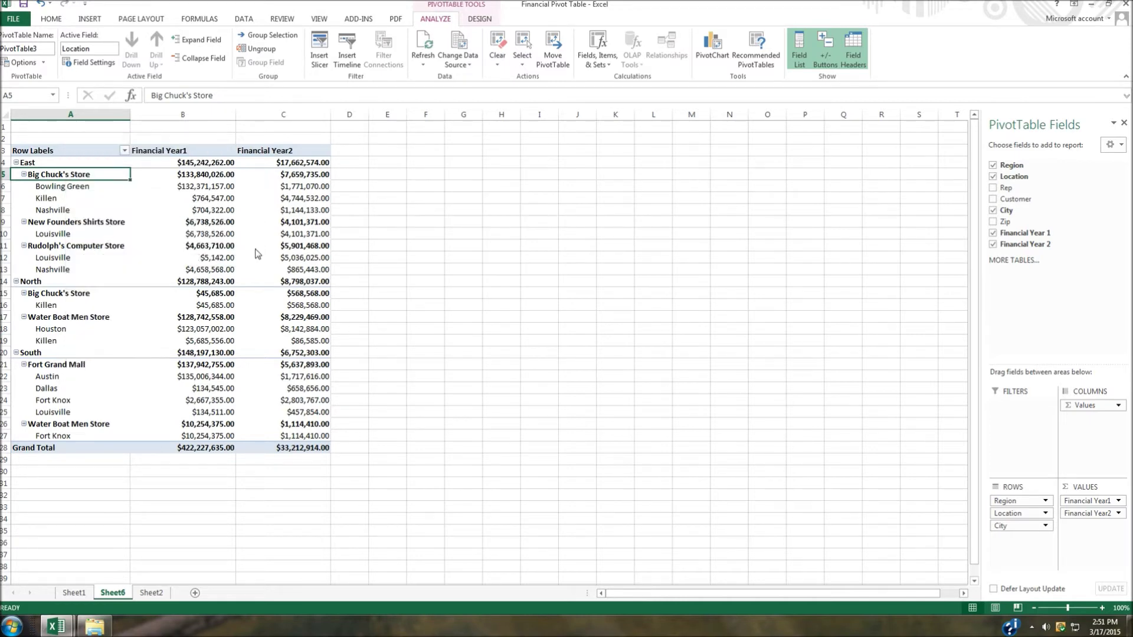
left_click(543, 197)
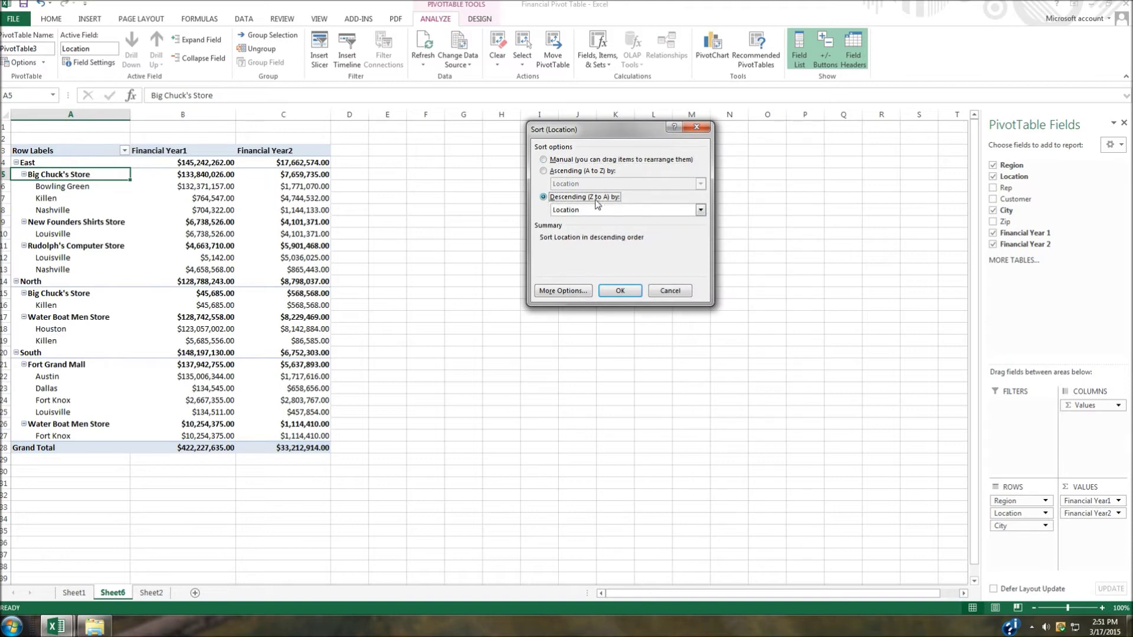
left_click(622, 210)
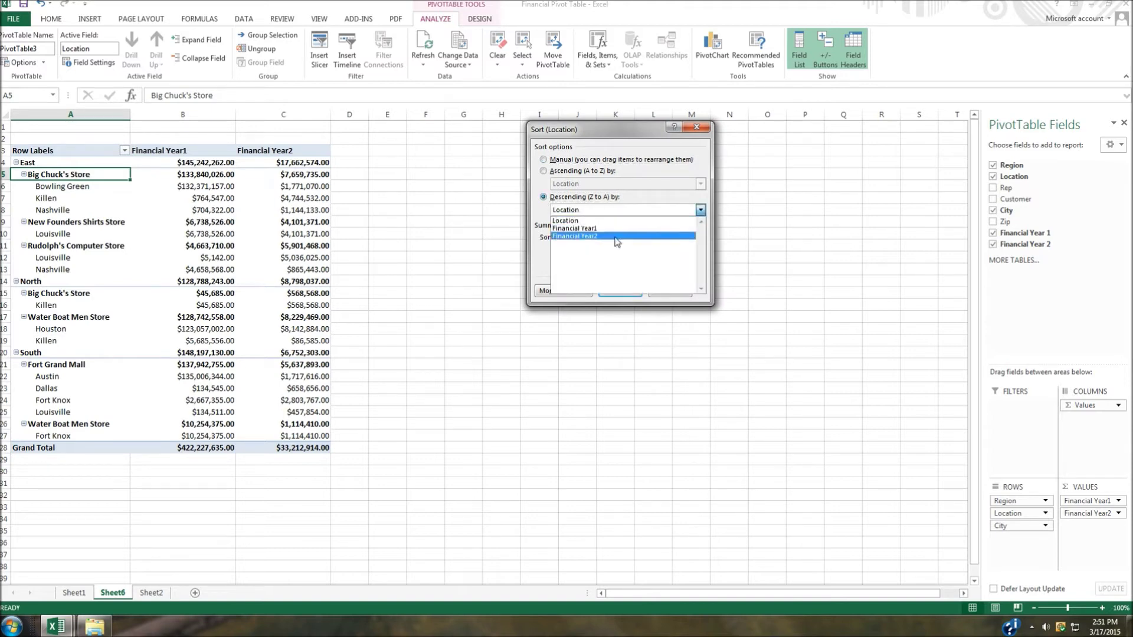
left_click(615, 236)
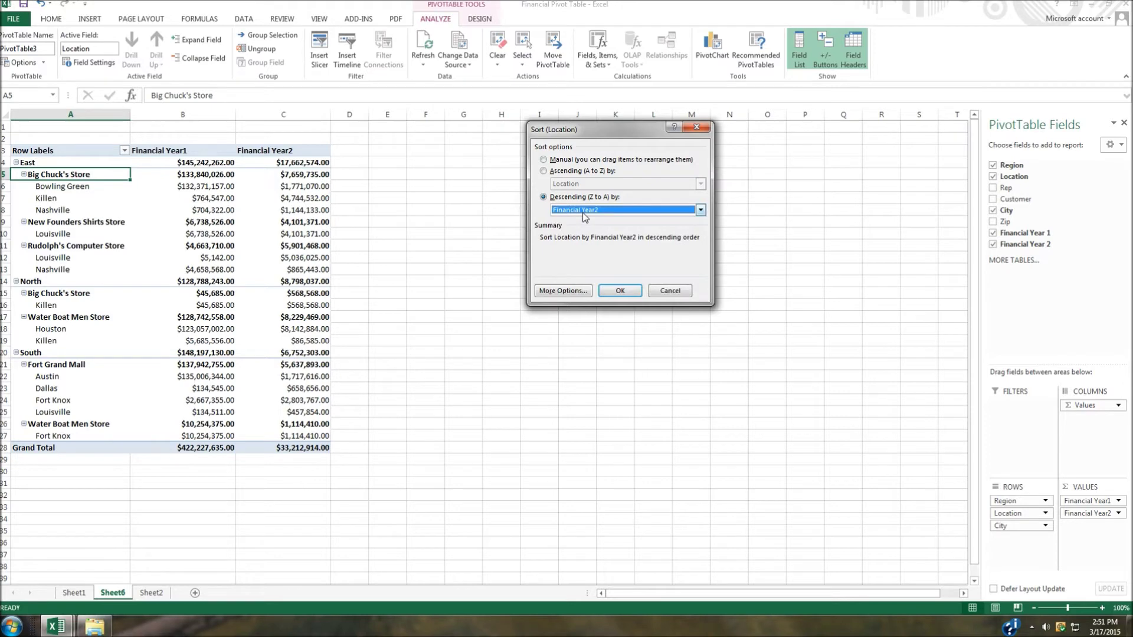
left_click(621, 291)
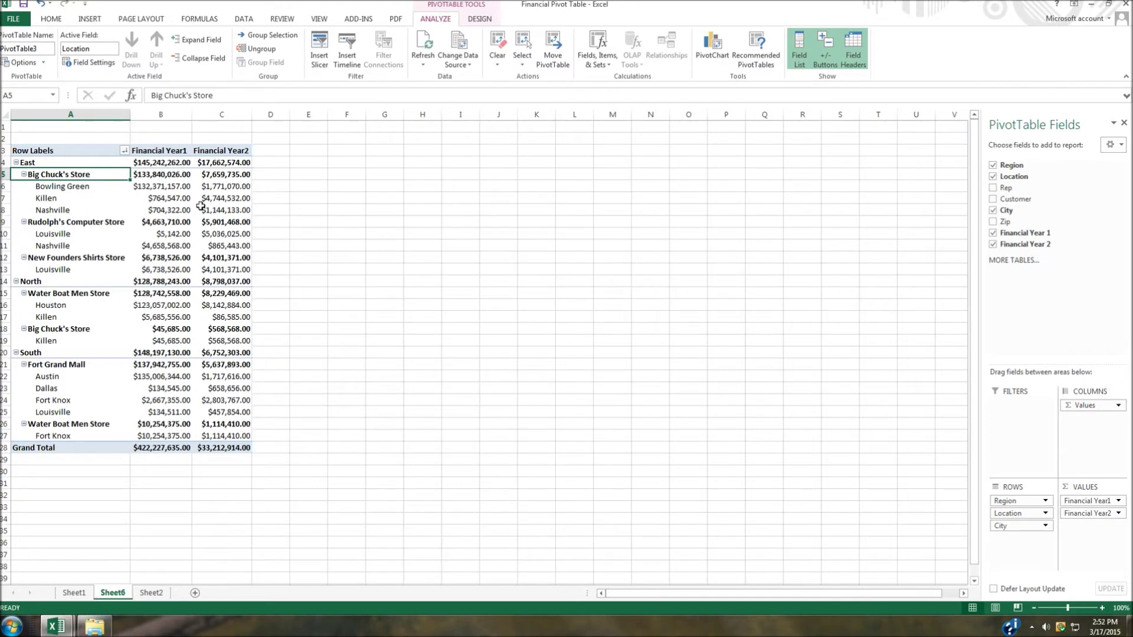
Sort the City field of the PivotTable in descending order by Financial Year2
mouse_move(241, 176)
mouse_move(225, 202)
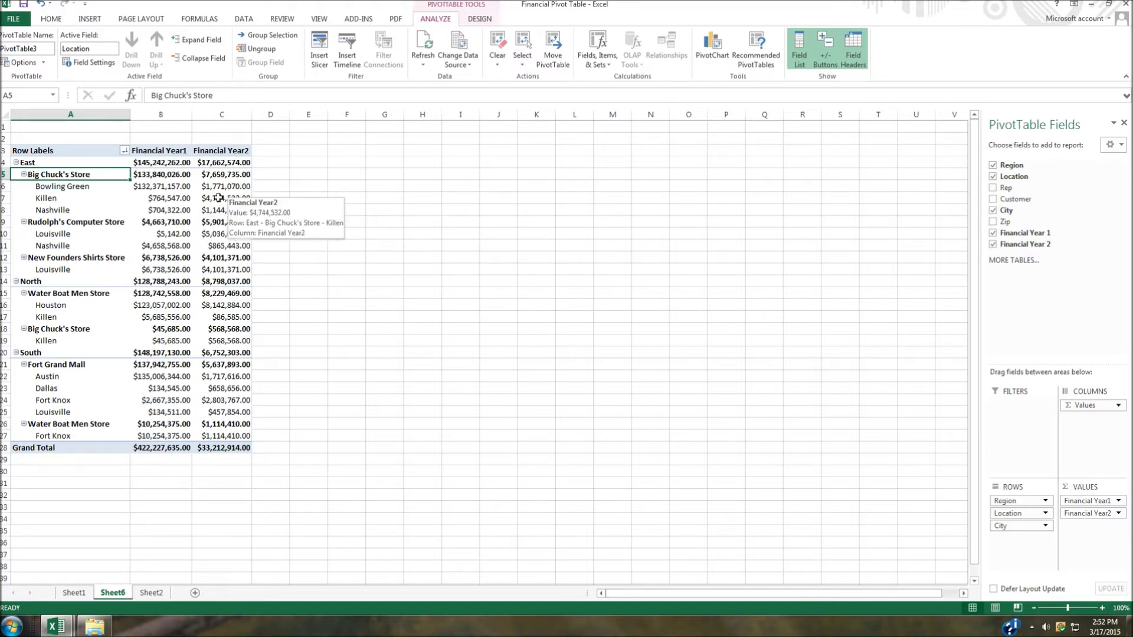
mouse_move(246, 219)
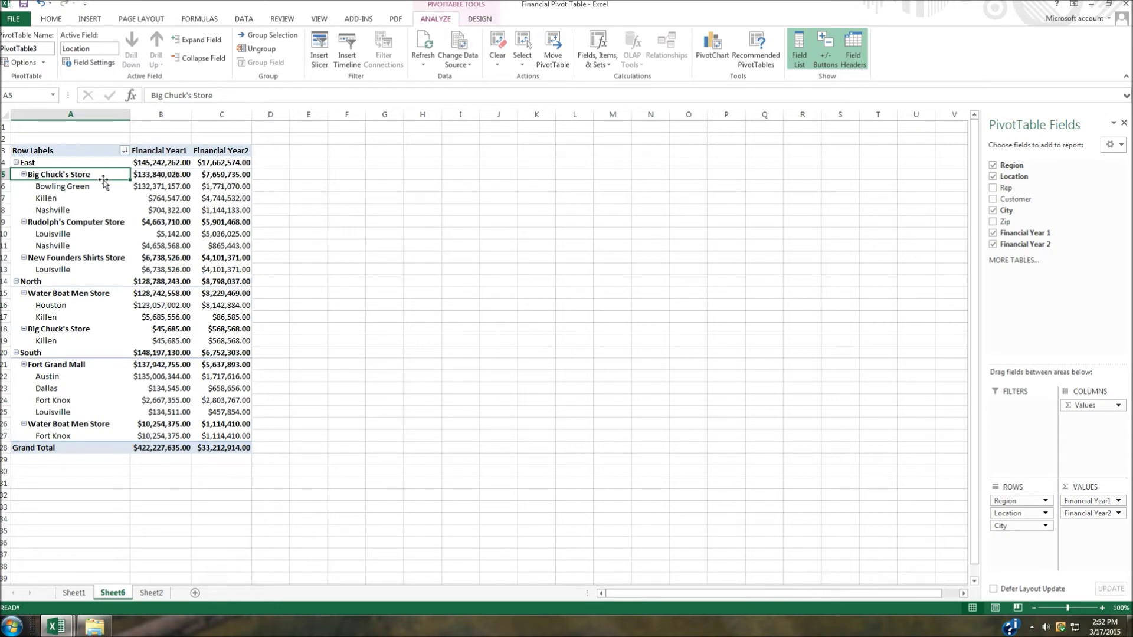
left_click(56, 188)
right_click(85, 188)
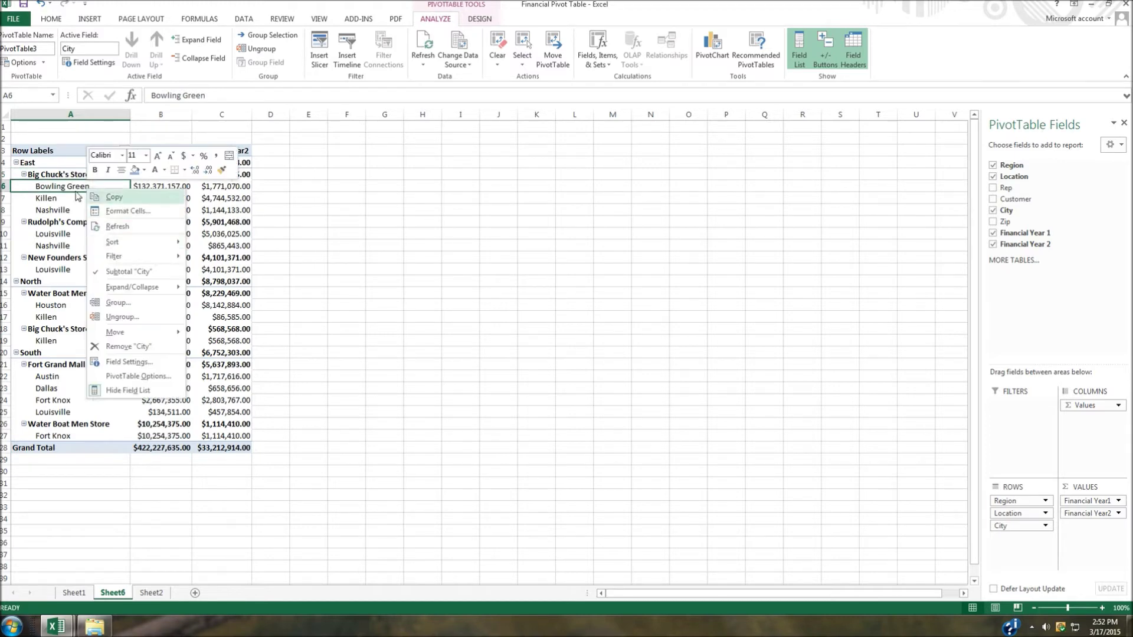
left_click(57, 189)
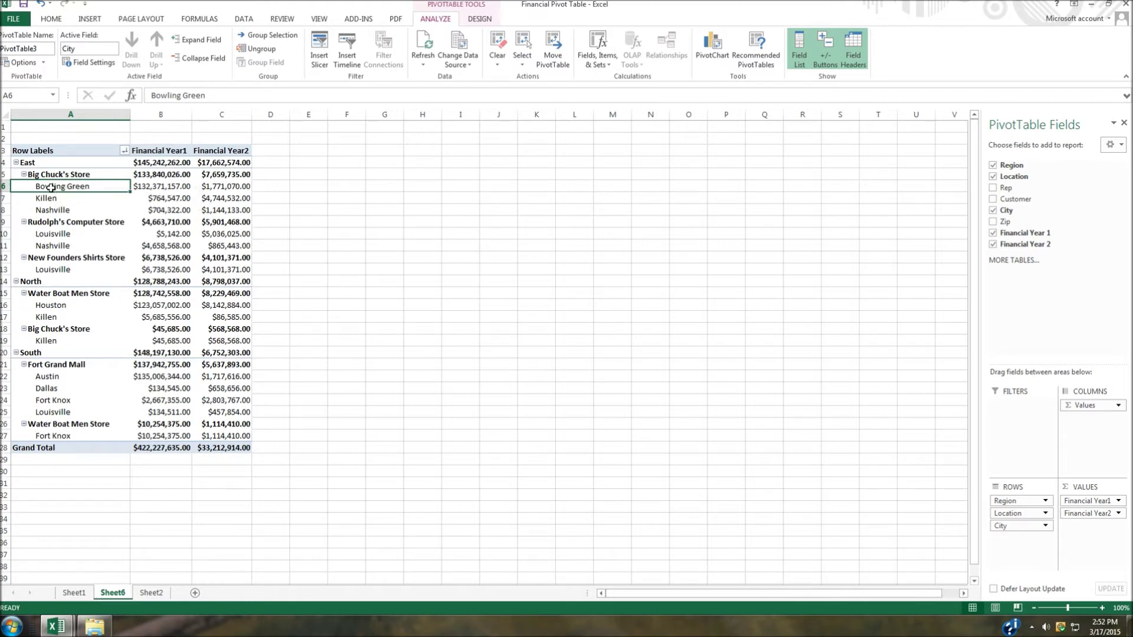
right_click(53, 189)
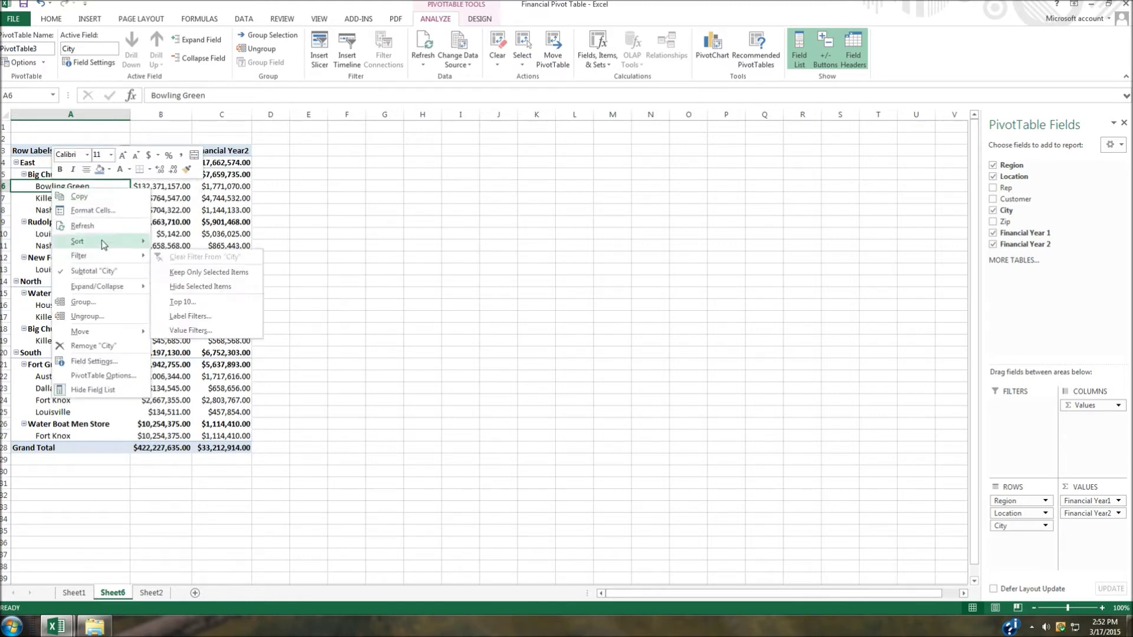
mouse_move(129, 243)
left_click(188, 273)
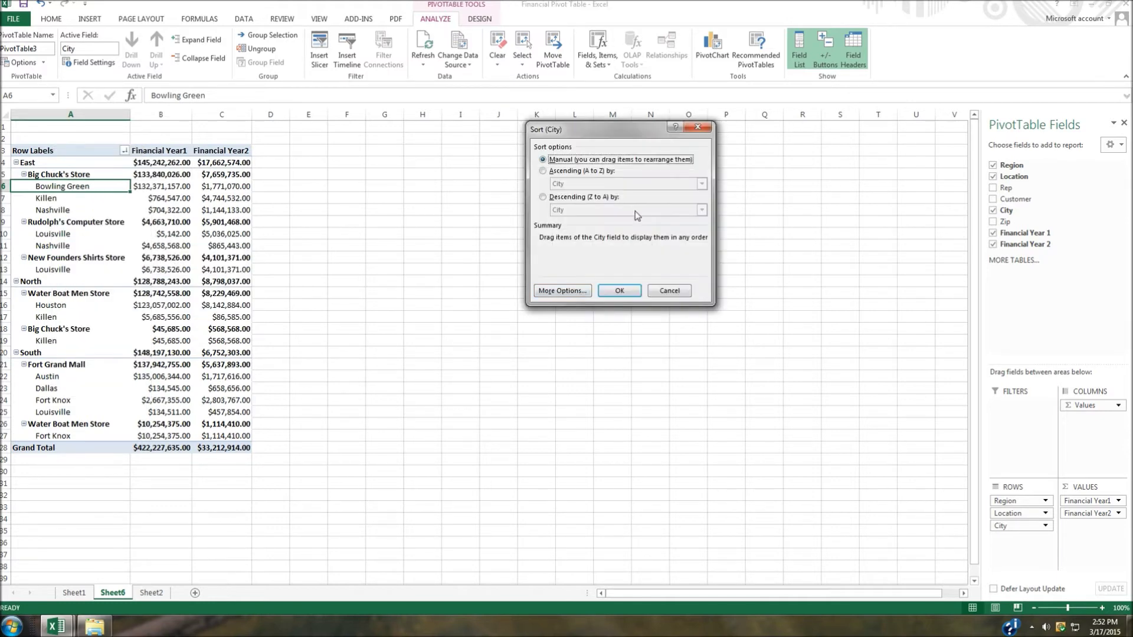
left_click(542, 197)
left_click(645, 210)
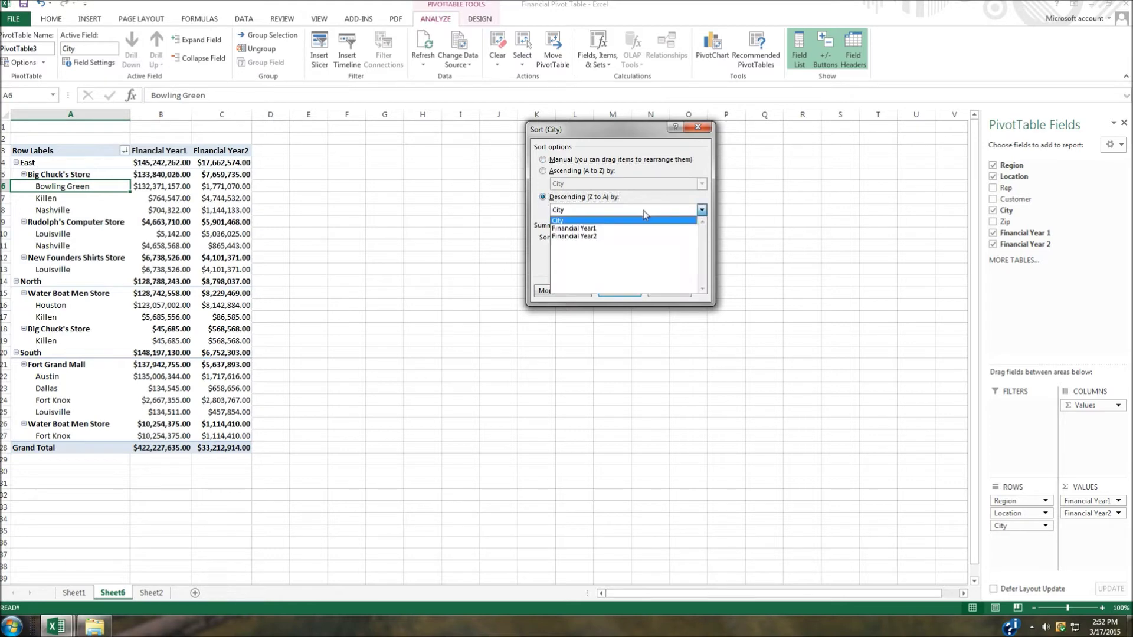
left_click(624, 236)
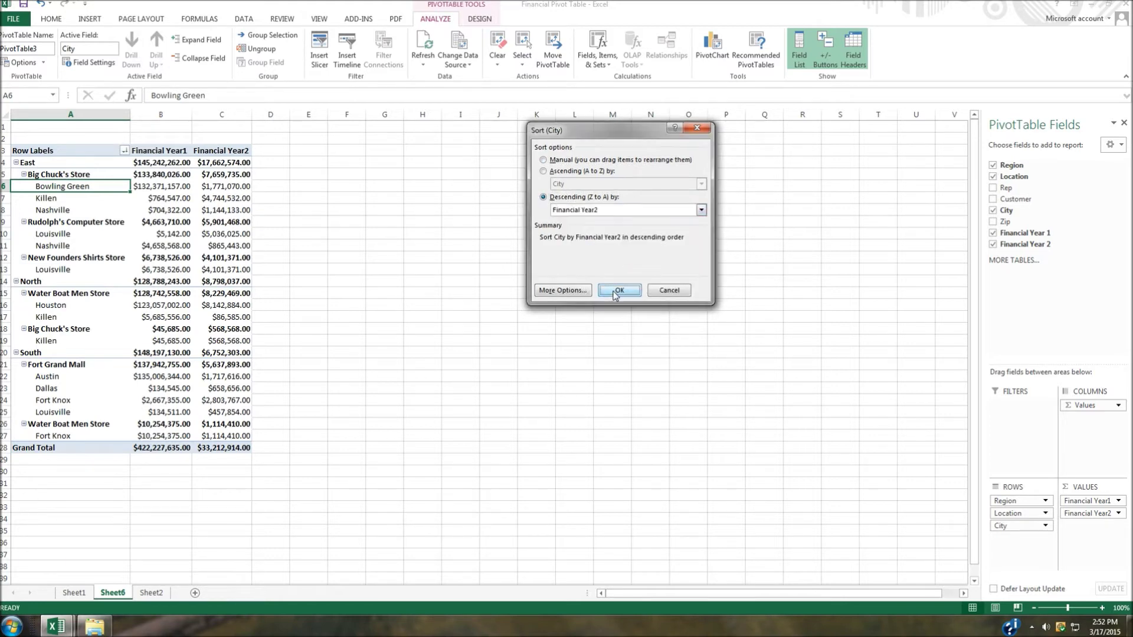
left_click(616, 291)
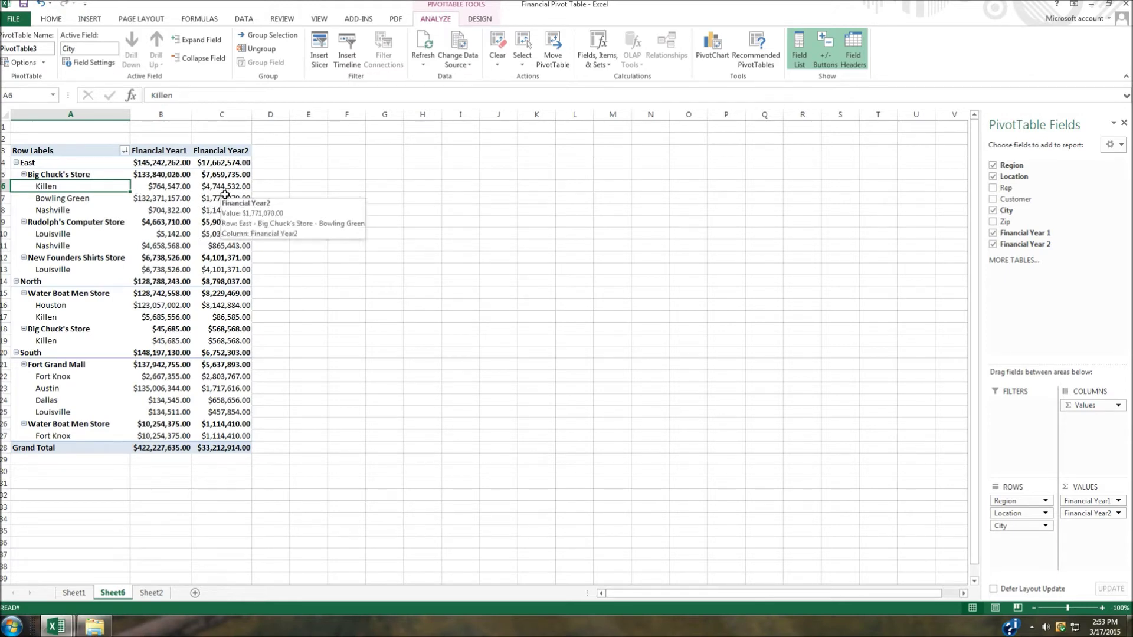
Examine the order of the Financial Year2 amounts for the cities of Big Chuck's Store and for the regions
left_click(69, 199)
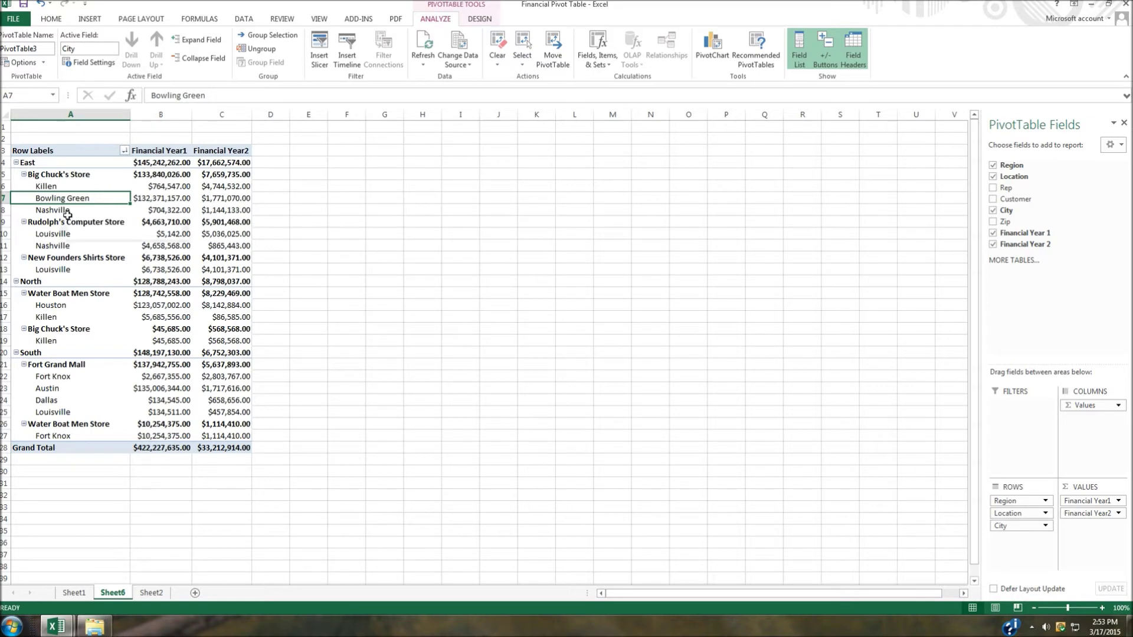
mouse_move(225, 204)
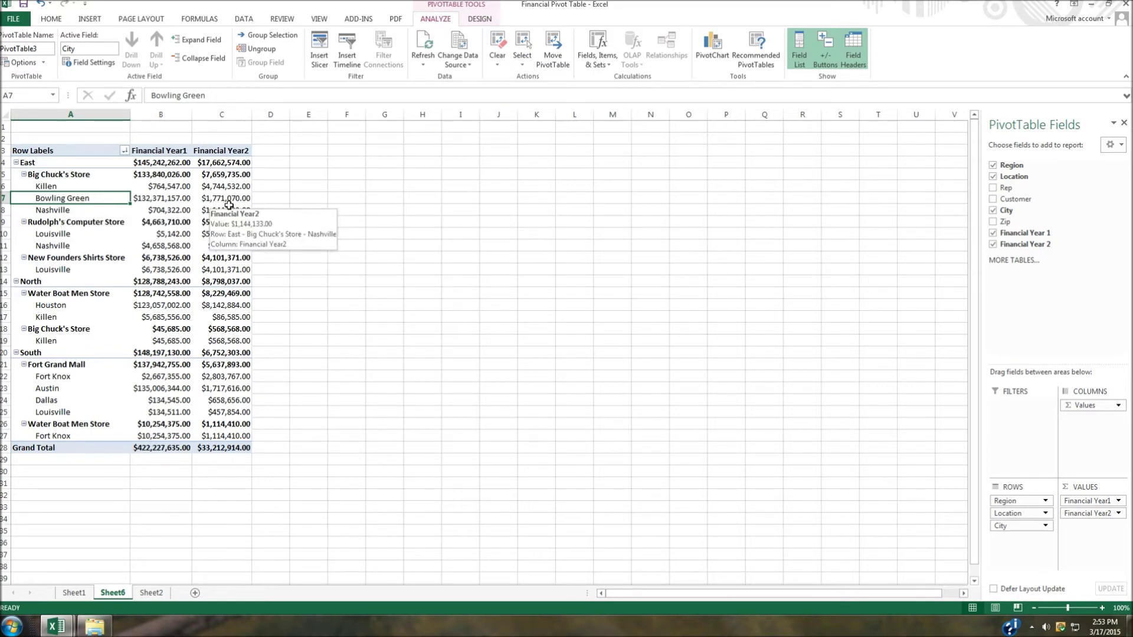
left_click(53, 211)
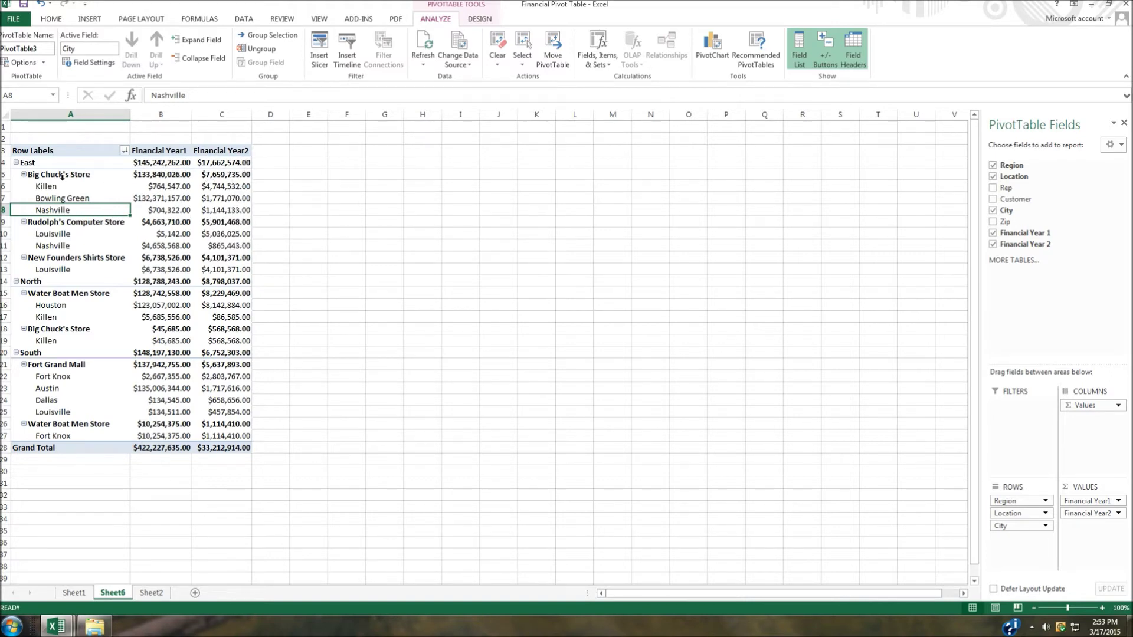
left_click(32, 162)
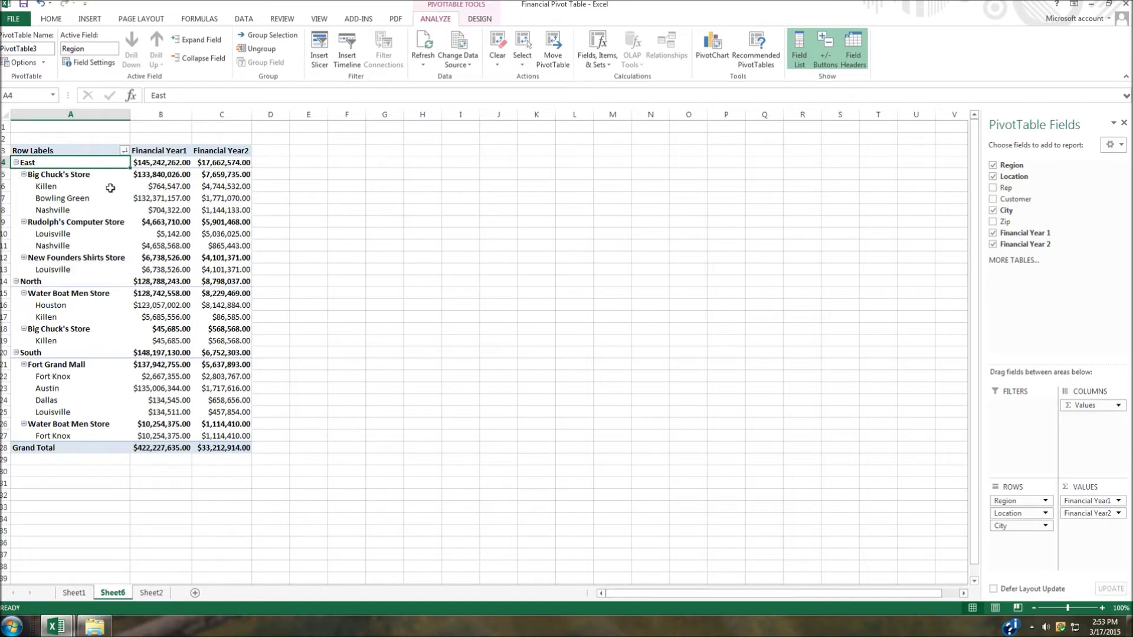
mouse_move(221, 163)
mouse_move(221, 294)
Collapse the East, North and South regions in the PivotTable to show only their totals
left_click(16, 163)
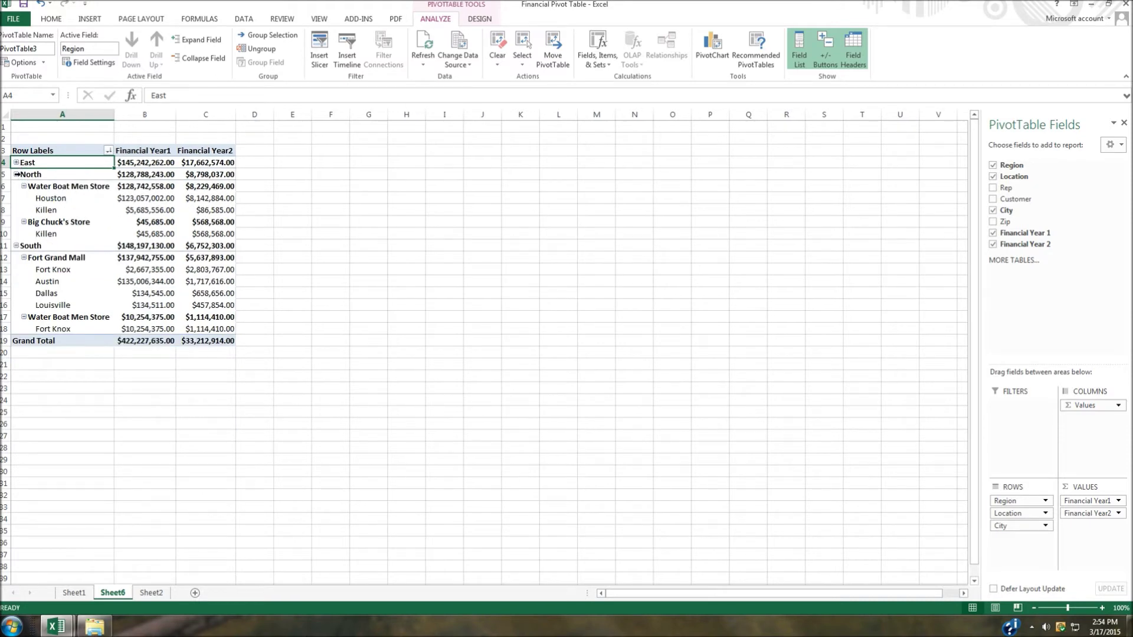
left_click(16, 175)
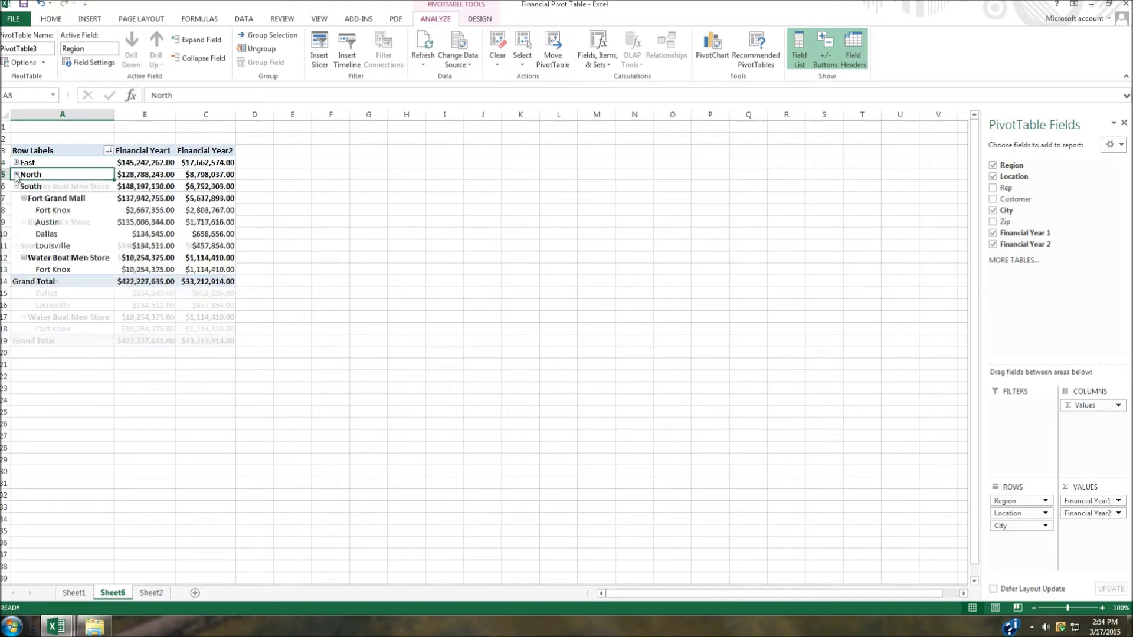
left_click(17, 186)
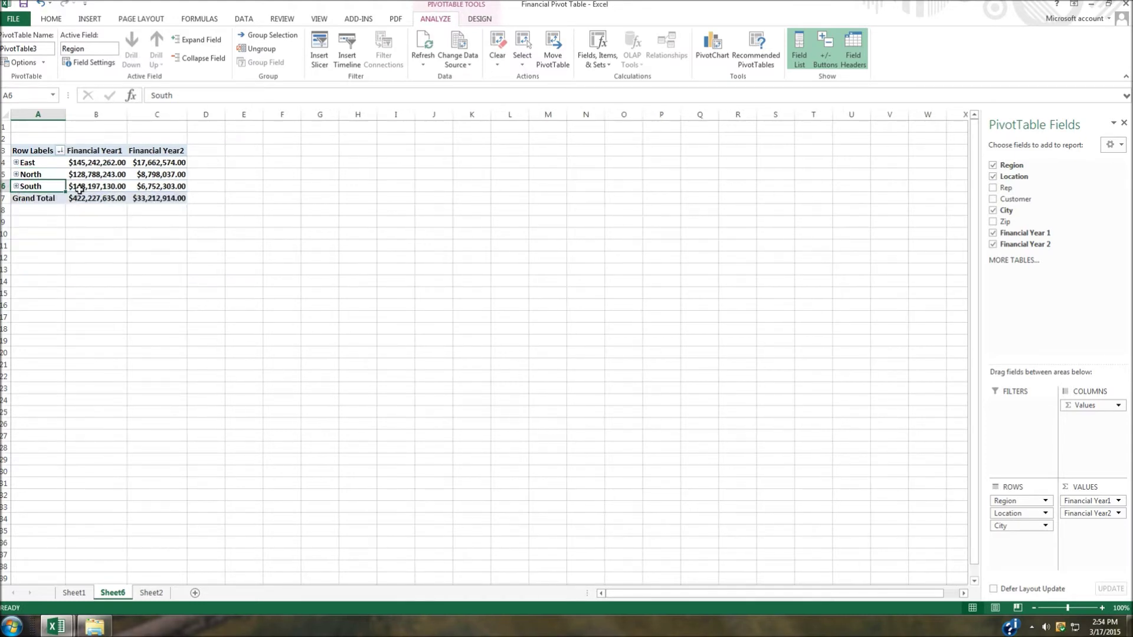
Expand the East, North and South regions to show their locations and cities again
left_click(16, 162)
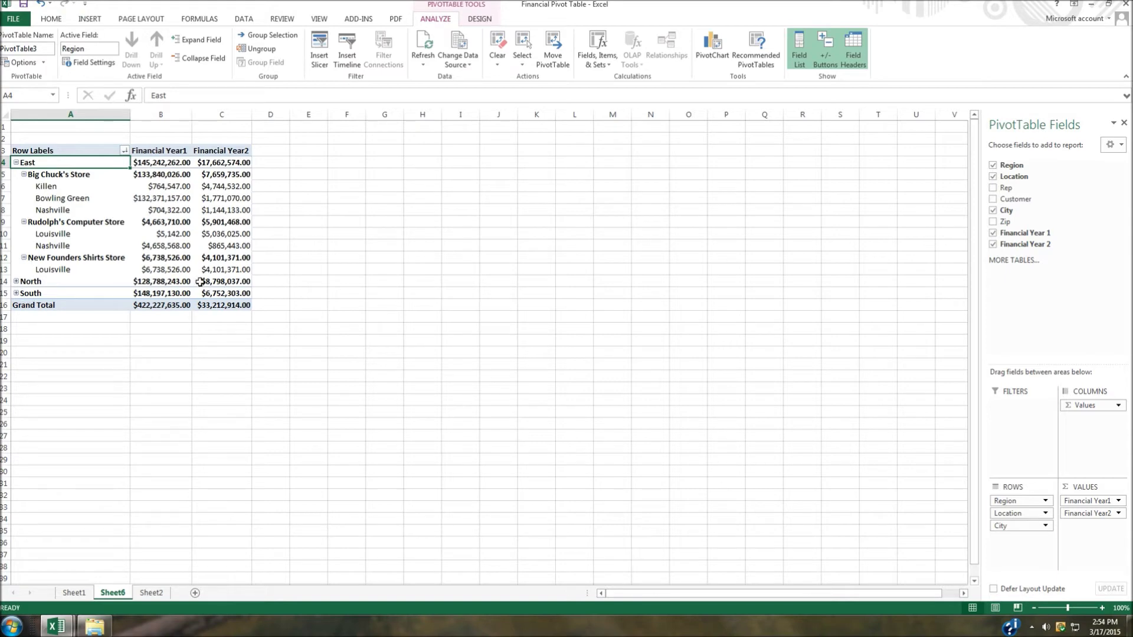
left_click(17, 282)
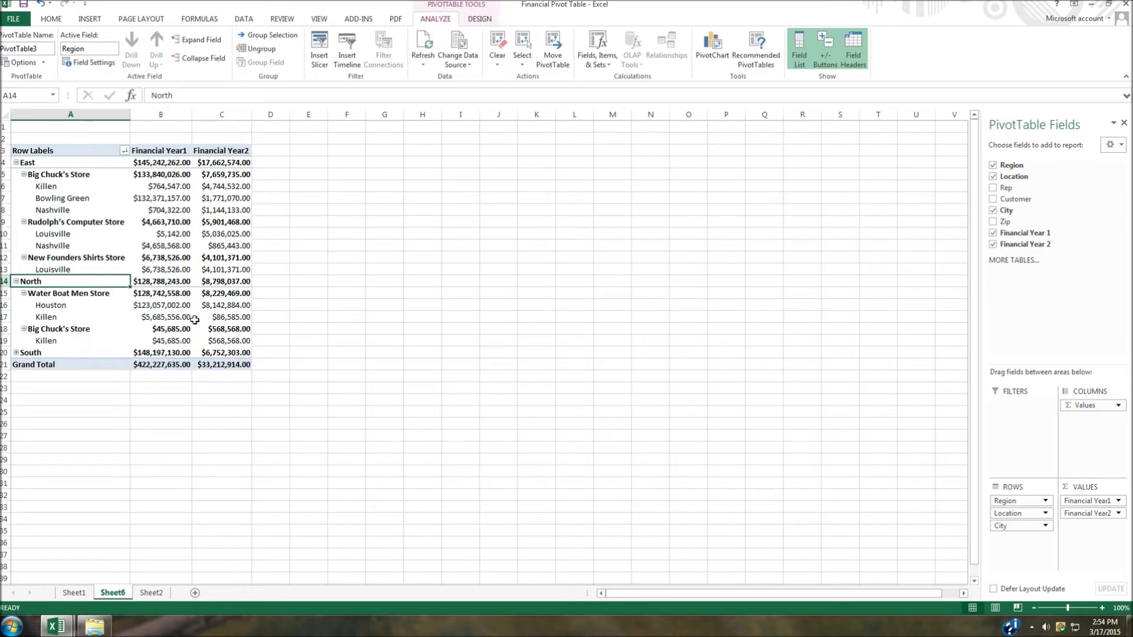
left_click(16, 281)
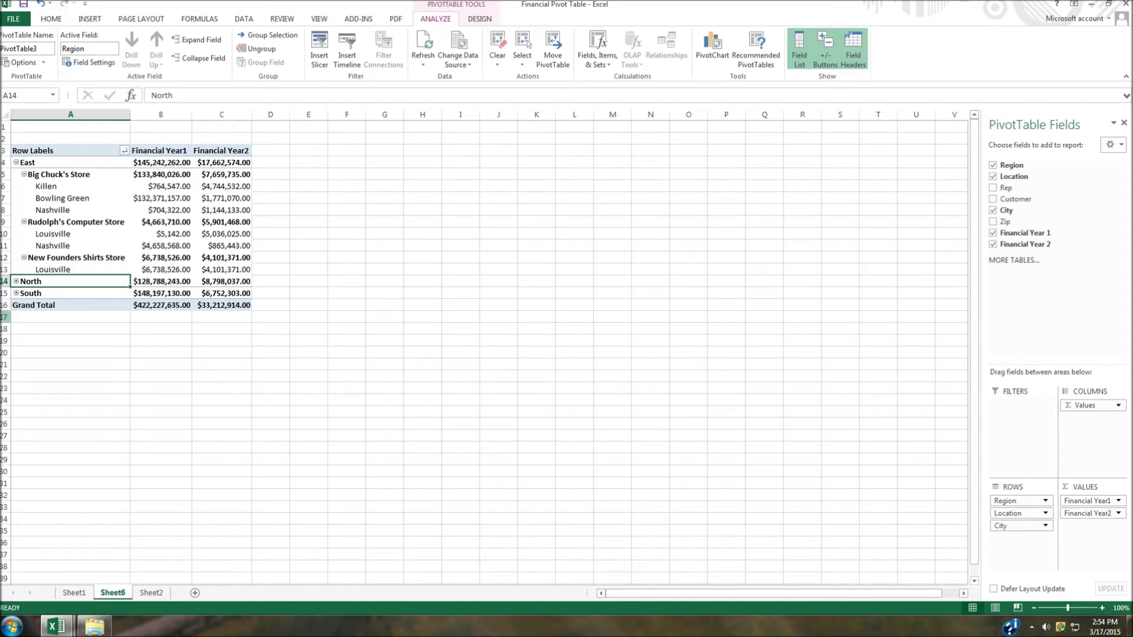
left_click(17, 294)
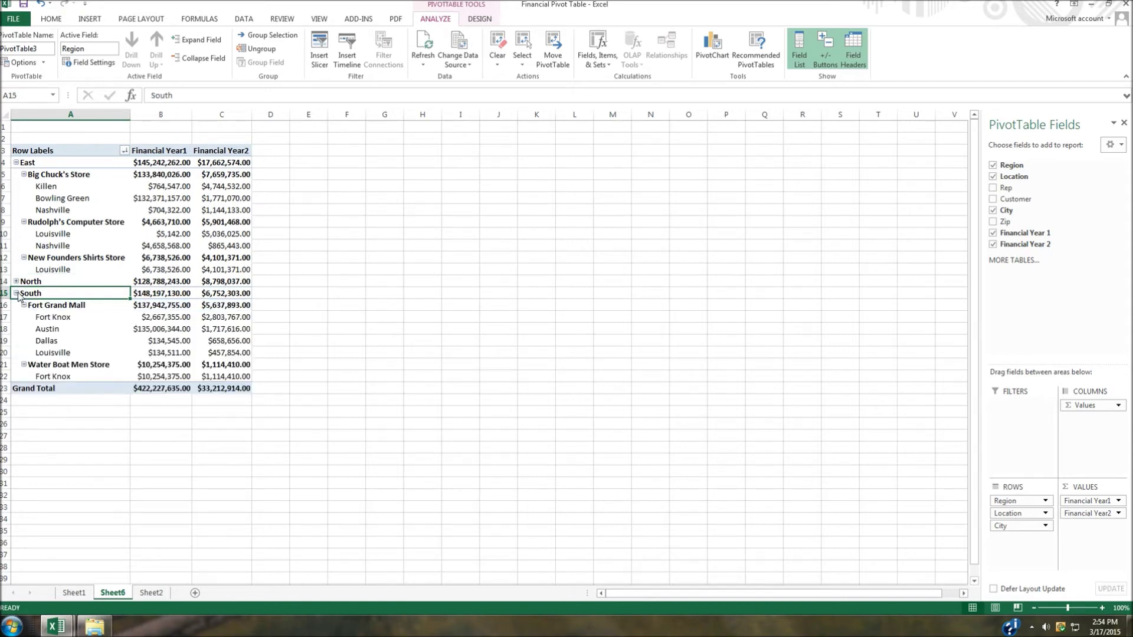
left_click(17, 280)
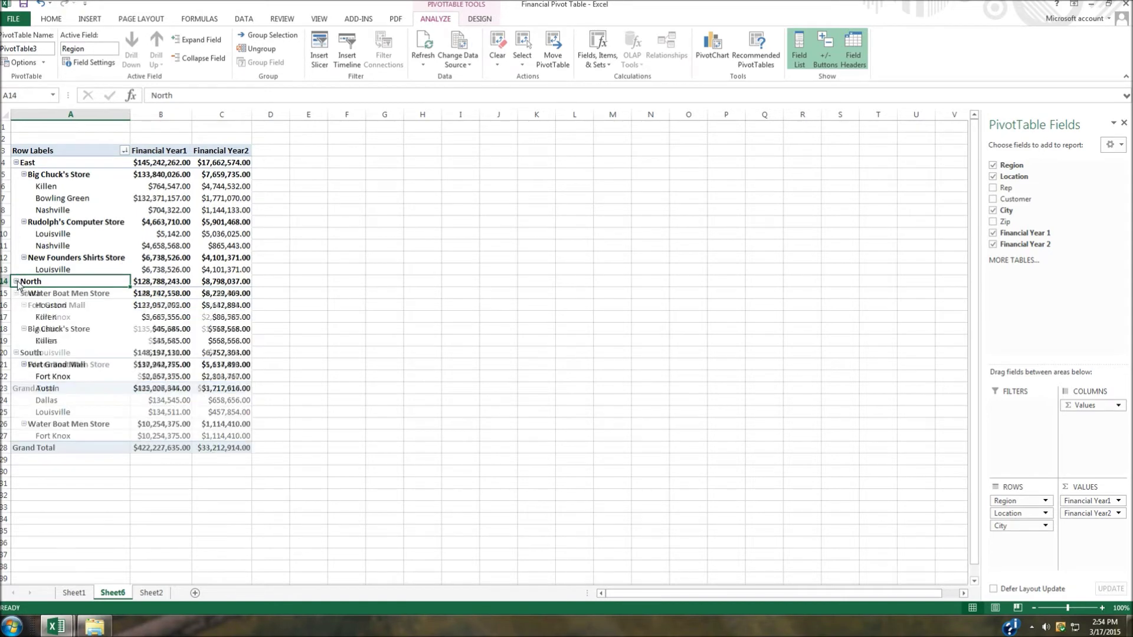
Review the investor's request list on Sheet2 and return to the PivotTable on Sheet6
left_click(236, 151)
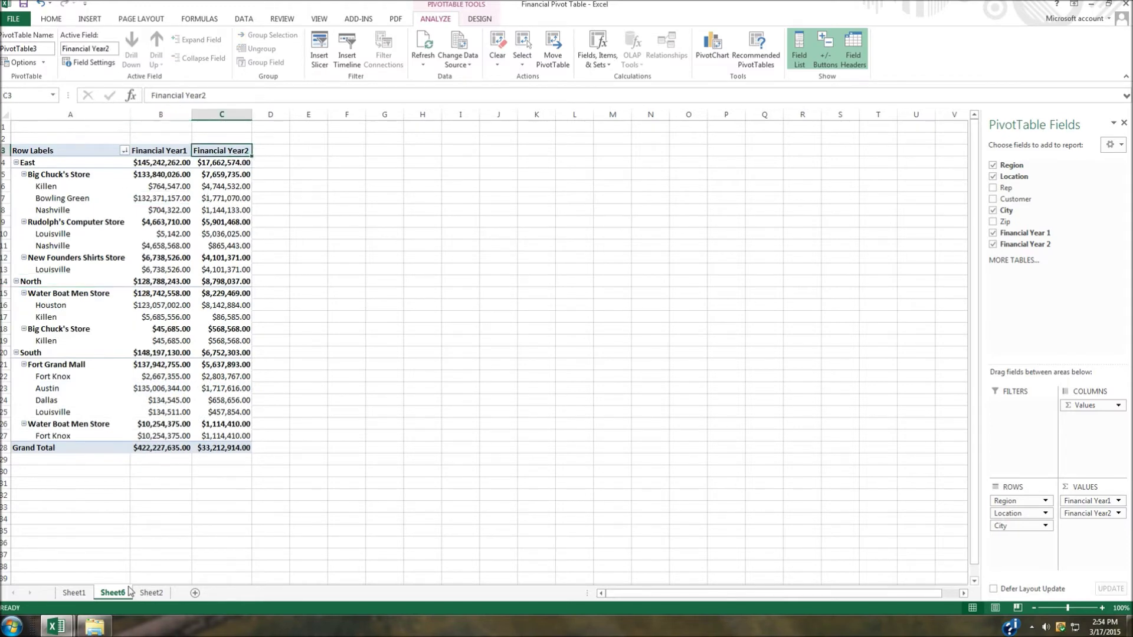
left_click(151, 594)
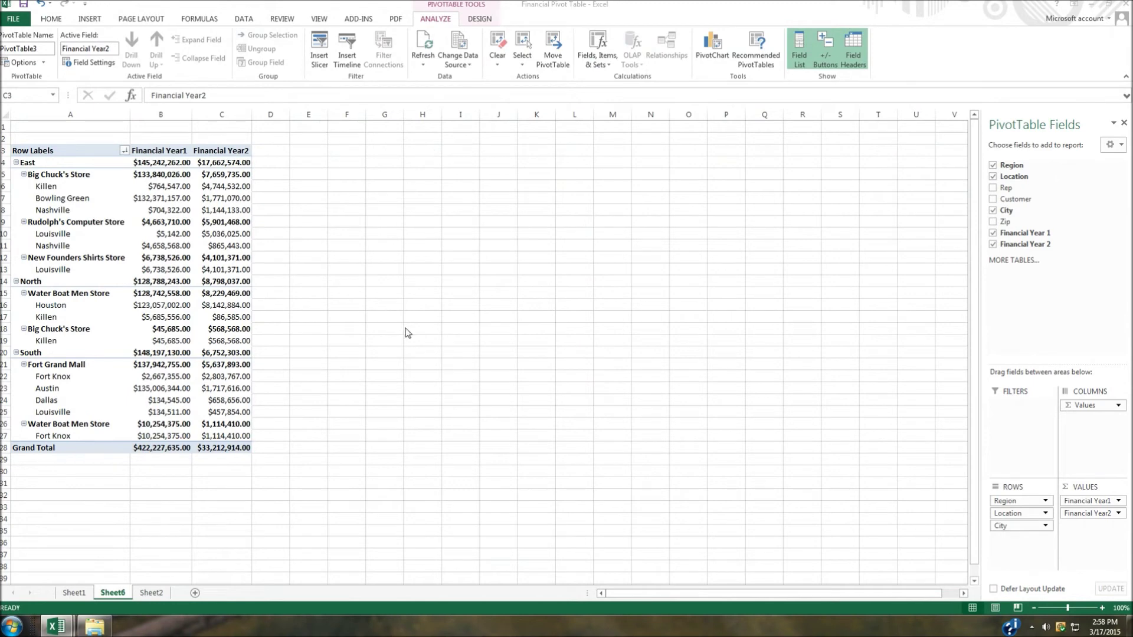
left_click(102, 589)
left_click(152, 596)
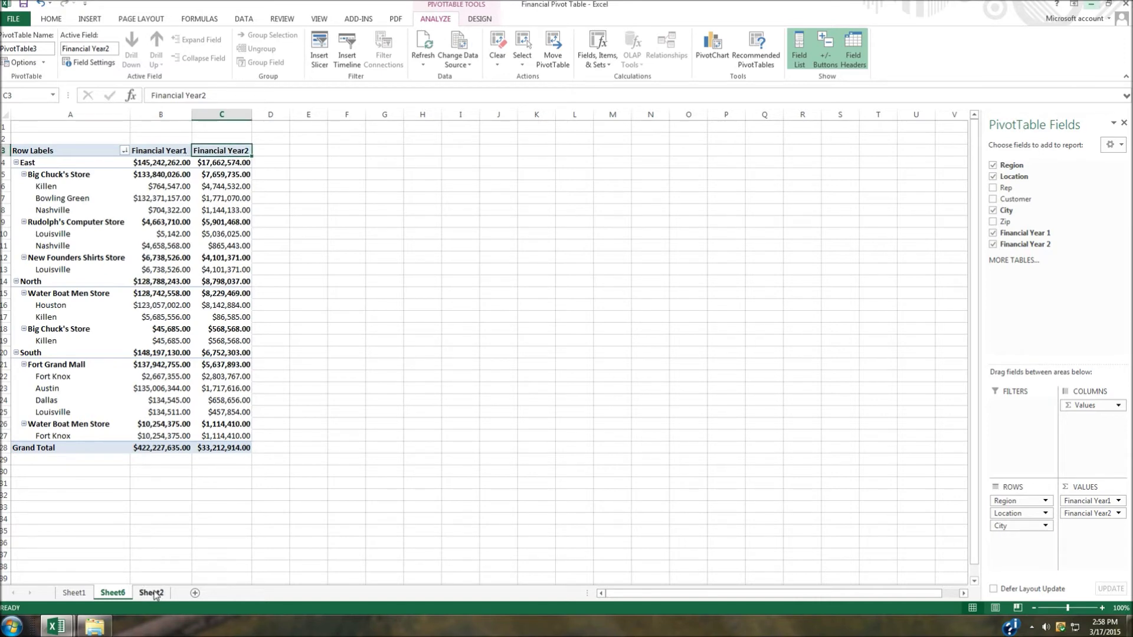
left_click(153, 594)
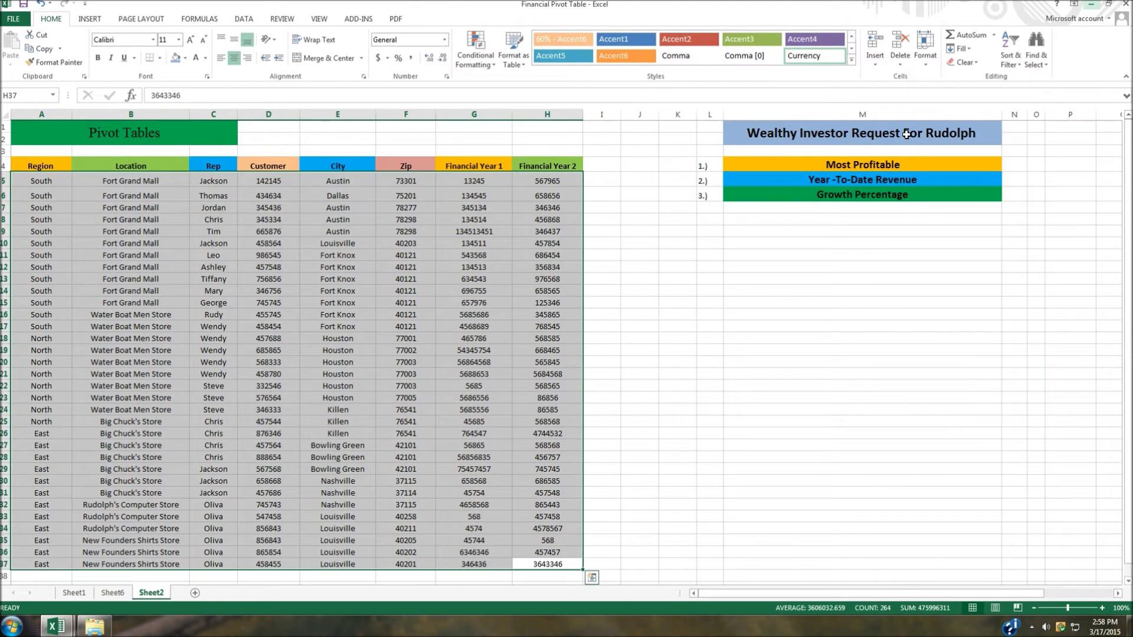
left_click(121, 595)
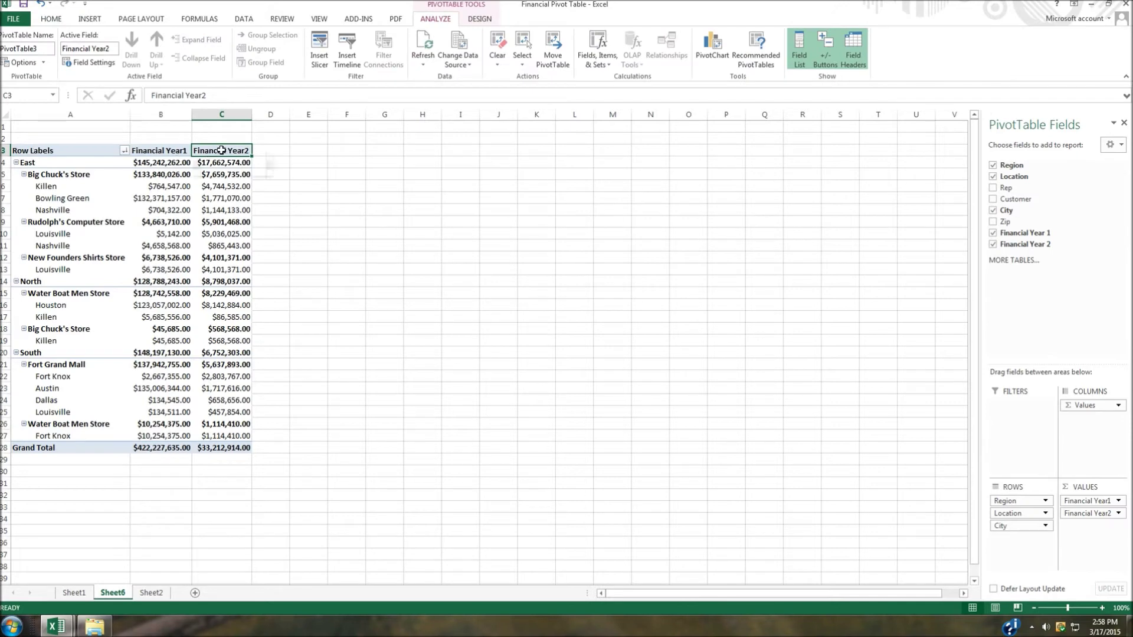
Start a new calculated field in the PivotTable and name it "Year -To-Date Revenue"
key("Left")
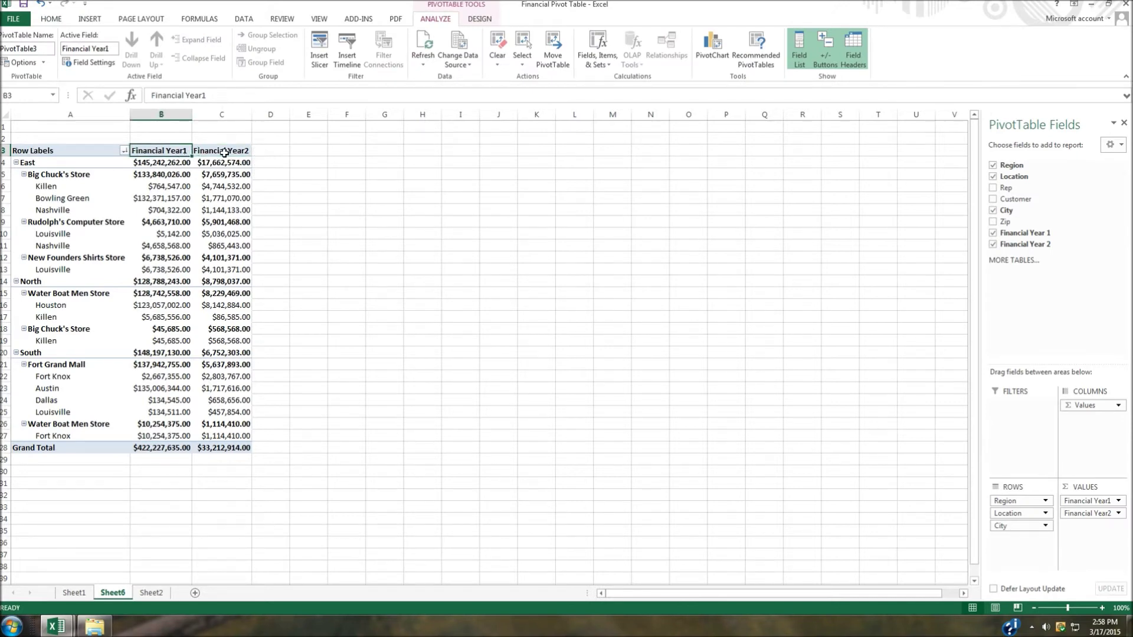
left_click(224, 152)
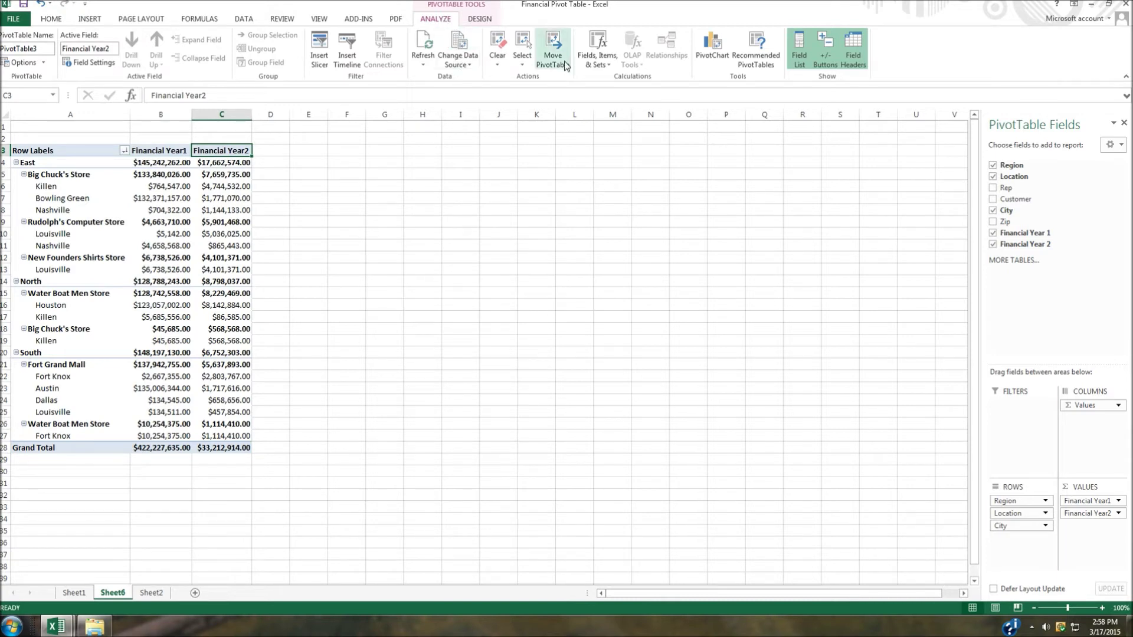
left_click(611, 69)
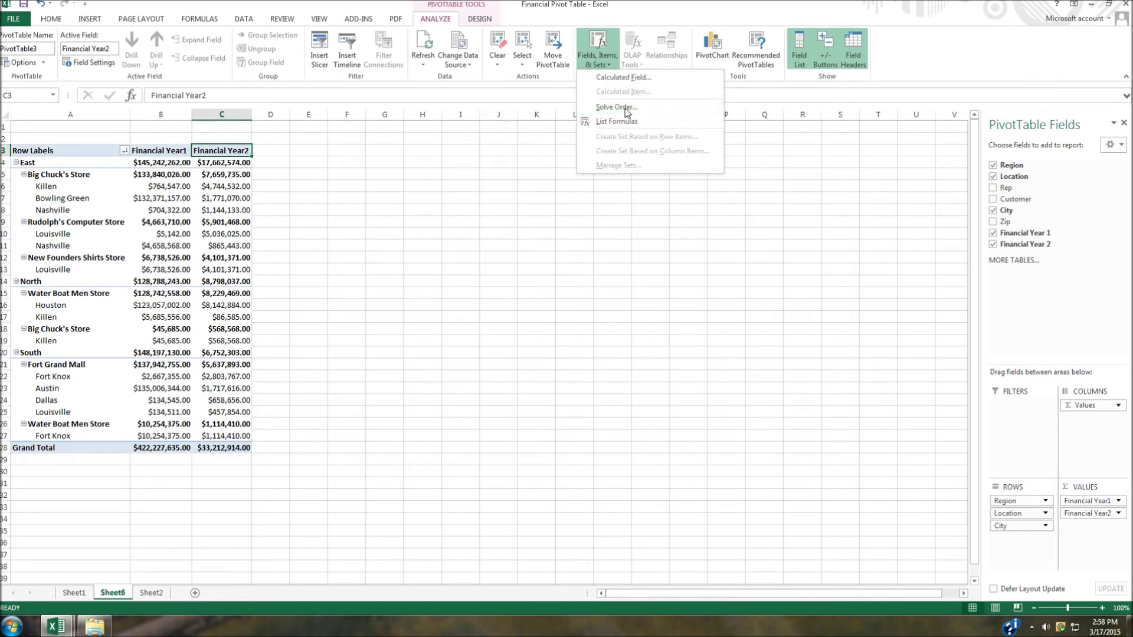
left_click(628, 77)
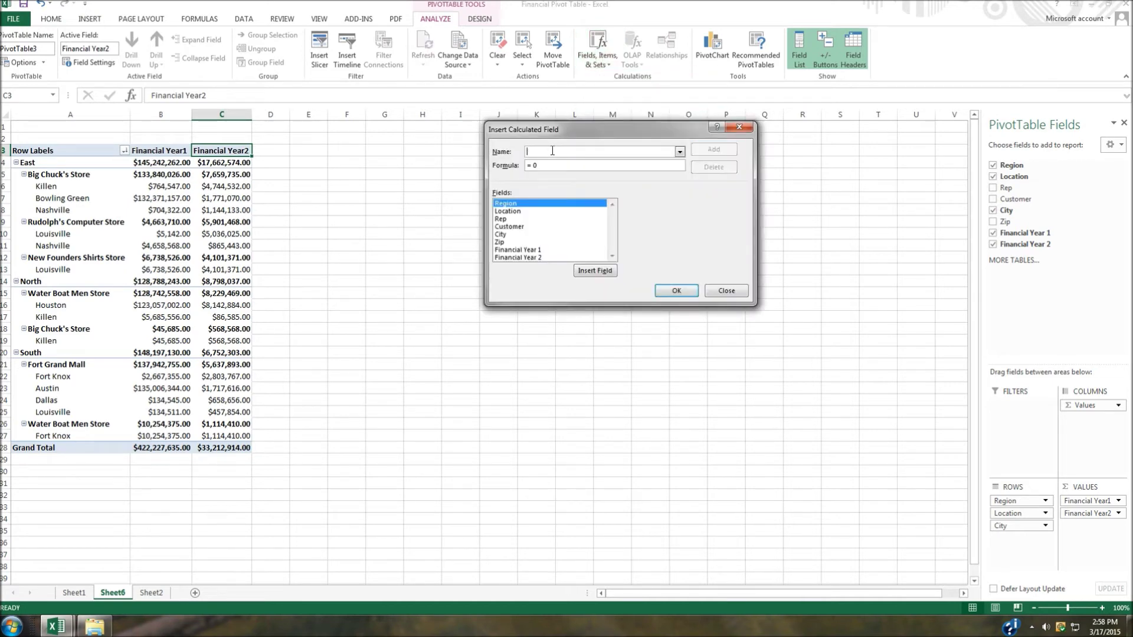
type("Year -To")
type(" DAte REvenue")
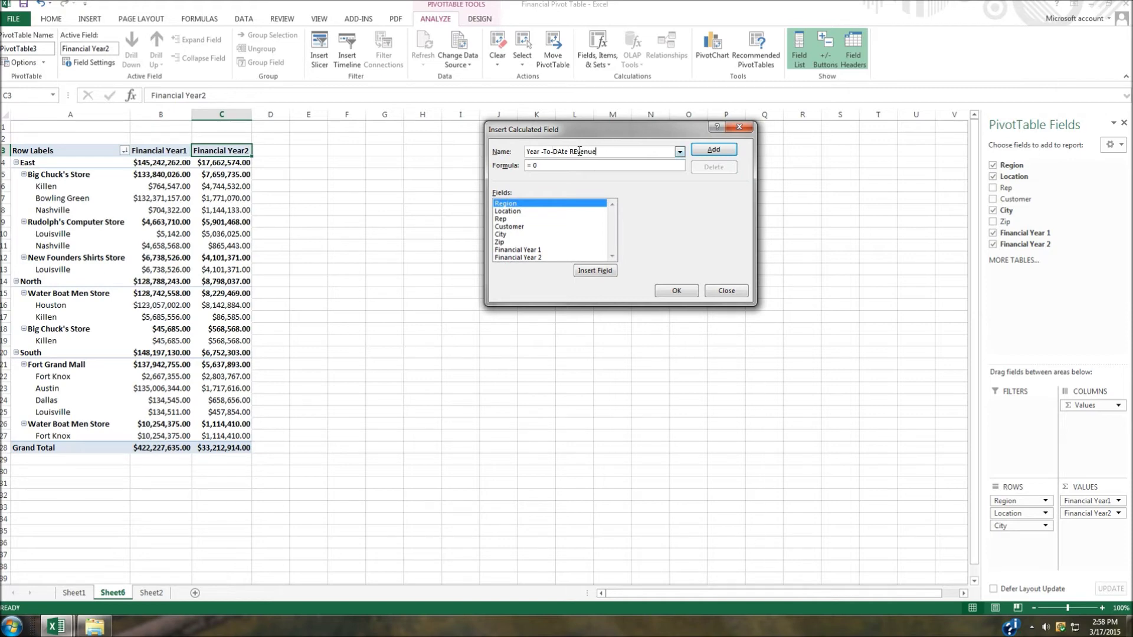
key("BackSpace")
type("e")
left_click(563, 153)
key("BackSpace")
type("a")
Set the calculated field's formula to Financial Year 1 + Financial Year 2 and add it to the PivotTable
left_click(552, 250)
left_click(597, 272)
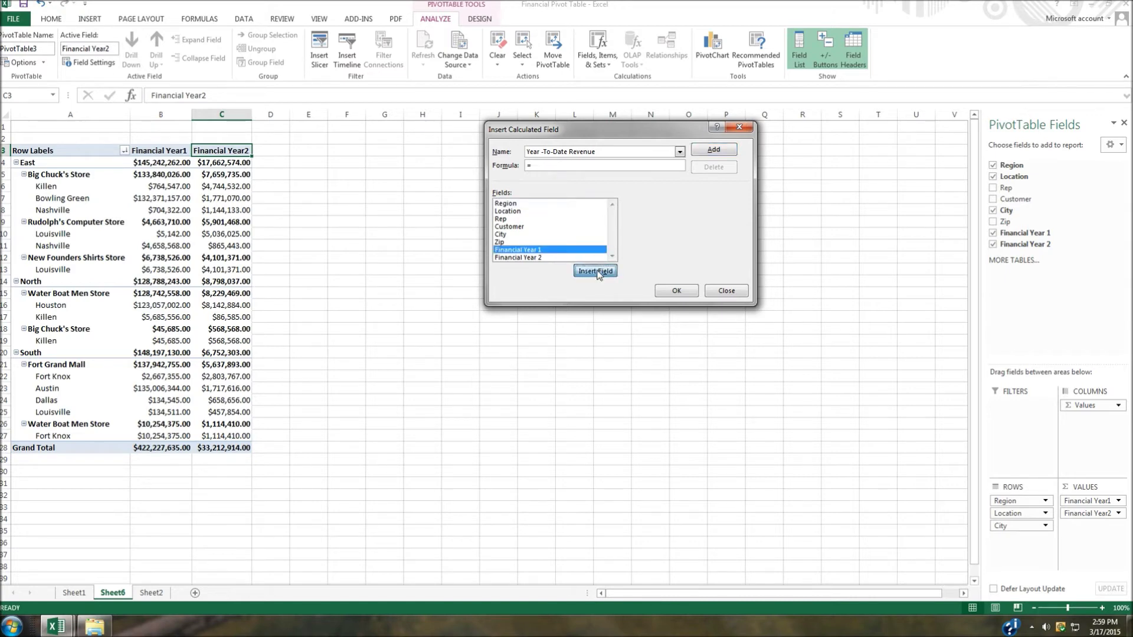
type("+")
left_click(522, 260)
left_click(595, 271)
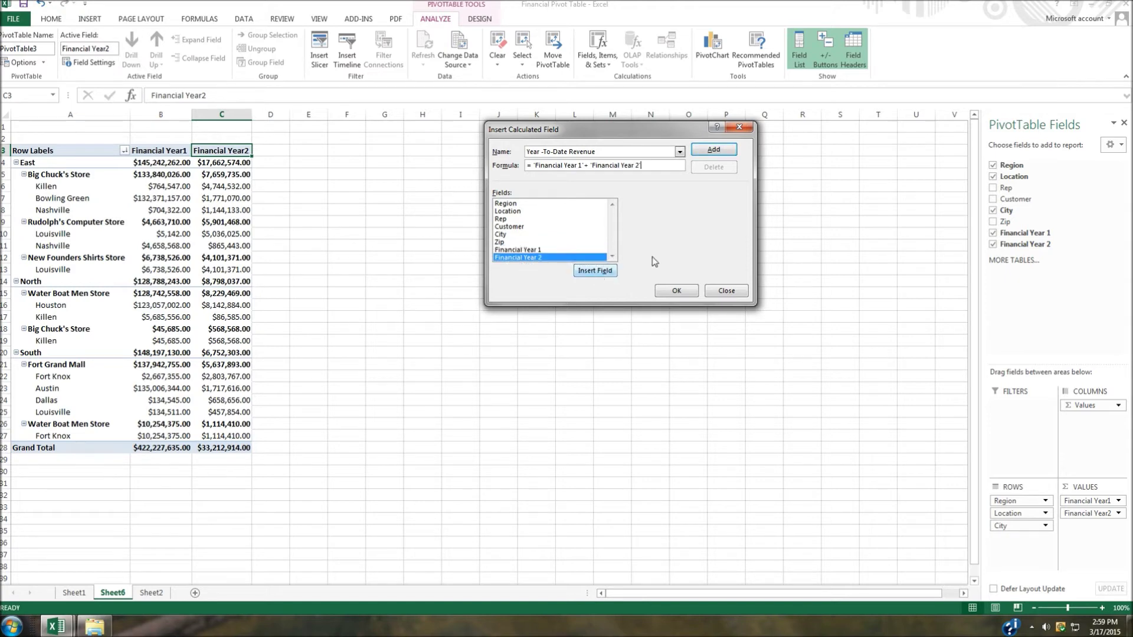
left_click(713, 150)
left_click(677, 291)
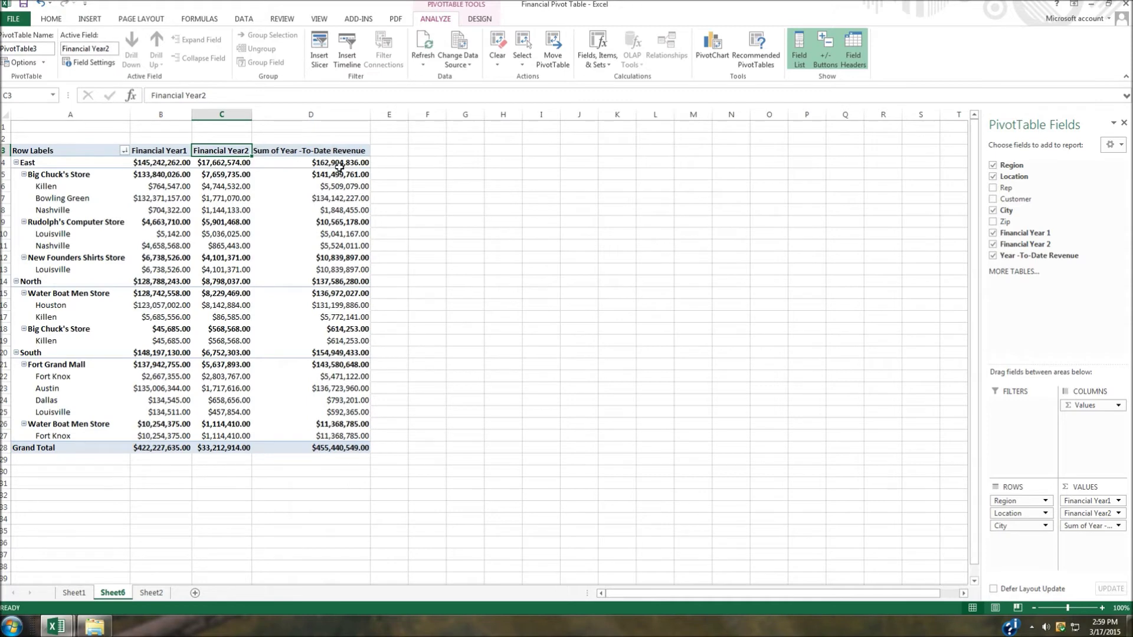
Remove "Sum of" from the new value field's custom name so it reads "Year -To-Date Revenue"
left_click(280, 150)
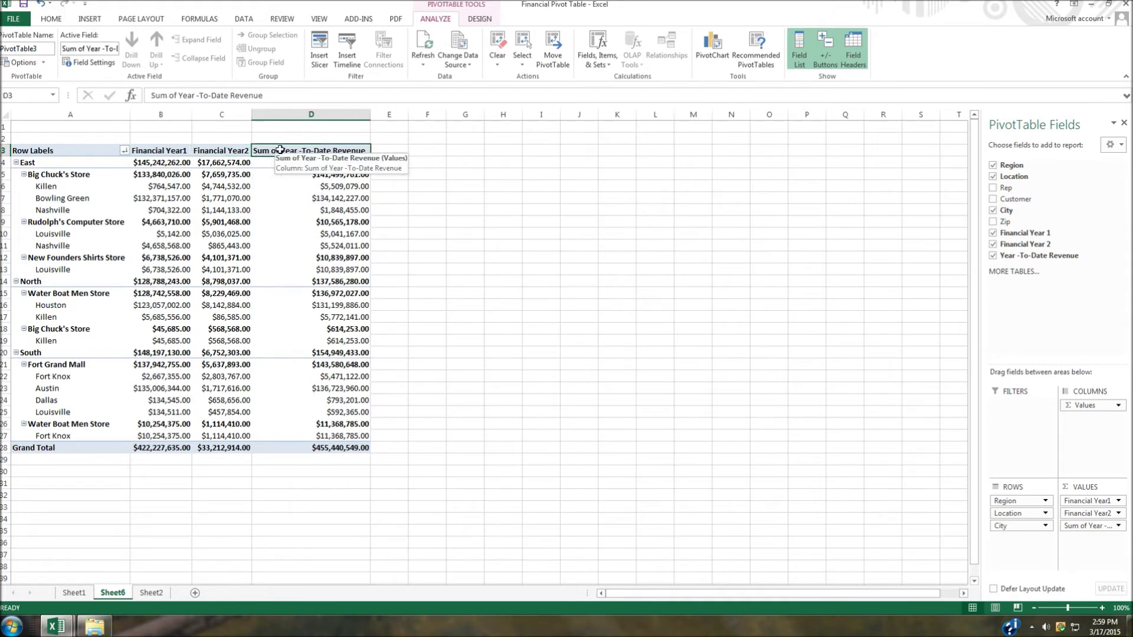
double_click(280, 150)
left_click_drag(588, 159, 553, 162)
key("Delete")
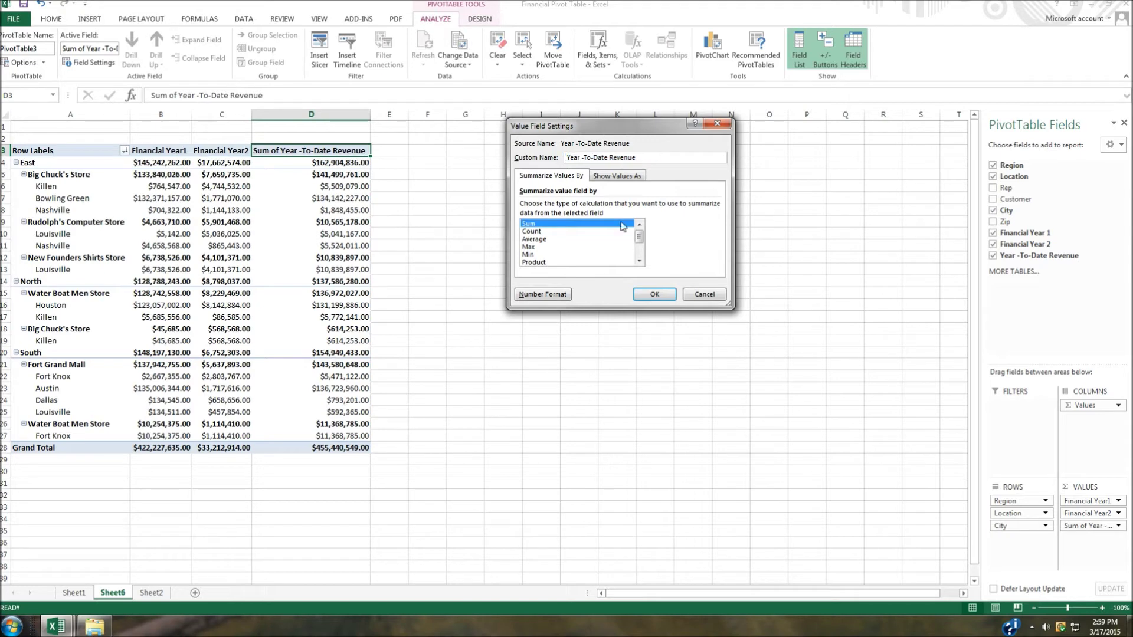
left_click(655, 294)
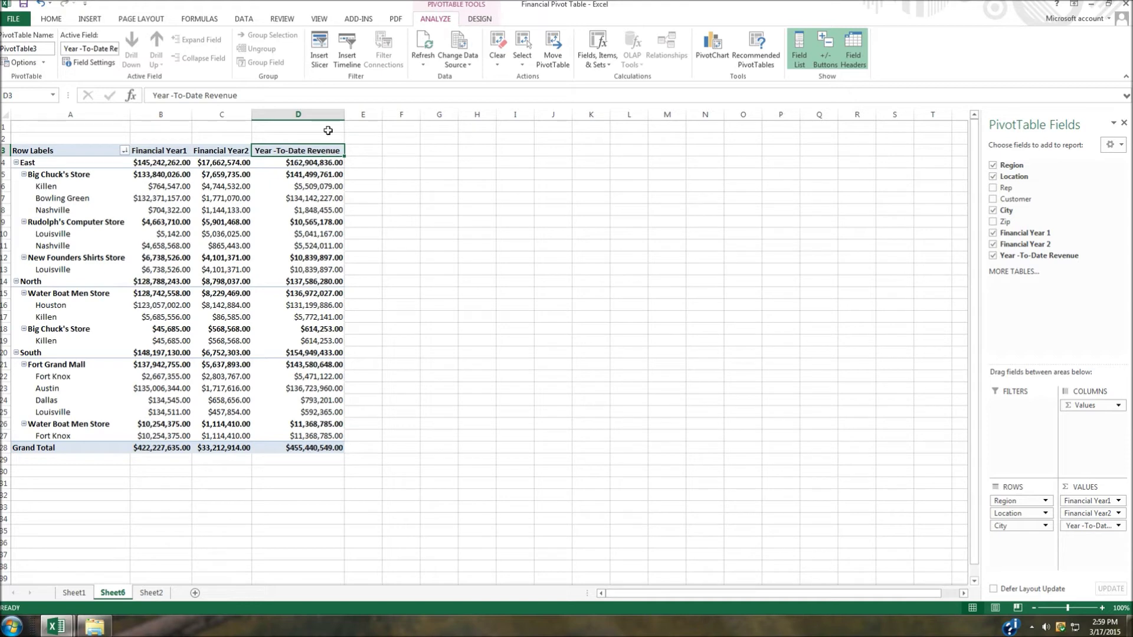
Center the Year -To-Date Revenue amounts in cells D4 to D27
left_click_drag(312, 164, 308, 438)
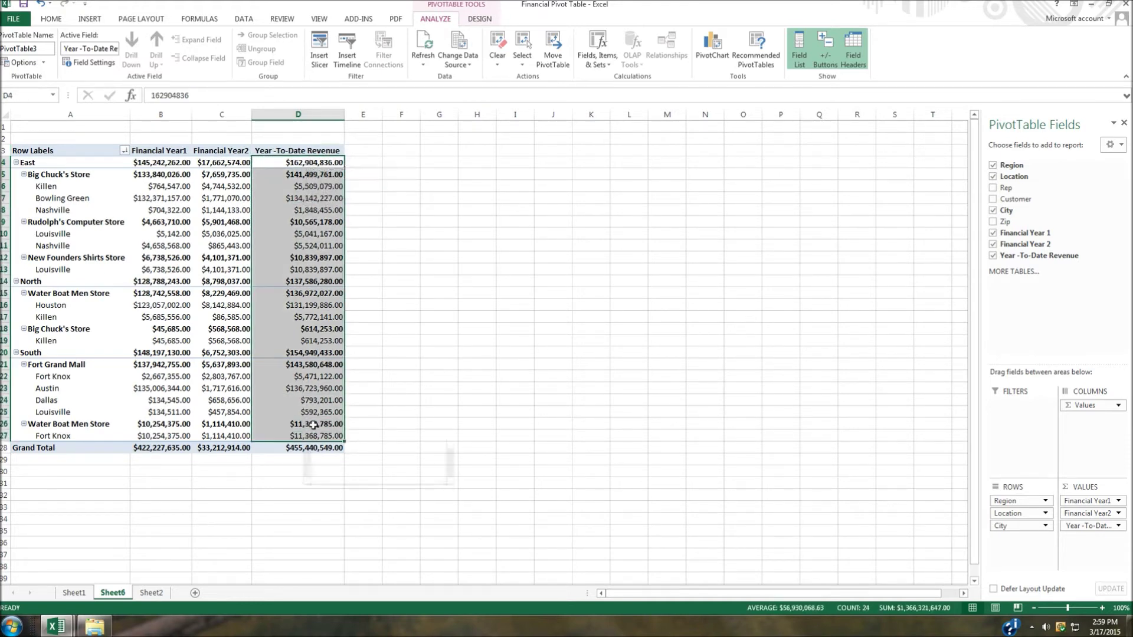
left_click(50, 20)
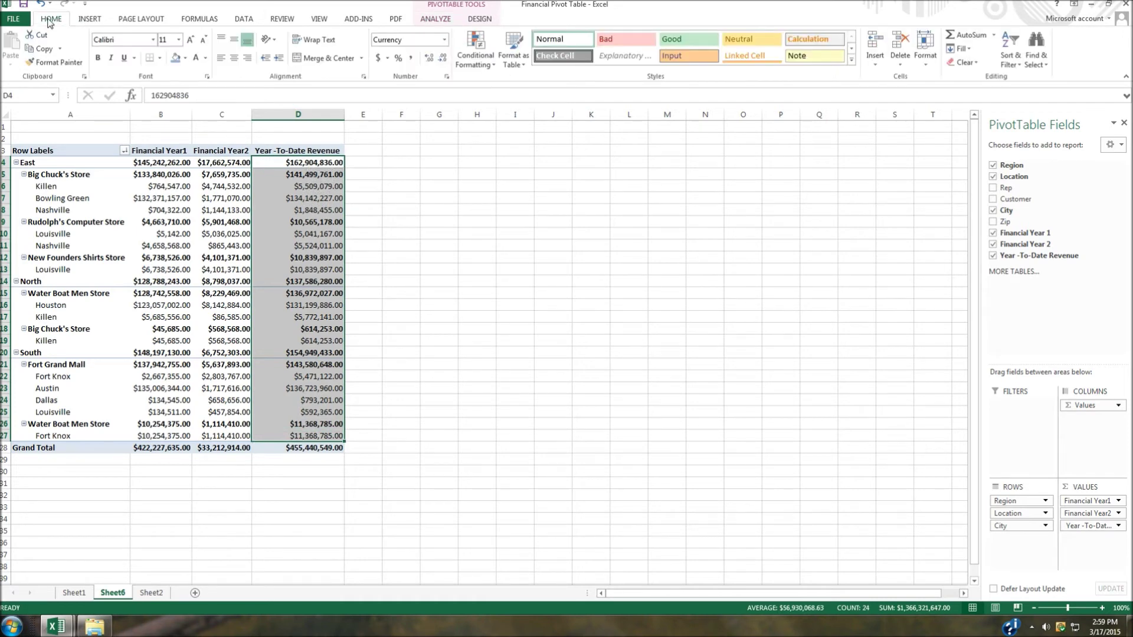
left_click(234, 58)
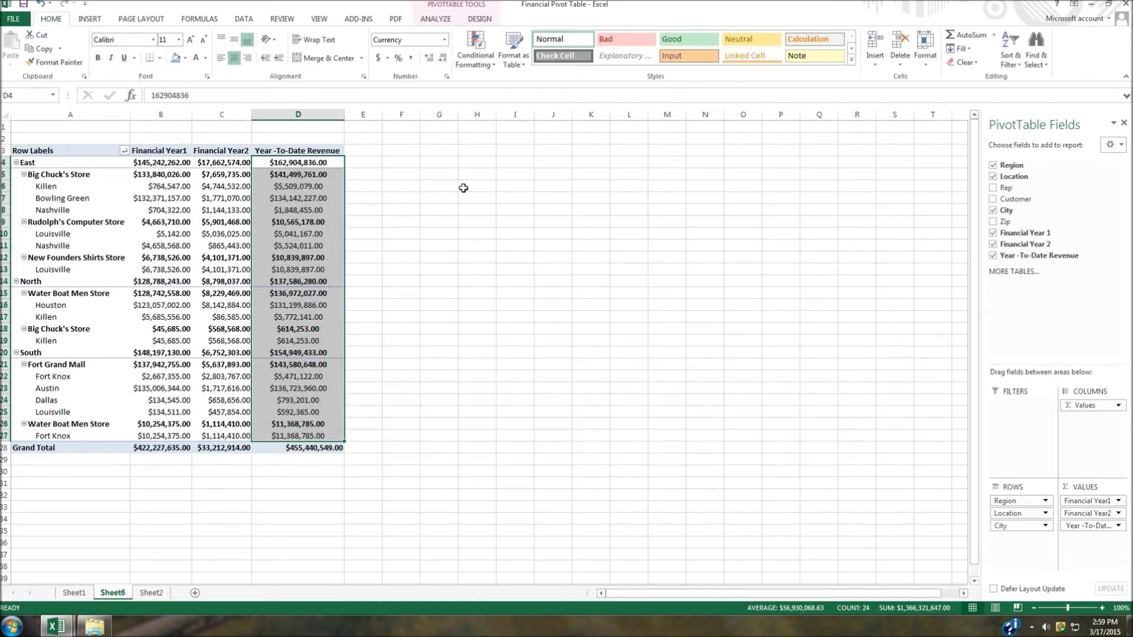
left_click(429, 175)
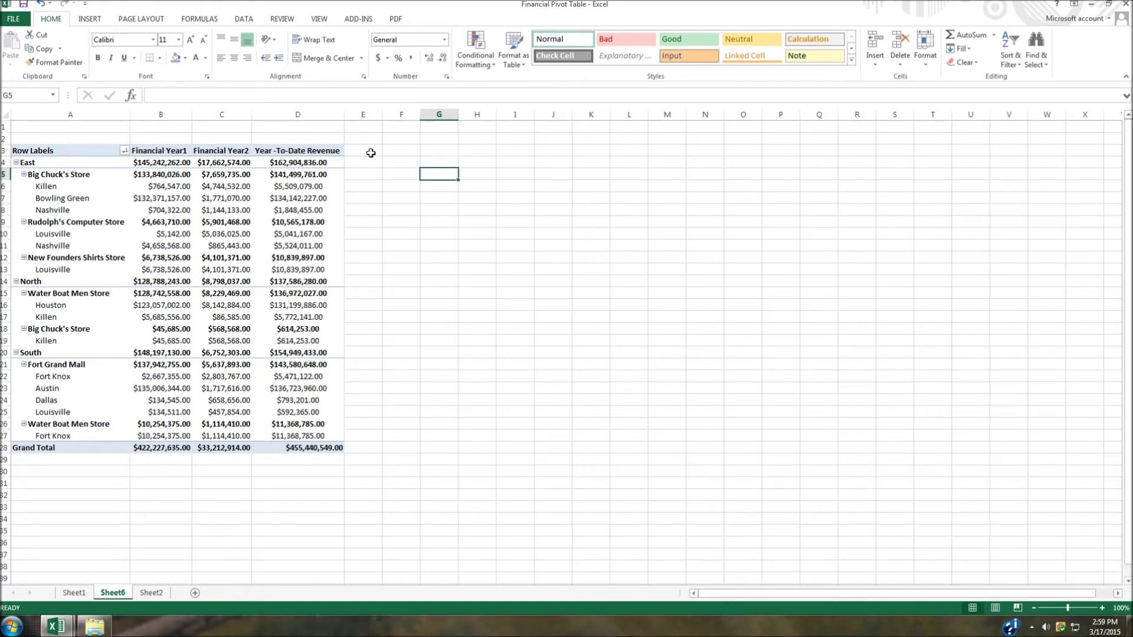
left_click(370, 153)
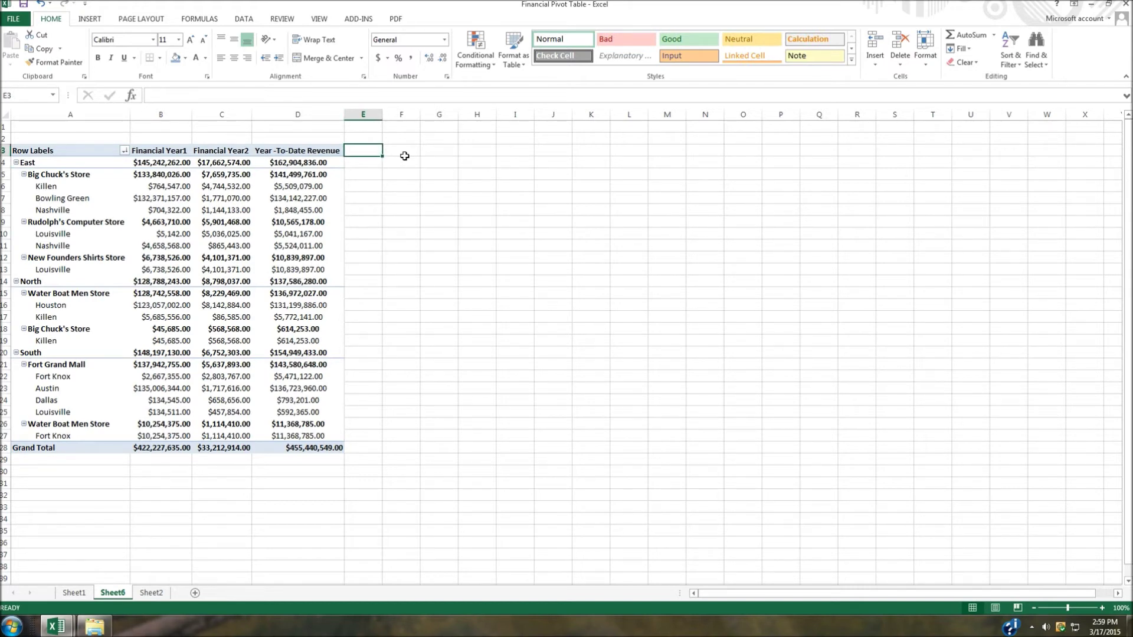
key("Left")
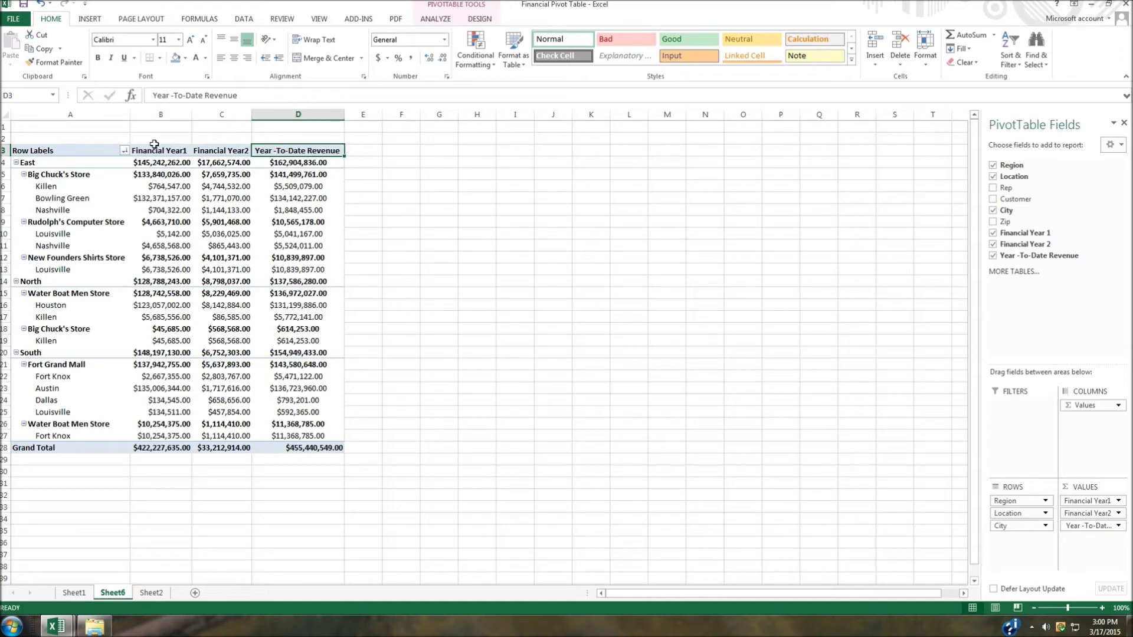
left_click(363, 148)
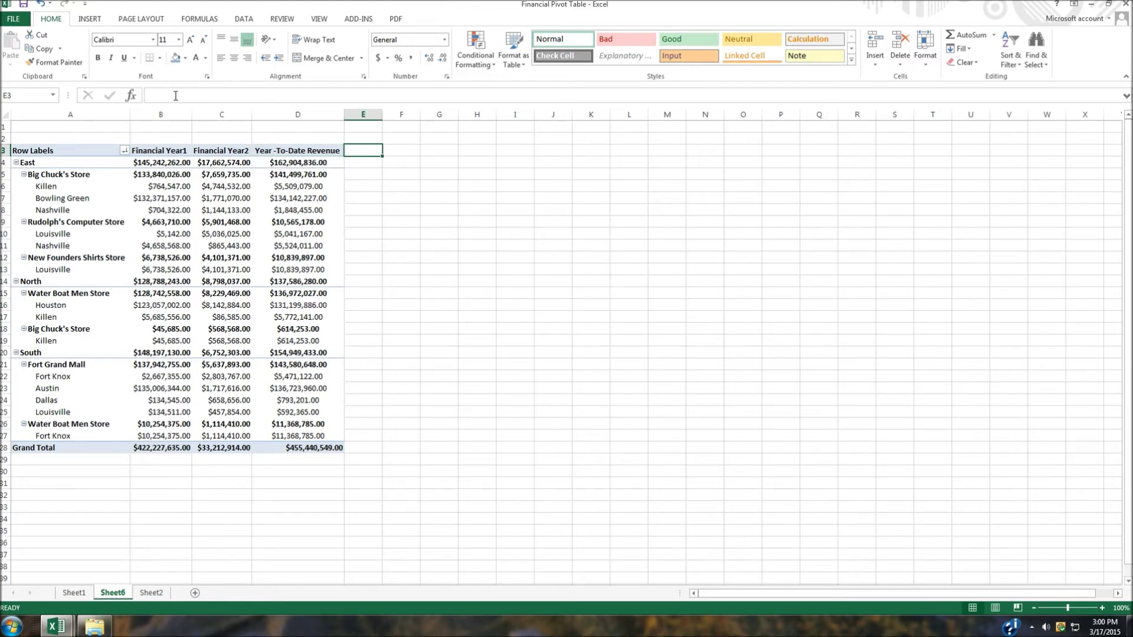
Start another calculated field in the PivotTable and name it "Growth %"
left_click(304, 151)
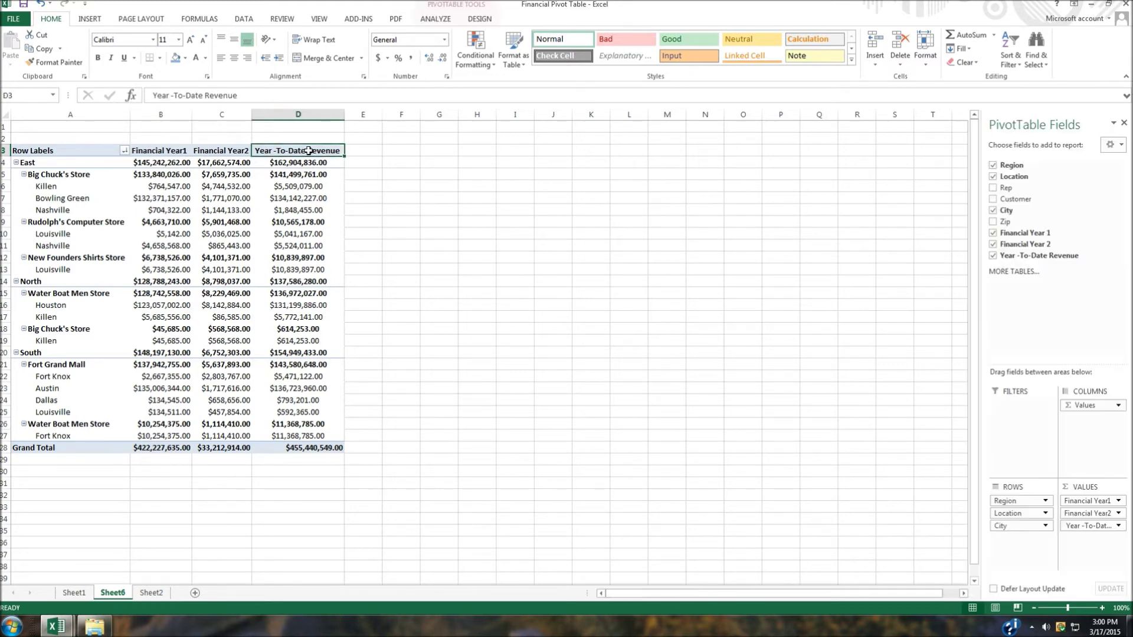
left_click(437, 19)
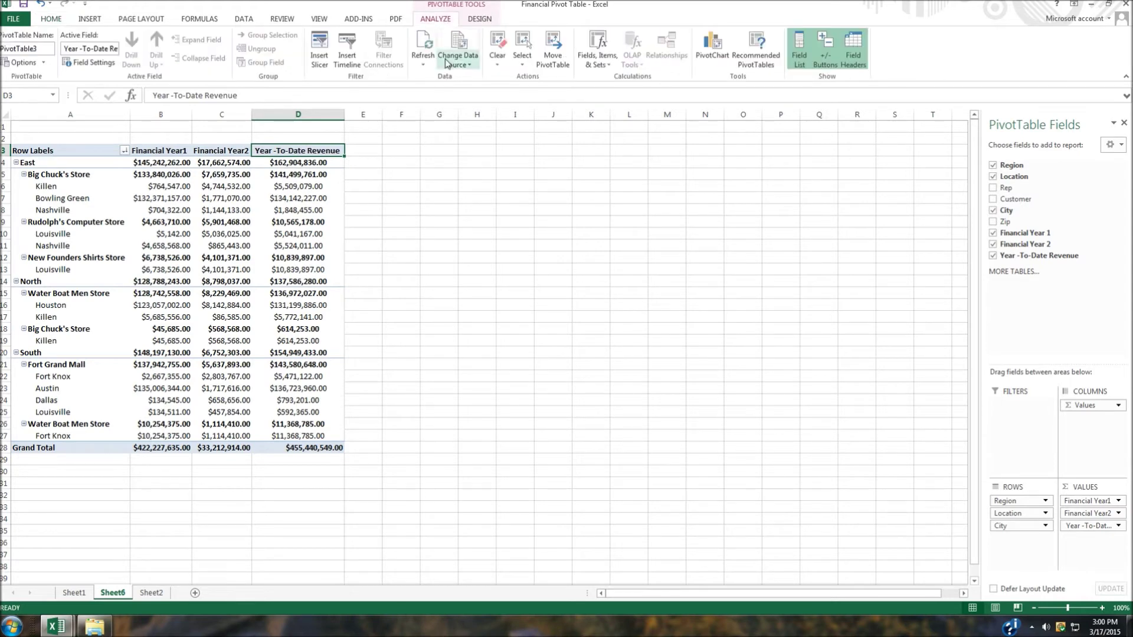
left_click(588, 66)
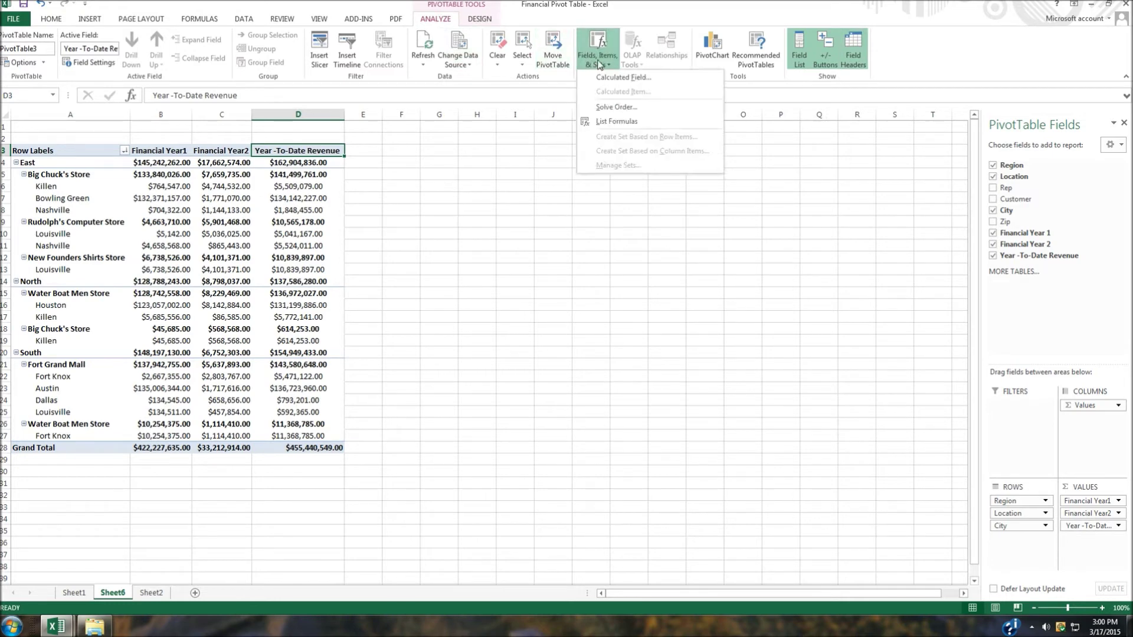
left_click(618, 82)
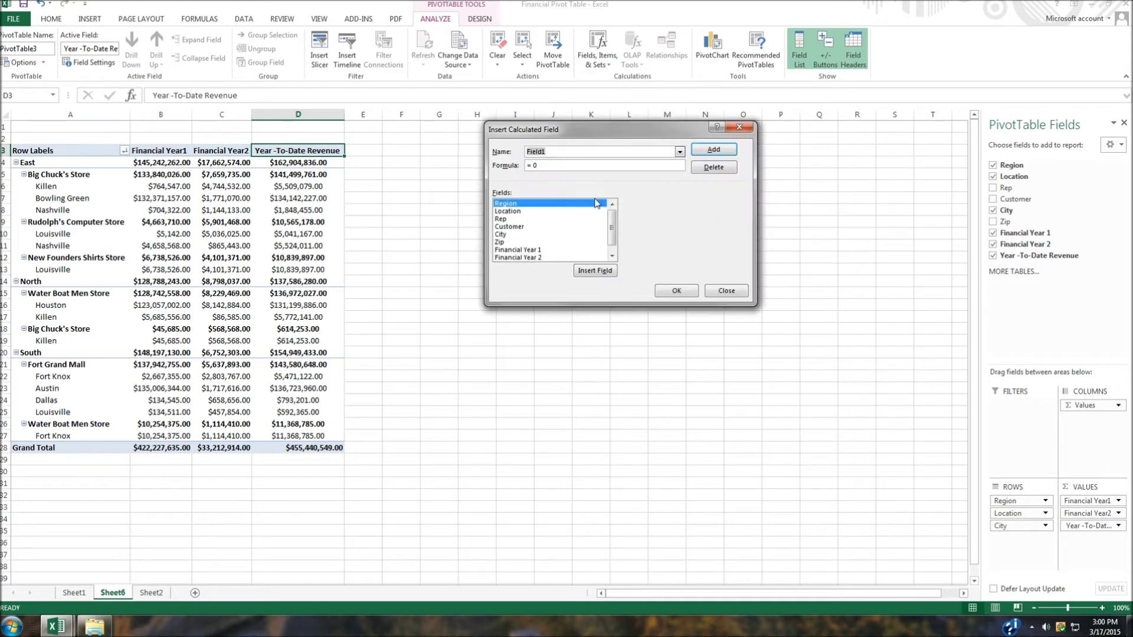
key("BackSpace")
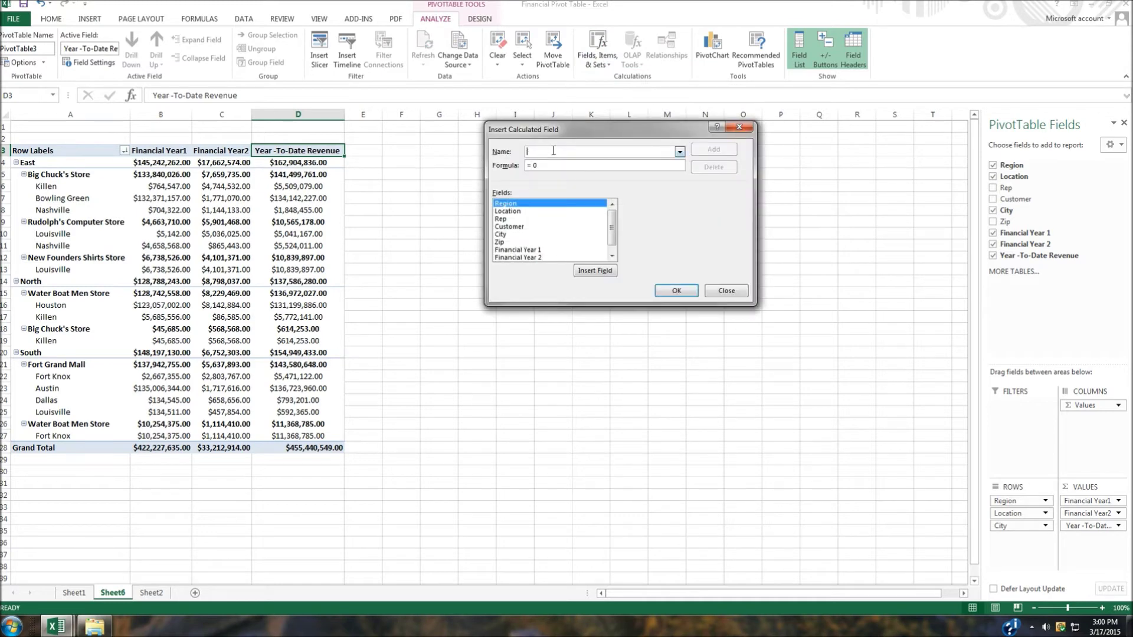
type("Growth")
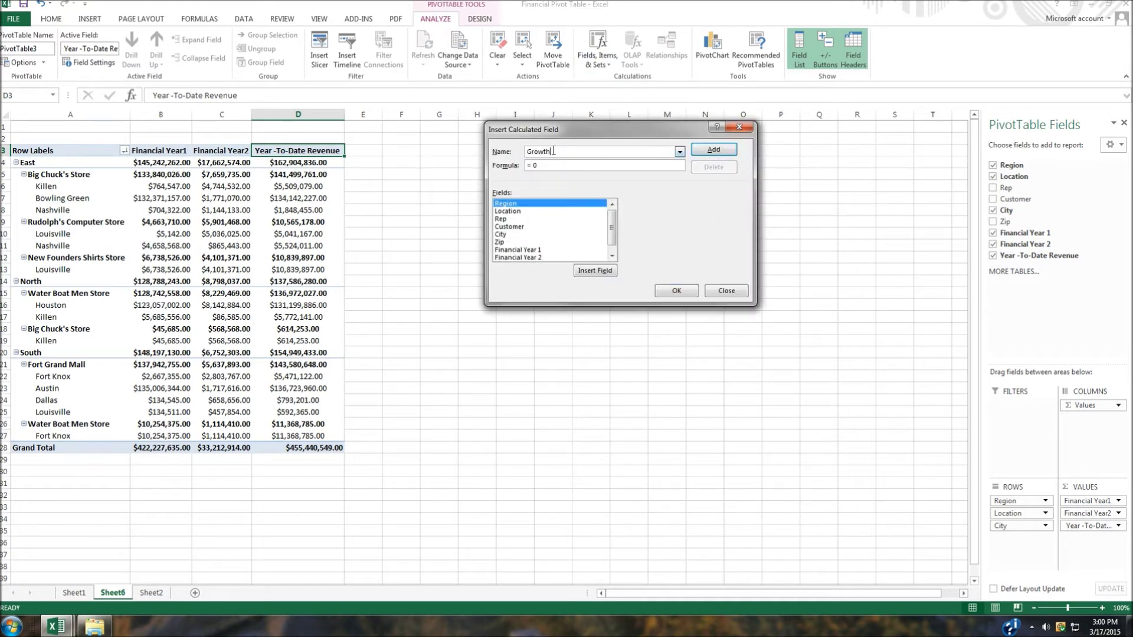
type(" %")
Begin the Growth % formula with an opening parenthesis and pick the Financial Year 2 field for it
left_click(539, 167)
type("(")
left_click(531, 258)
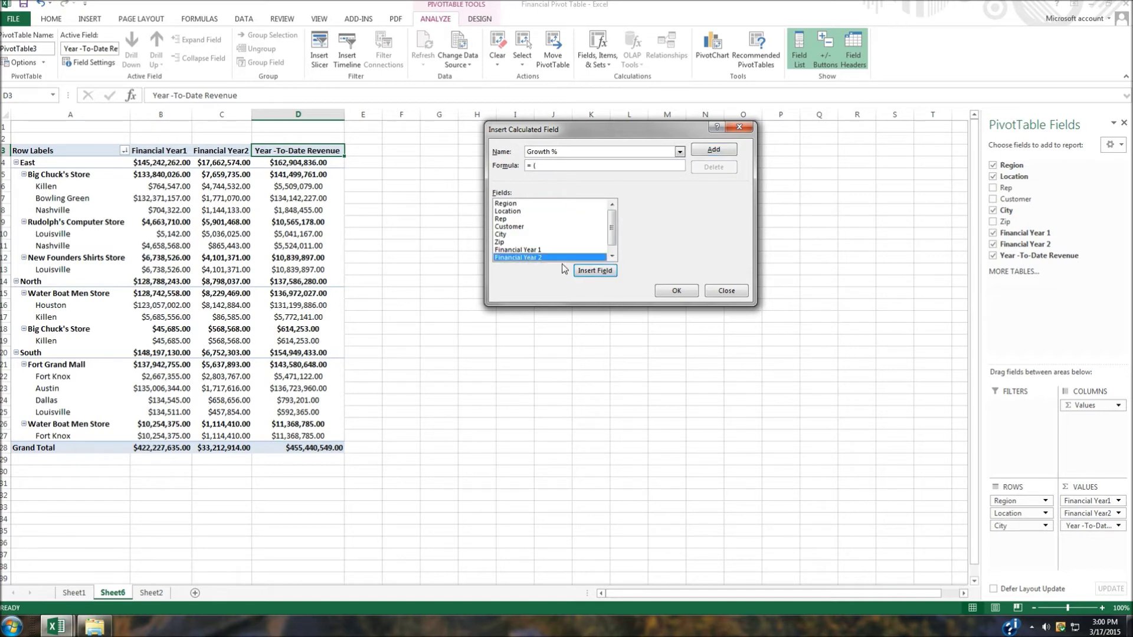
Complete the Growth % calculated field with the formula =('Financial Year 2'-'Financial Year 1')/'Financial Year 1' and add it to the PivotTable
left_click(595, 270)
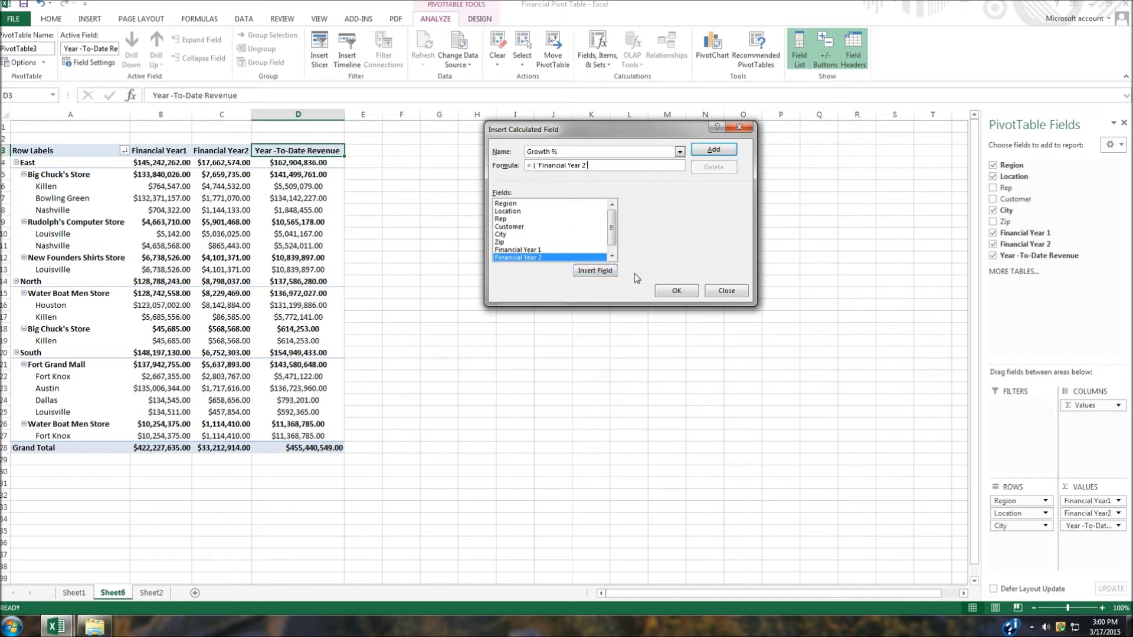
left_click(537, 251)
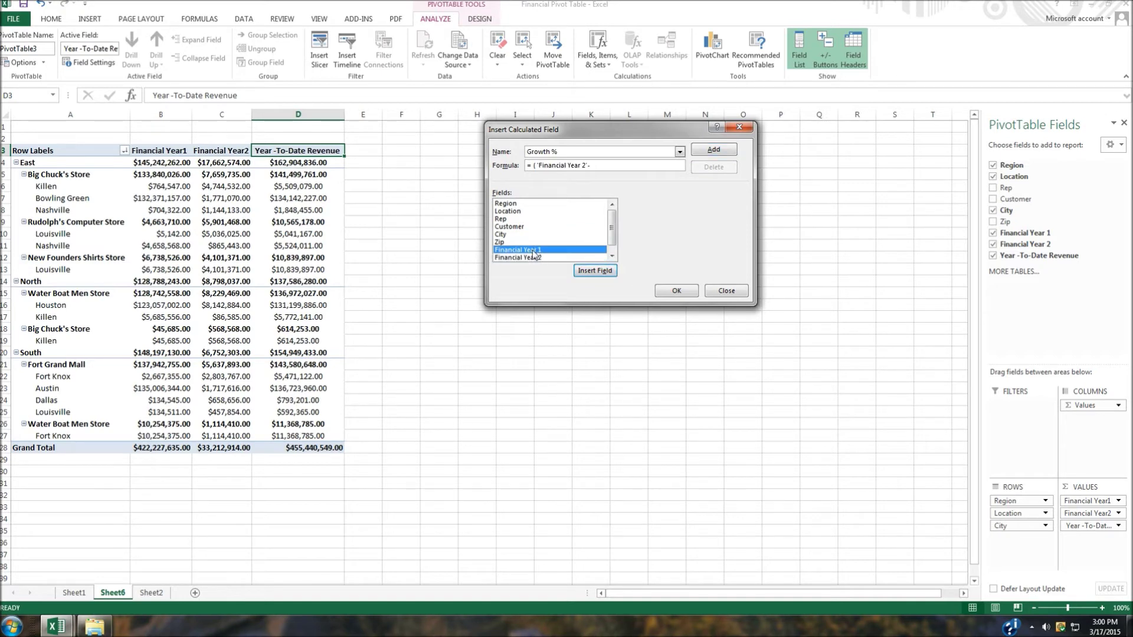
left_click(585, 271)
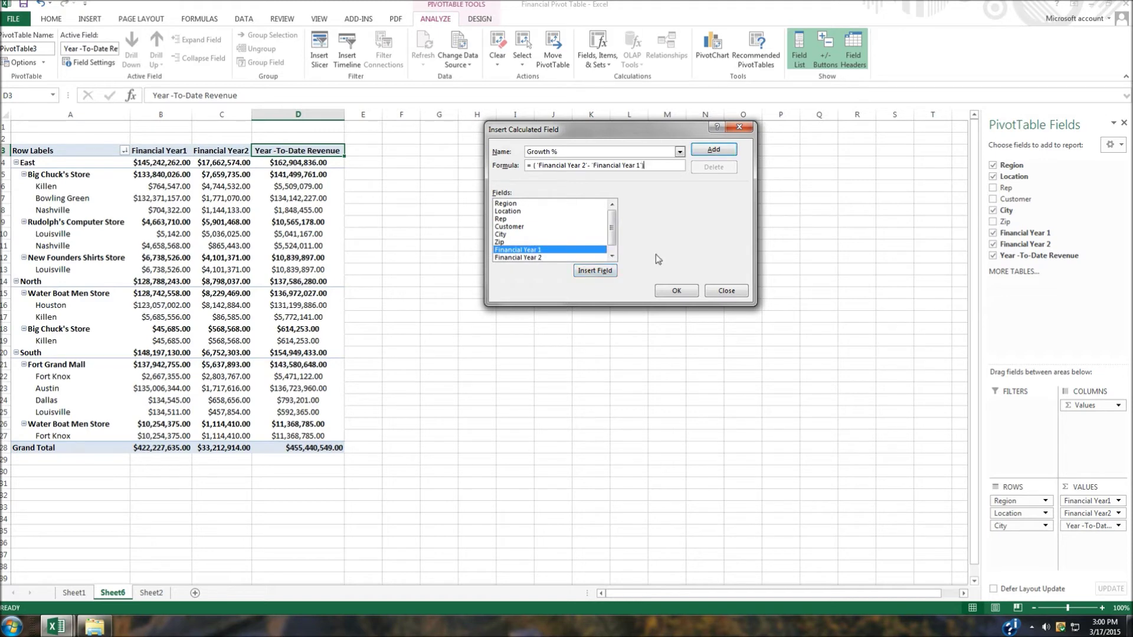
type(")/")
left_click(597, 270)
left_click(712, 151)
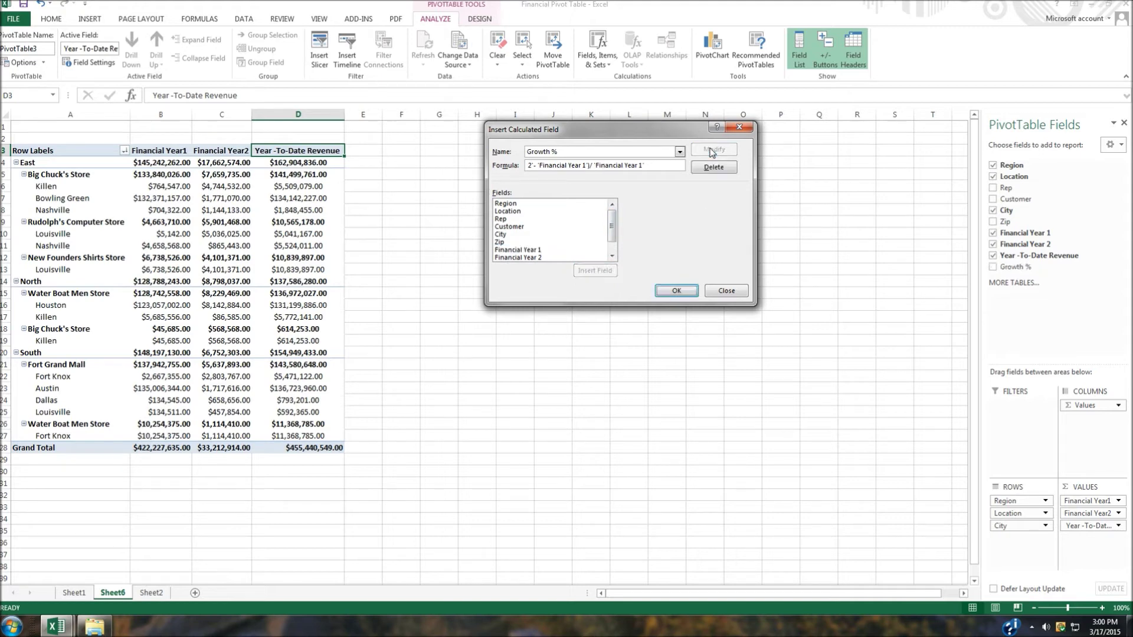
left_click(677, 289)
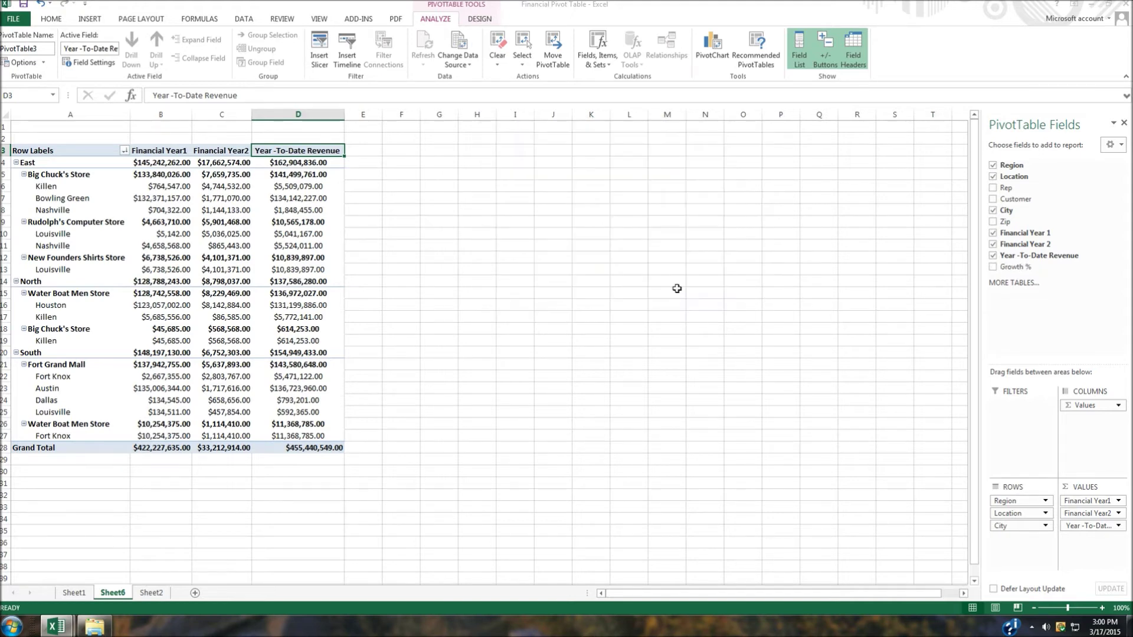
Shorten the custom name in the Sum of Growth % value field settings to "Growth %"
left_click(385, 155)
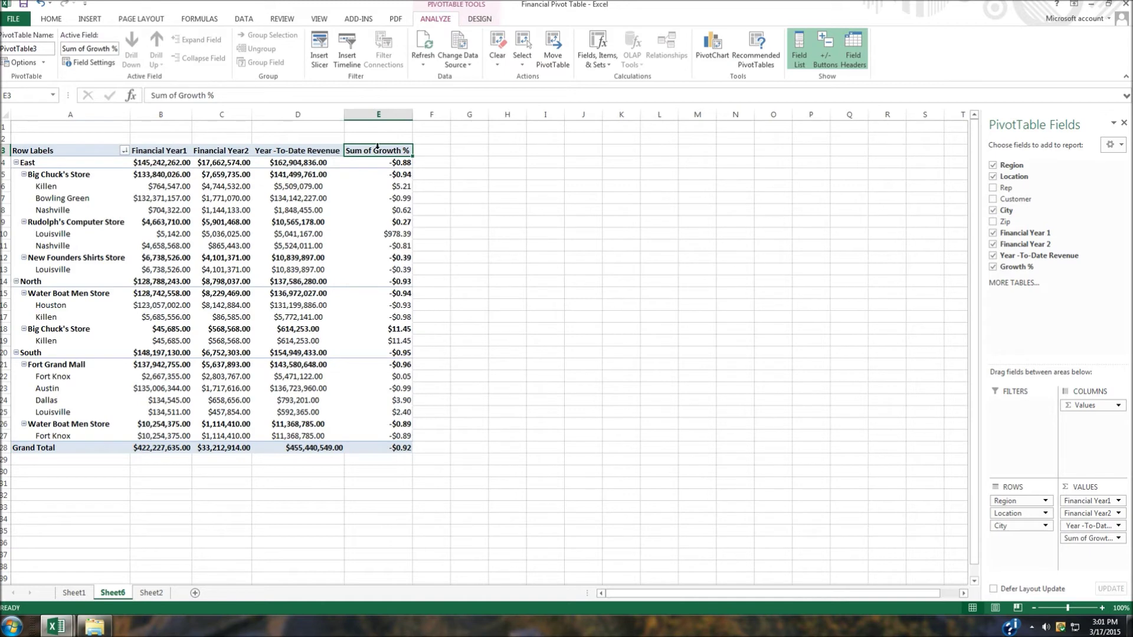
double_click(378, 148)
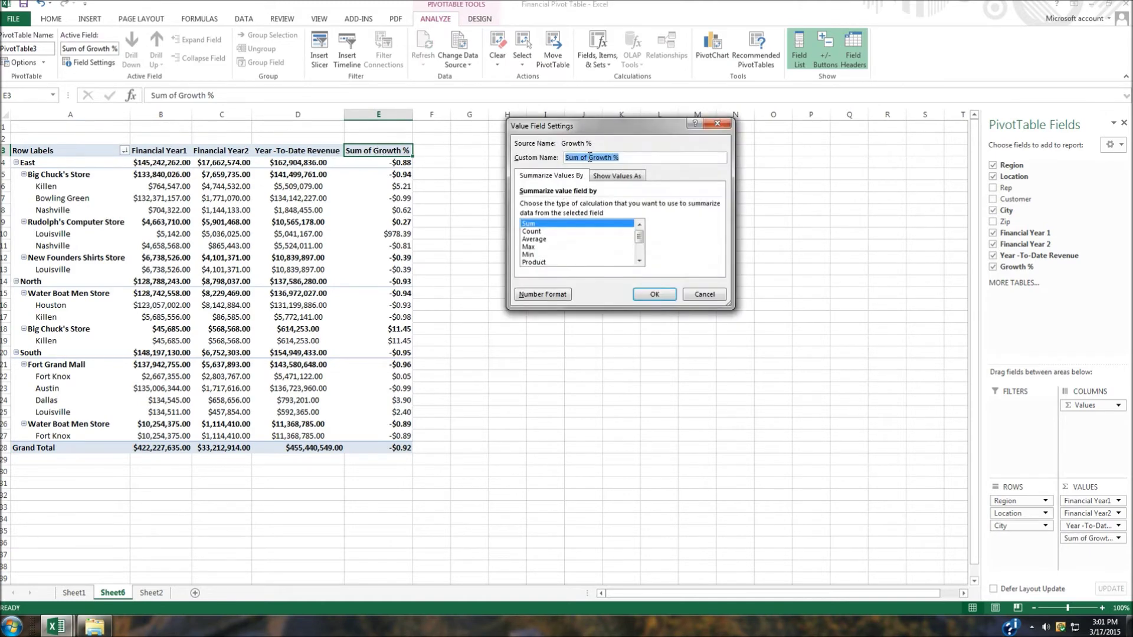
left_click_drag(590, 156, 554, 164)
key("Delete")
Set the growth field's number format to Percentage with 2 decimal places
left_click(557, 294)
left_click(560, 299)
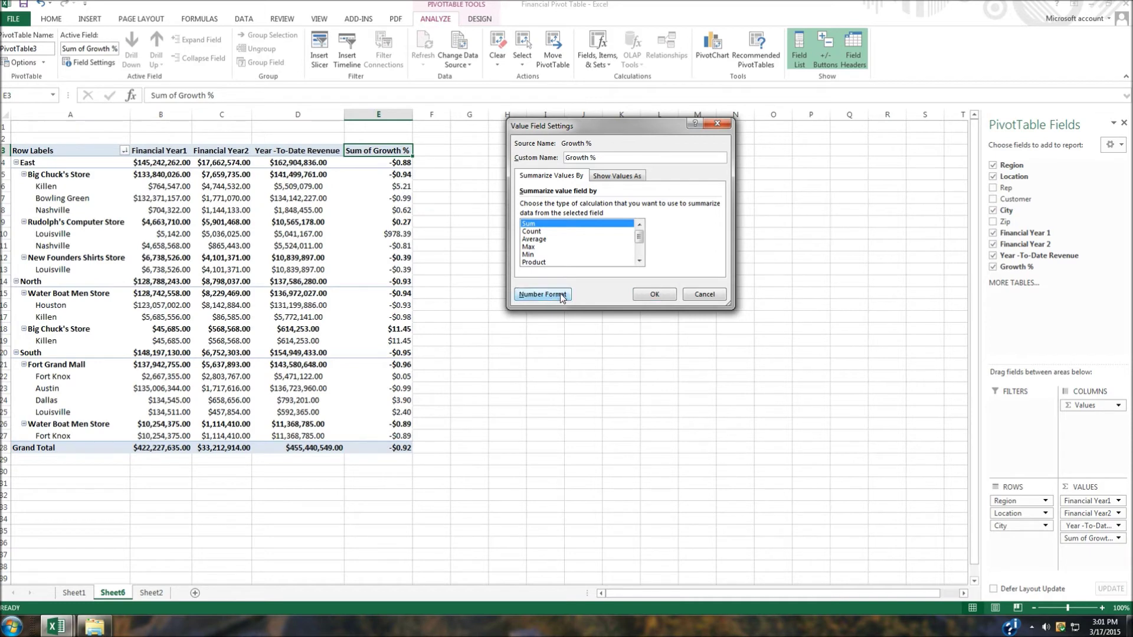
left_click(493, 176)
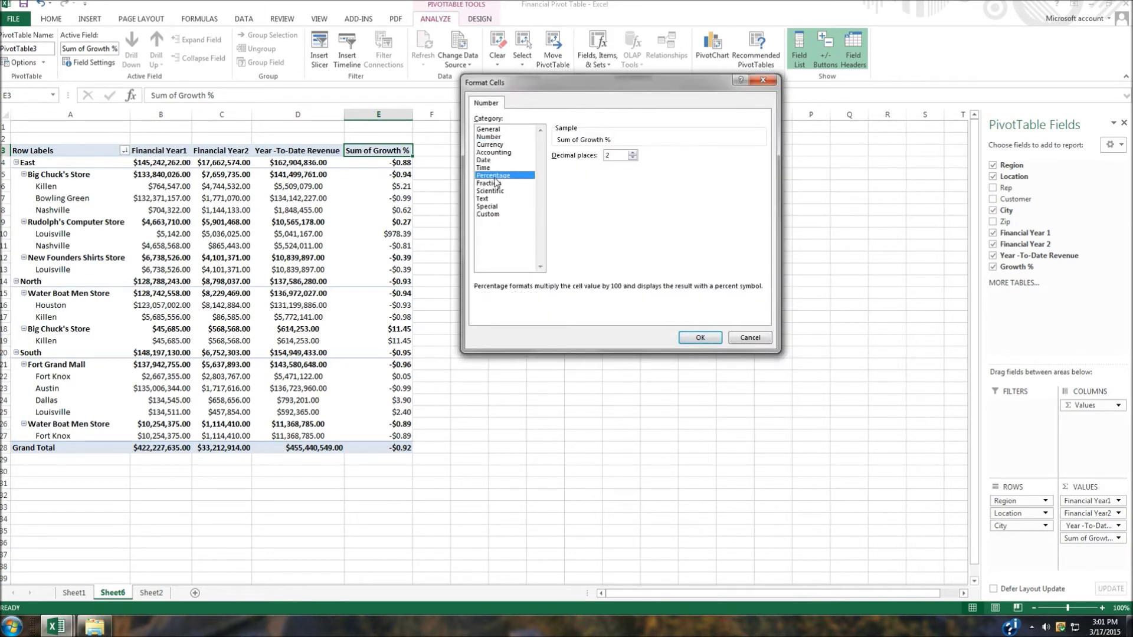
left_click(699, 338)
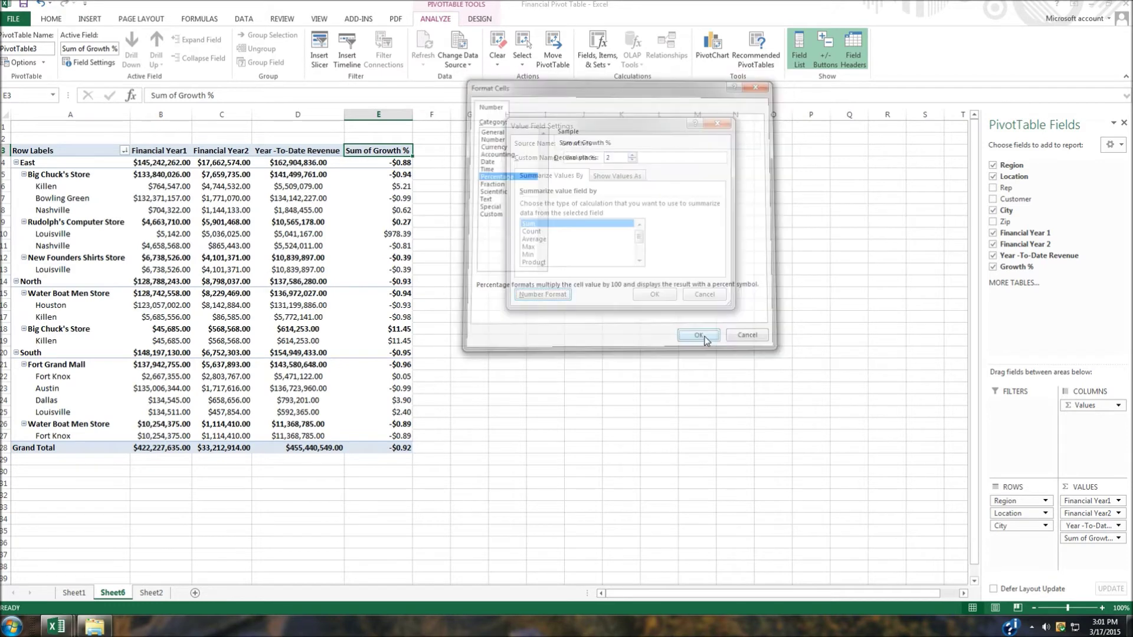
Remove the space from the custom name so it reads "Growth%", and apply the value field settings
left_click(656, 294)
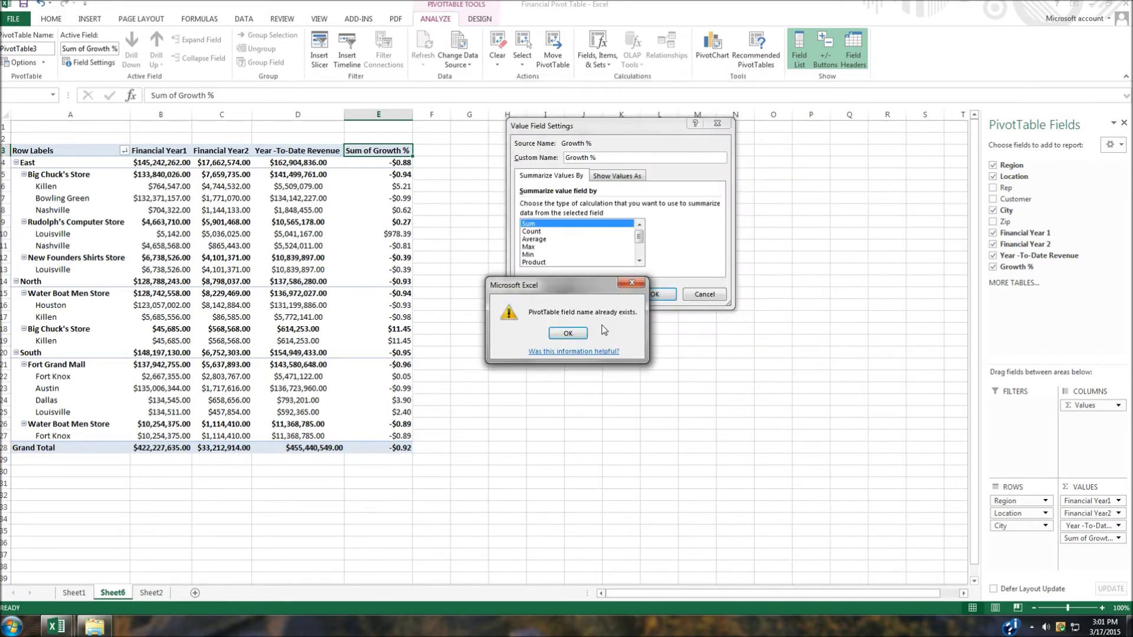
left_click(563, 332)
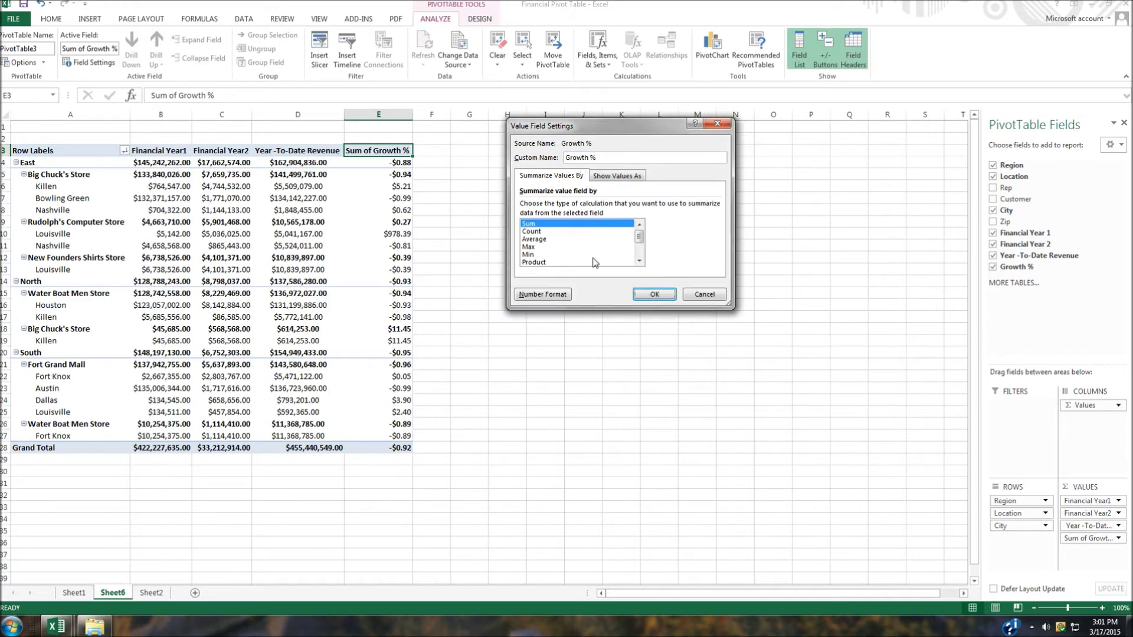
left_click(653, 297)
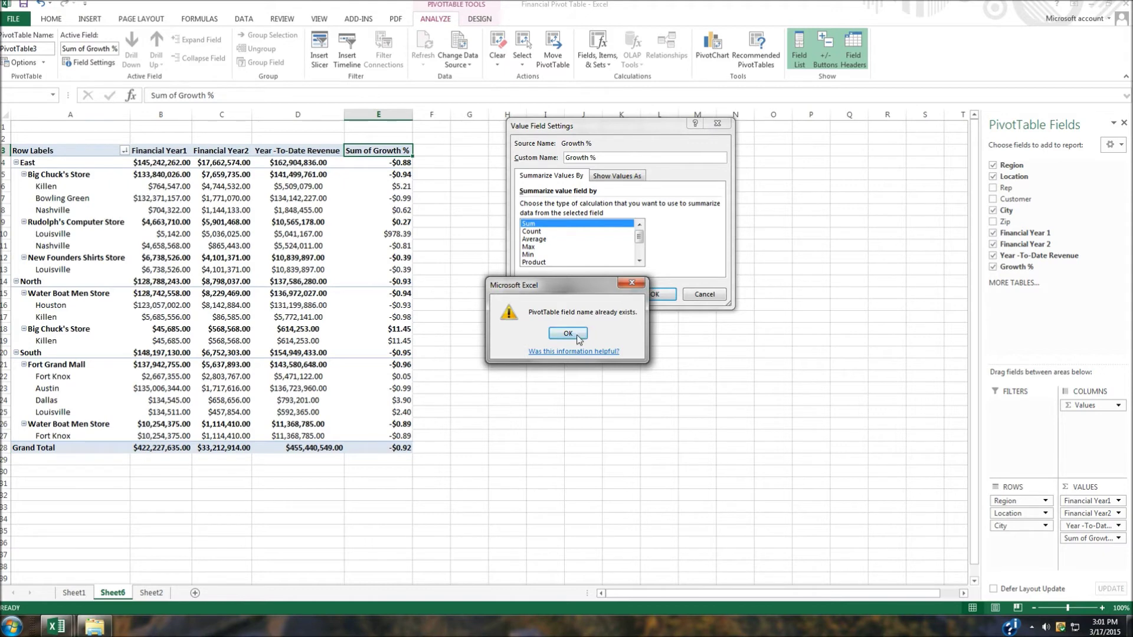
left_click(565, 333)
left_click(592, 159)
key("BackSpace")
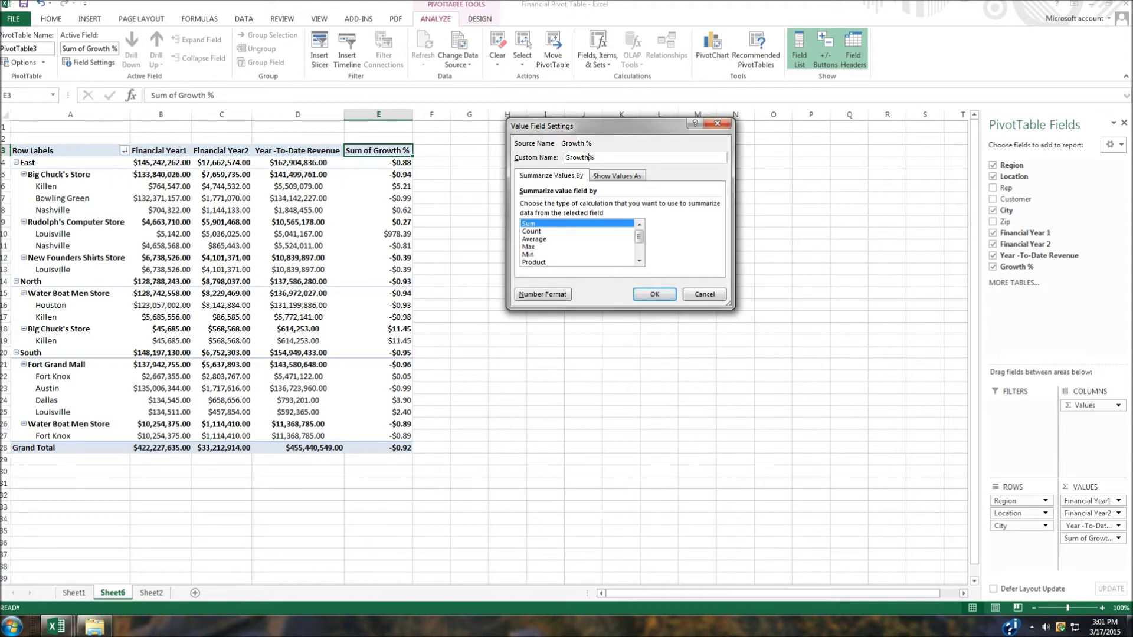
left_click(654, 294)
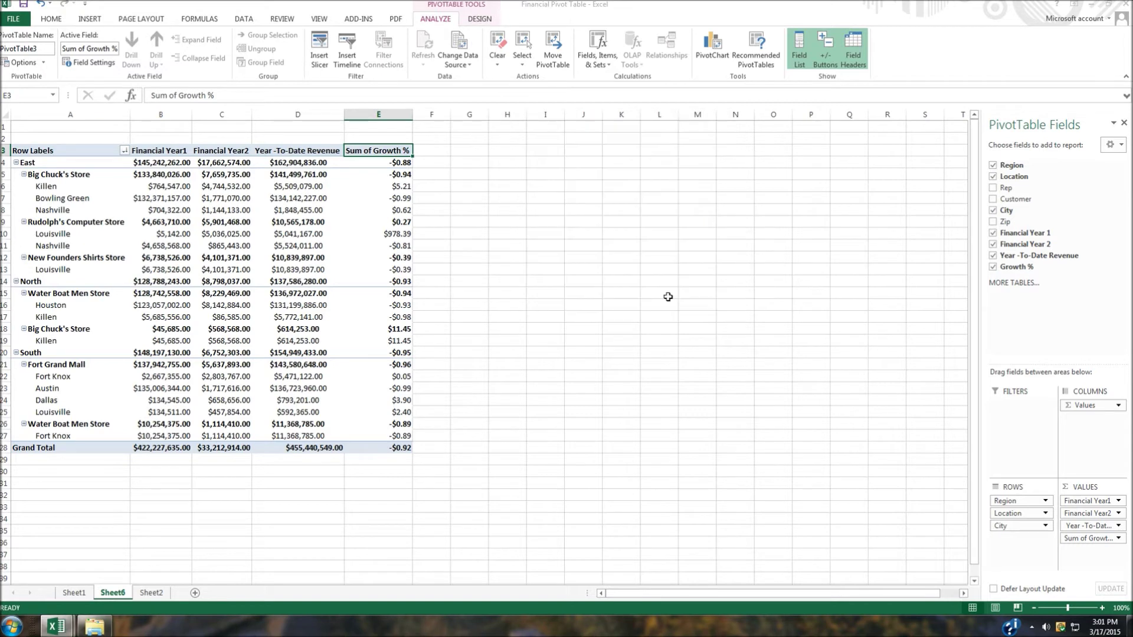
Widen the Growth% column and review its percentages in cells E4 to E27
left_click_drag(391, 114, 442, 115)
left_click(401, 163)
left_click_drag(407, 333, 417, 435)
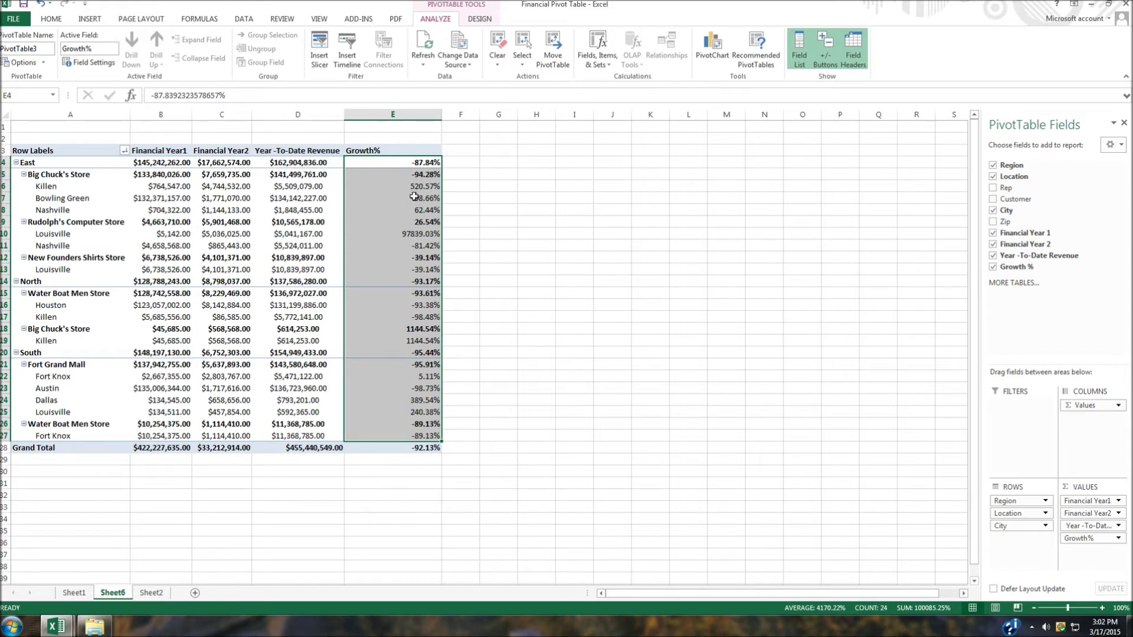
left_click(500, 162)
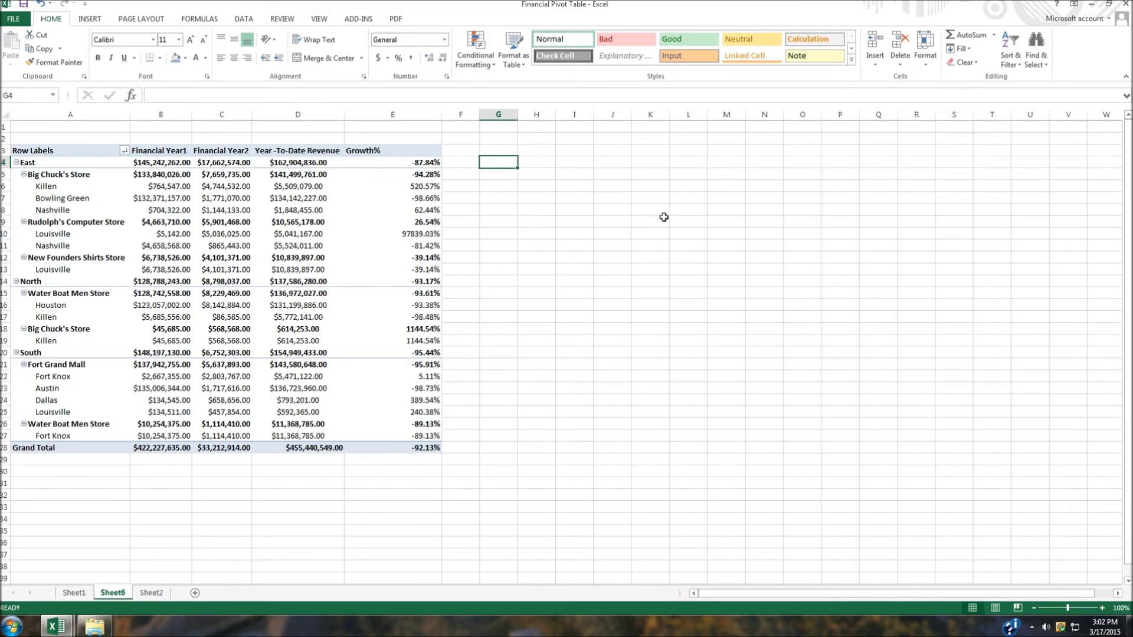
mouse_move(357, 267)
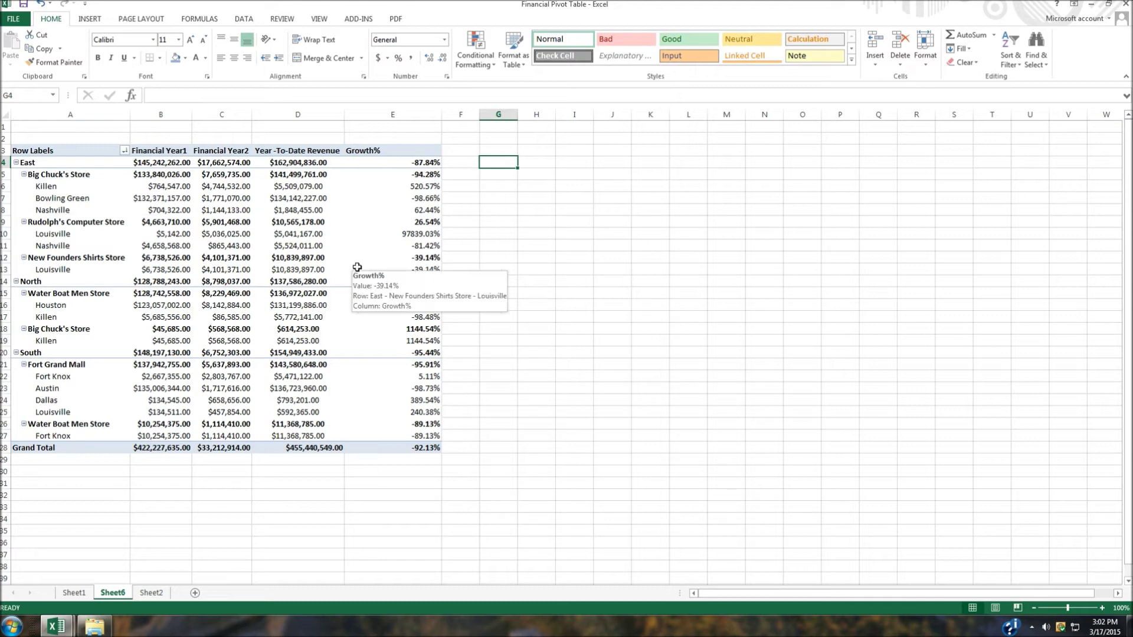
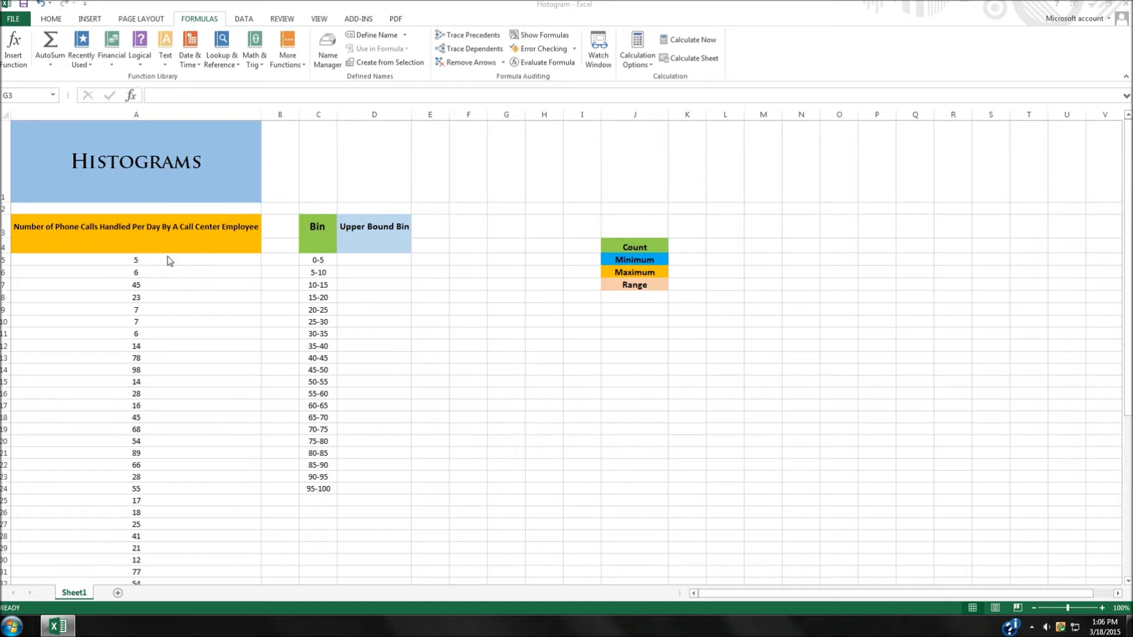
In the Histogram workbook, enter =COUNT(A5:A52) in cell K4 to count the daily phone-call values
left_click(150, 260)
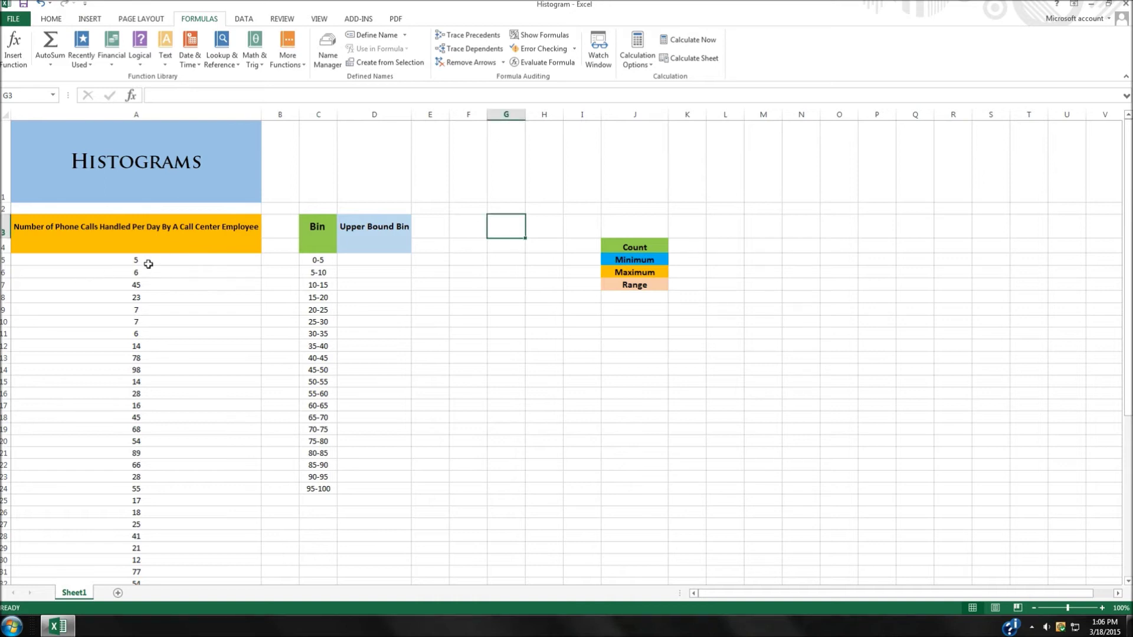
scroll(148, 263, "down", 6)
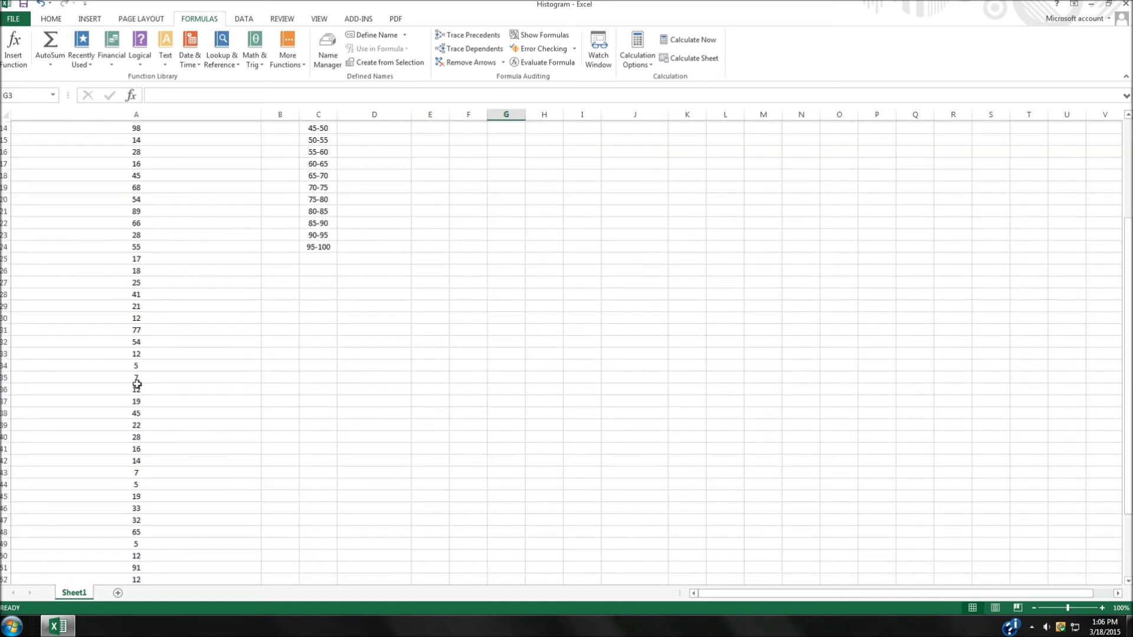
scroll(188, 429, "up", 6)
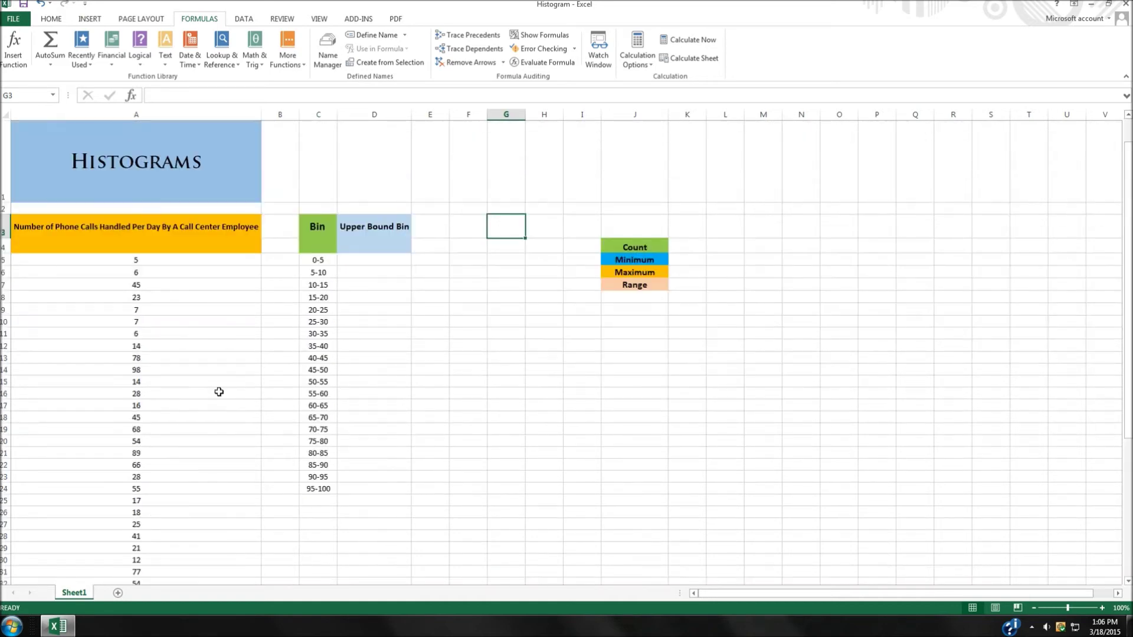
left_click(696, 247)
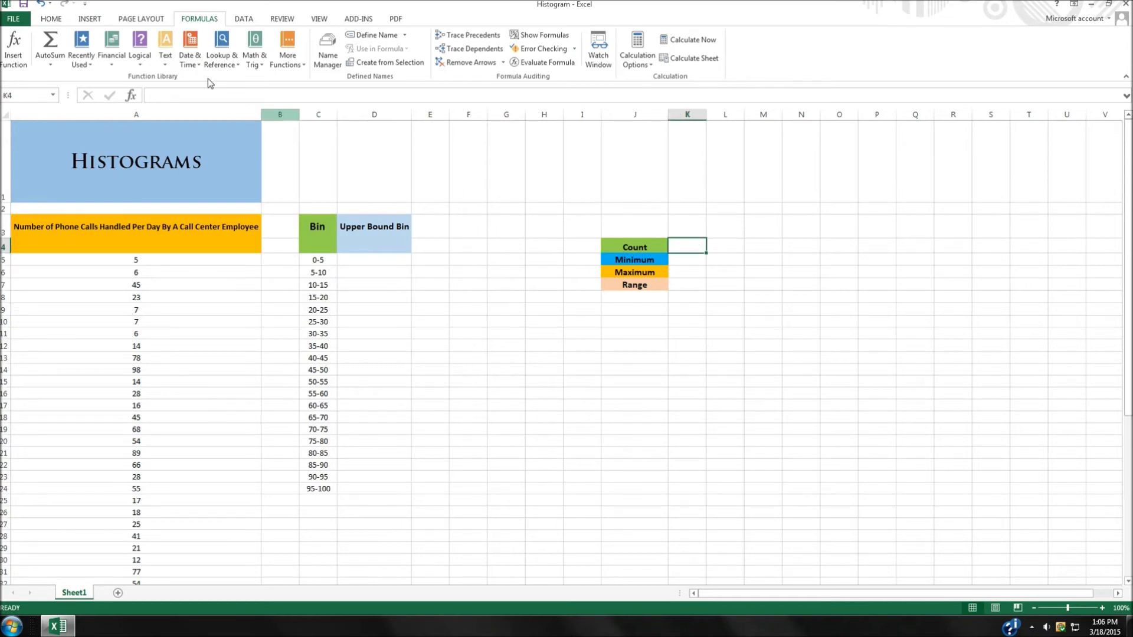
double_click(691, 248)
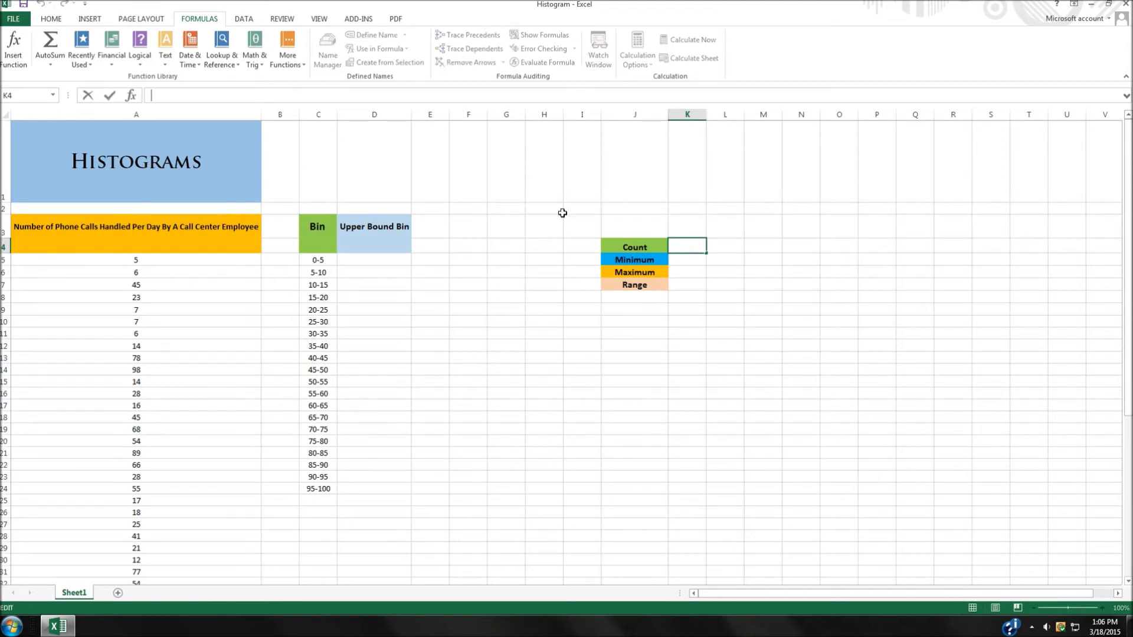
type("=co")
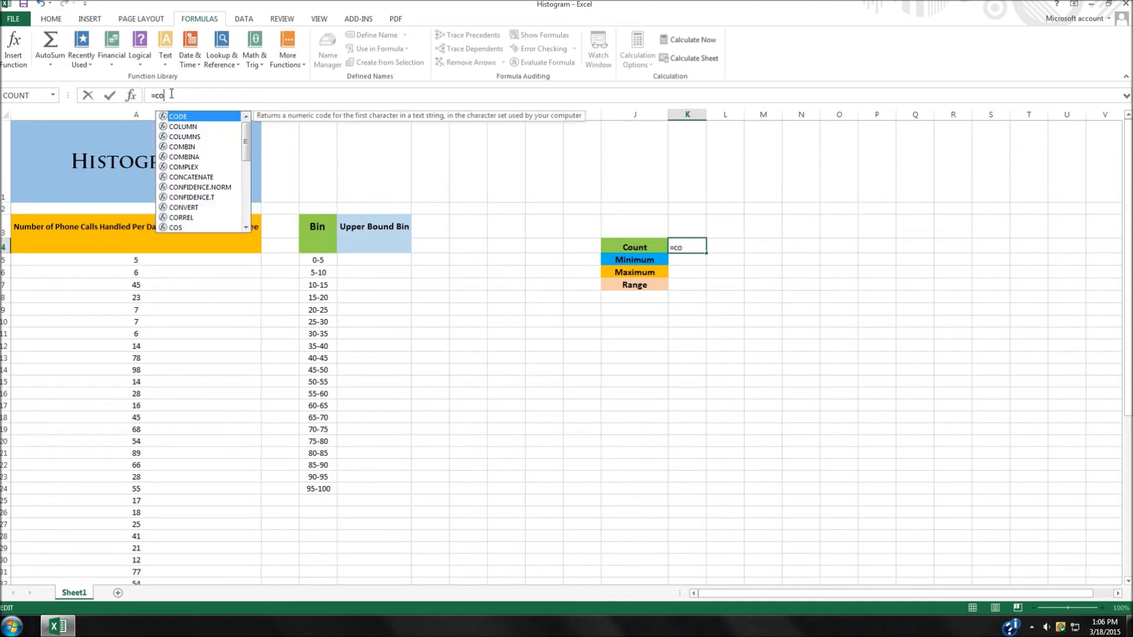
type("unt")
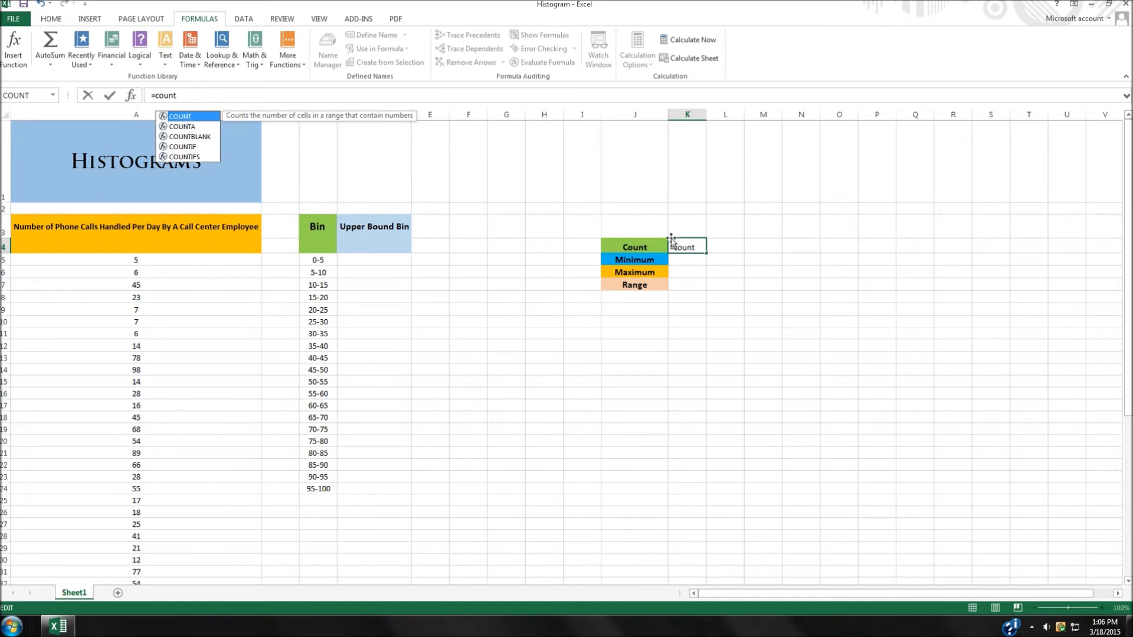
left_click(188, 92)
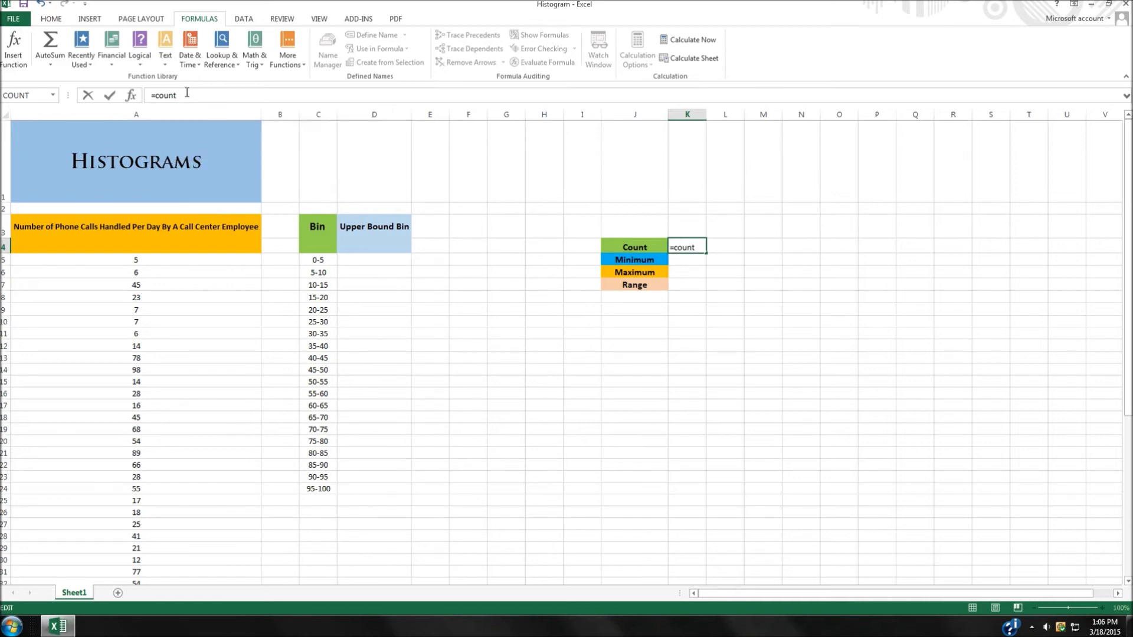
type("(")
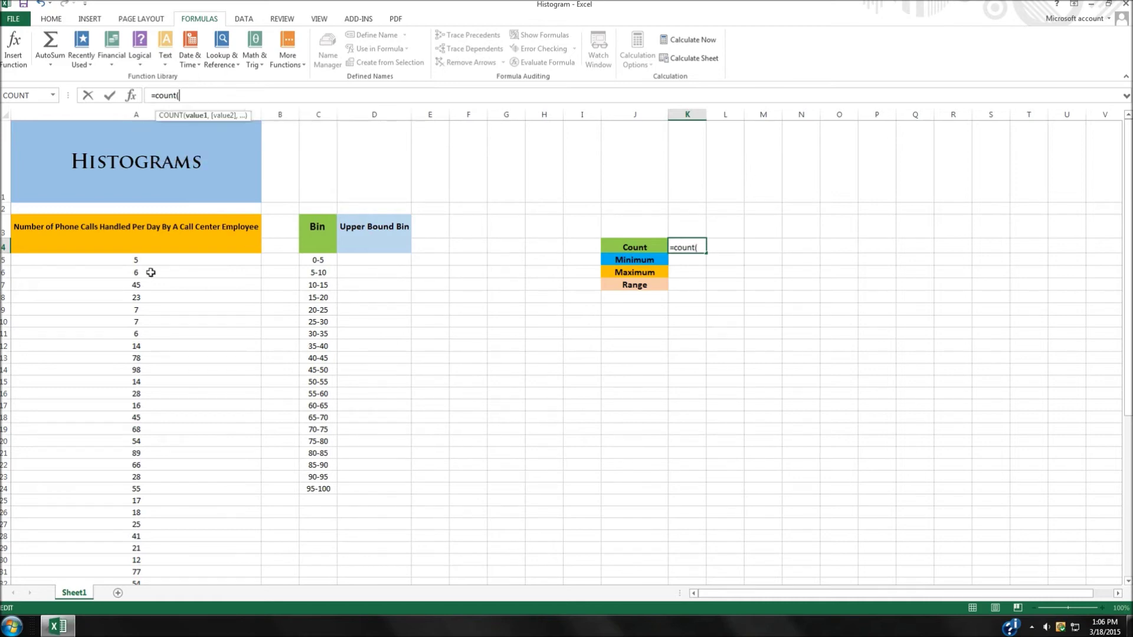
left_click(230, 257)
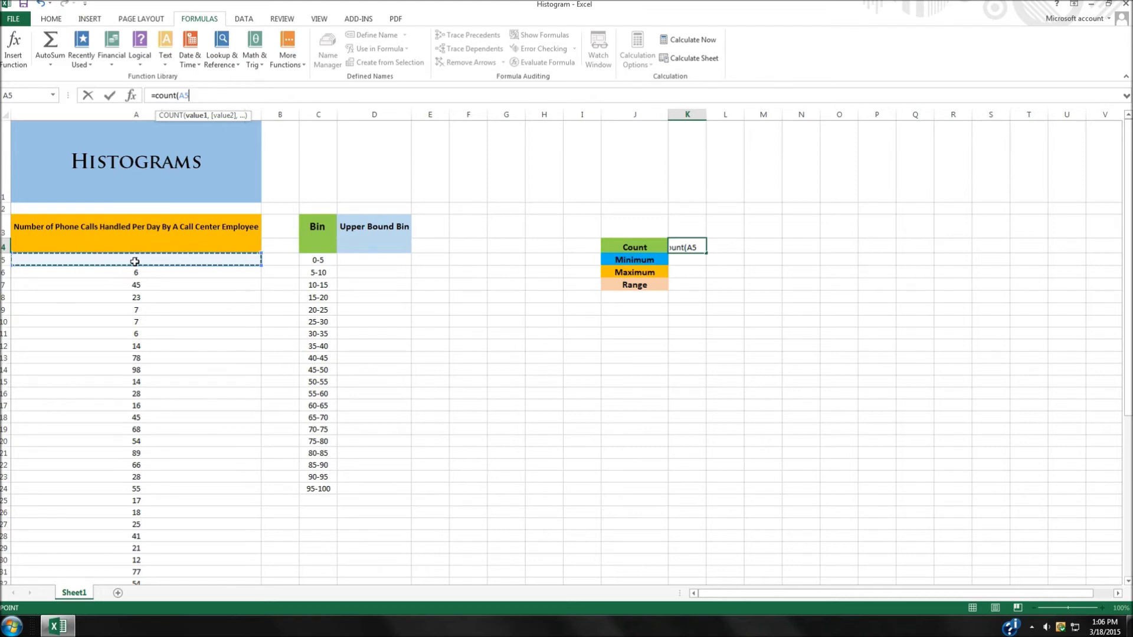
key("ctrl+shift+Down")
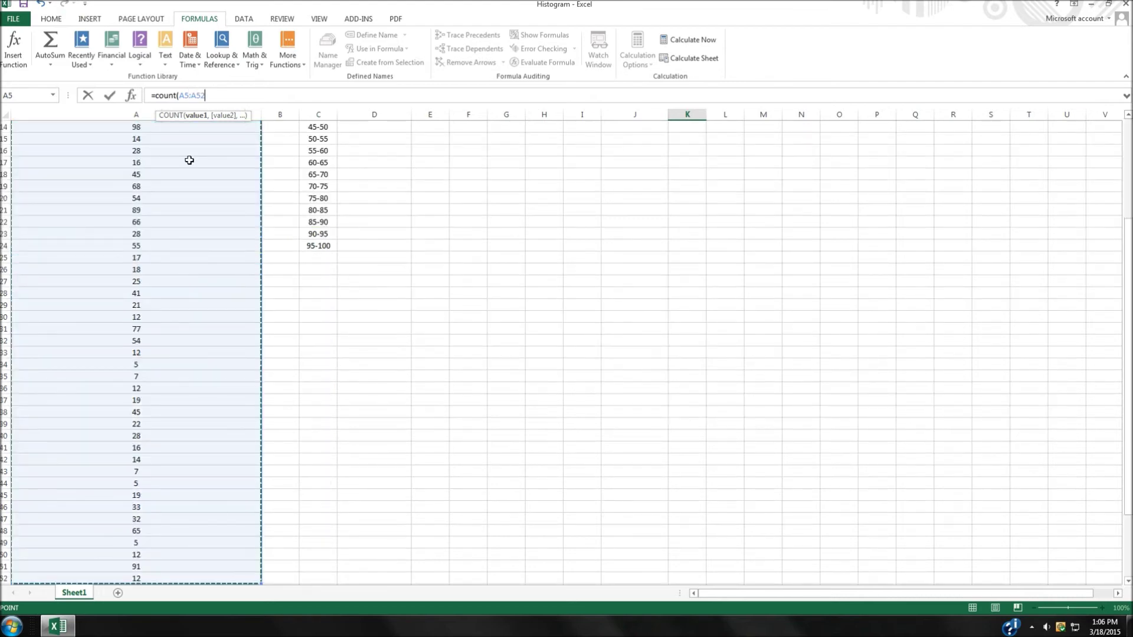
left_click_drag(1127, 232, 1127, 127)
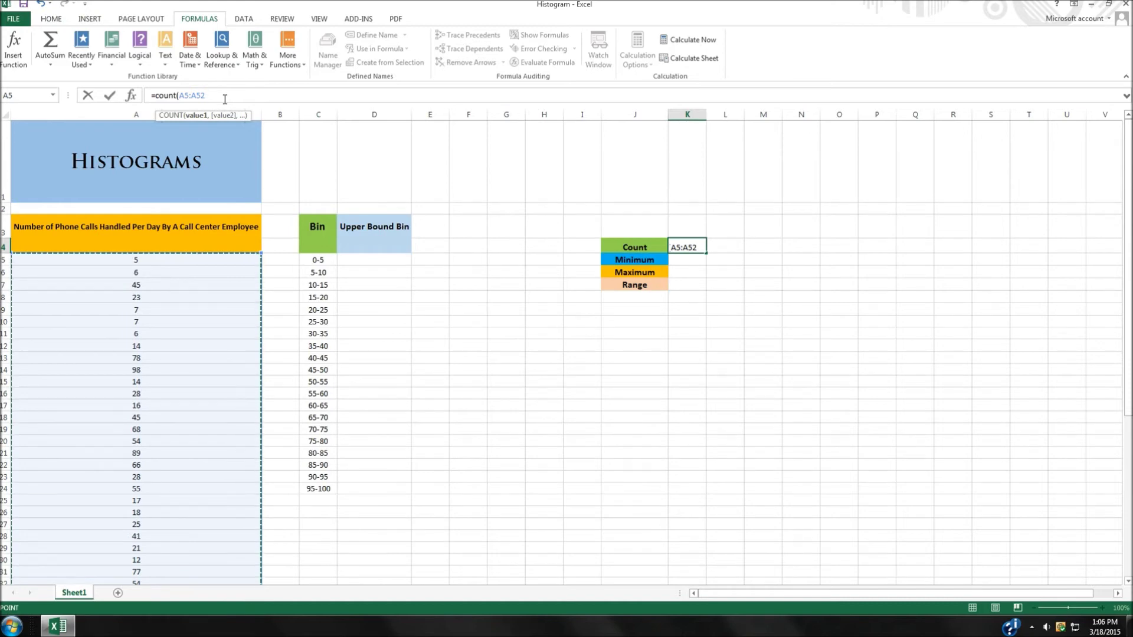
type(")")
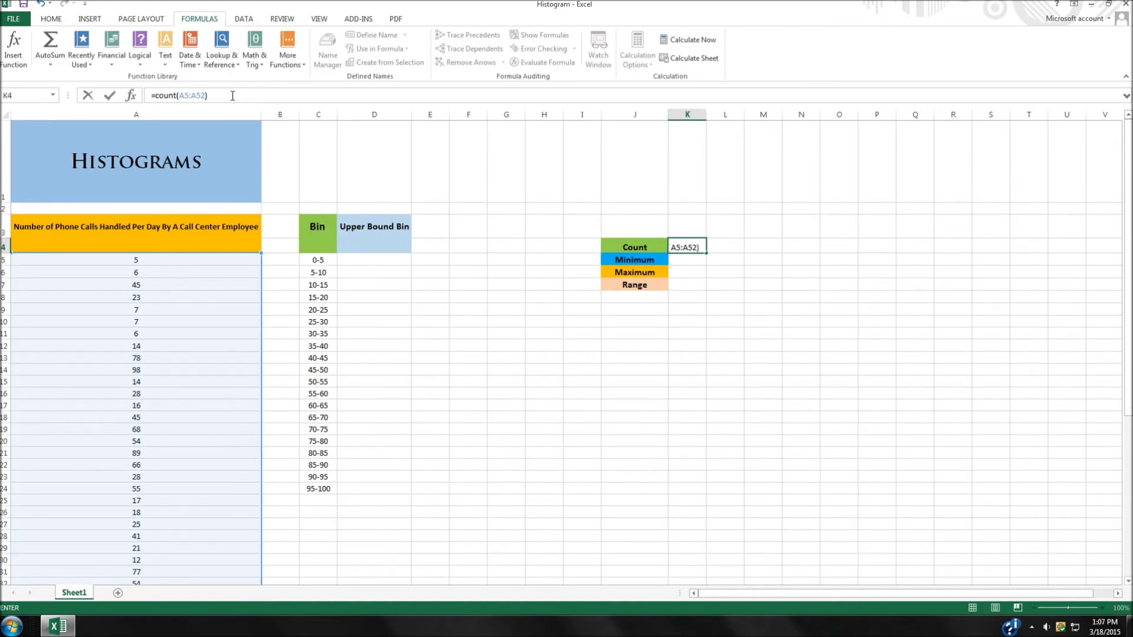
key("Return")
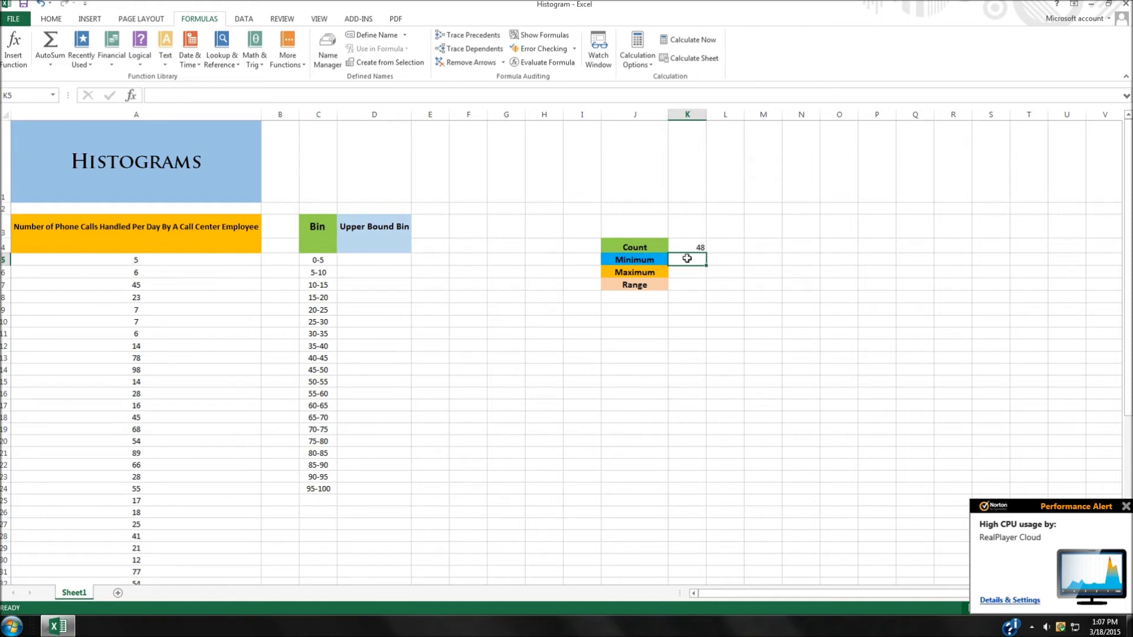
Enter =MIN(A5:A52) in cell K5 to find the minimum number of daily phone calls
left_click(281, 96)
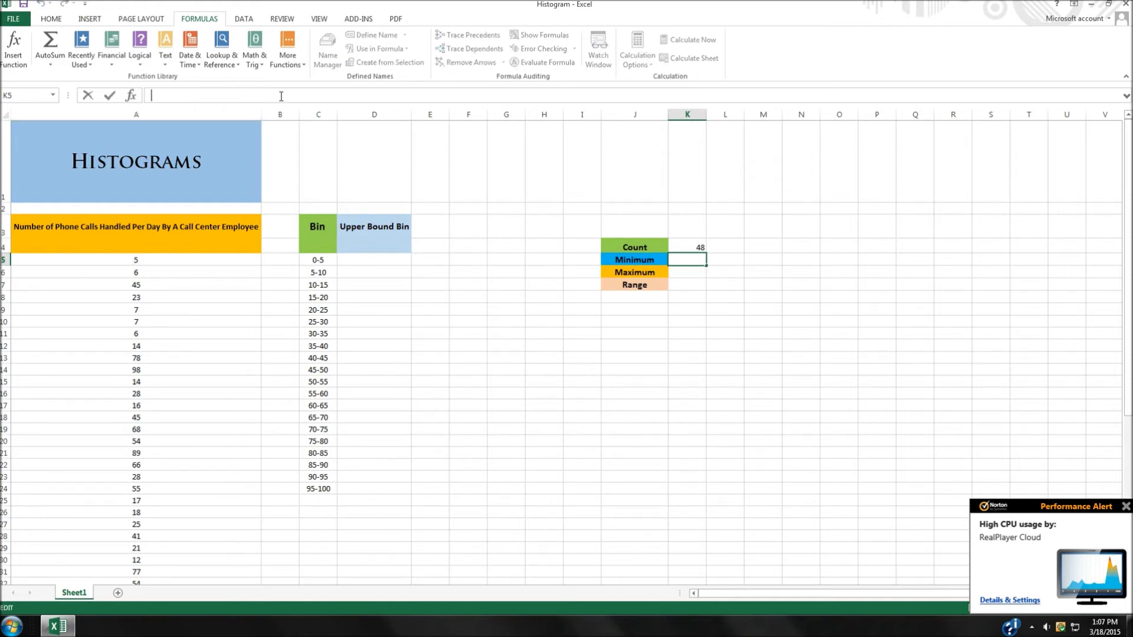
type("=")
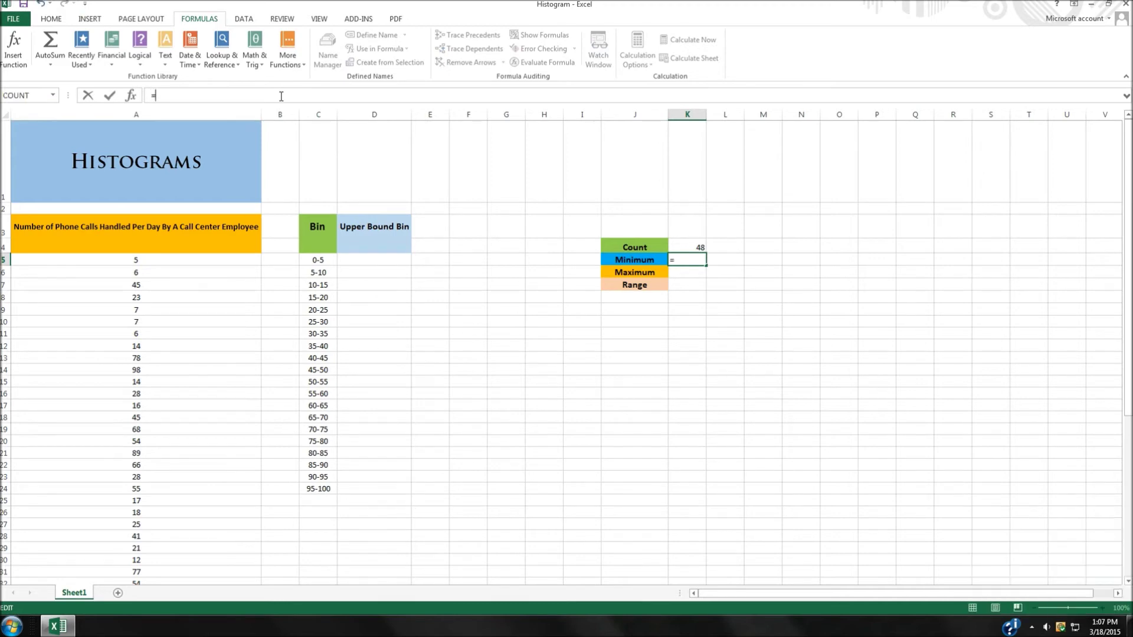
type("min")
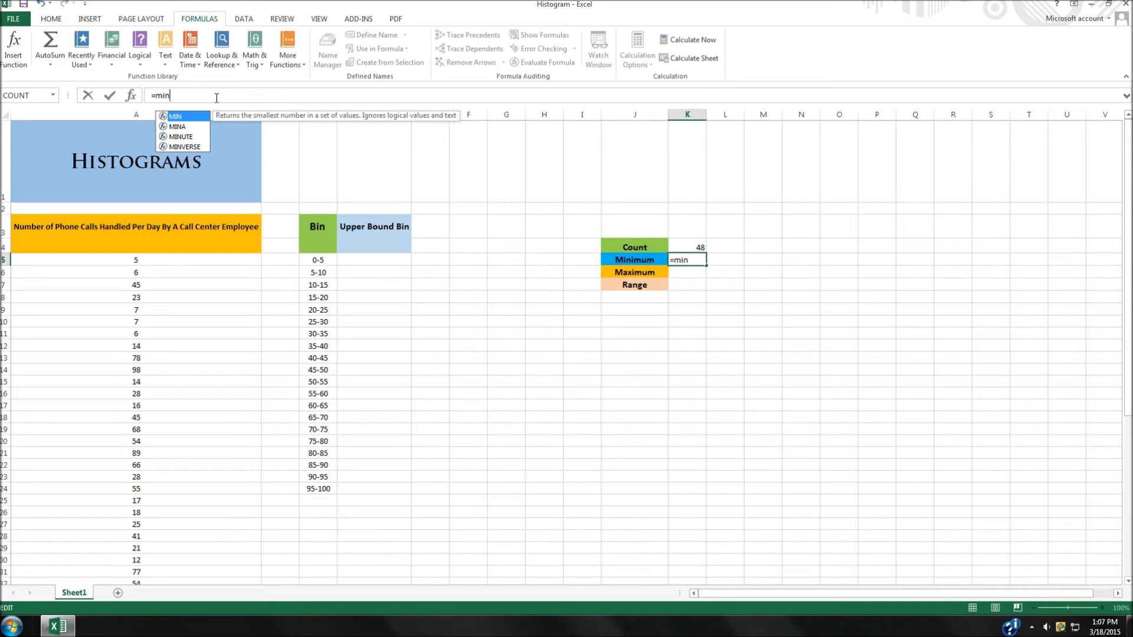
type("(")
left_click(142, 262)
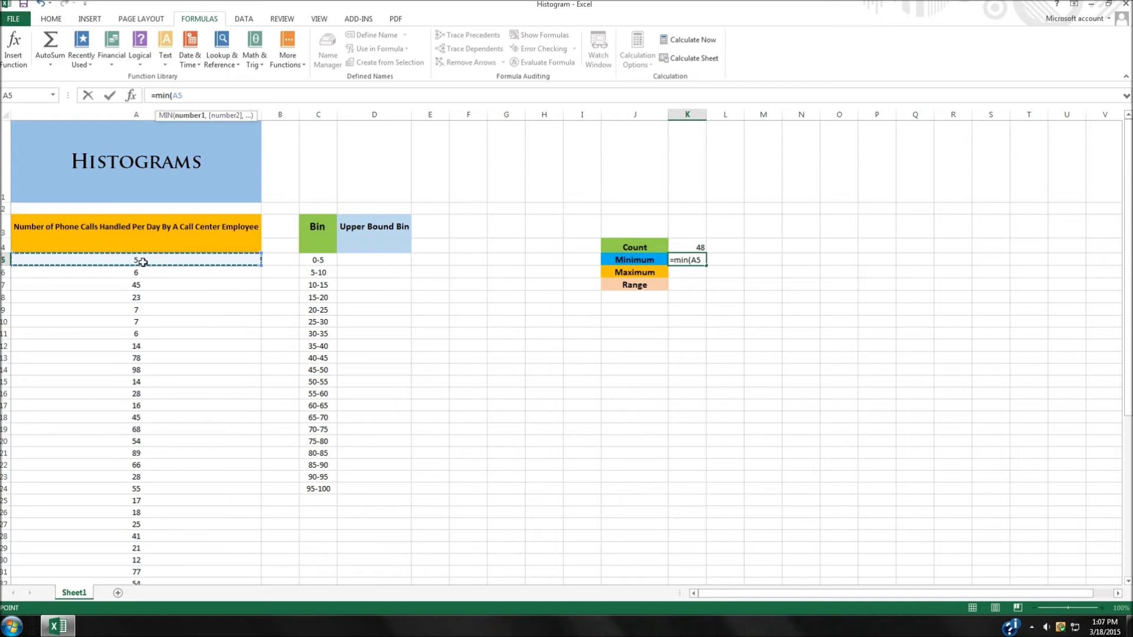
key("ctrl+shift+Down")
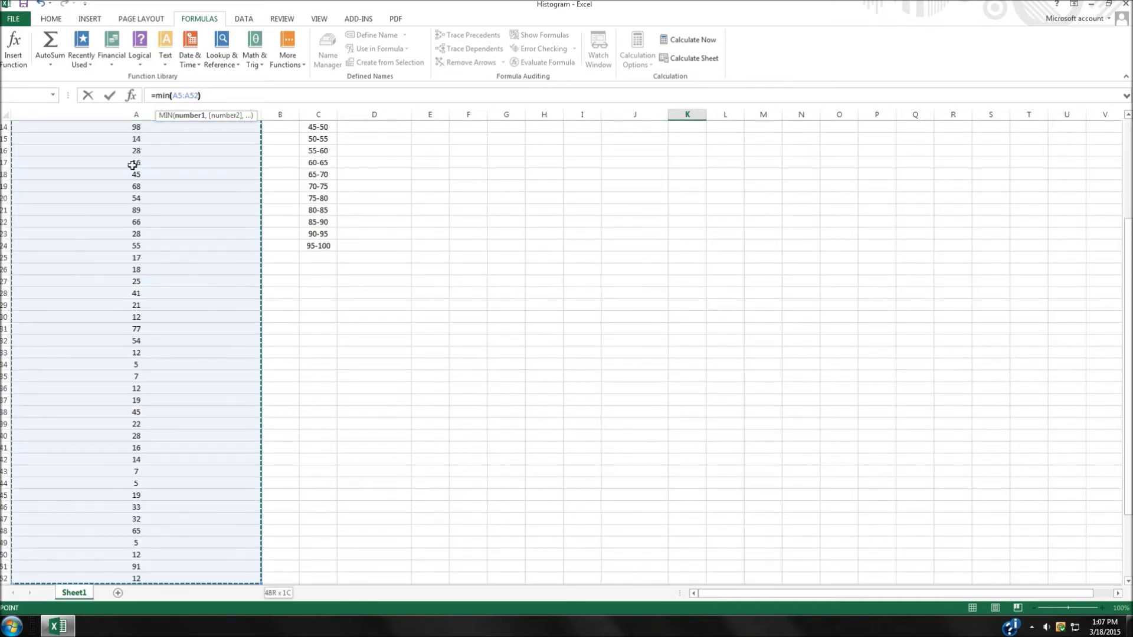
type(")")
left_click_drag(1128, 247, 1128, 137)
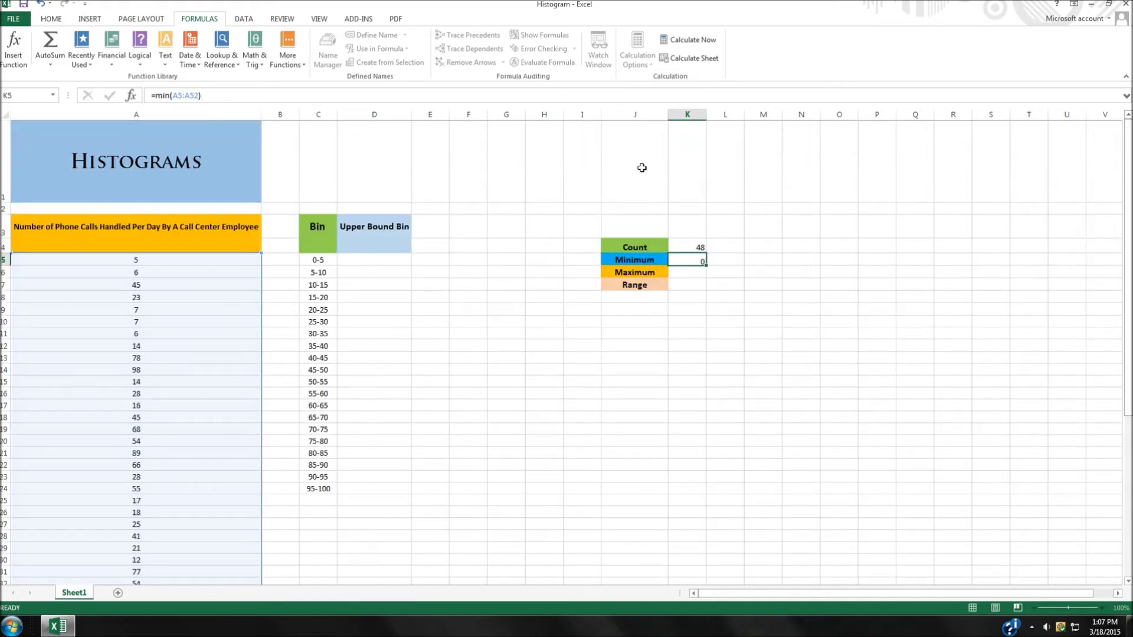
key("Return")
left_click(679, 259)
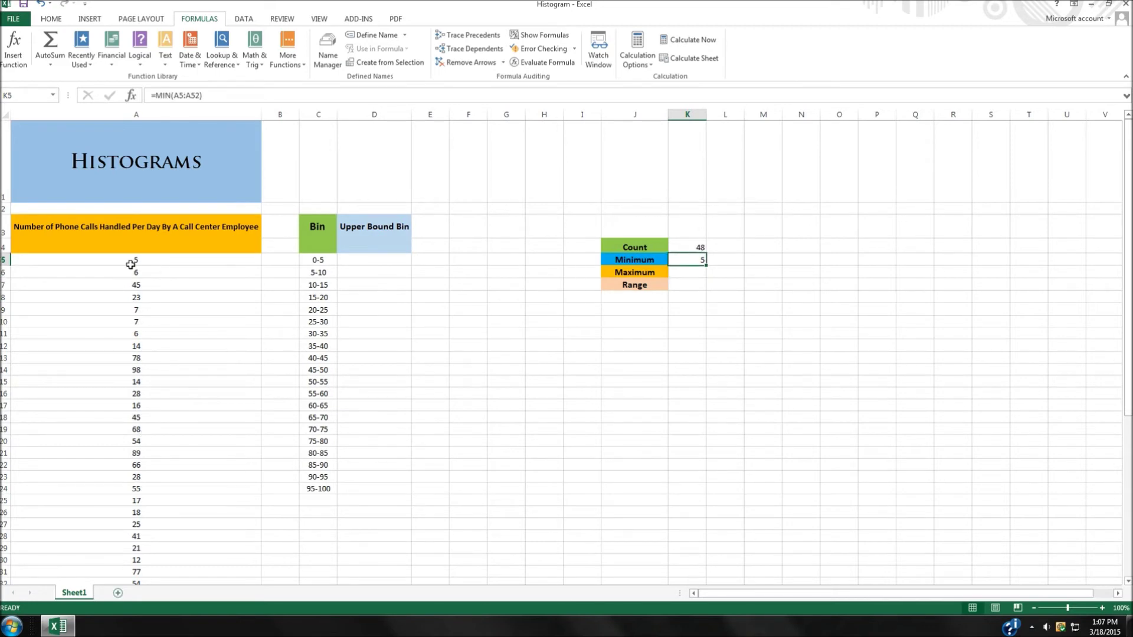
Enter =MAX(A5:A52) in cell K6 to find the maximum number of daily phone calls
left_click(687, 273)
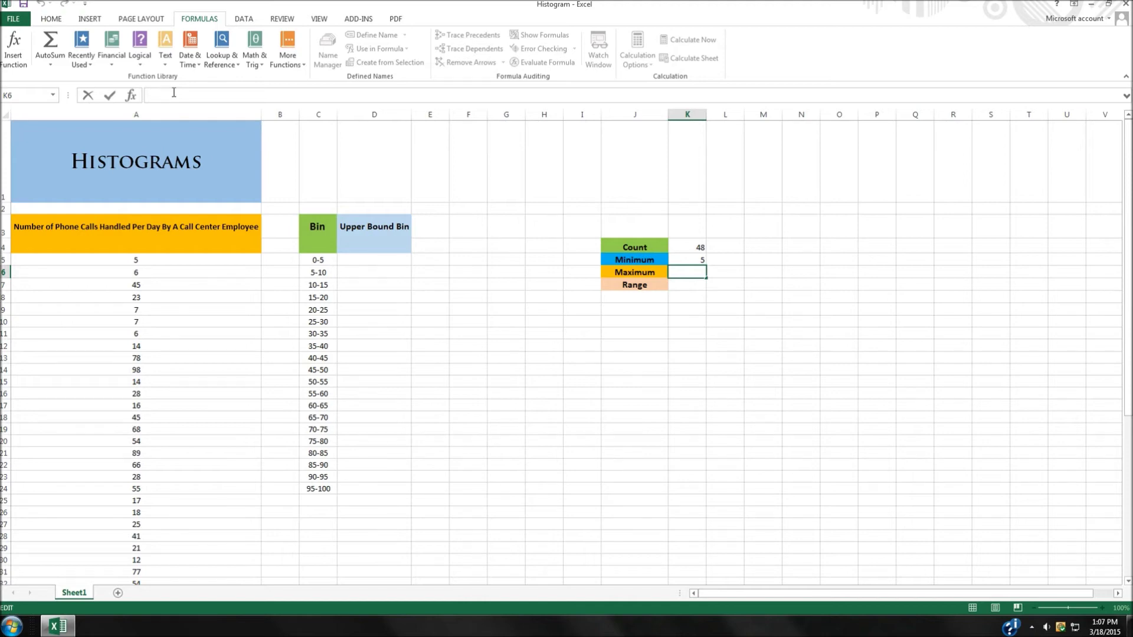
type("=m")
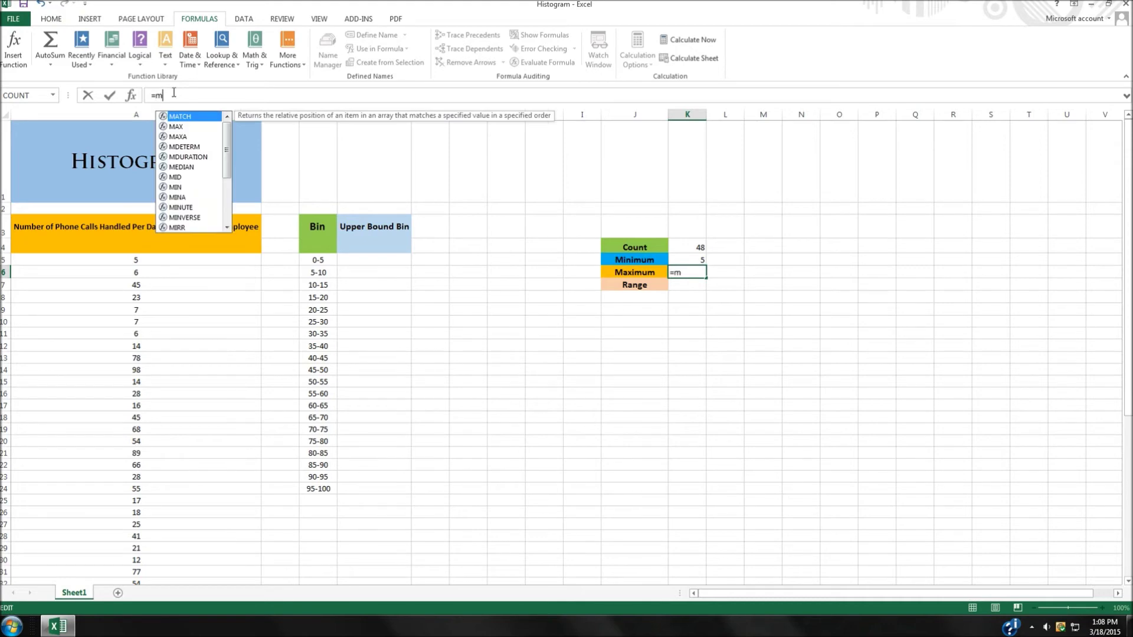
type("ax(")
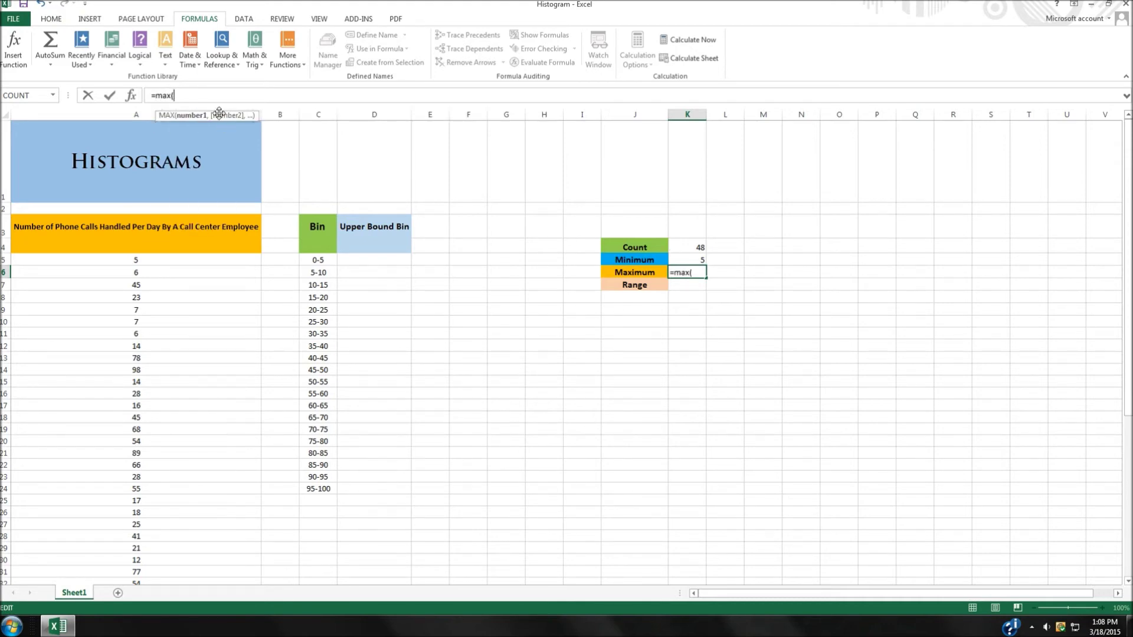
left_click(179, 260)
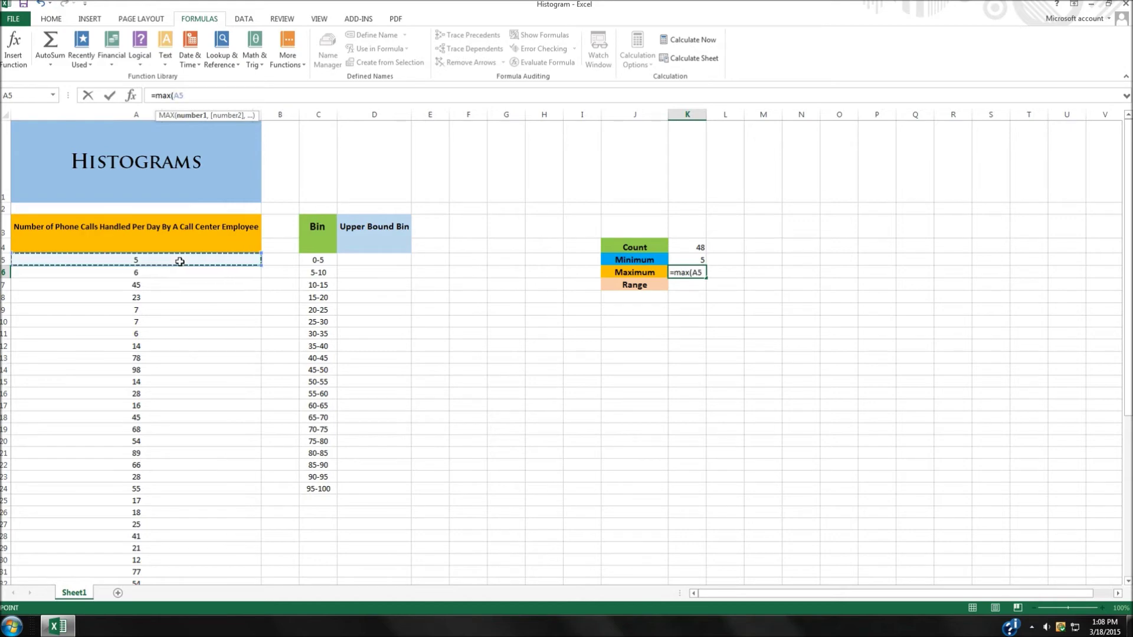
key("ctrl+shift+Down")
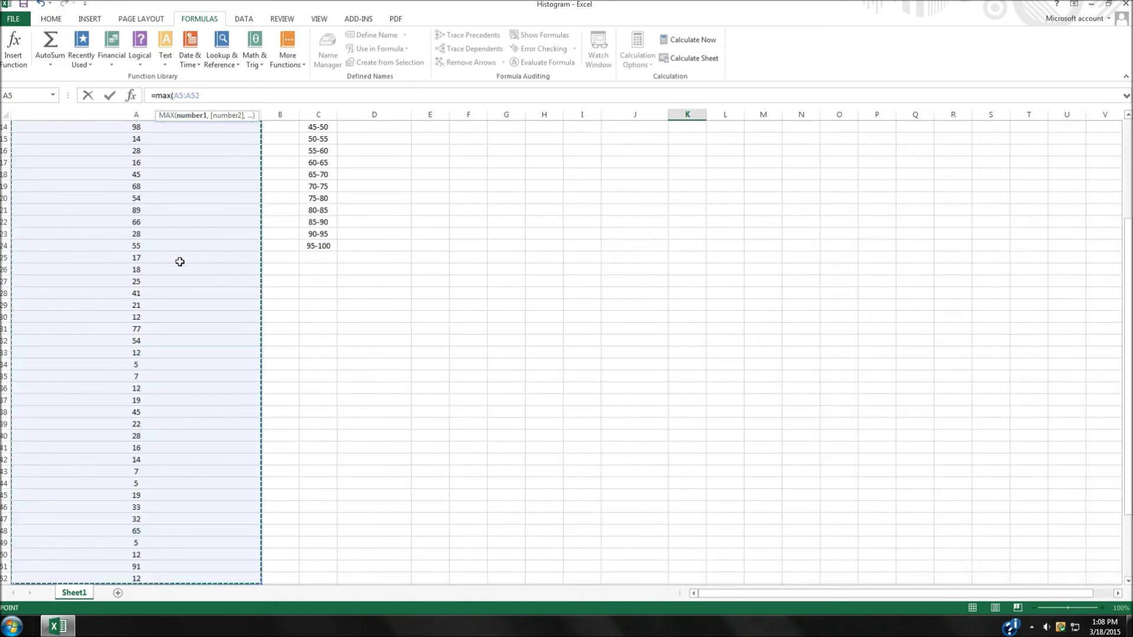
key("Return")
scroll(660, 136, "up", 3)
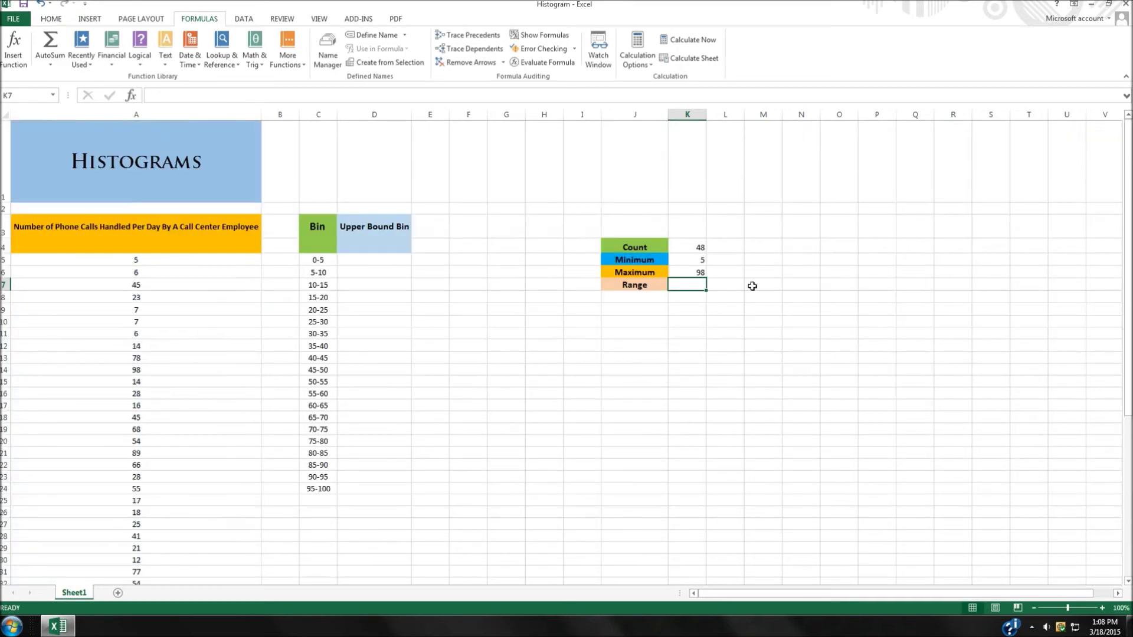
left_click(701, 273)
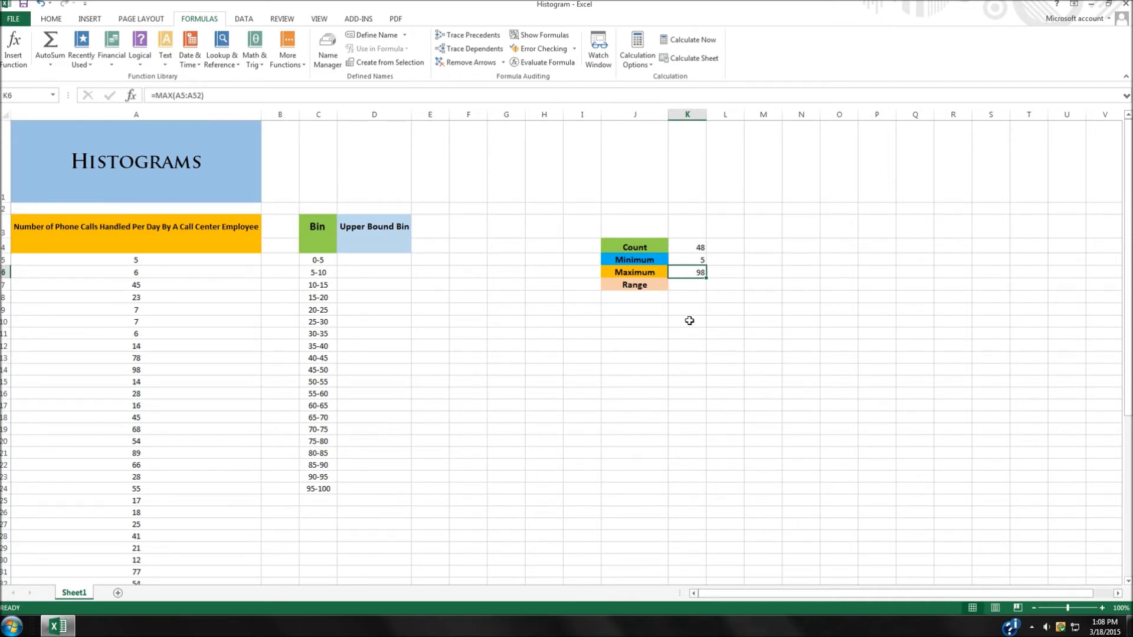
Try to calculate the range in cell K7 with =K5-K6, and check the cells it refers to
left_click(692, 287)
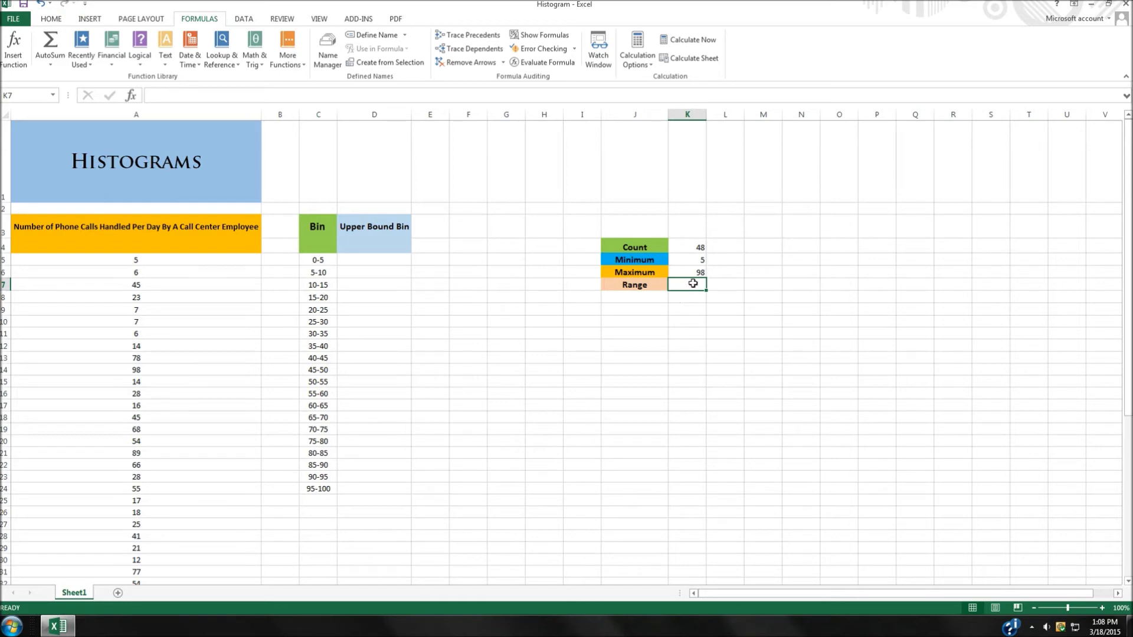
left_click(218, 95)
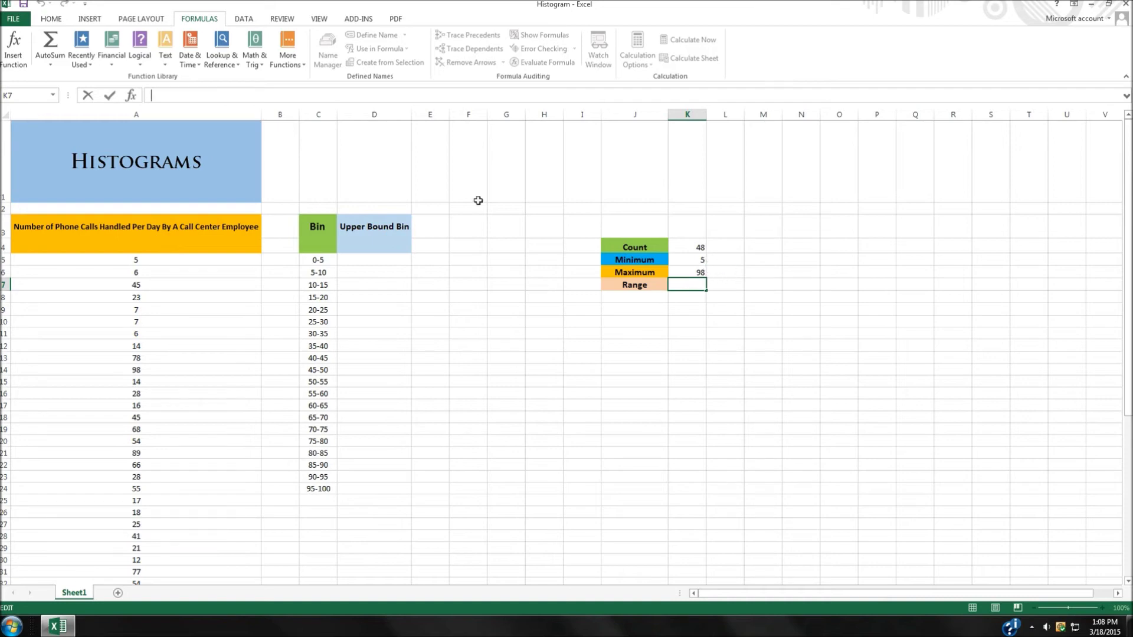
type("=")
left_click(694, 262)
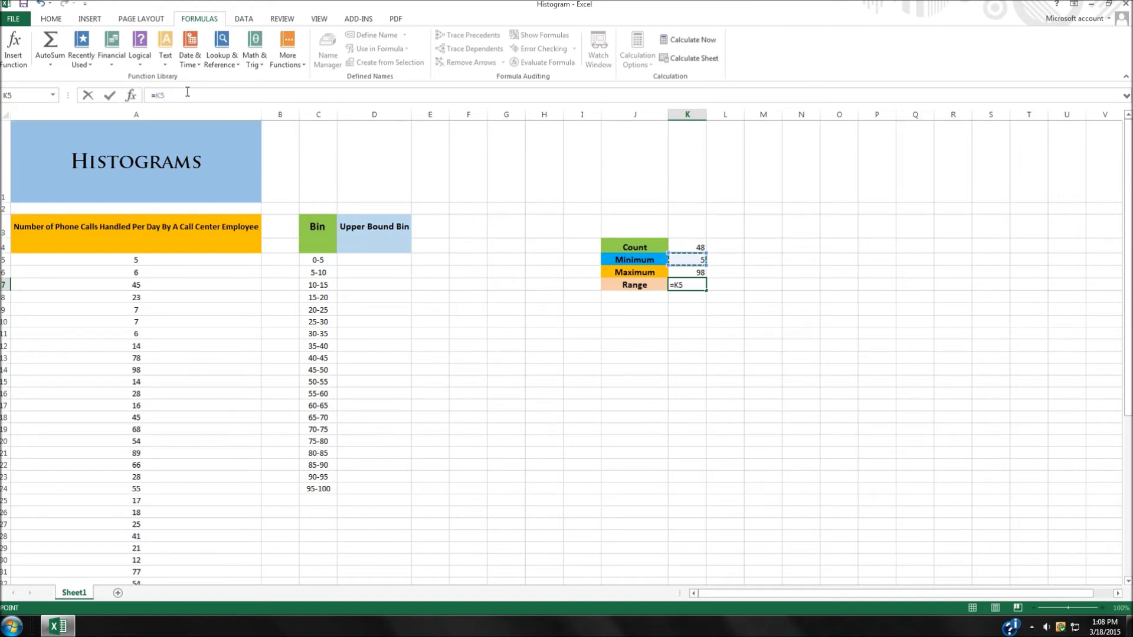
left_click(687, 272)
key("Return")
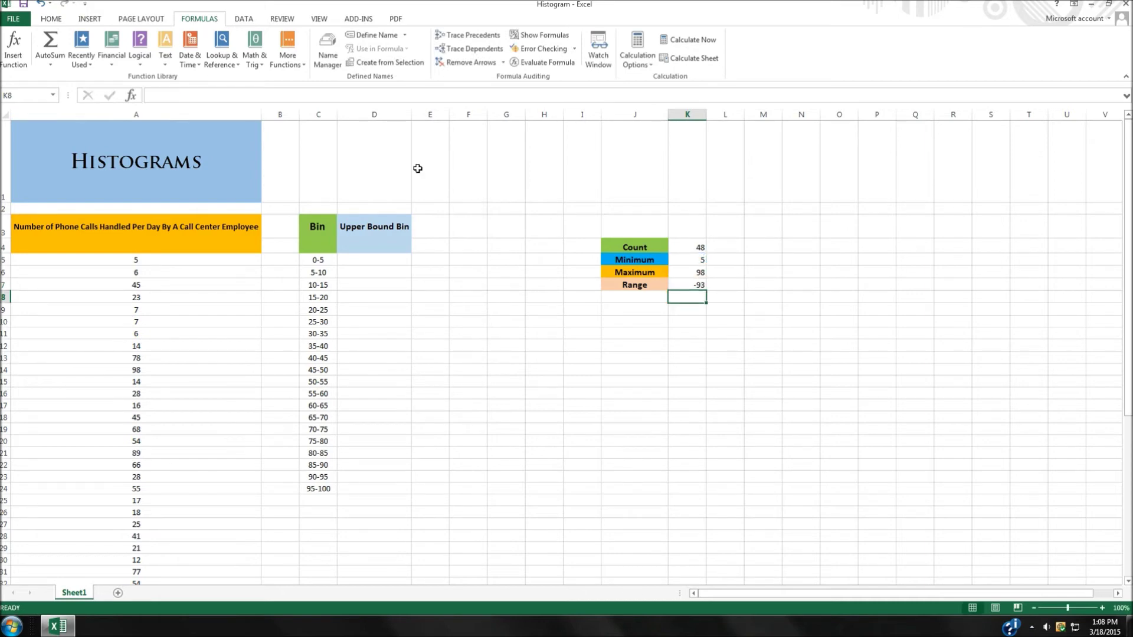
left_click(697, 260)
left_click(695, 276)
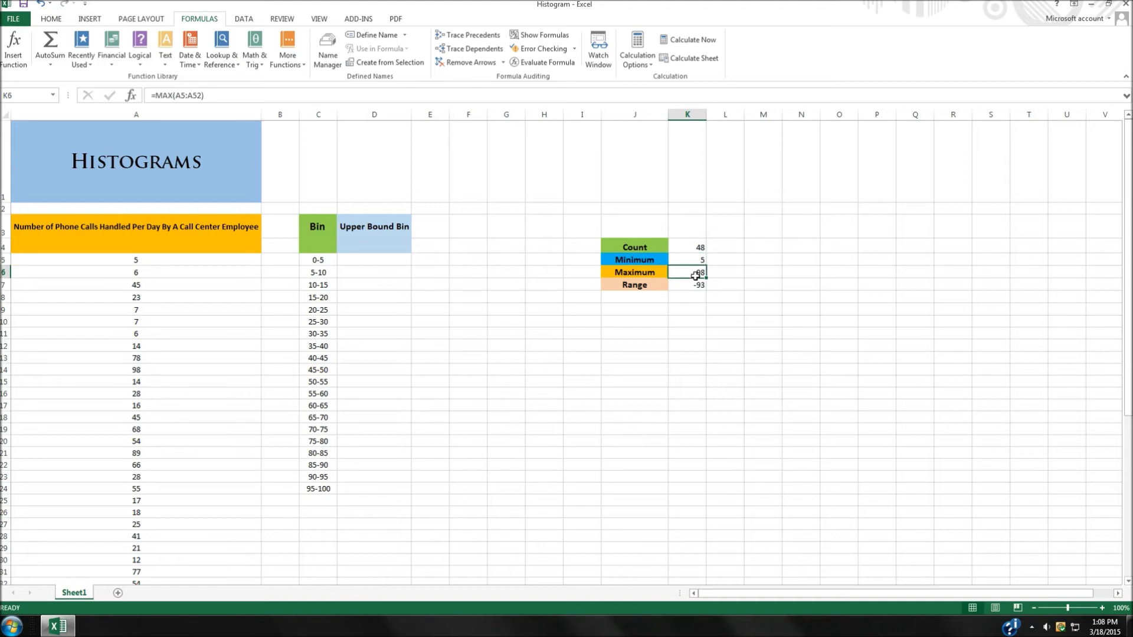
left_click(700, 287)
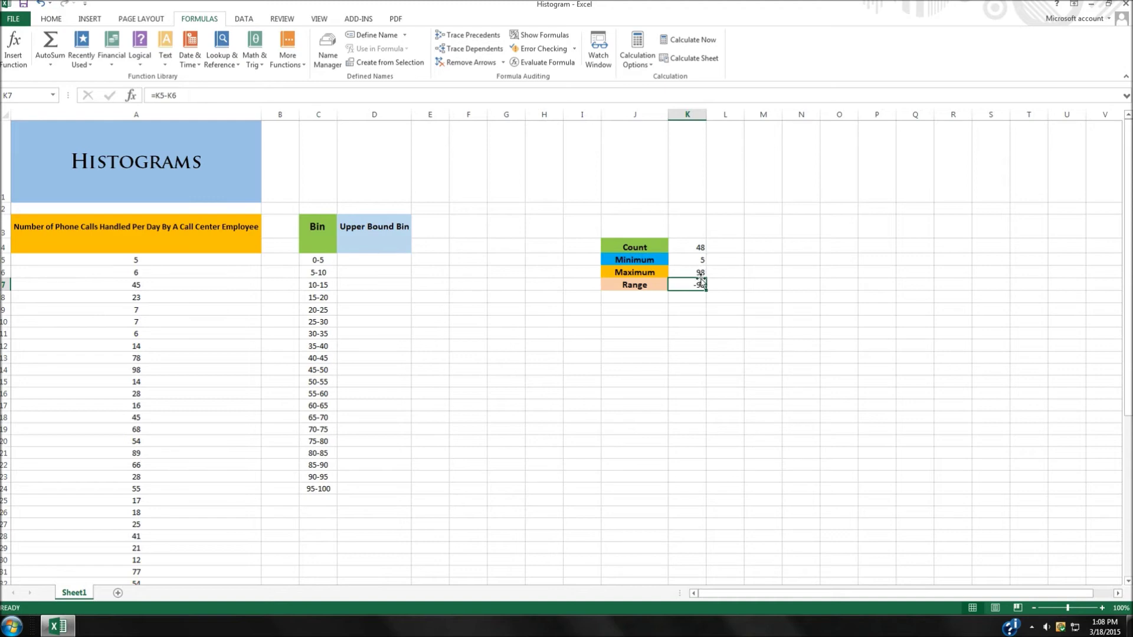
left_click(696, 260)
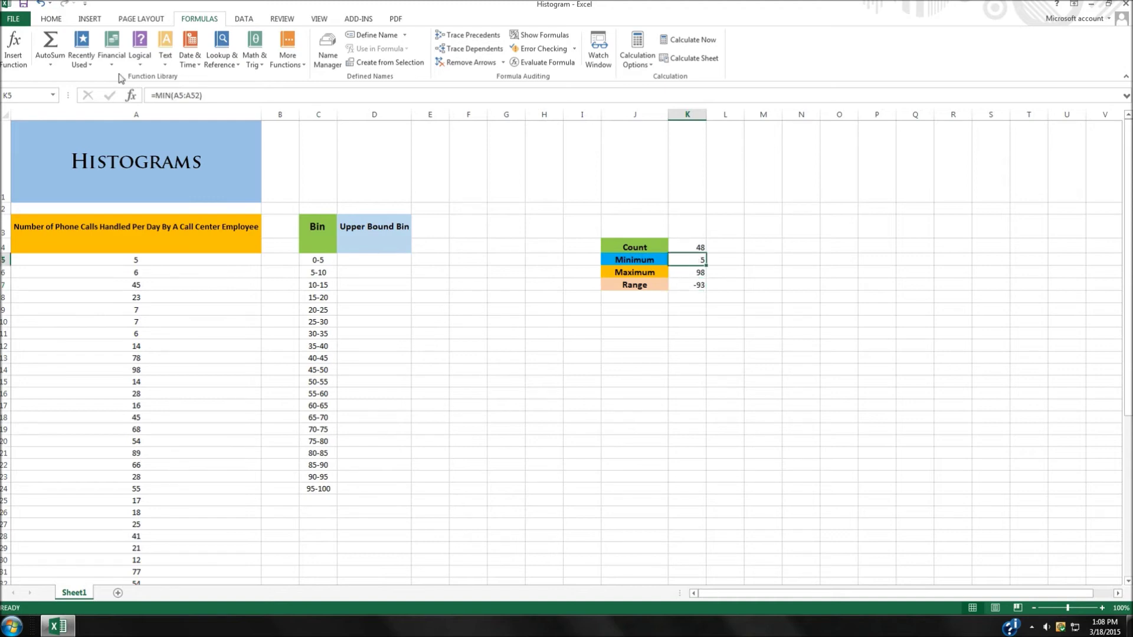
left_click_drag(203, 96, 182, 96)
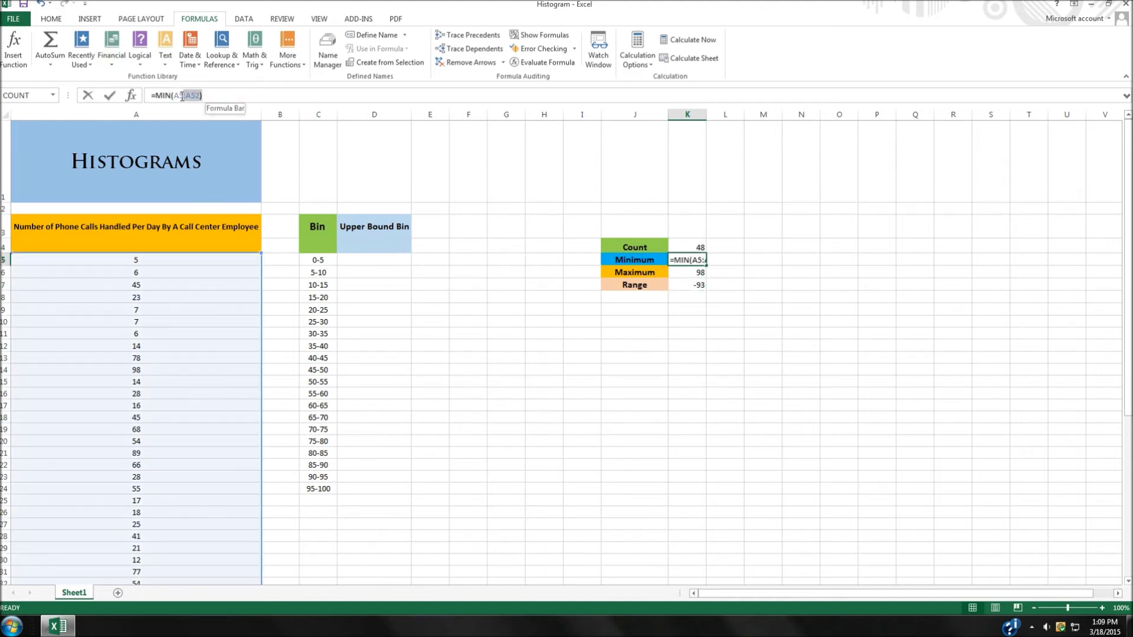
key("BackSpace")
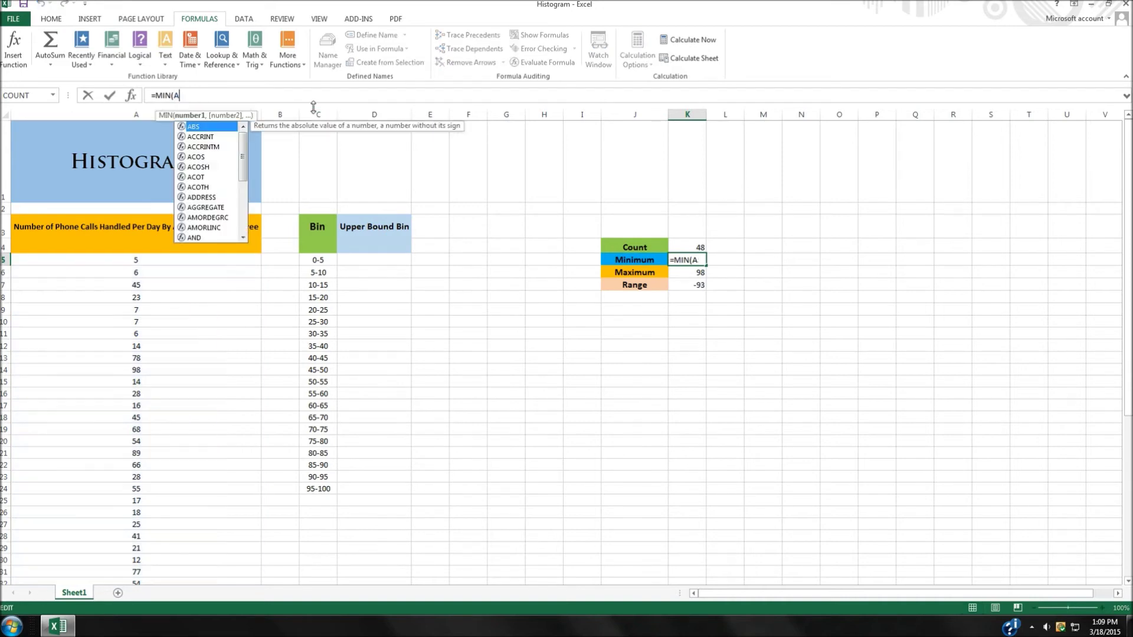
left_click(700, 273)
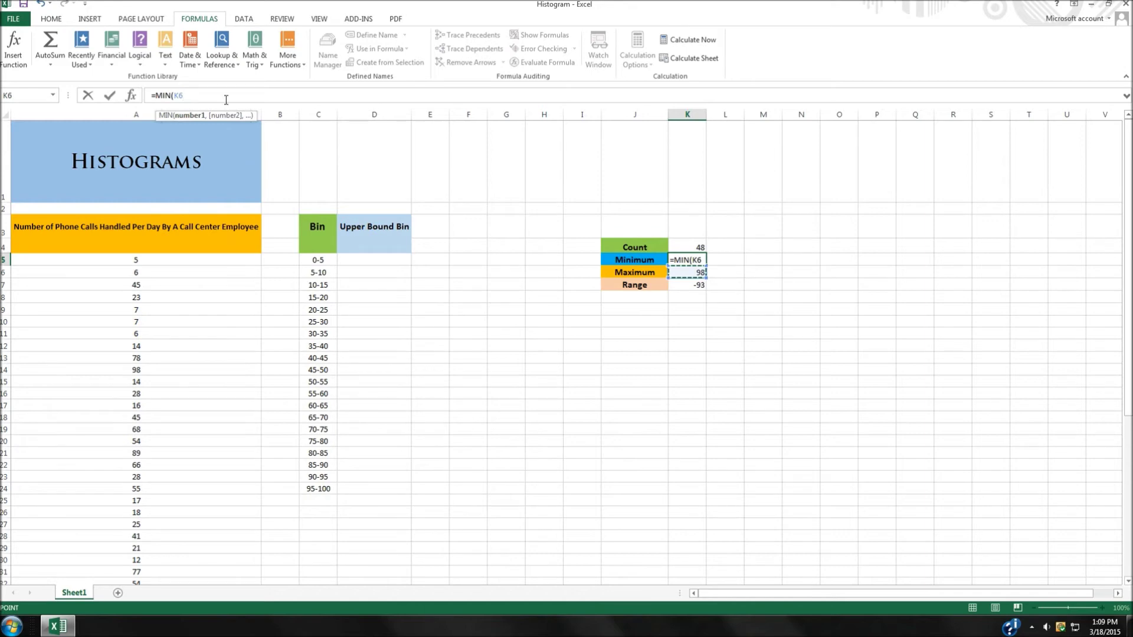
type("-")
left_click(721, 262)
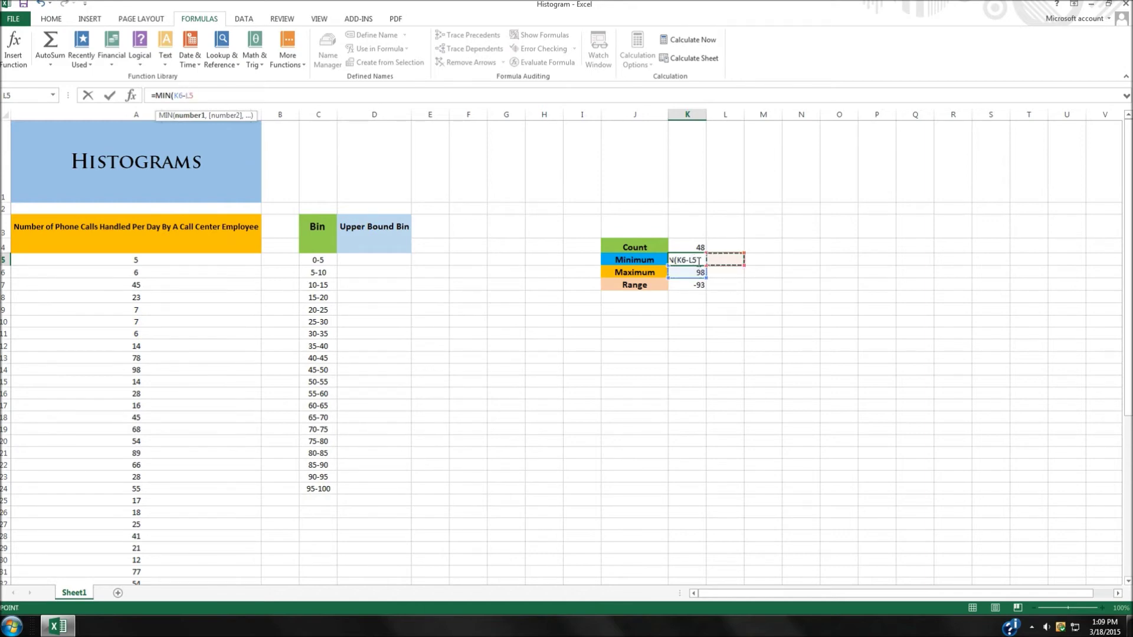
left_click(785, 261)
left_click(727, 260)
key("F2")
Clear the mistaken formula from the Minimum cell K5 and enter the value 5 instead
left_click_drag(198, 95, 162, 97)
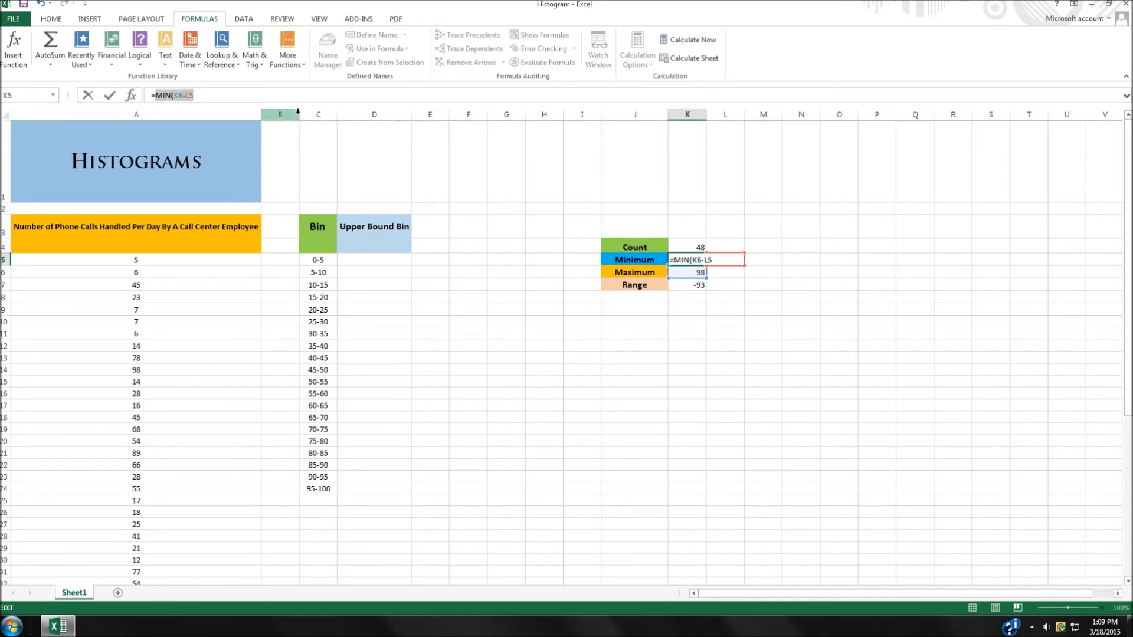
key("BackSpace")
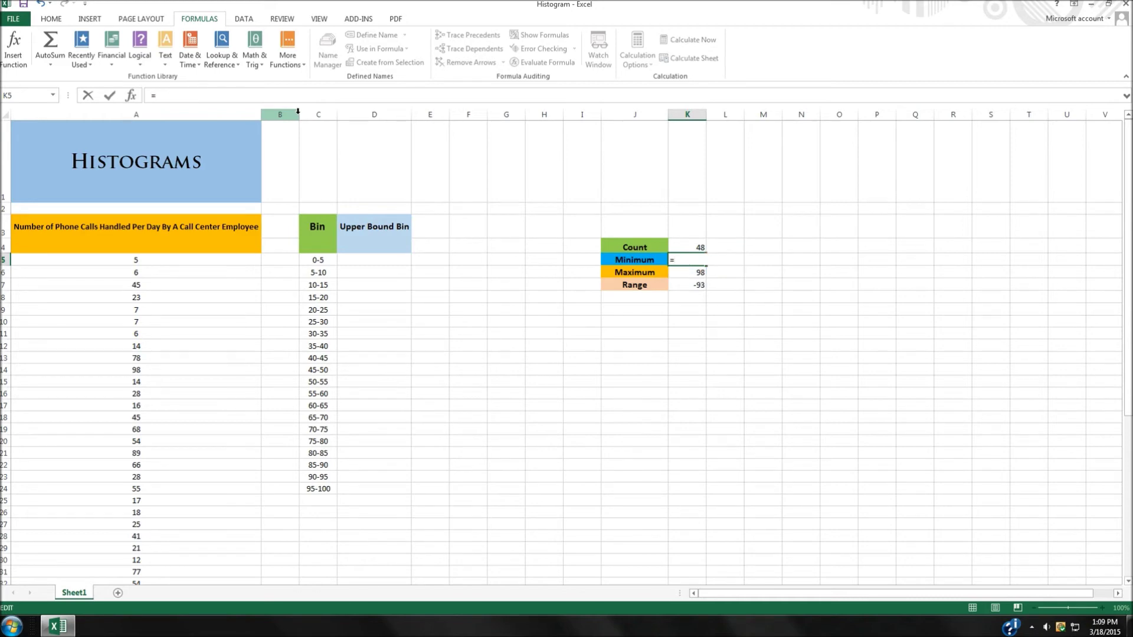
key("BackSpace")
type("5")
key("Return")
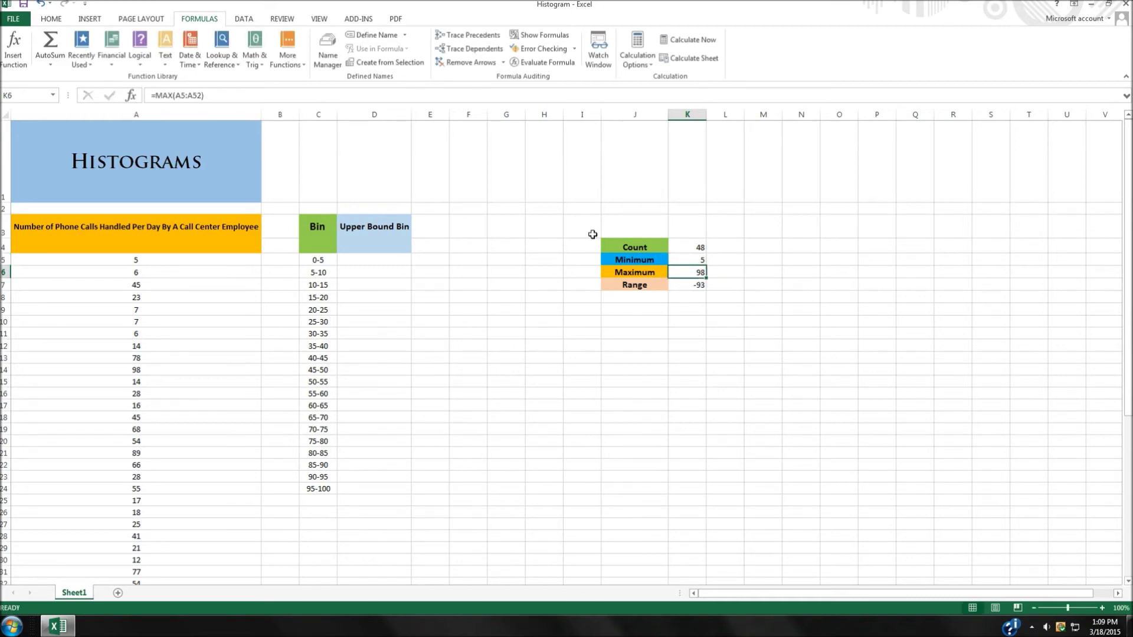
left_click(699, 283)
left_click(696, 261)
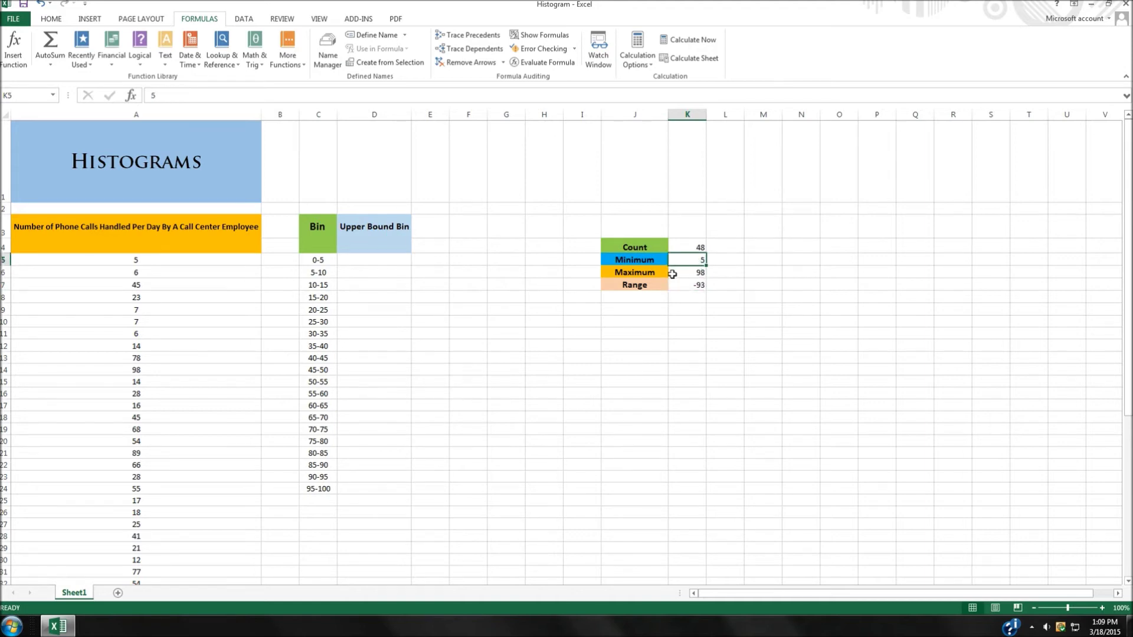
double_click(155, 94)
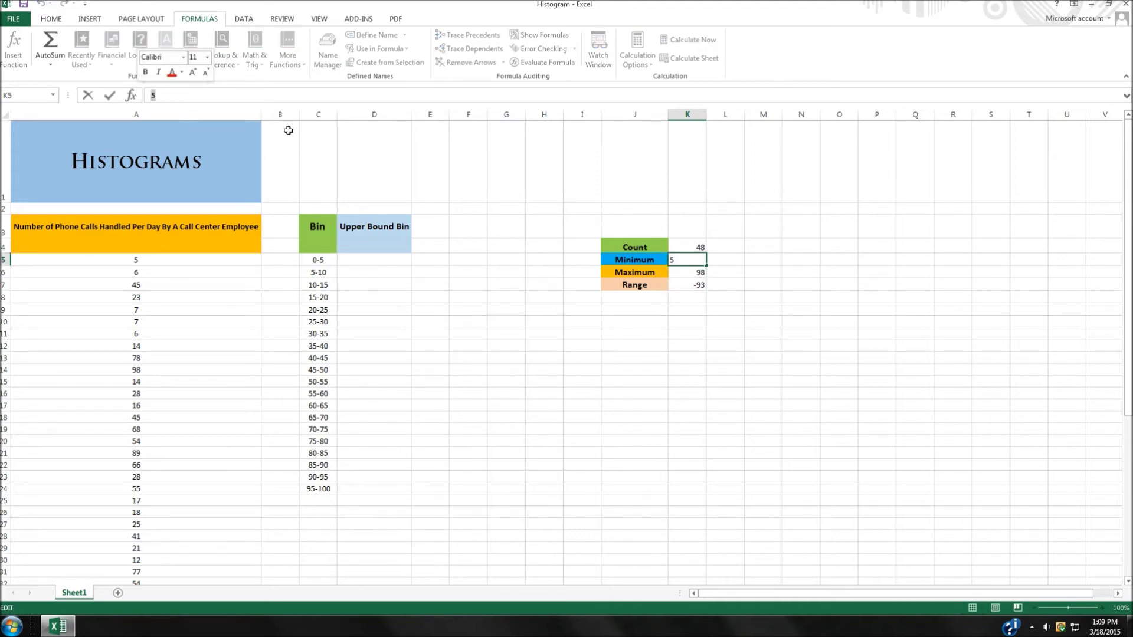
key("BackSpace")
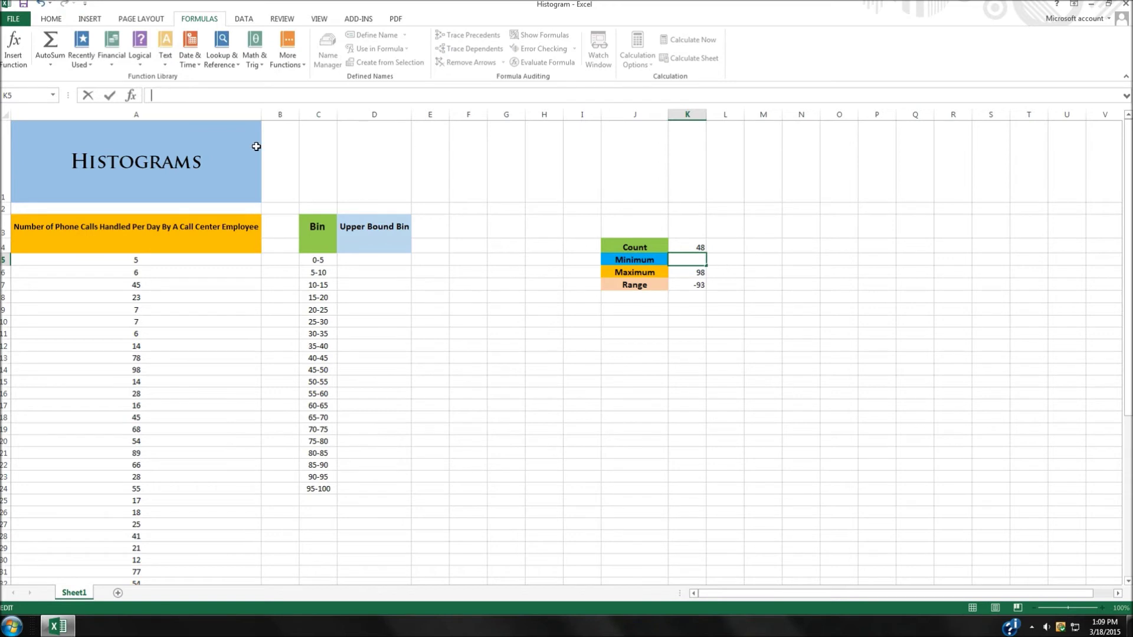
key("Escape")
Replace the Range formula in cell K7 with =K6-K5 to subtract the minimum from the maximum
left_click(694, 285)
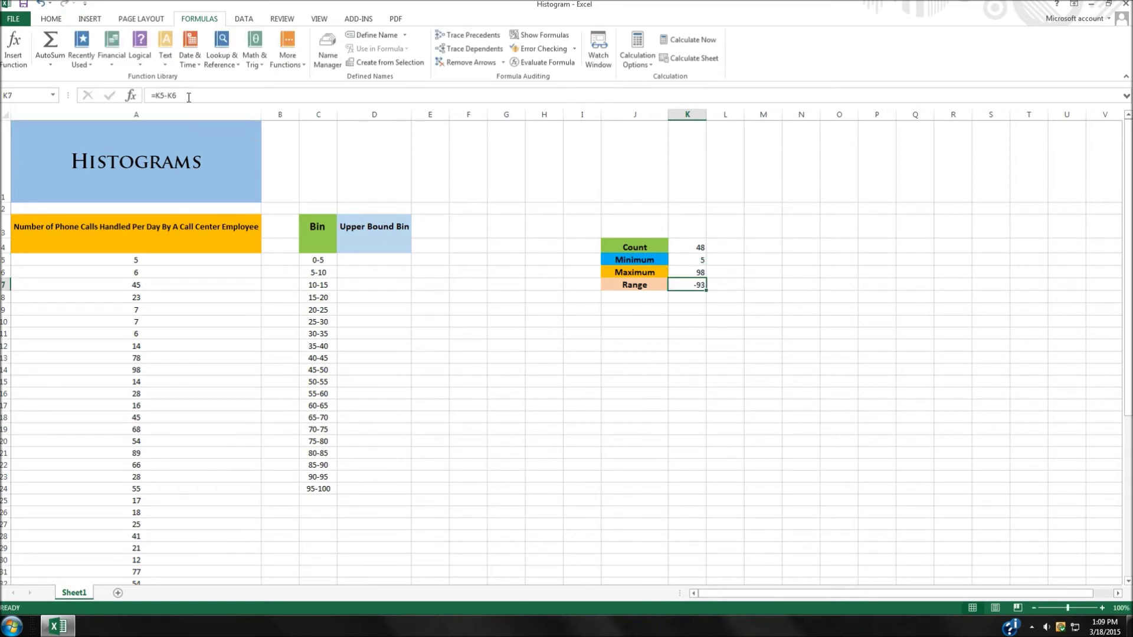
left_click_drag(188, 97, 151, 97)
type("=")
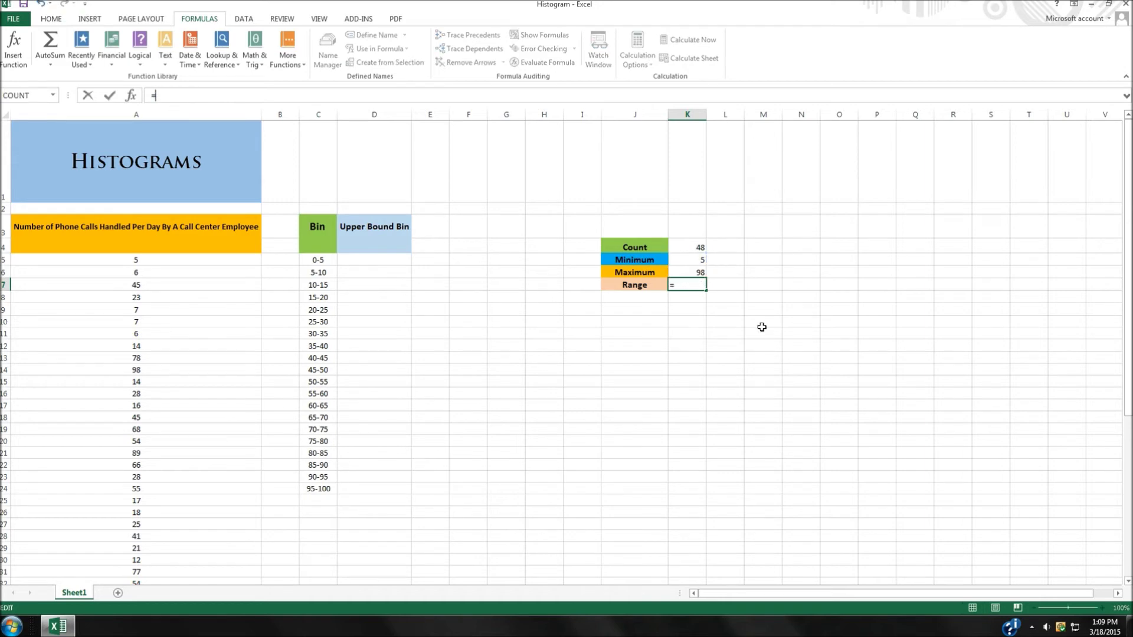
left_click(701, 272)
type("-")
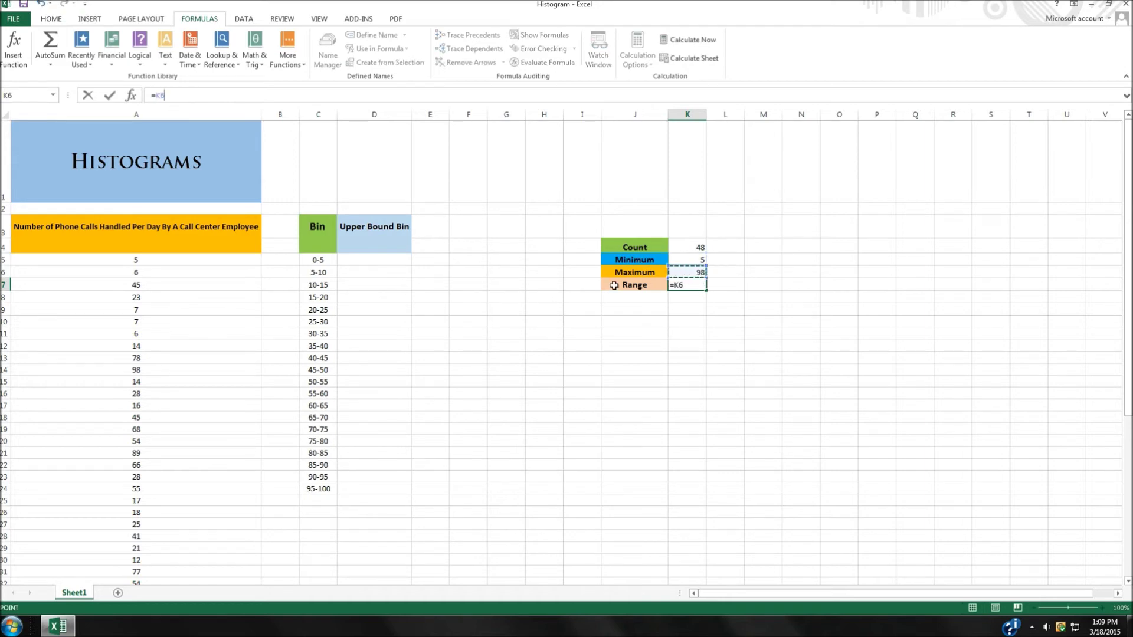
left_click(702, 258)
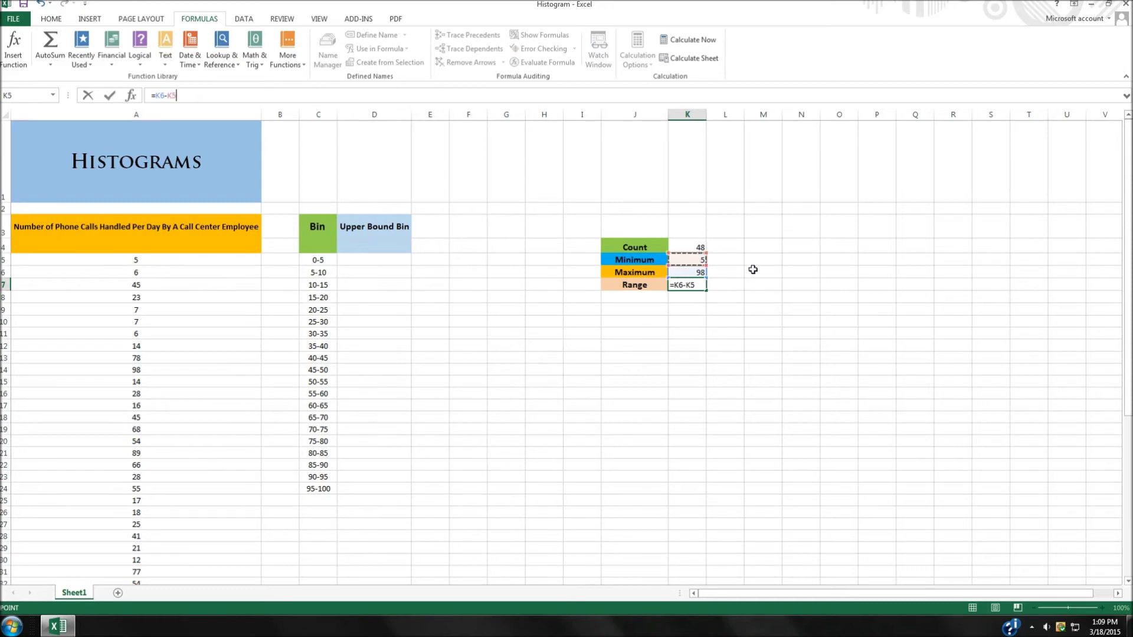
key("Return")
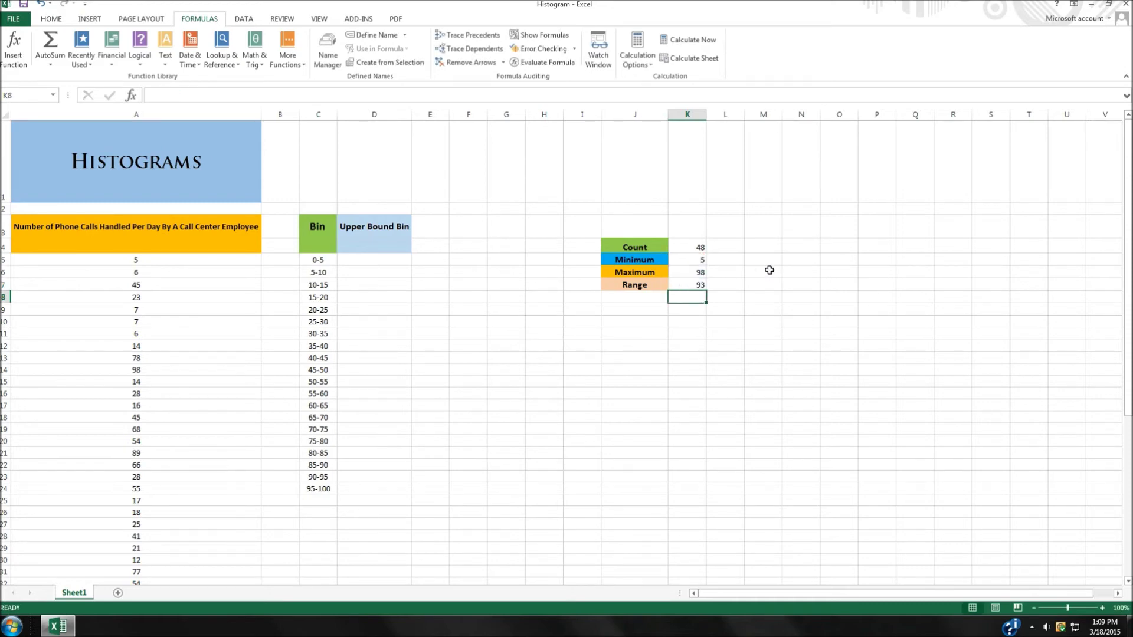
left_click(720, 298)
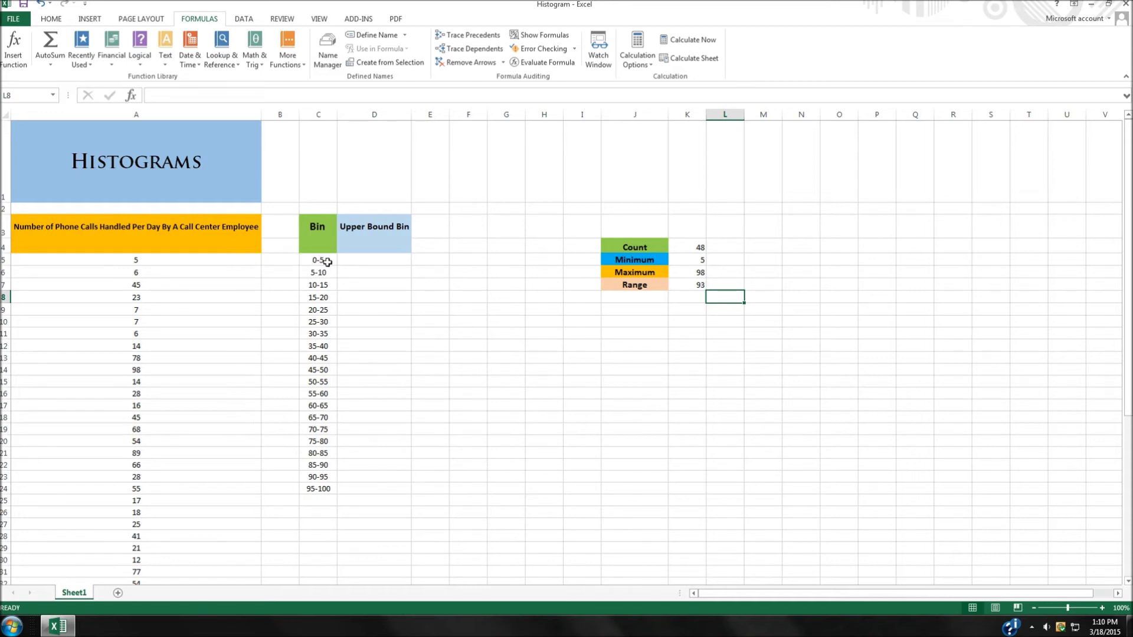
Enter the first two upper bounds in the Upper Bound Bin column: 4 in D5 and 9 in D6
left_click(373, 260)
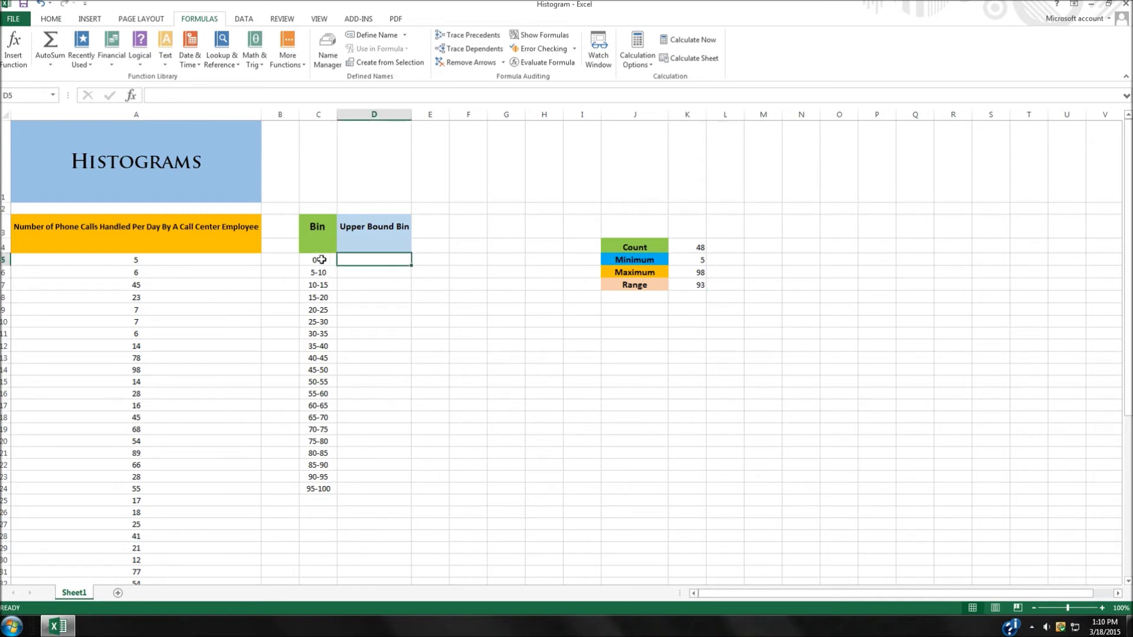
left_click(321, 259)
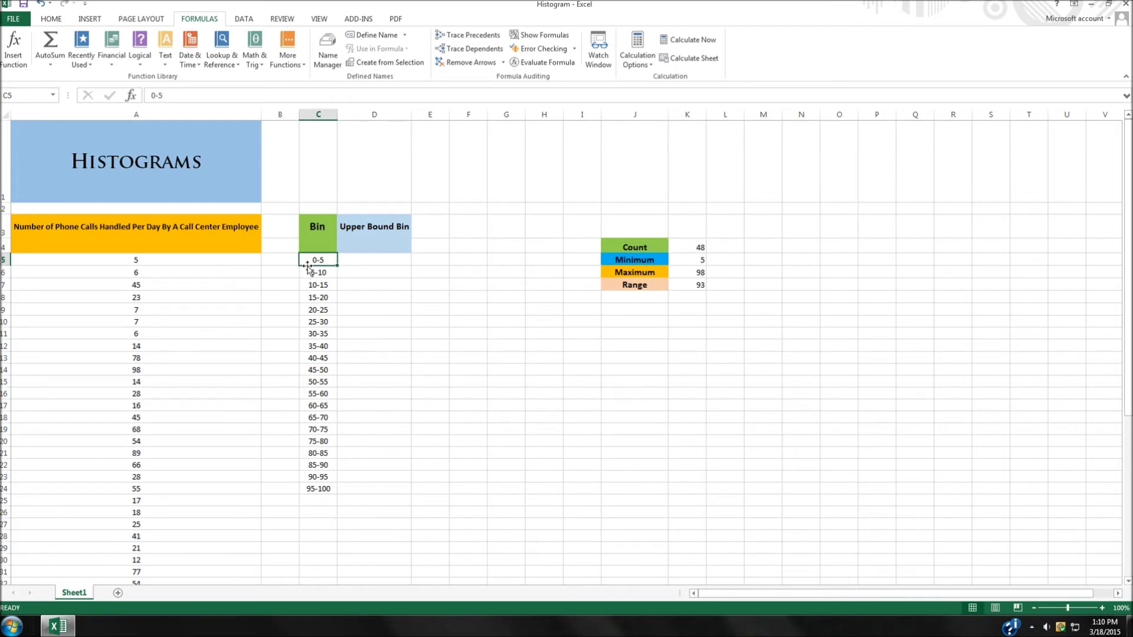
left_click(372, 260)
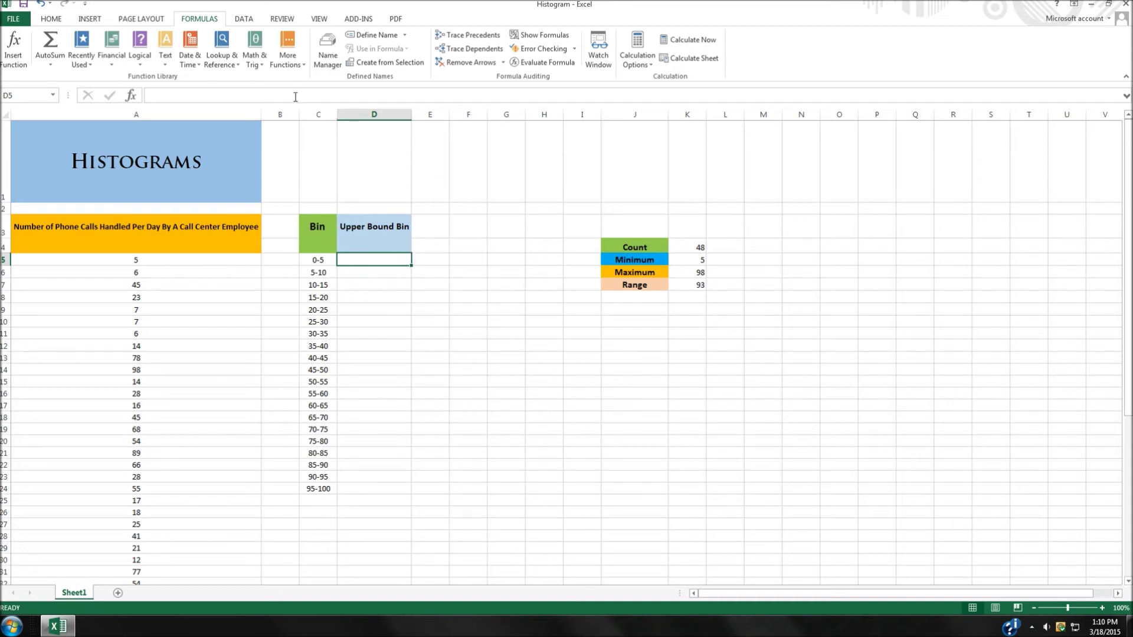
type("4")
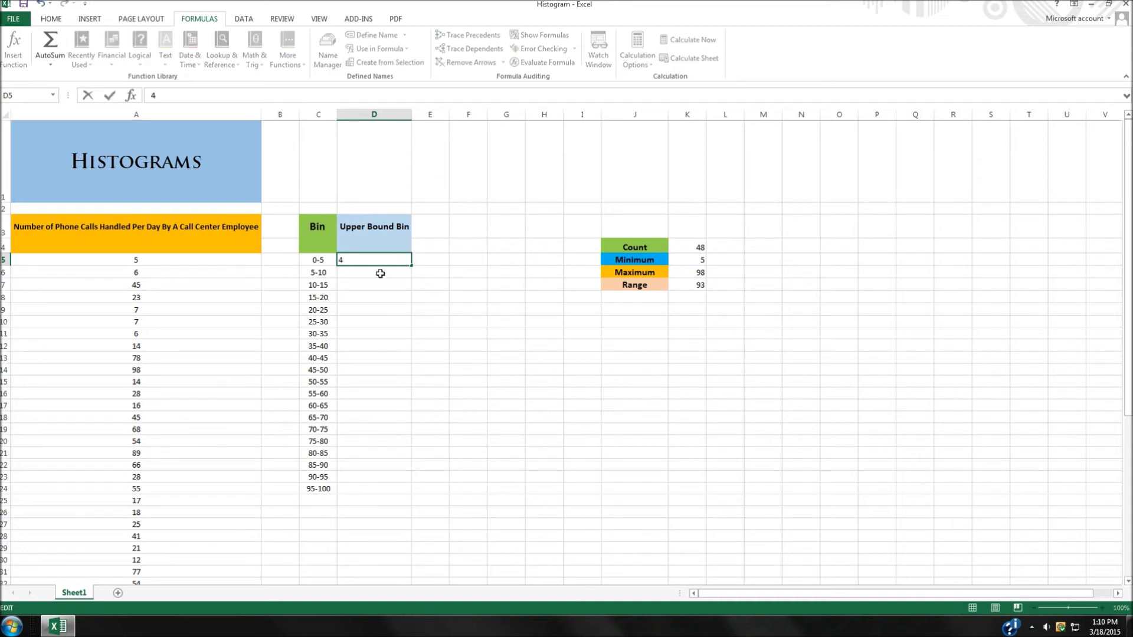
key("Return")
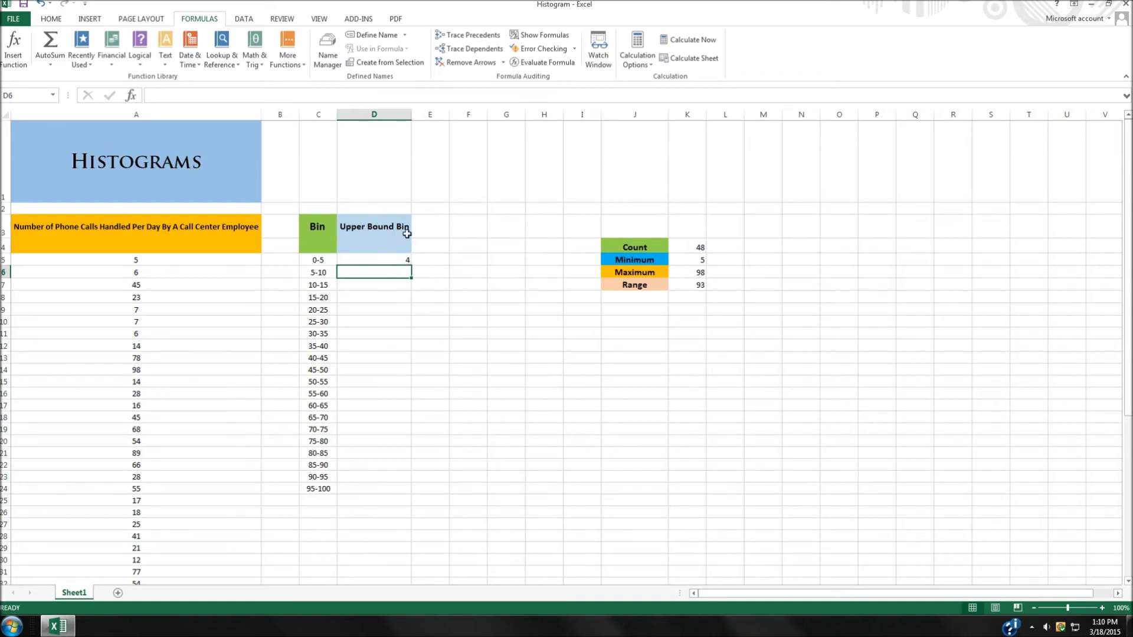
left_click(403, 262)
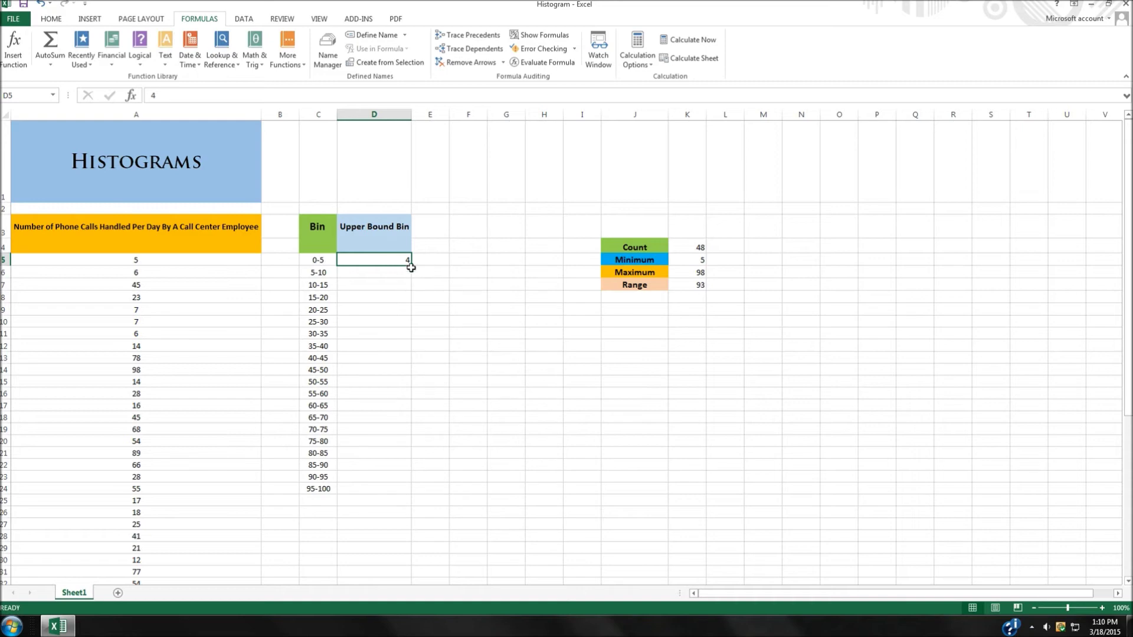
key("Return")
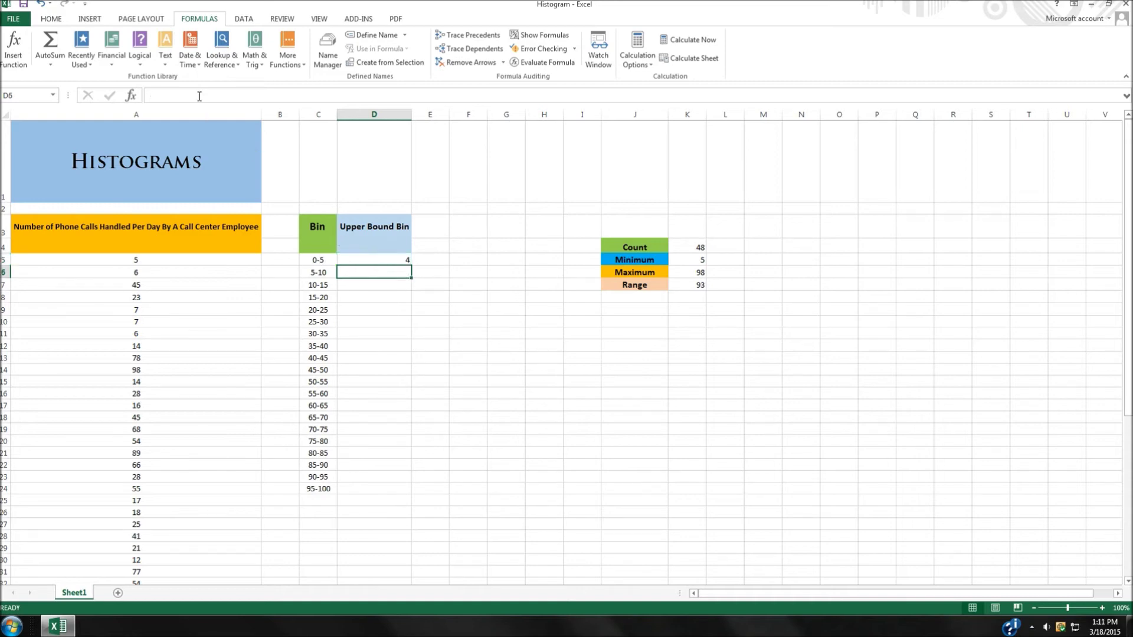
type("9")
key("Return")
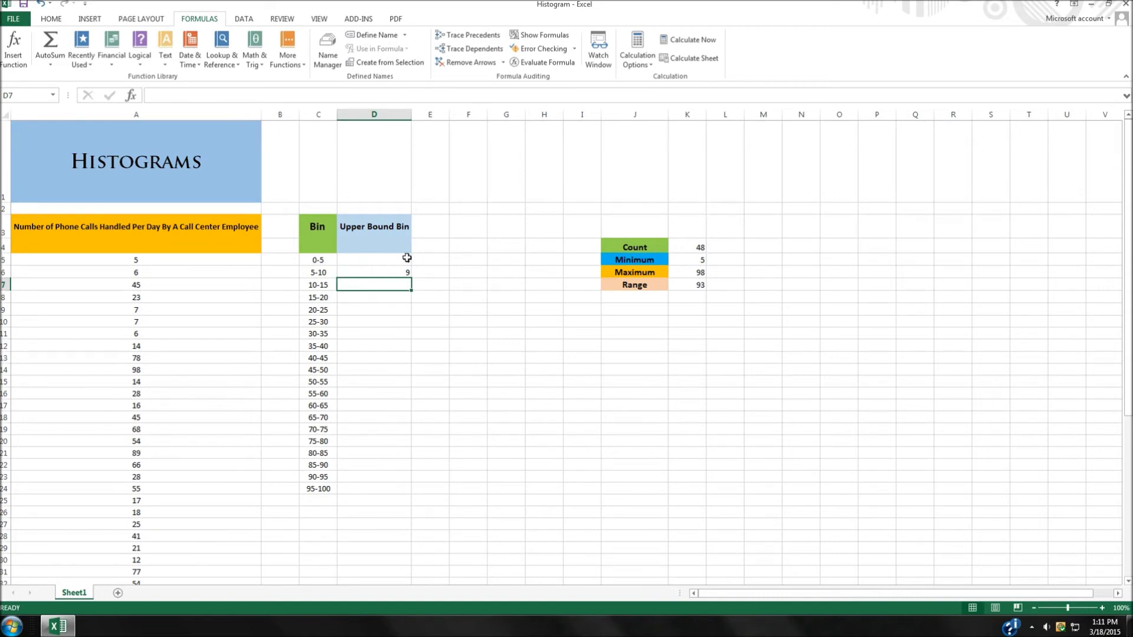
Extend the upper bound series from D5:D6 down to D24, alongside the 95-100 bin
left_click_drag(398, 258, 398, 492)
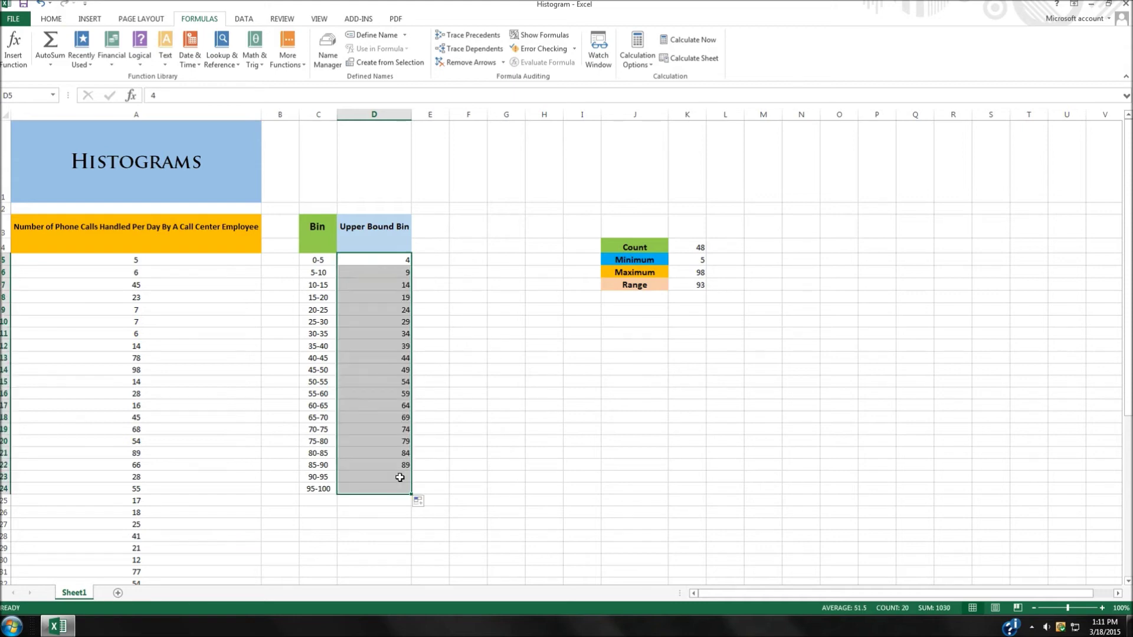
left_click(435, 271)
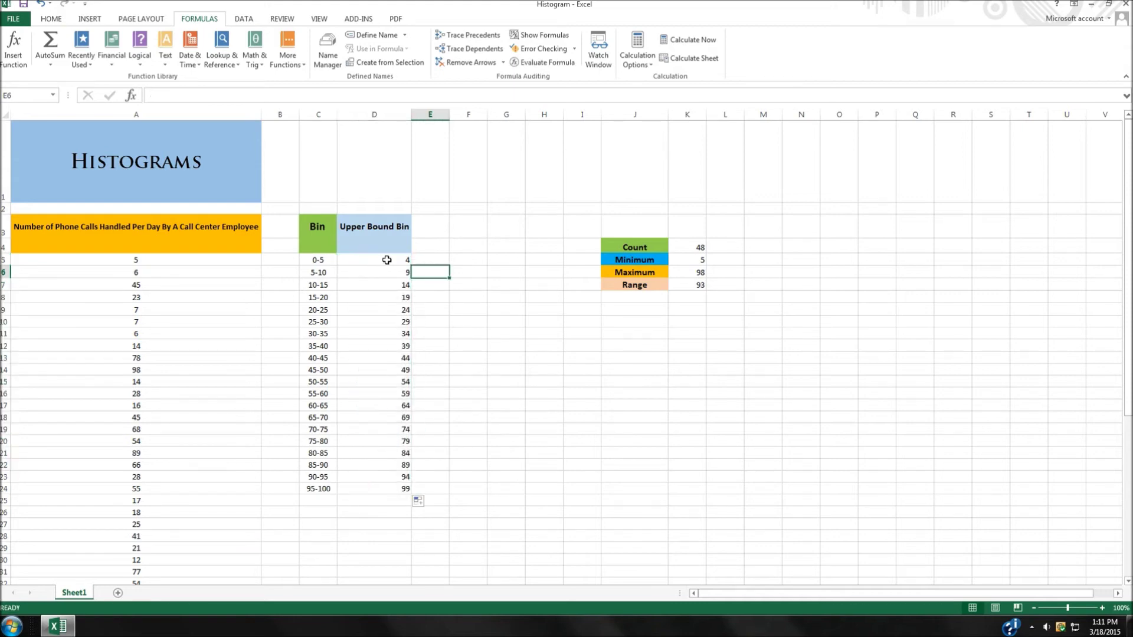
left_click(388, 259)
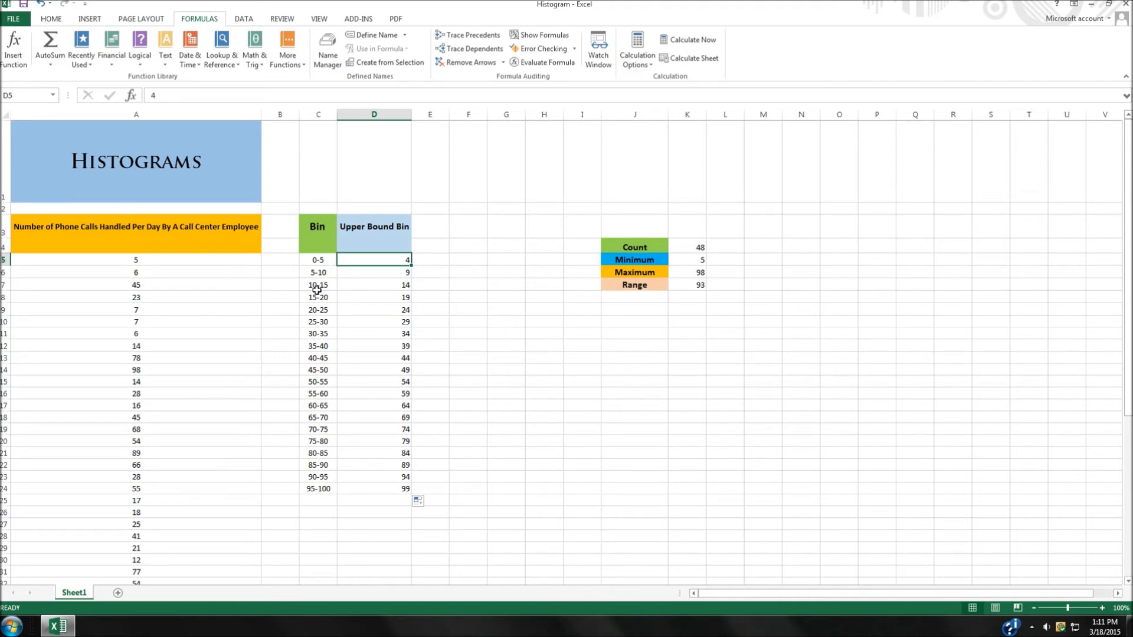
left_click(526, 305)
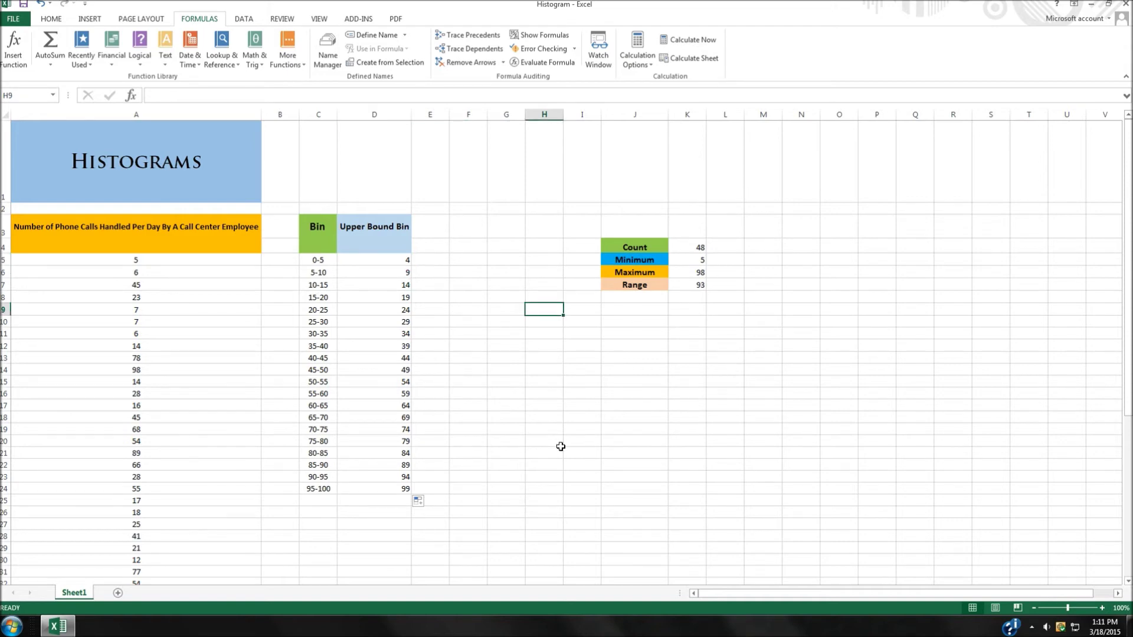
left_click(796, 264)
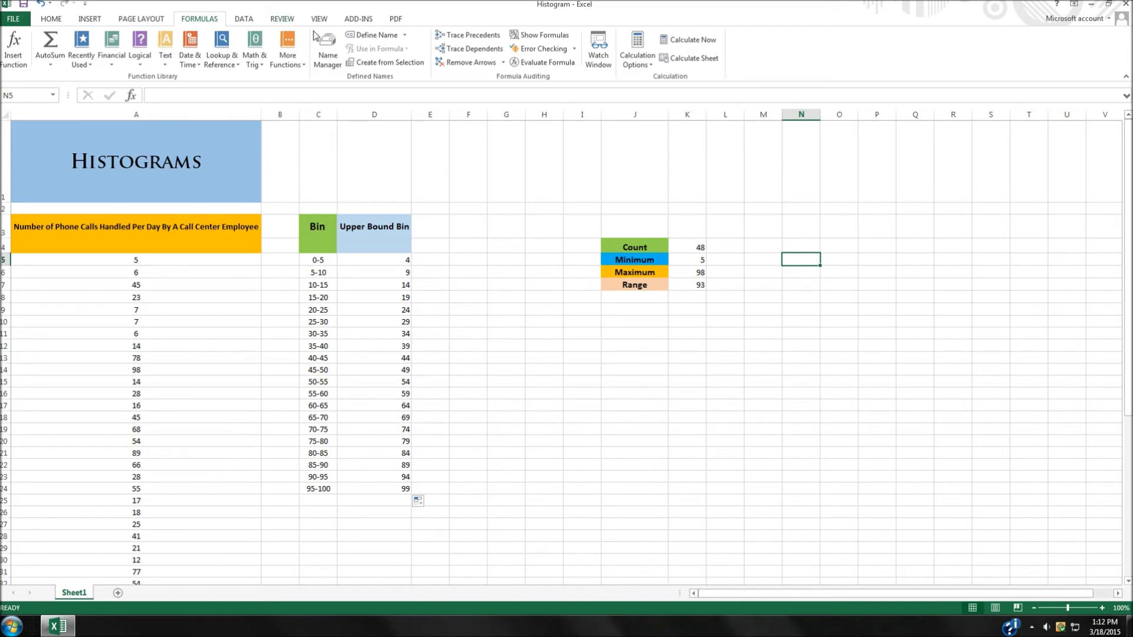
Check in the program's add-in options whether the Analysis ToolPak needed for data analysis is active
left_click(244, 20)
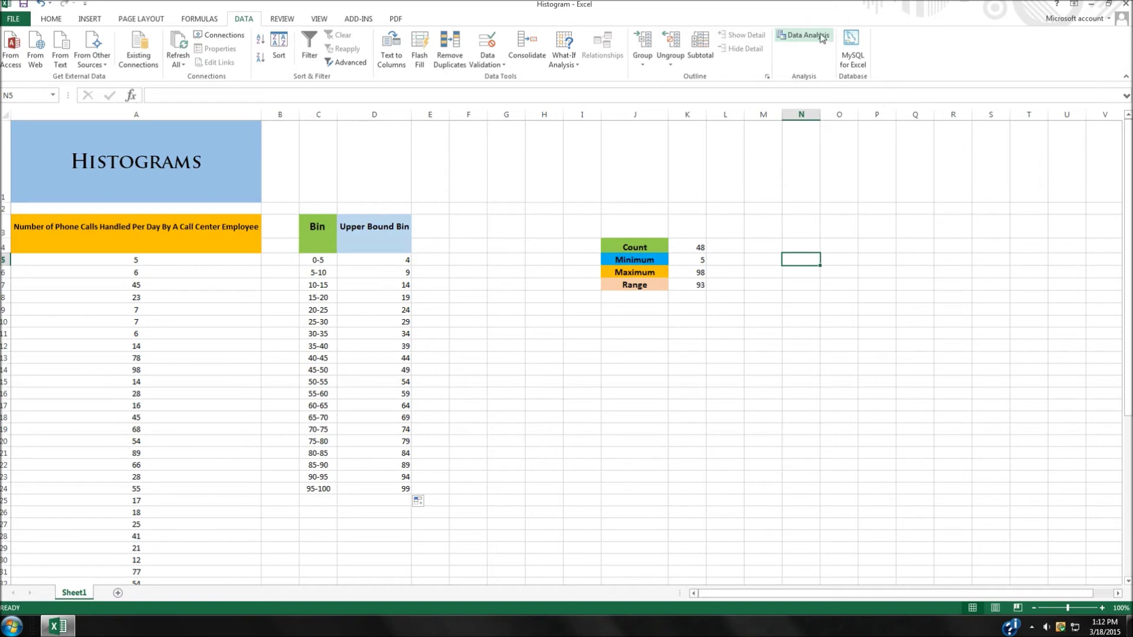
left_click(12, 23)
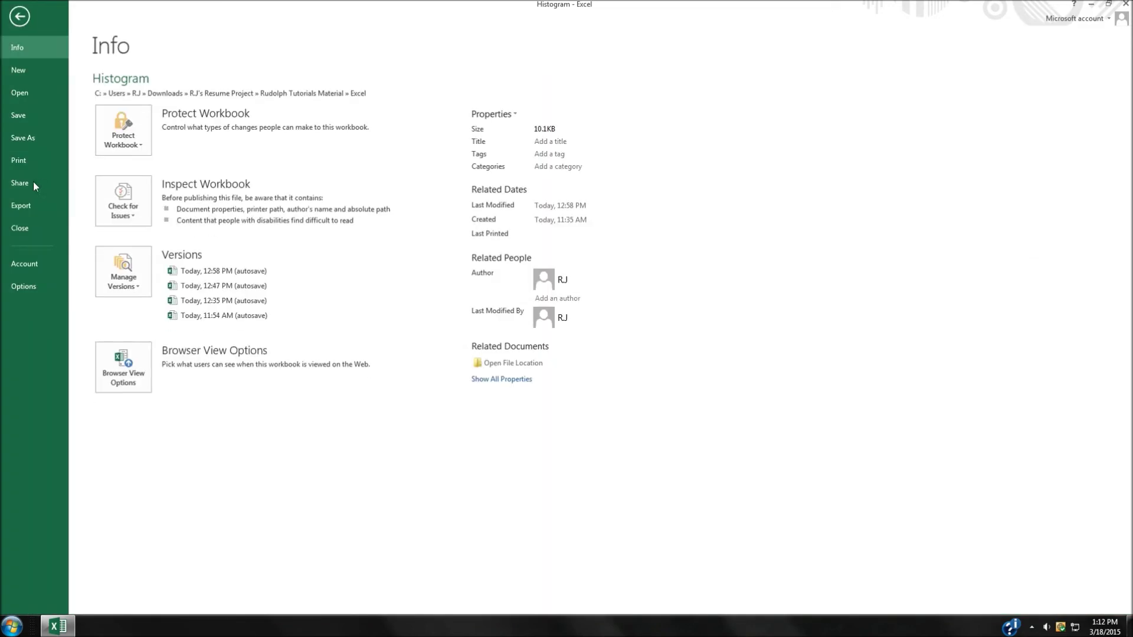
left_click(25, 286)
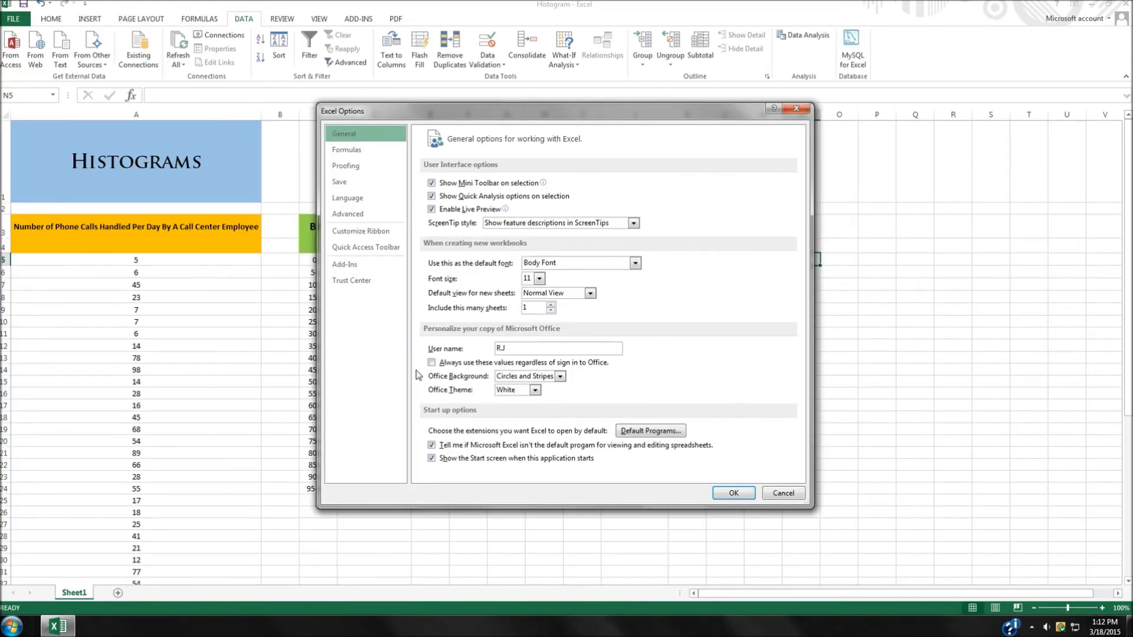
left_click(350, 267)
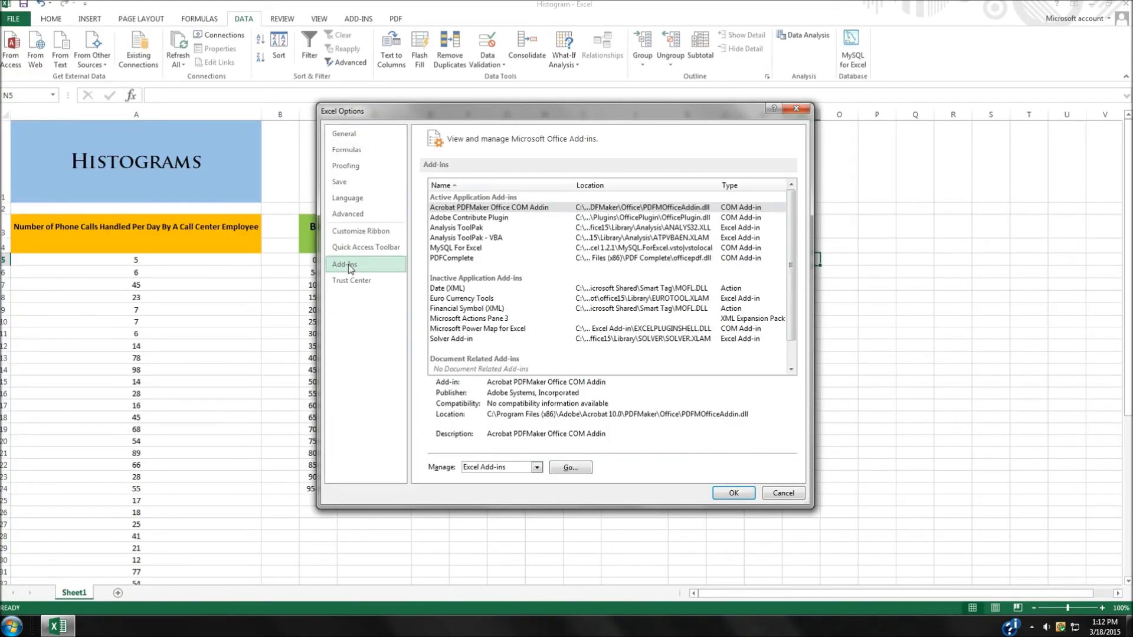
left_click(456, 229)
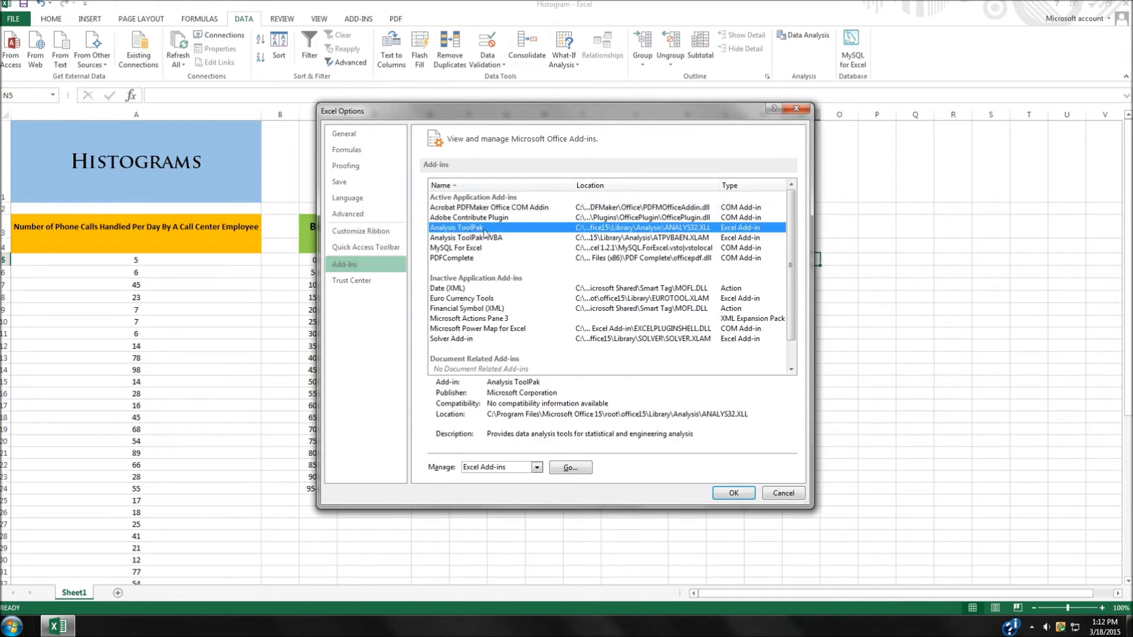
left_click(733, 493)
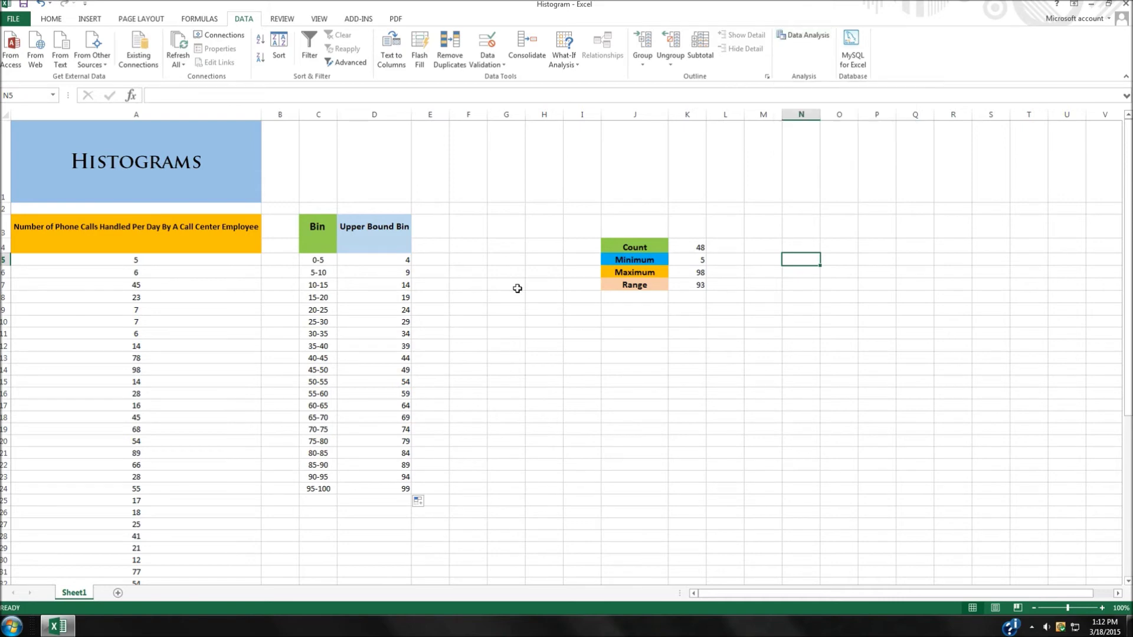
Open the Histogram data analysis tool and clear its prefilled input and bin ranges
left_click(807, 40)
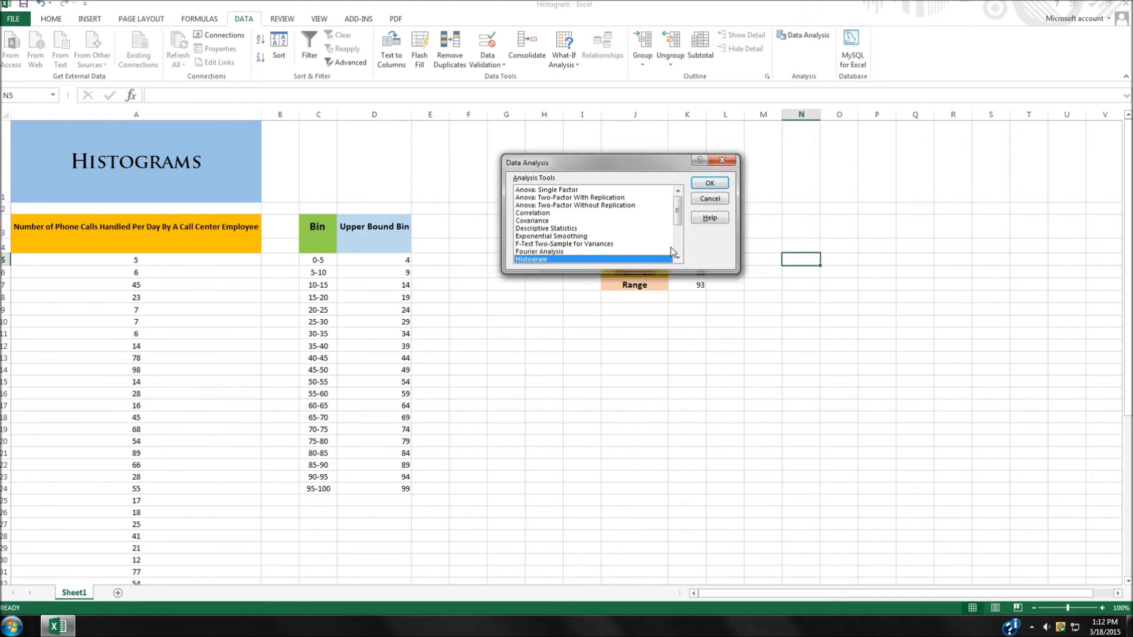
left_click(678, 258)
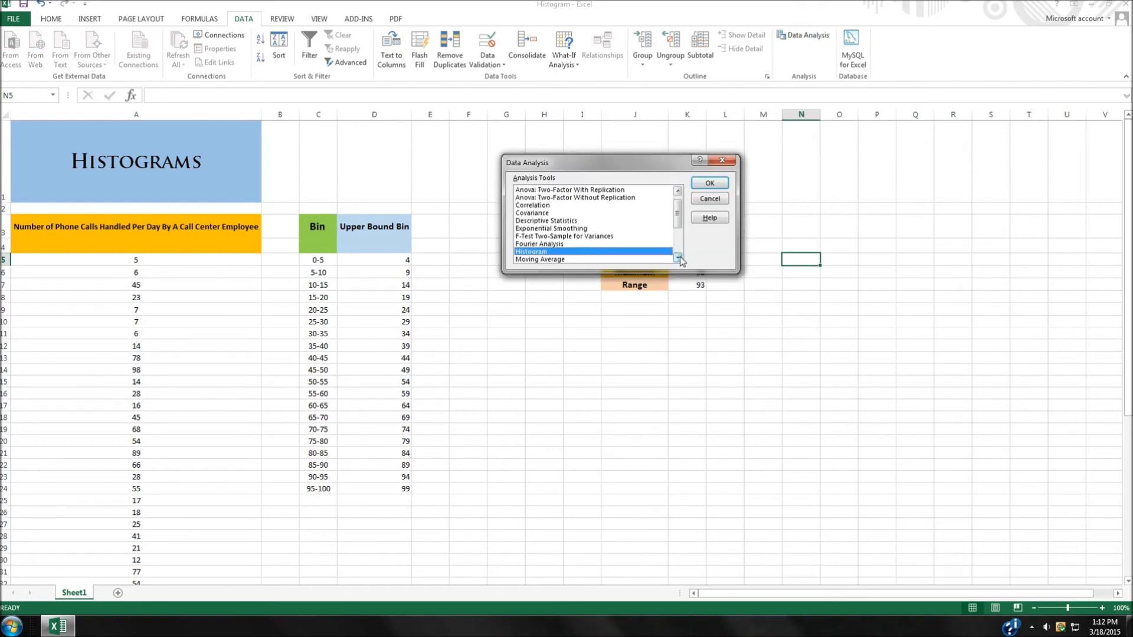
left_click(711, 183)
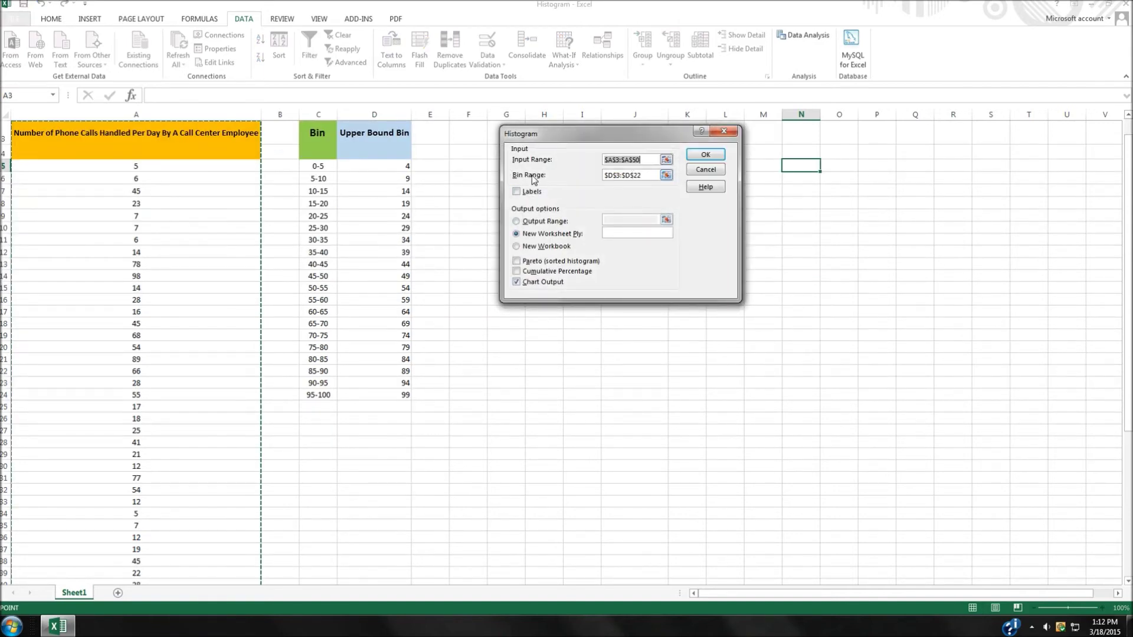
key("BackSpace")
left_click_drag(651, 175, 600, 178)
key("BackSpace")
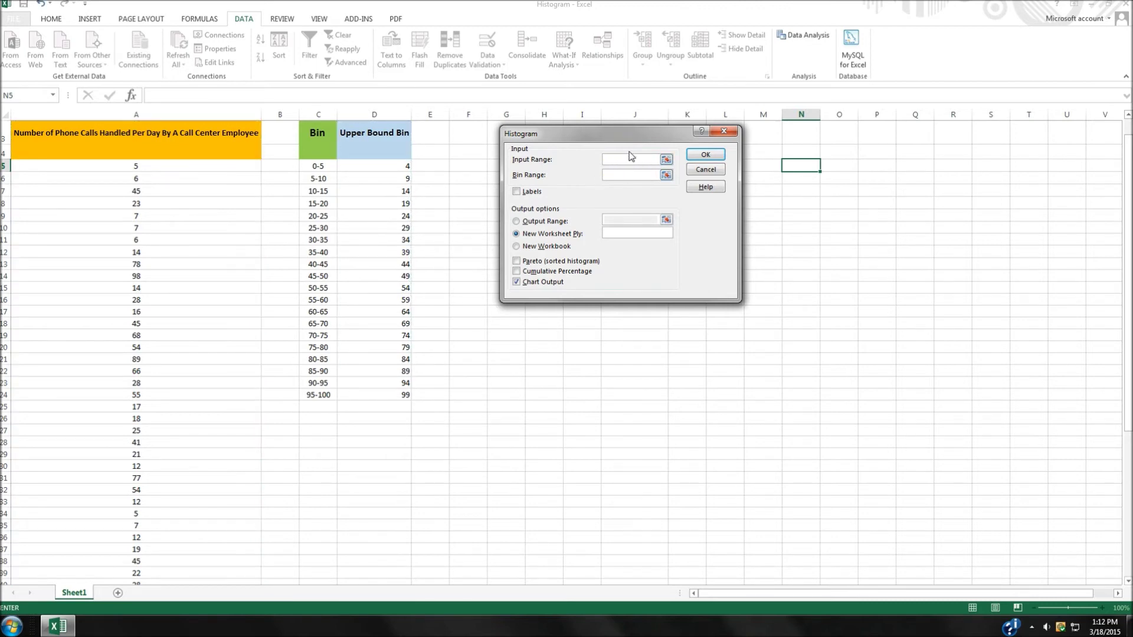
Set the histogram's input range to $A$5:$A$52 and its bin range to $D$5:$D$24
left_click(139, 170)
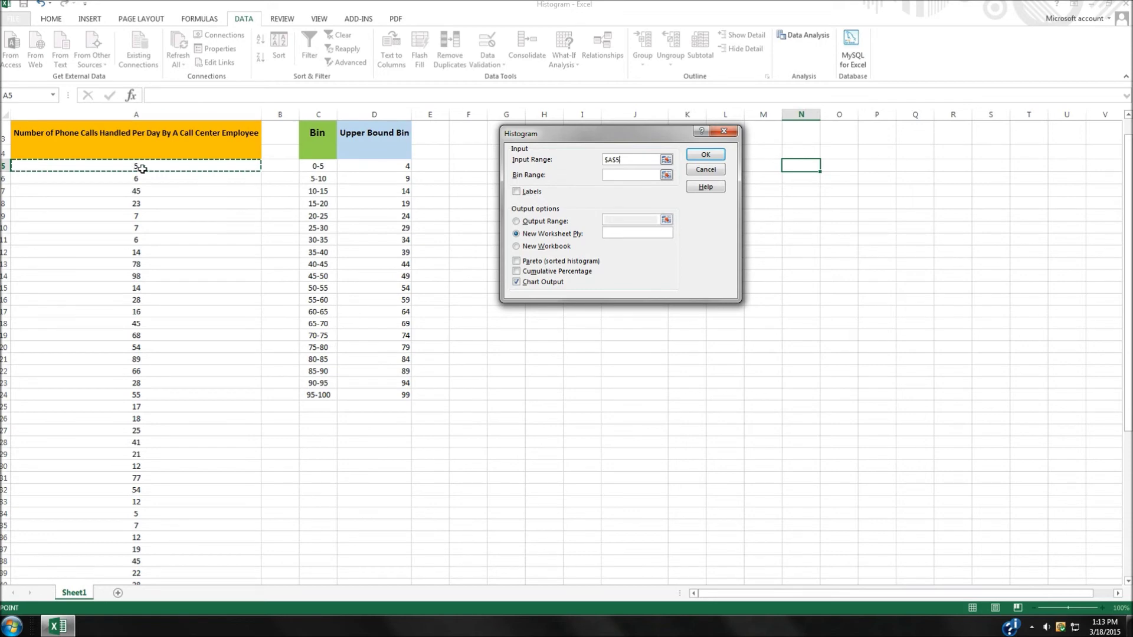
key("ctrl+shift+Down")
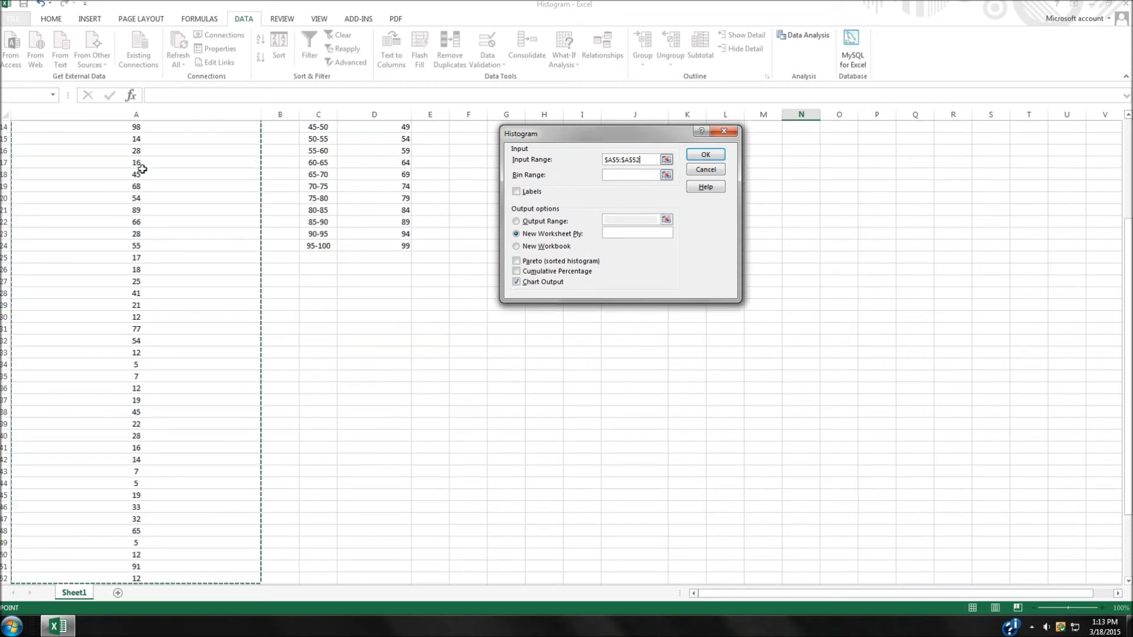
scroll(597, 318, "up", 5)
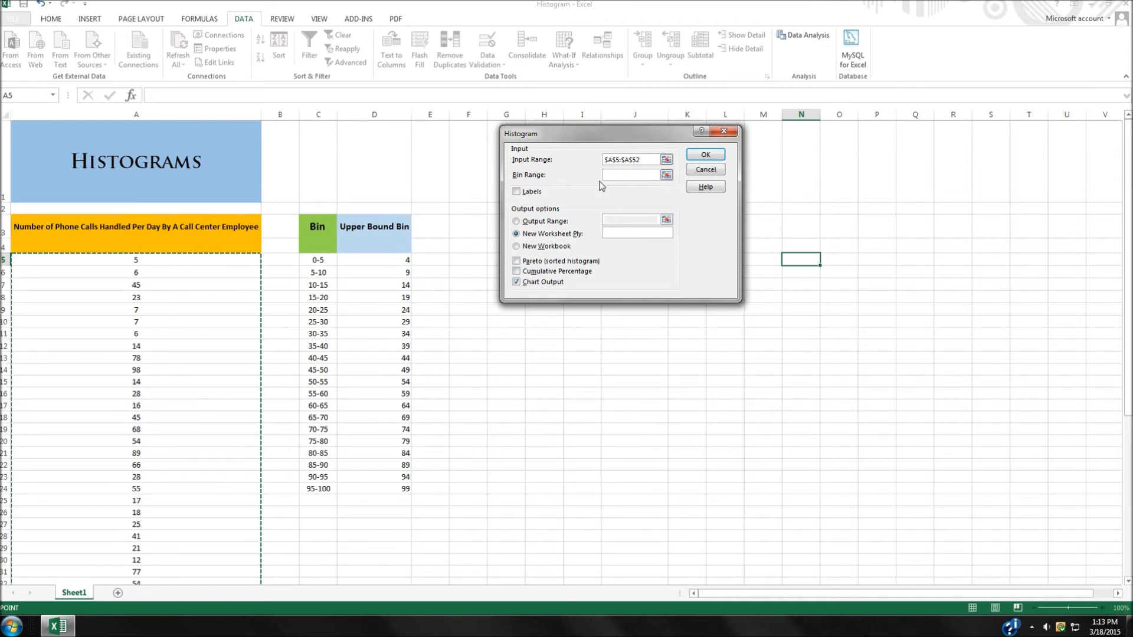
left_click(628, 174)
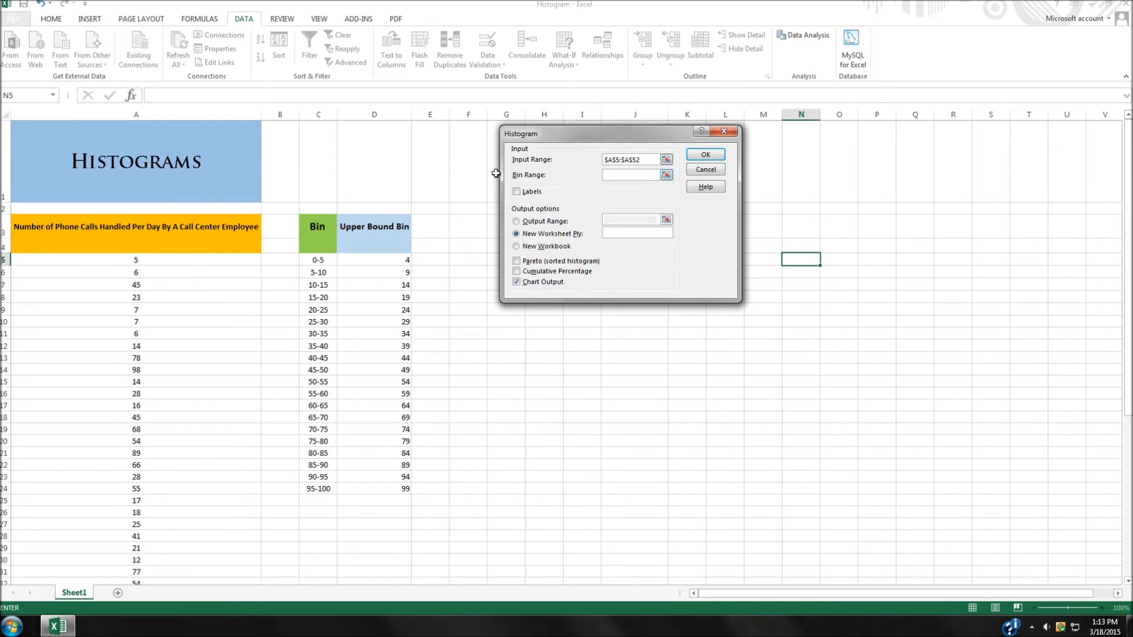
left_click(393, 259)
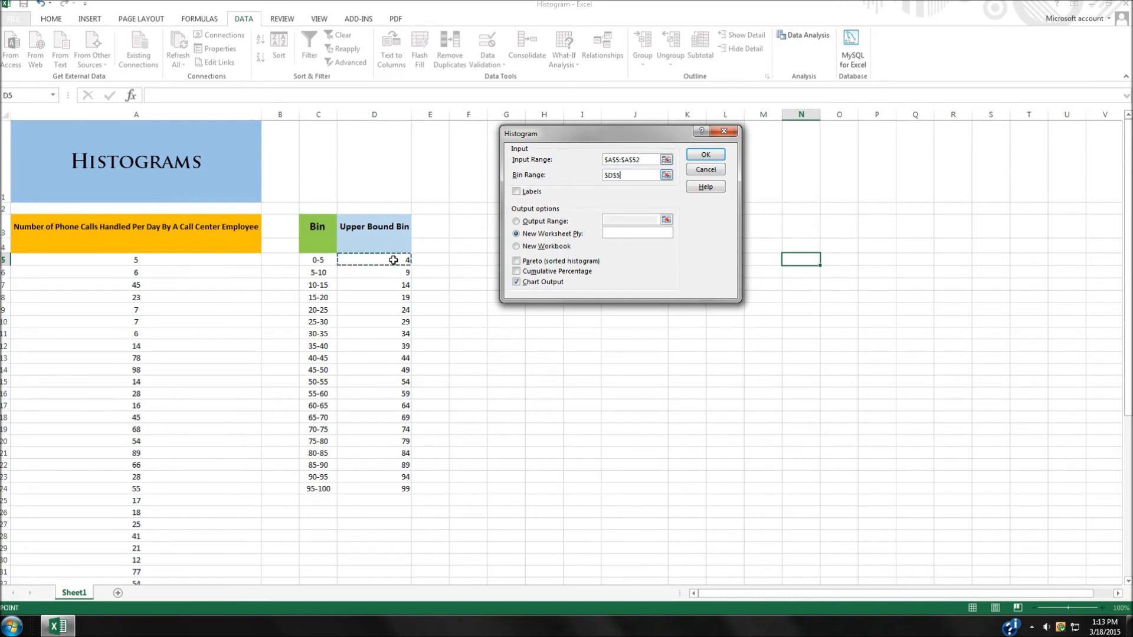
key("ctrl+shift+Down")
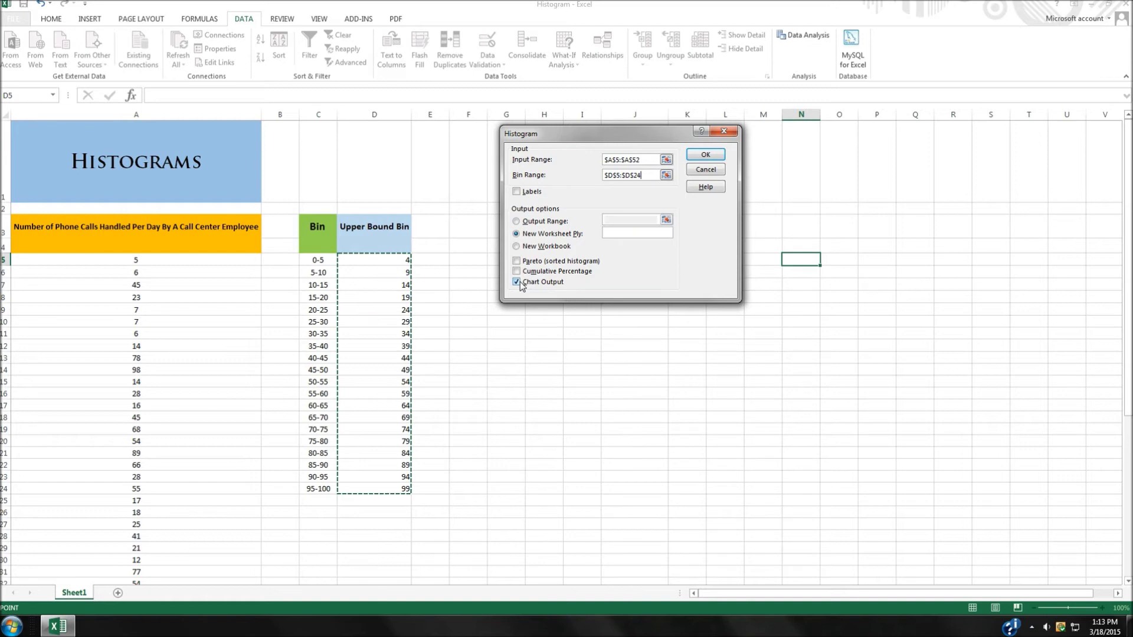
Generate the histogram with chart output on a new worksheet and enlarge the chart to about column S, row 30
left_click(711, 155)
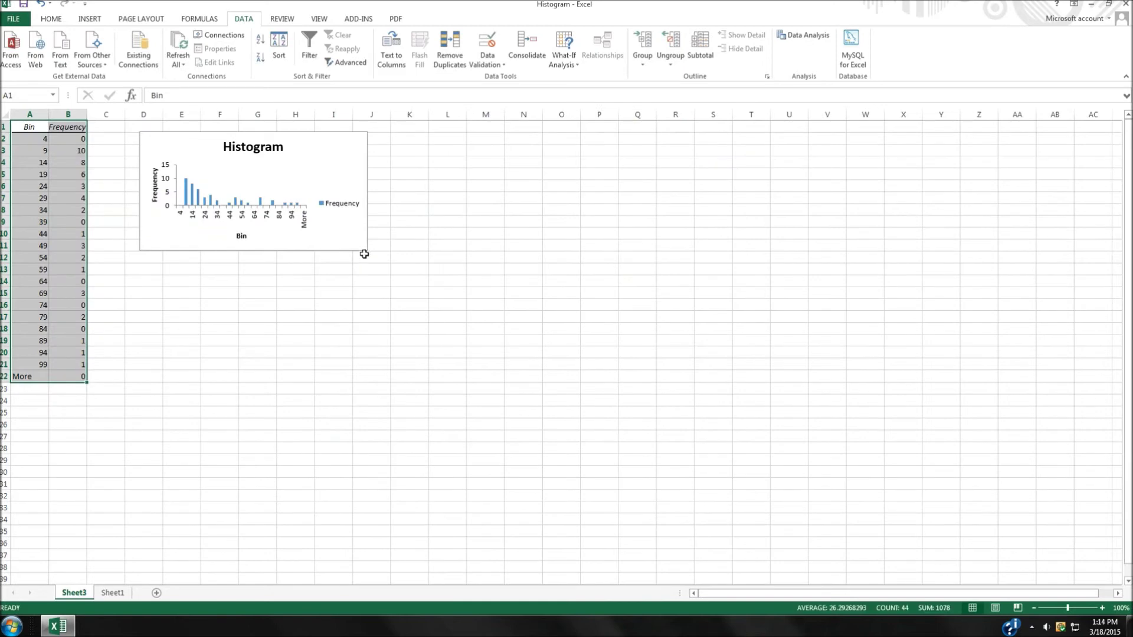
left_click(349, 214)
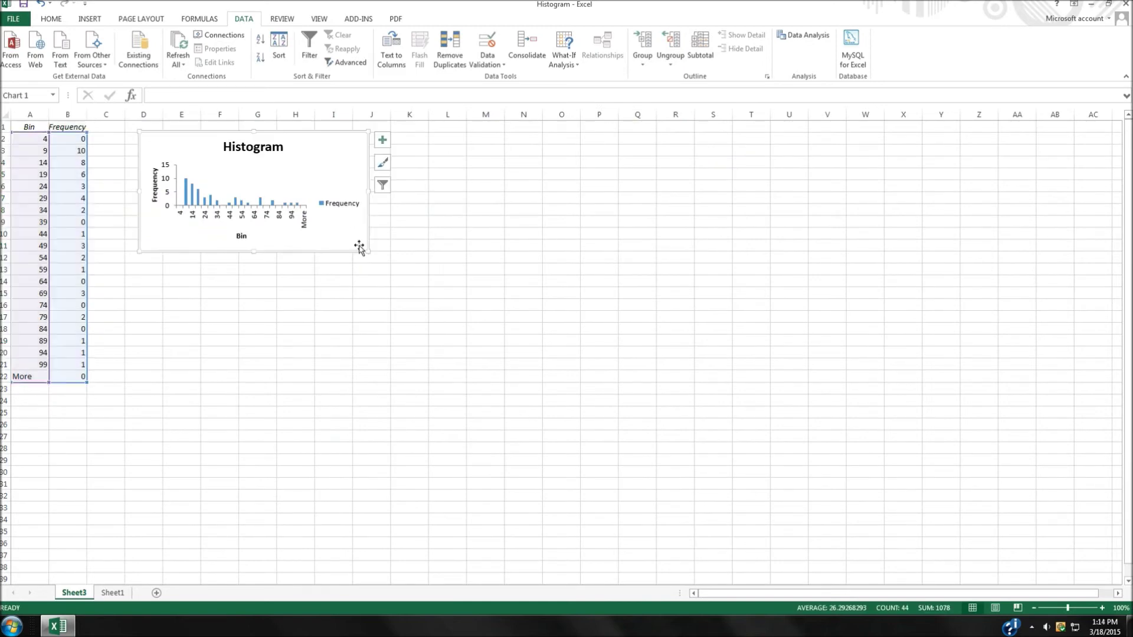
left_click_drag(368, 251, 738, 479)
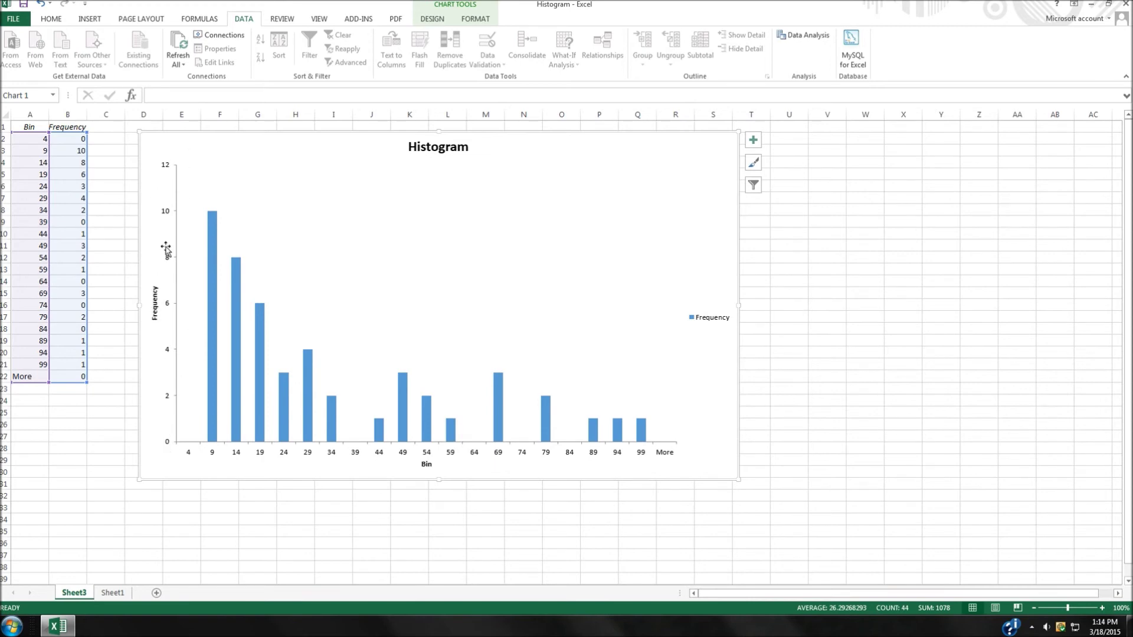
Rename the histogram's vertical axis title to "# of Days"
left_click(156, 292)
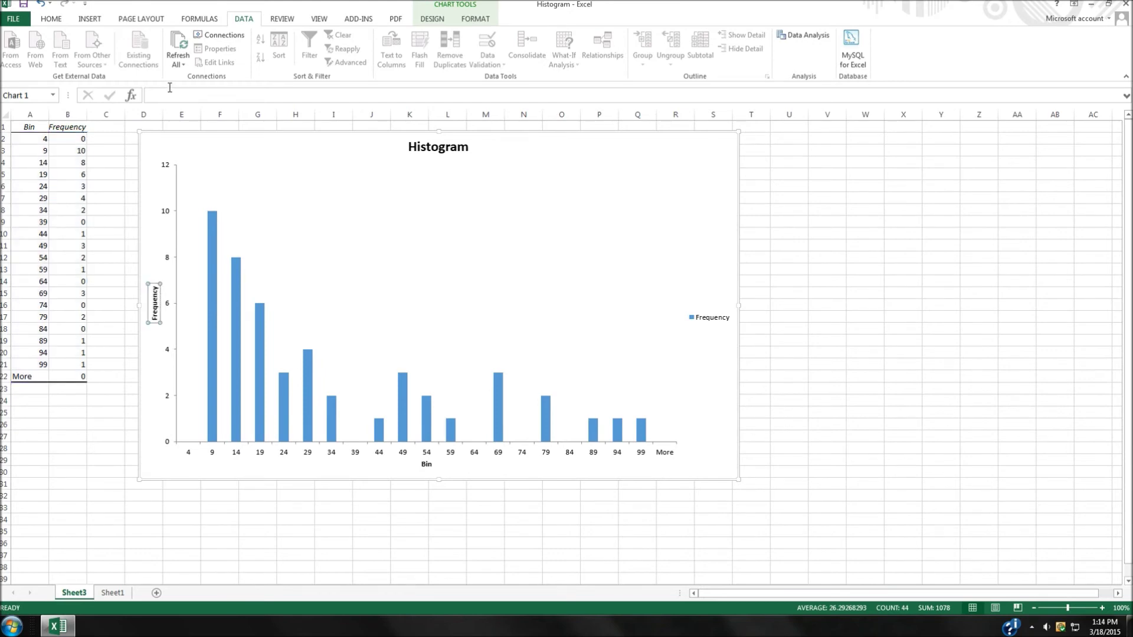
left_click(217, 96)
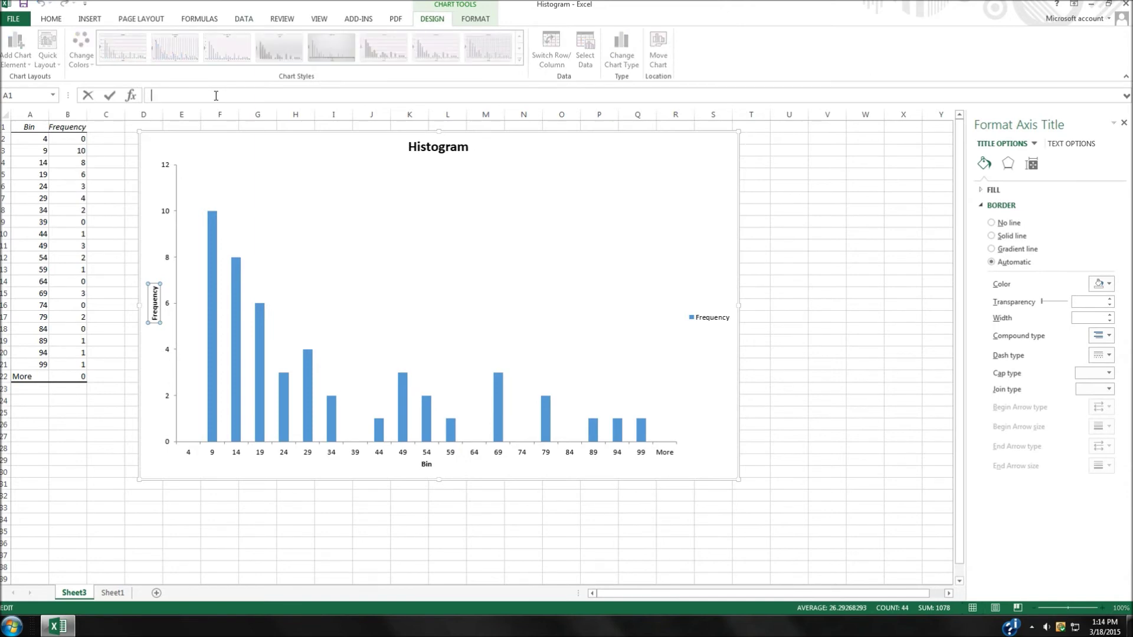
type("# of DAys")
key("Left")
key("Left")
key("BackSpace")
type("a")
key("Return")
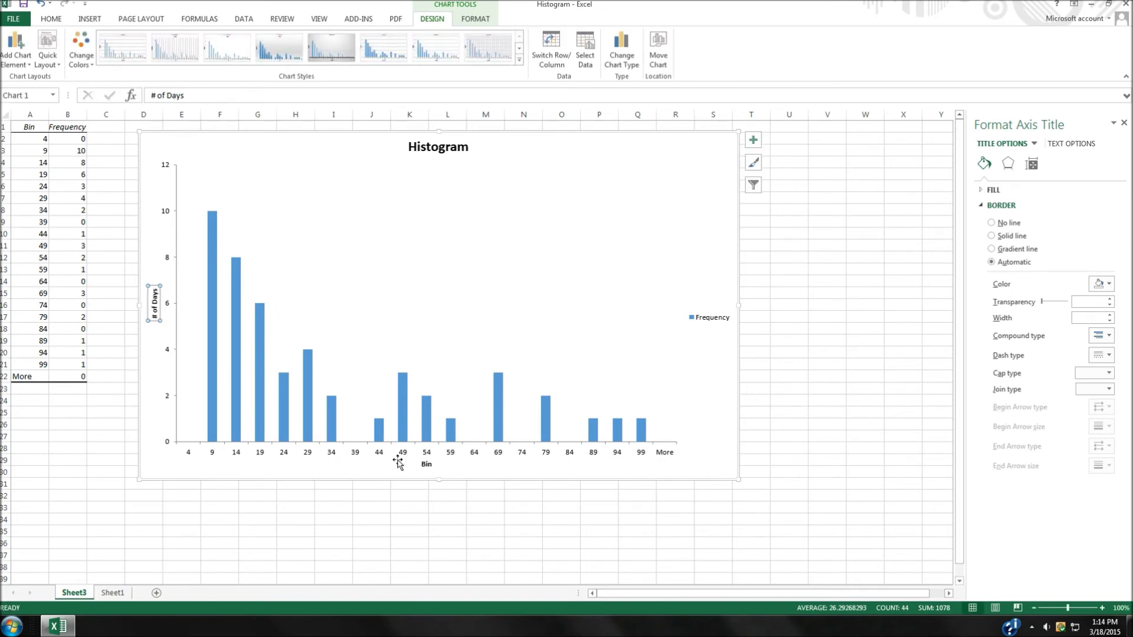
Rename the histogram's horizontal axis title to "Call Volume"
left_click(433, 464)
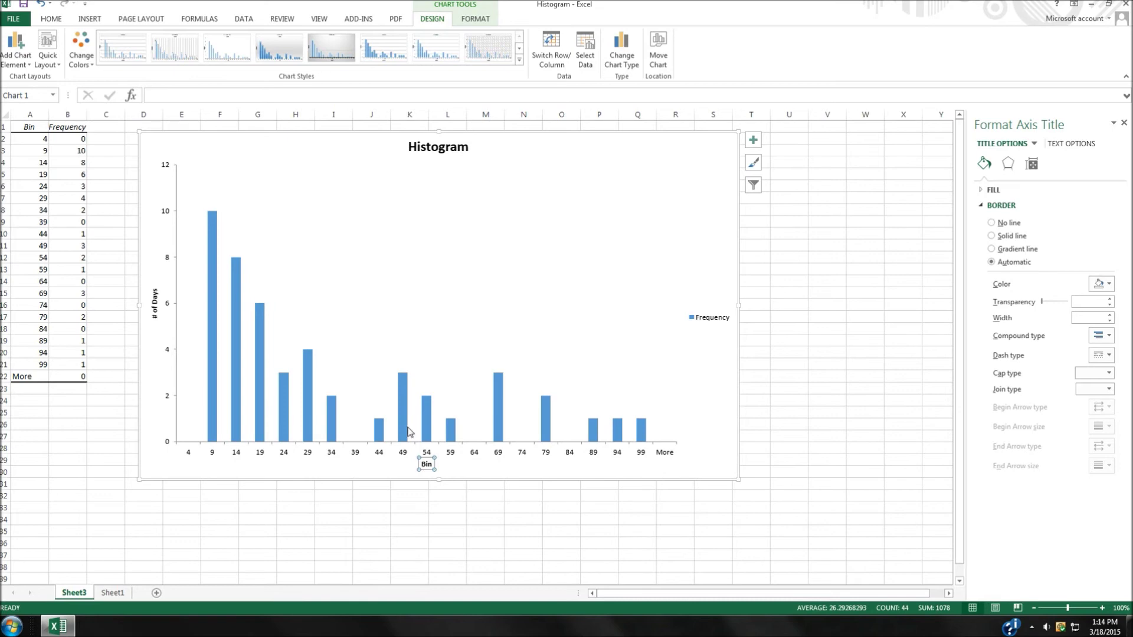
left_click(171, 93)
type("Call")
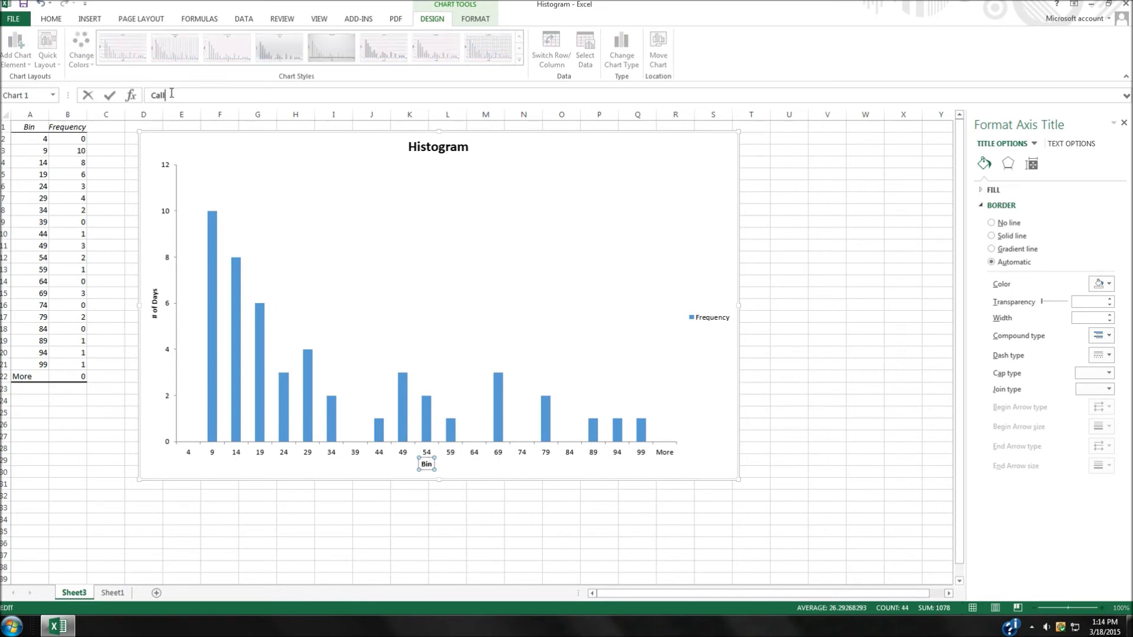
type(" Volume")
key("Return")
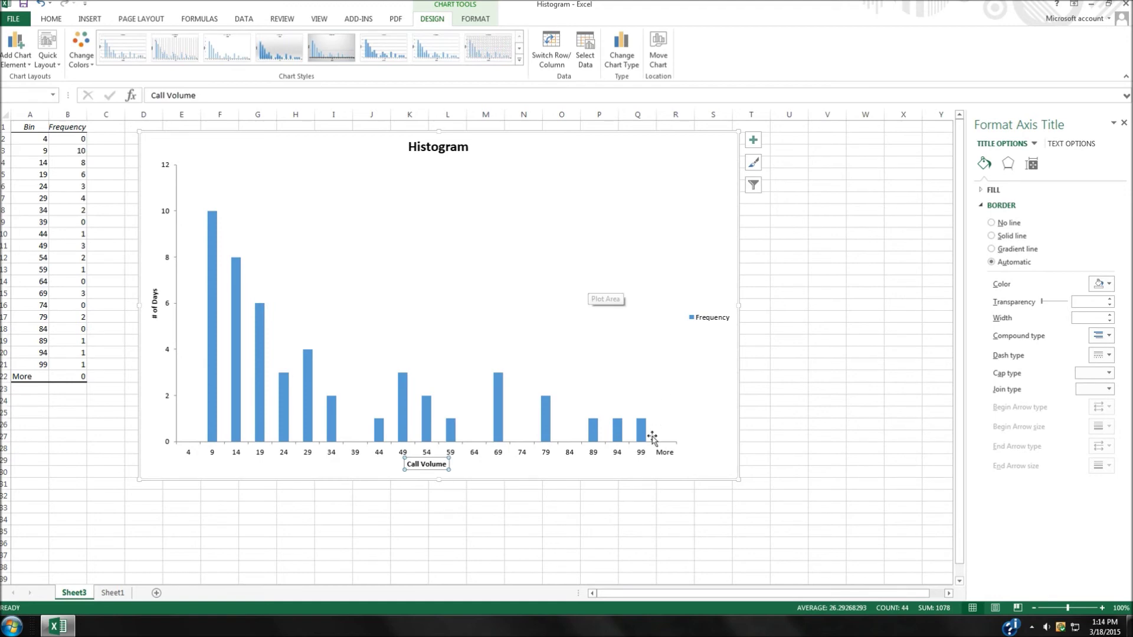
left_click(437, 148)
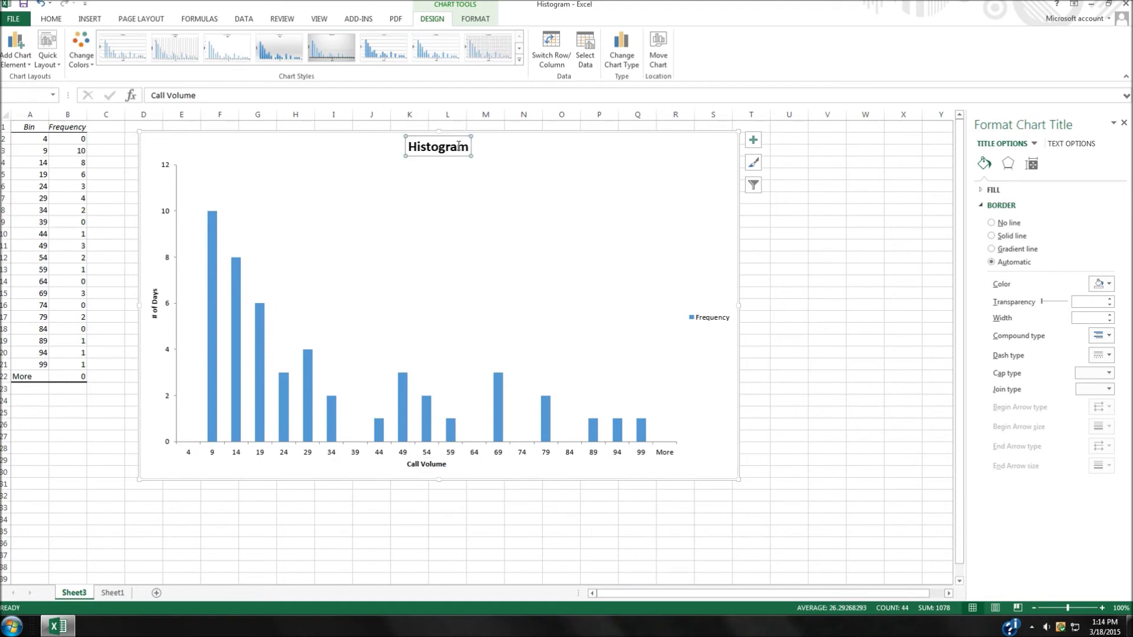
left_click_drag(472, 149, 420, 147)
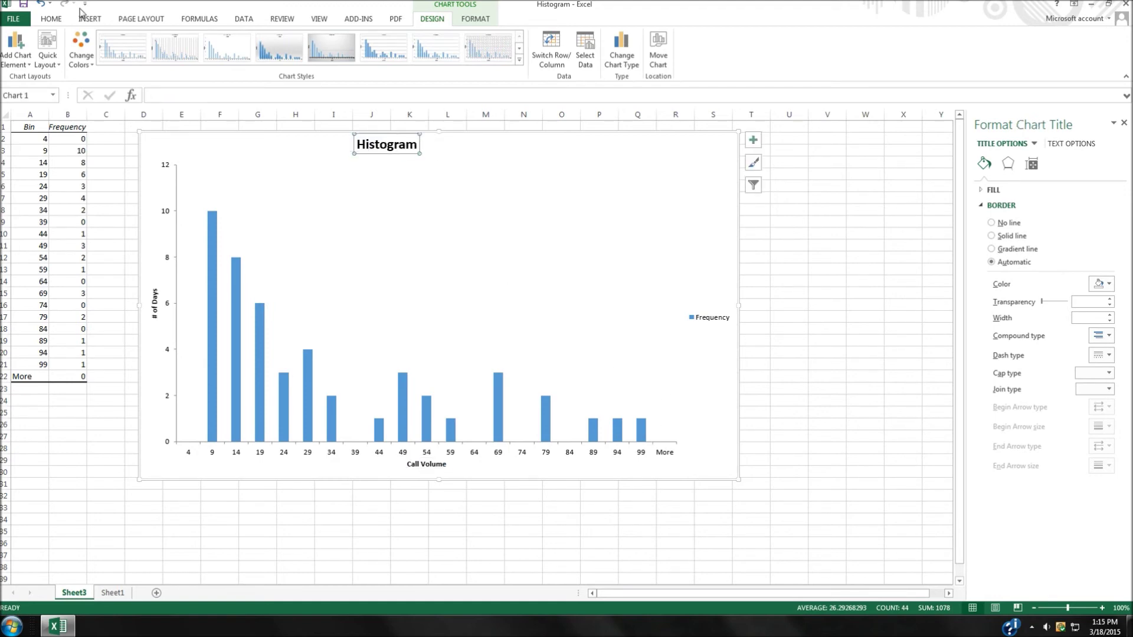
left_click(41, 4)
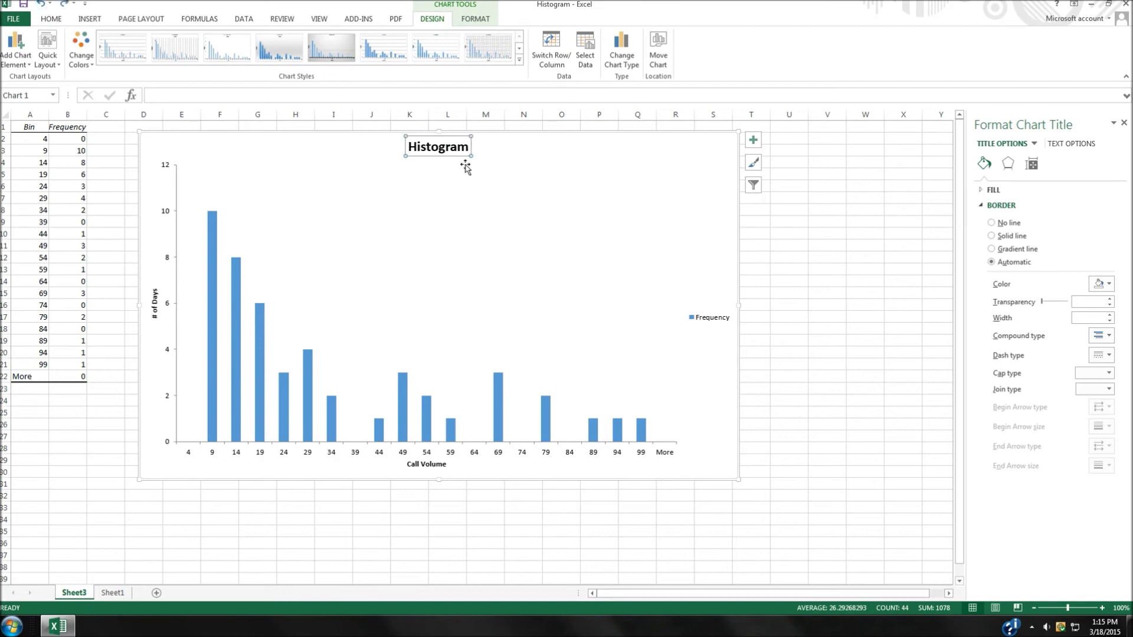
Change the chart title to "Calls Handled by Call Center"
double_click(465, 147)
left_click(468, 148)
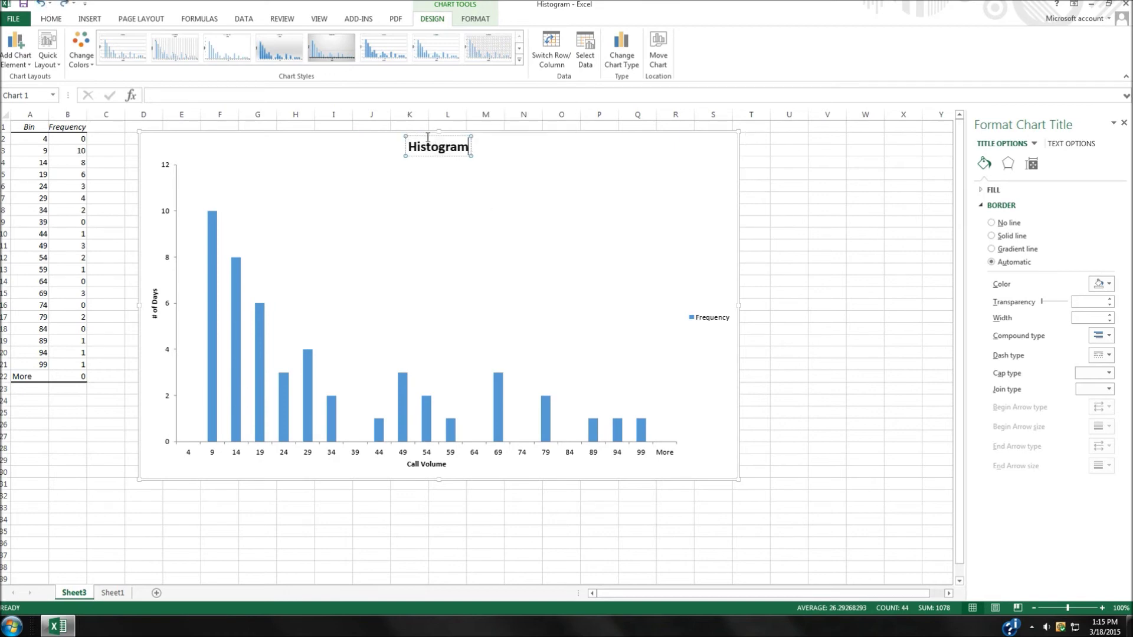
left_click(272, 94)
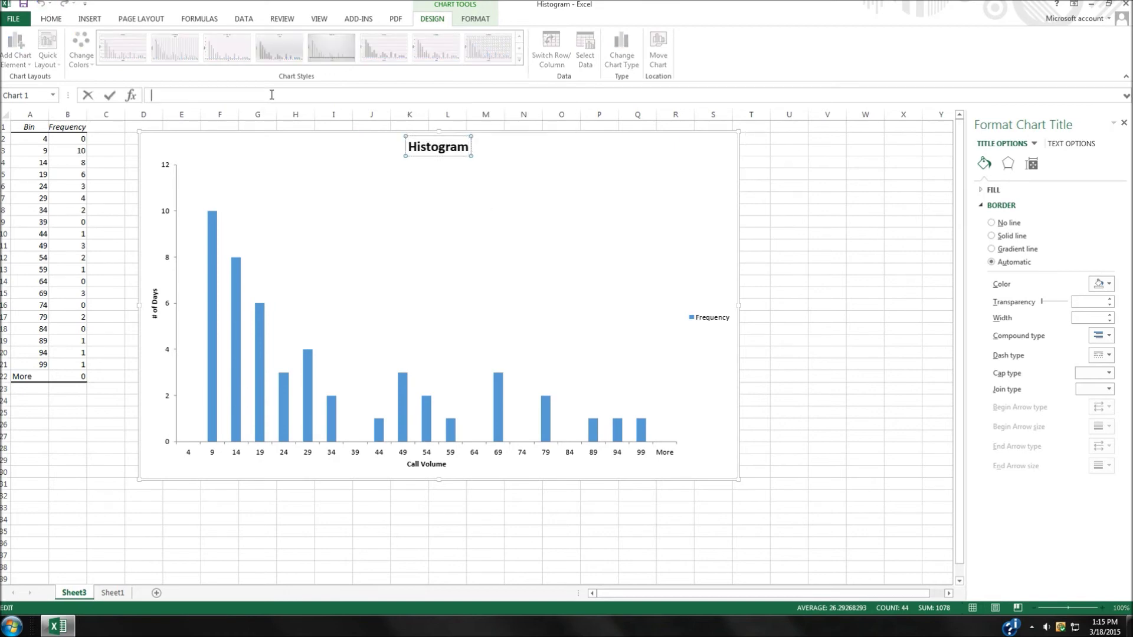
type("Calls Handled by Center")
left_click(211, 95)
type("CAll")
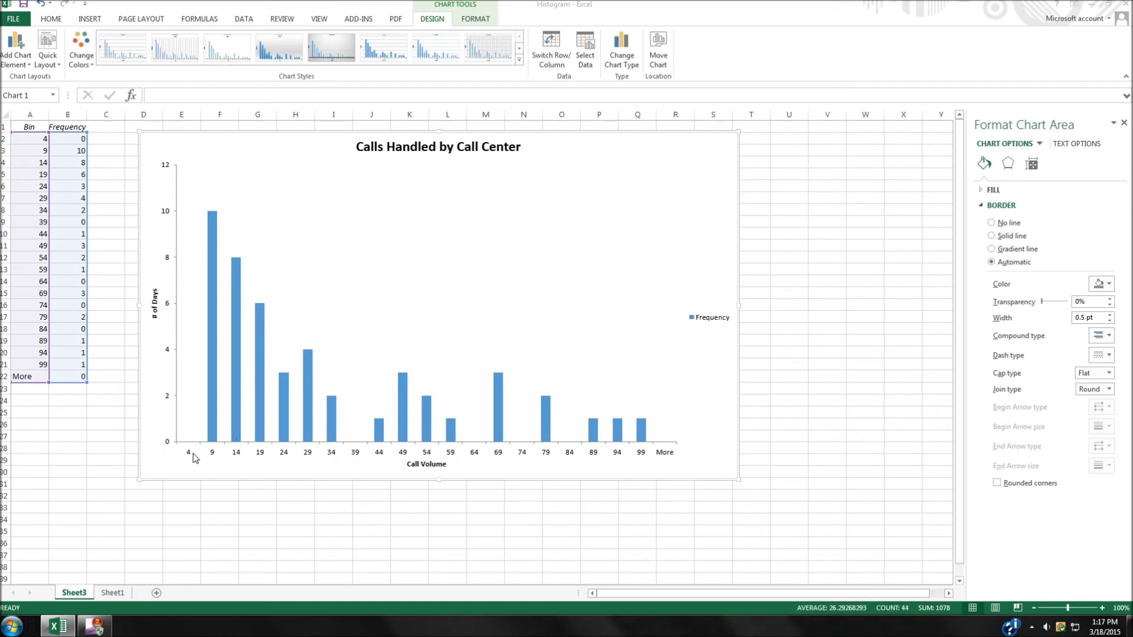
Use the bin ranges in Sheet1 cells C5:C24 as the horizontal axis labels and widen the chart to about column W
left_click(595, 466)
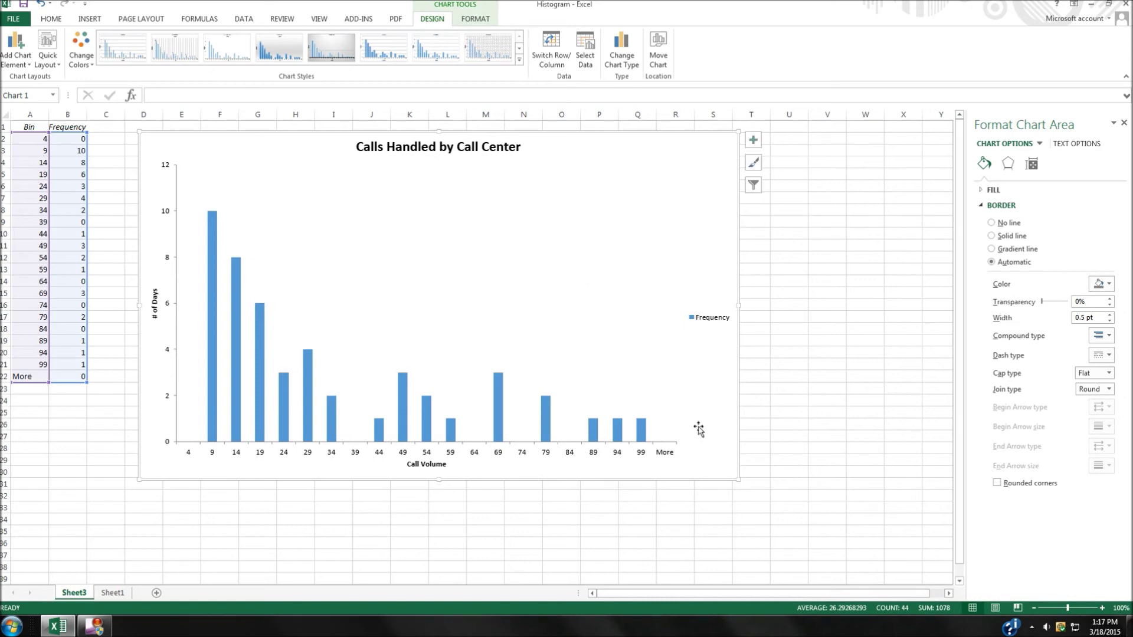
right_click(674, 466)
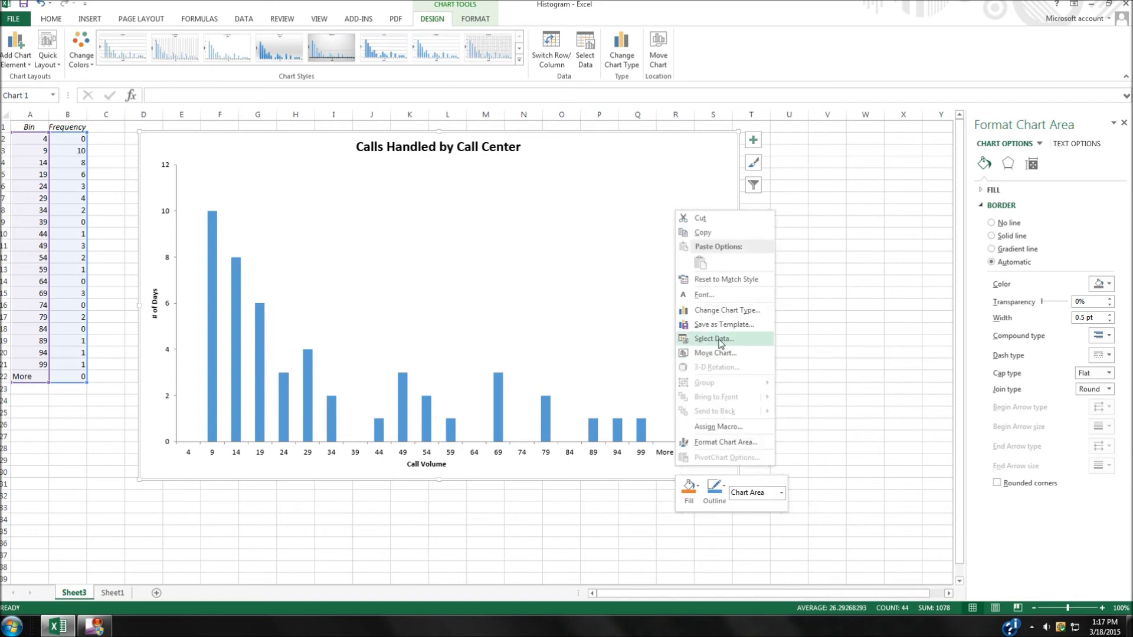
left_click(719, 341)
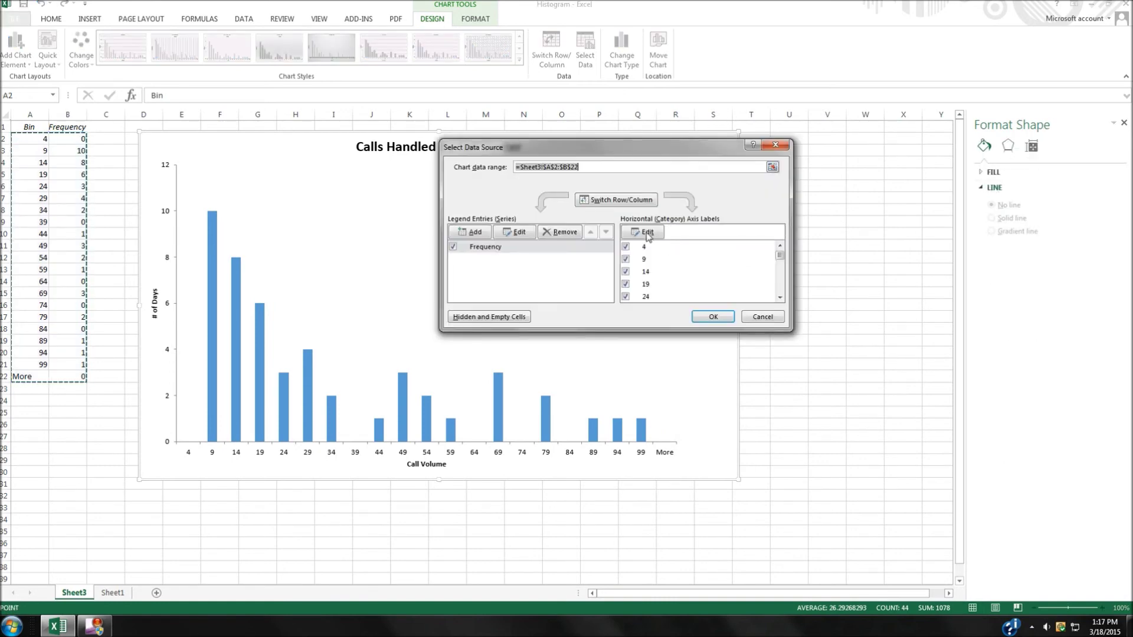
left_click(647, 234)
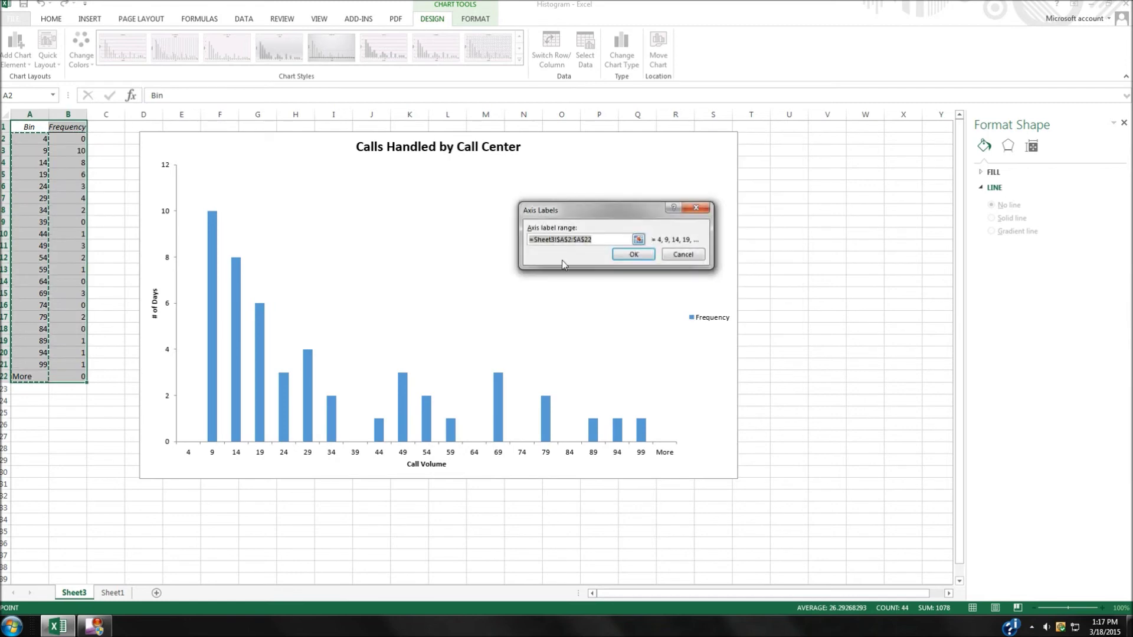
left_click(112, 594)
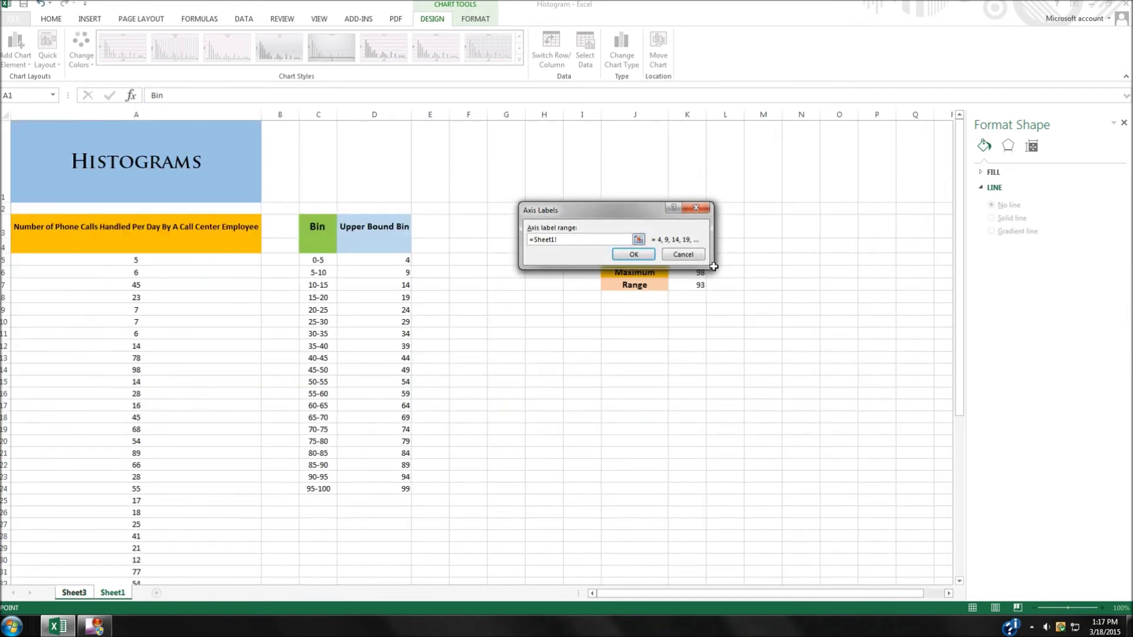
left_click_drag(318, 260, 315, 490)
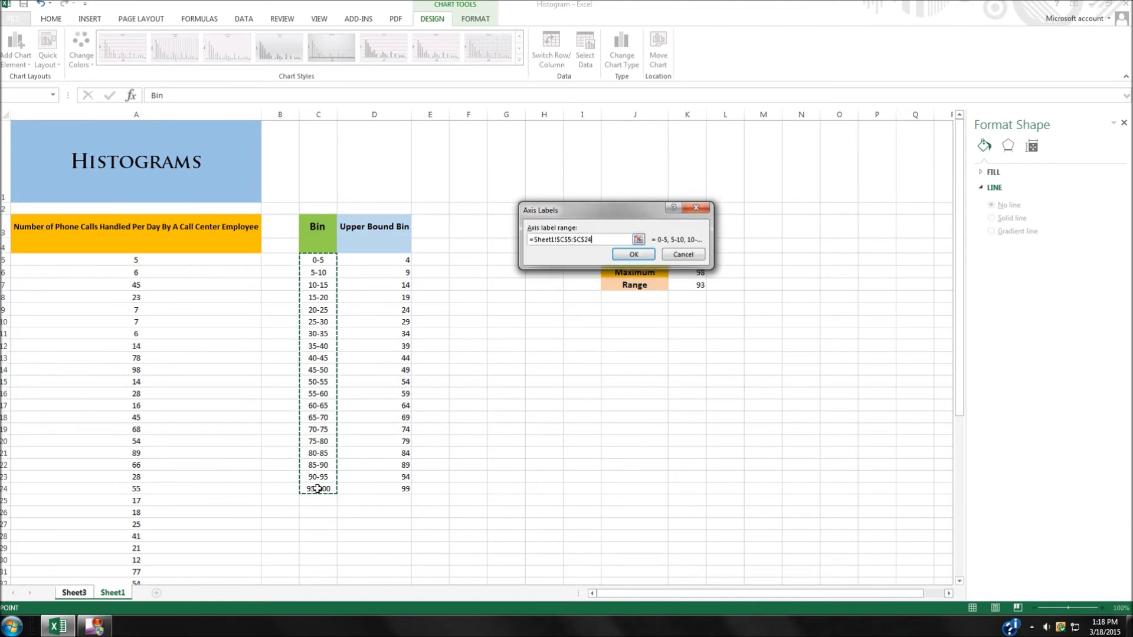
left_click(633, 254)
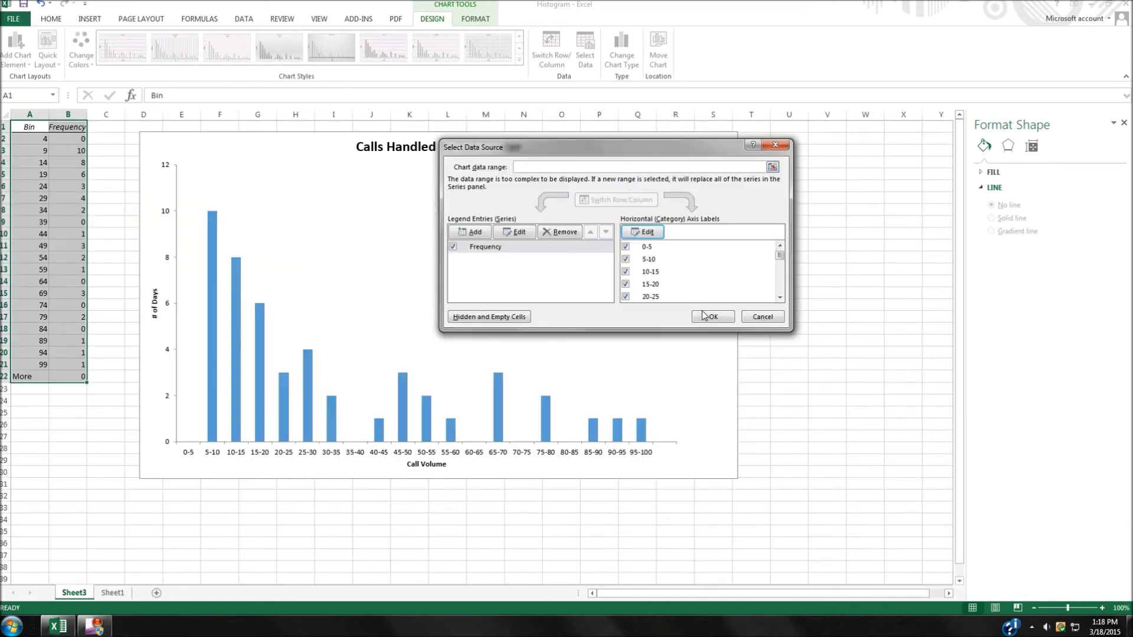
left_click(712, 318)
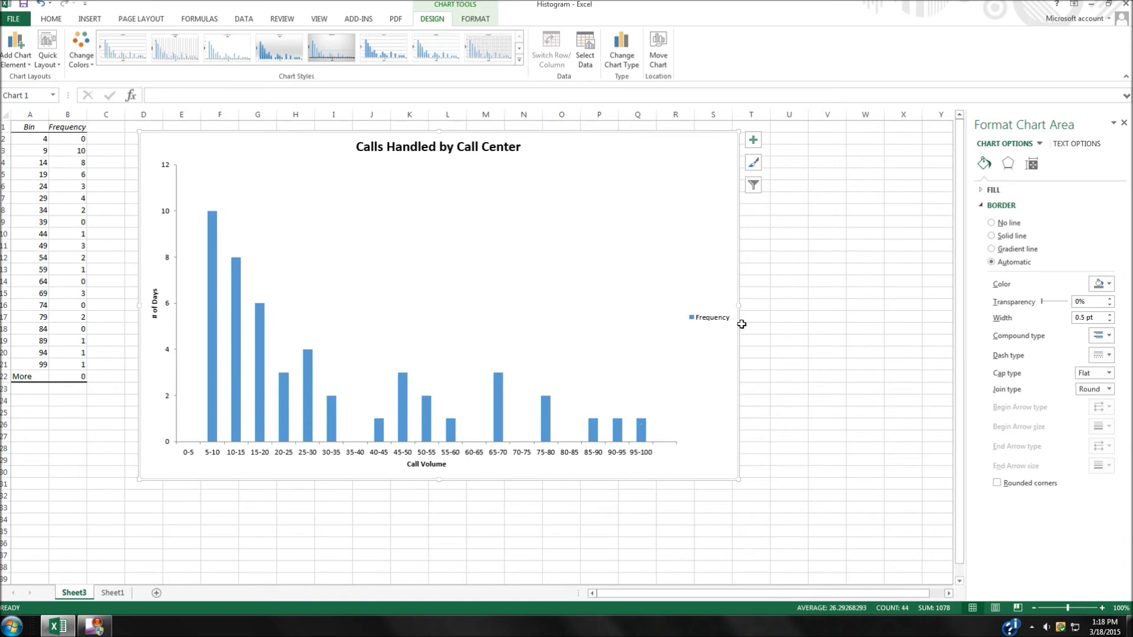
left_click_drag(738, 305, 878, 305)
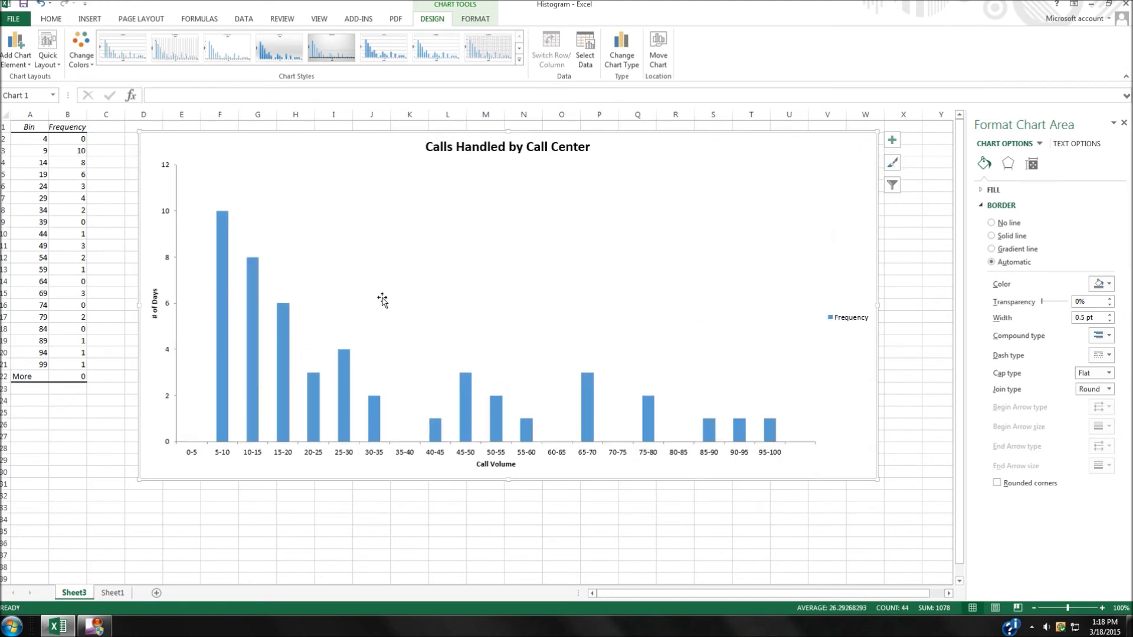
Give the histogram's Frequency bars a solid black border
right_click(831, 383)
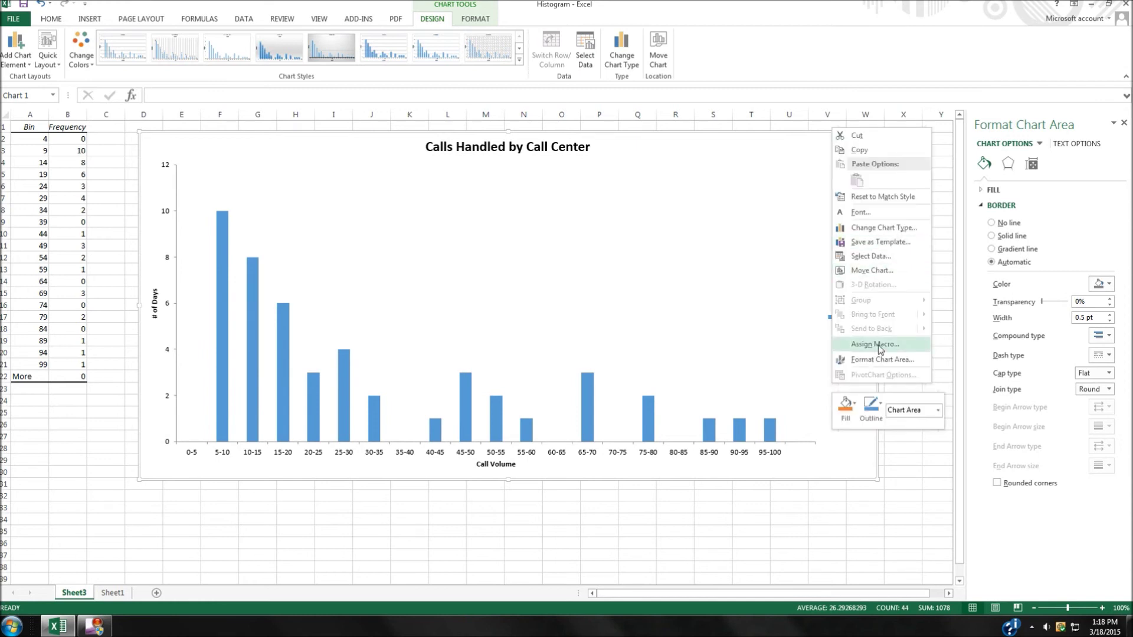
left_click(905, 361)
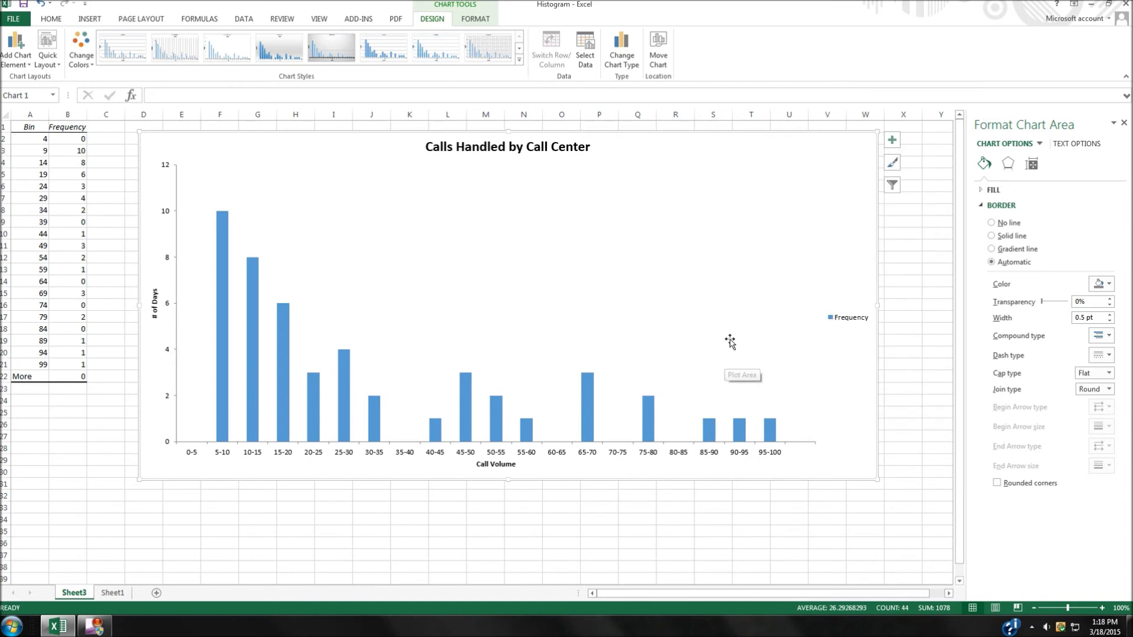
left_click(254, 340)
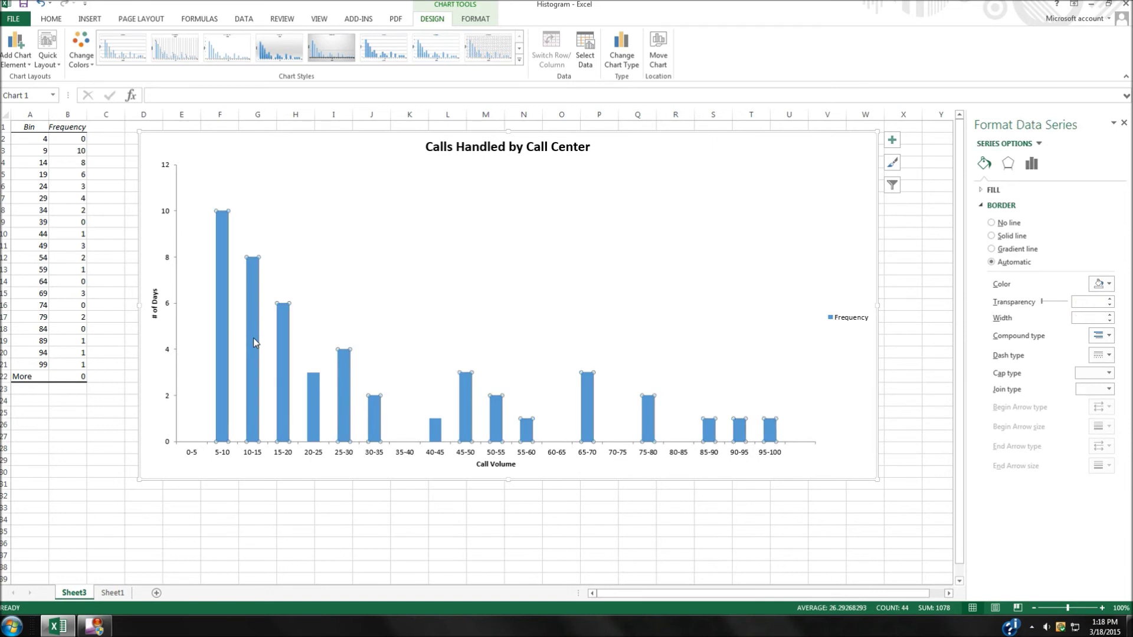
left_click(992, 237)
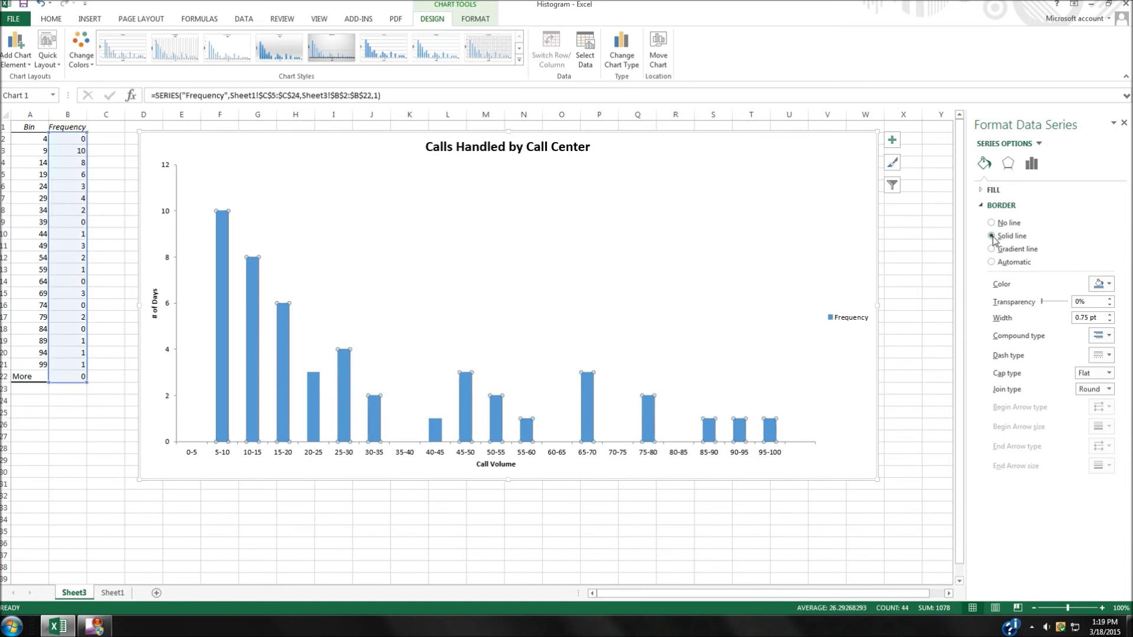
left_click(1110, 284)
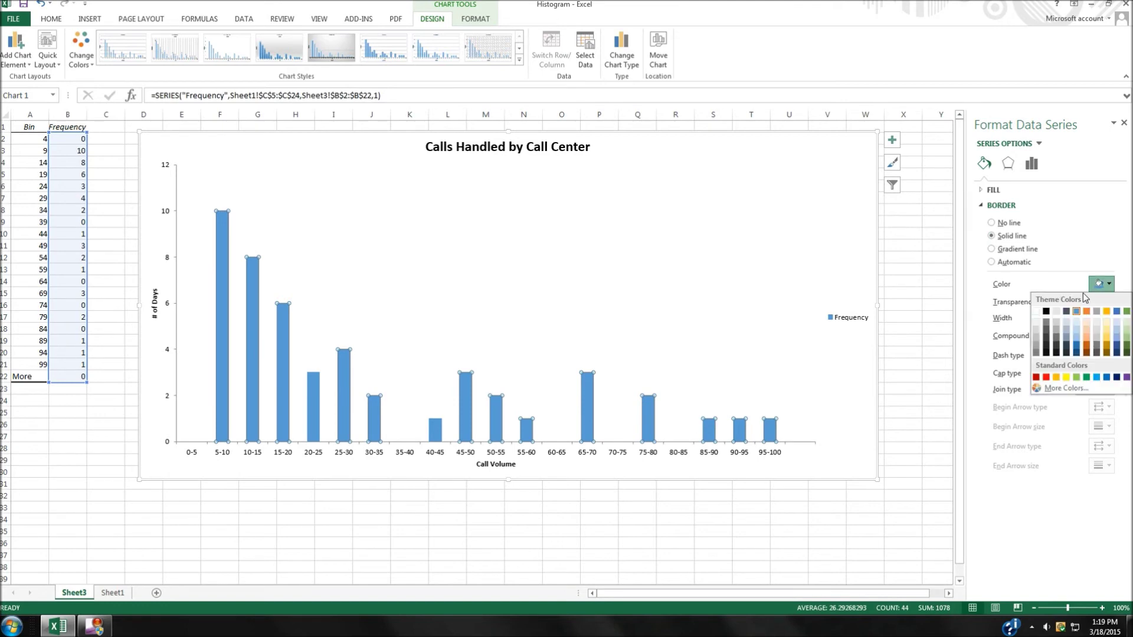
left_click(1046, 312)
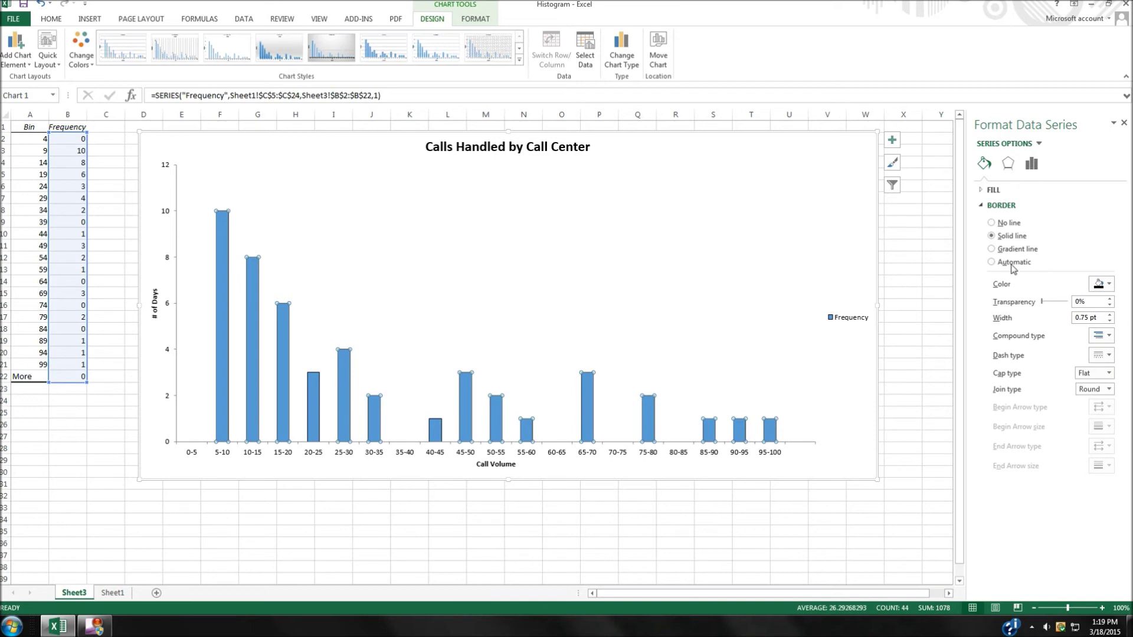
Set the gap width of the Frequency series to 0%
left_click(1032, 165)
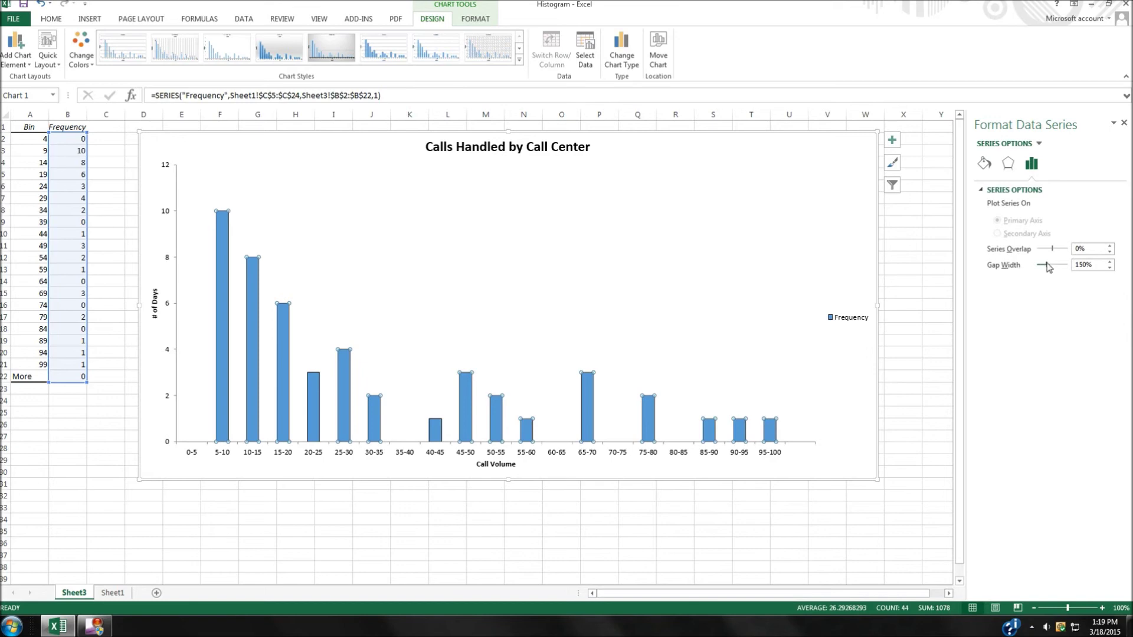
left_click_drag(1047, 266, 1037, 266)
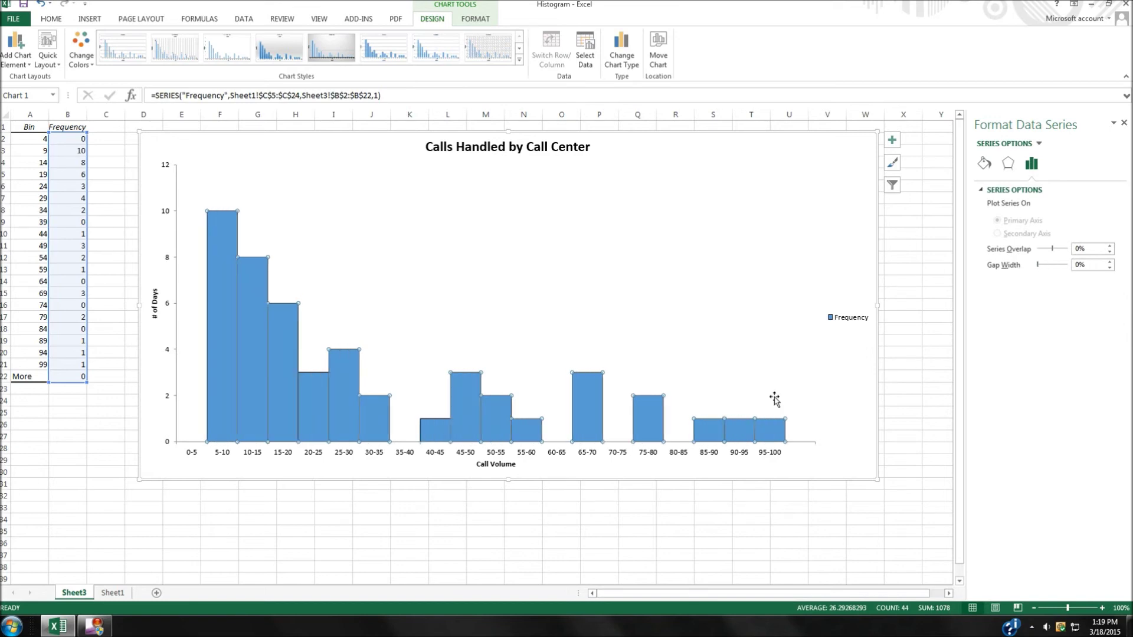
left_click(764, 352)
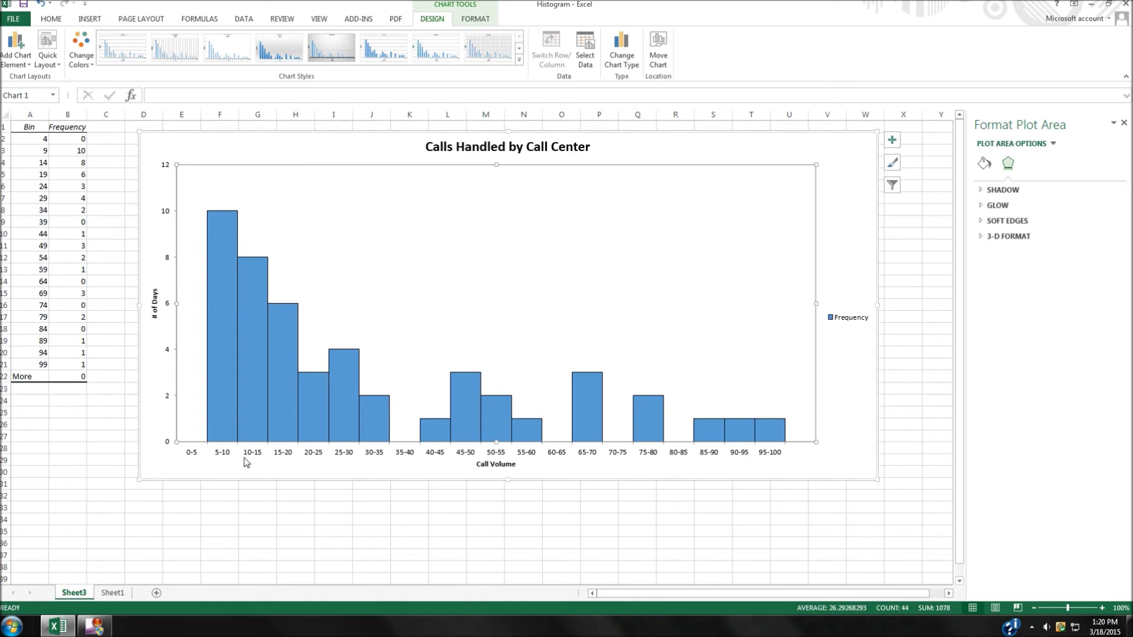
mouse_move(256, 331)
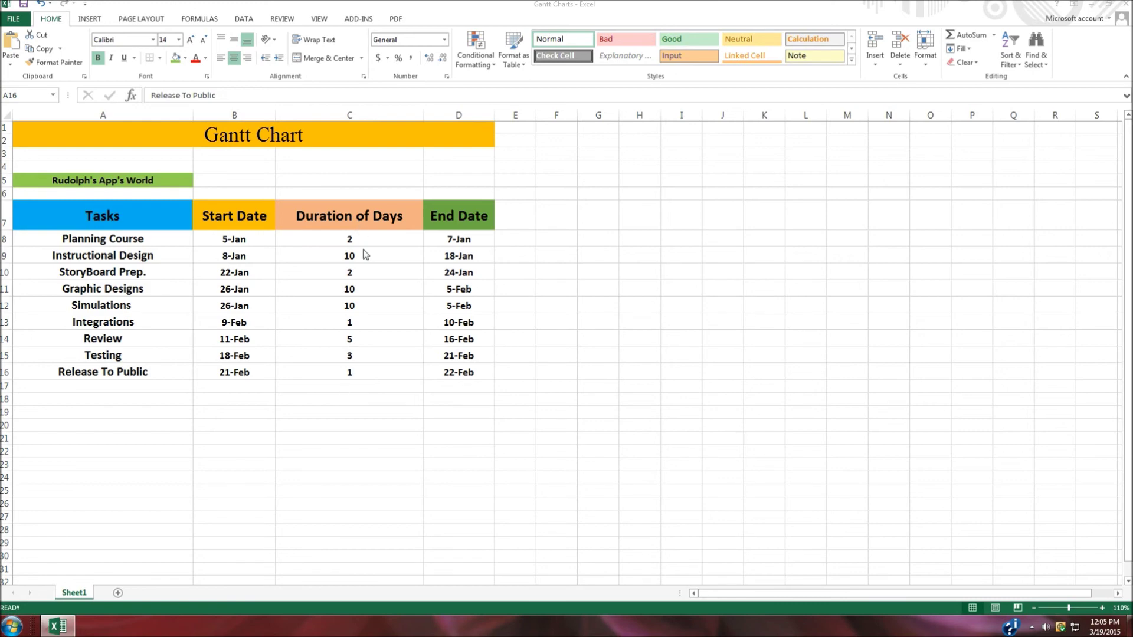
Total the task durations in C8:C16 with a Sum formula in cell C17
left_click_drag(379, 237, 375, 375)
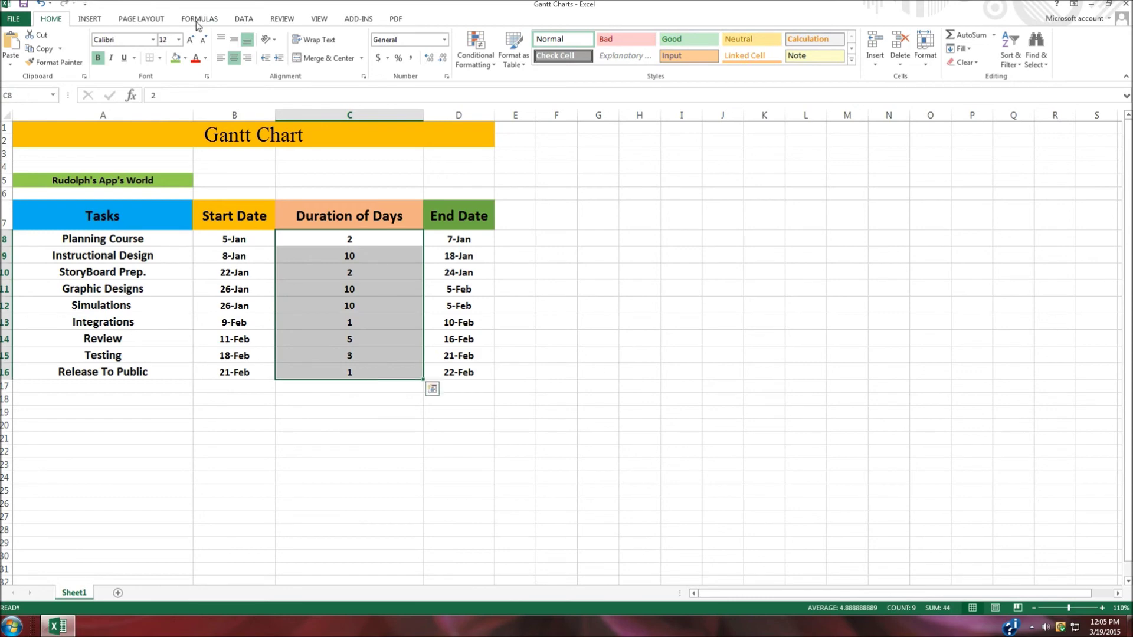
left_click(200, 19)
left_click(51, 60)
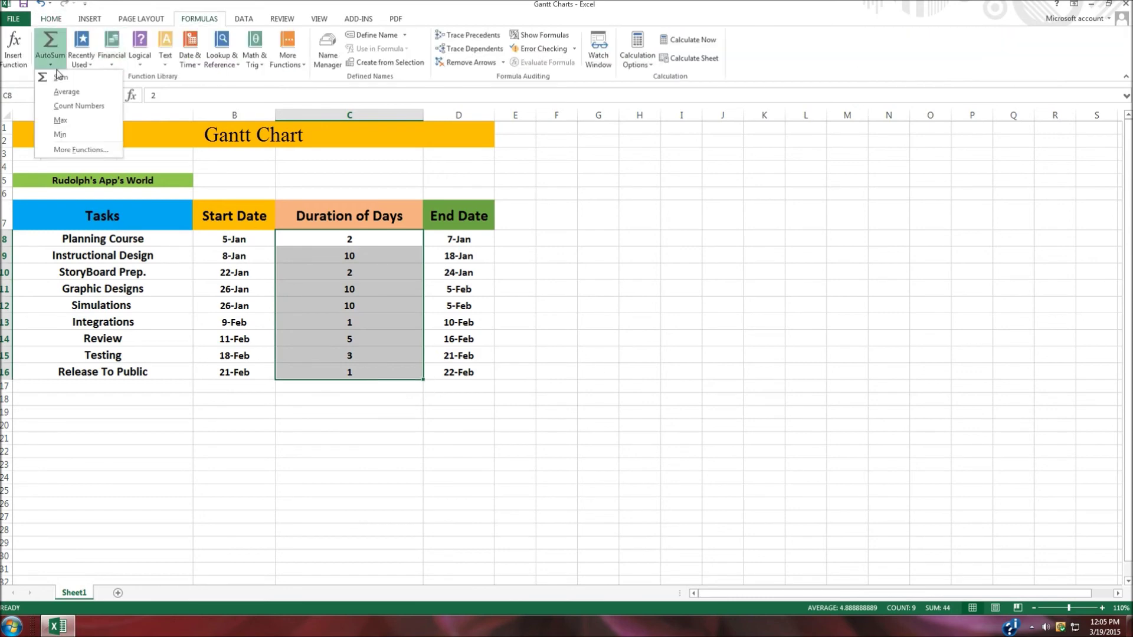
left_click(61, 77)
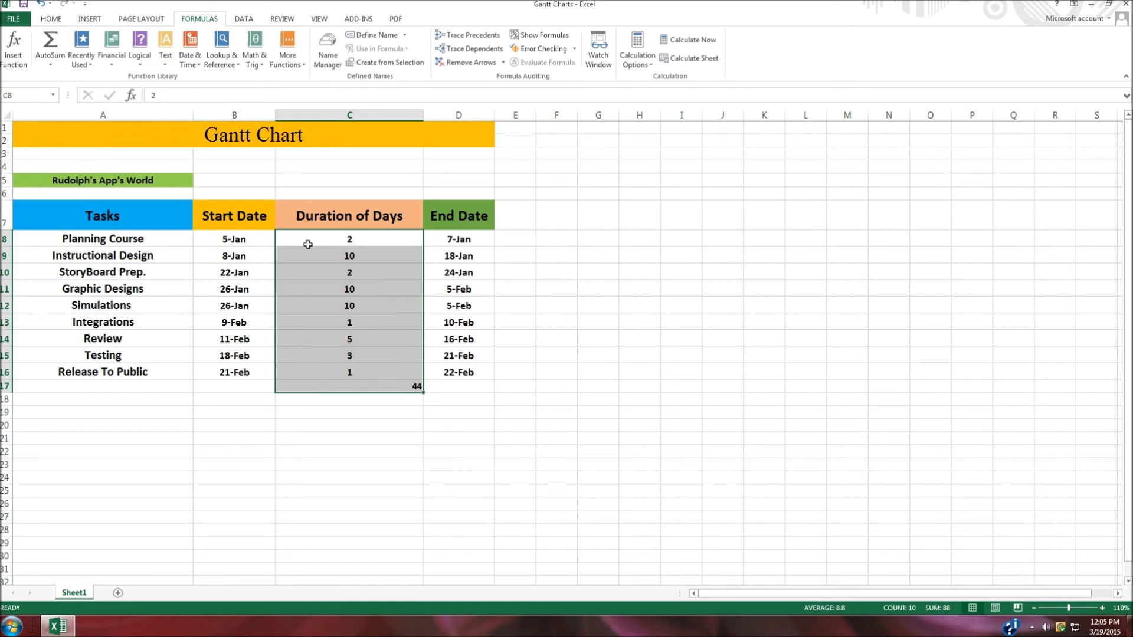
left_click(398, 386)
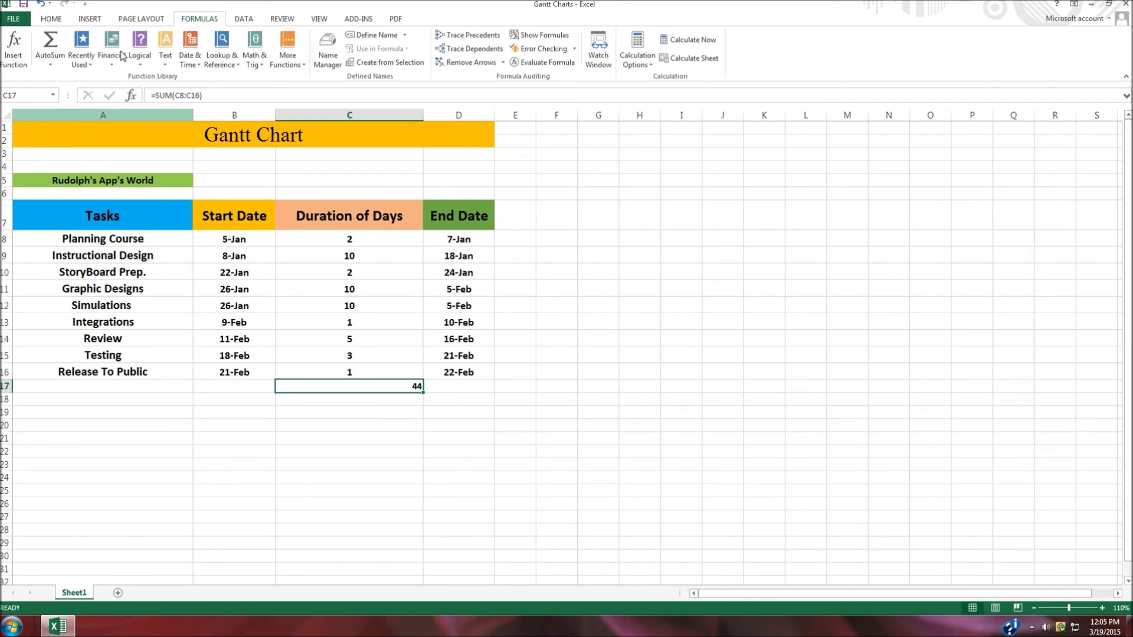
Clear the duration total from cell C17
left_click(51, 18)
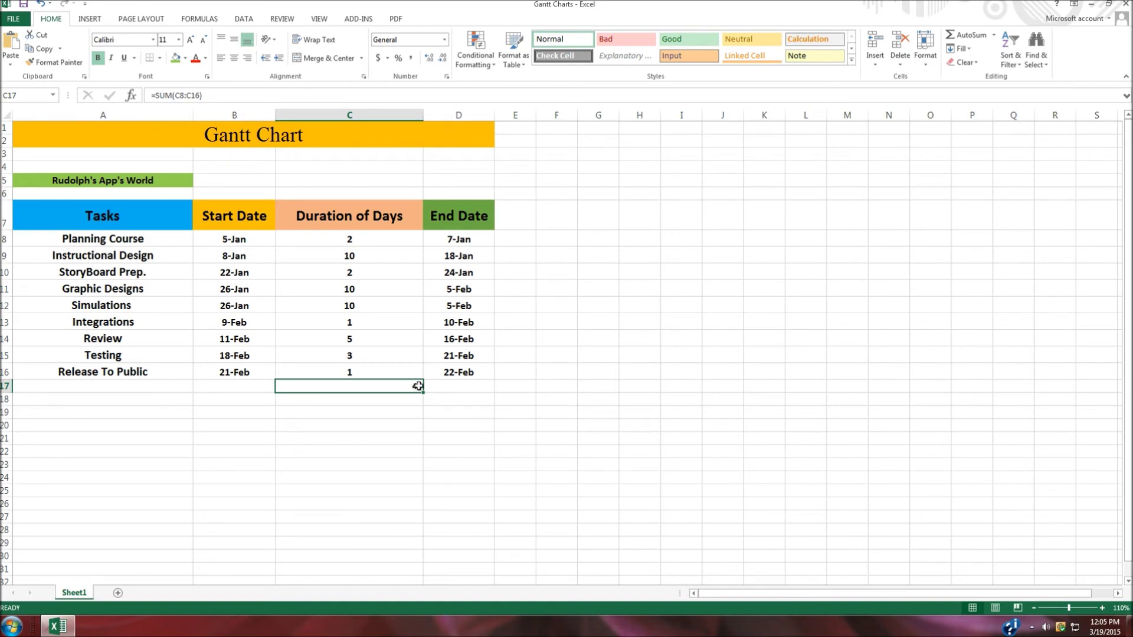
left_click(457, 390)
left_click(411, 390)
key("Delete")
left_click(466, 377)
left_click(588, 373)
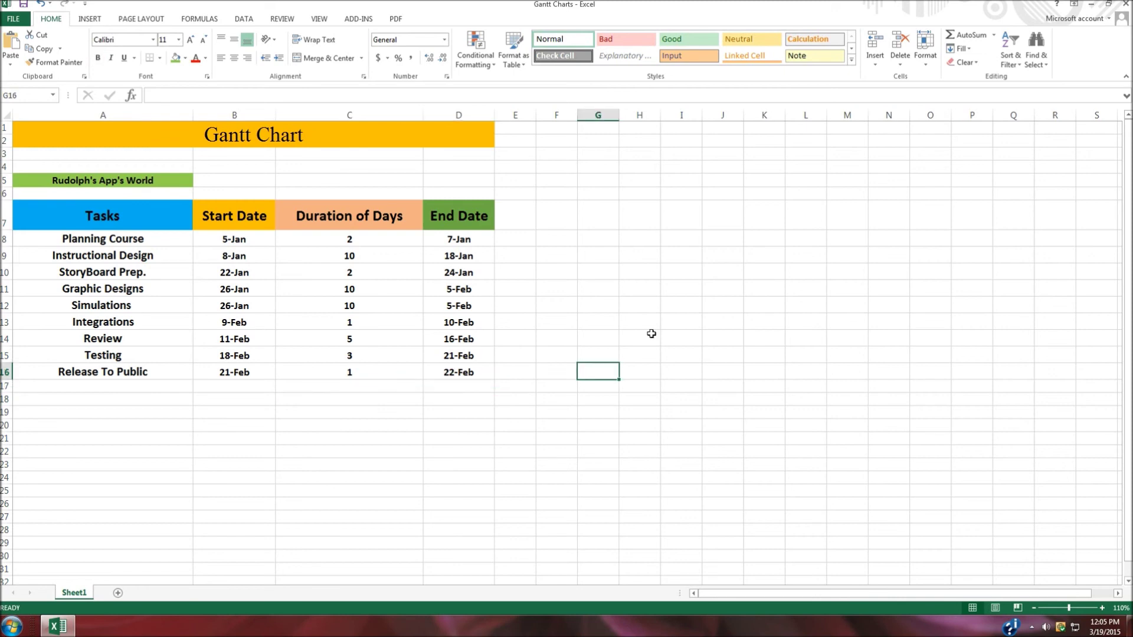
left_click(629, 202)
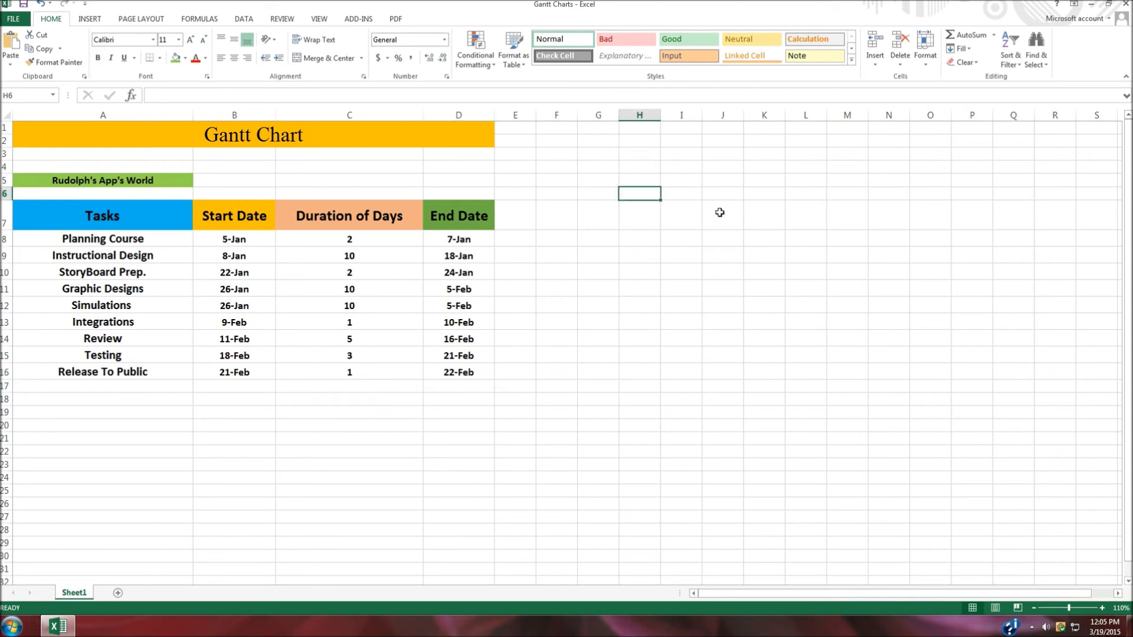
left_click(720, 212)
left_click(806, 212)
left_click(967, 216)
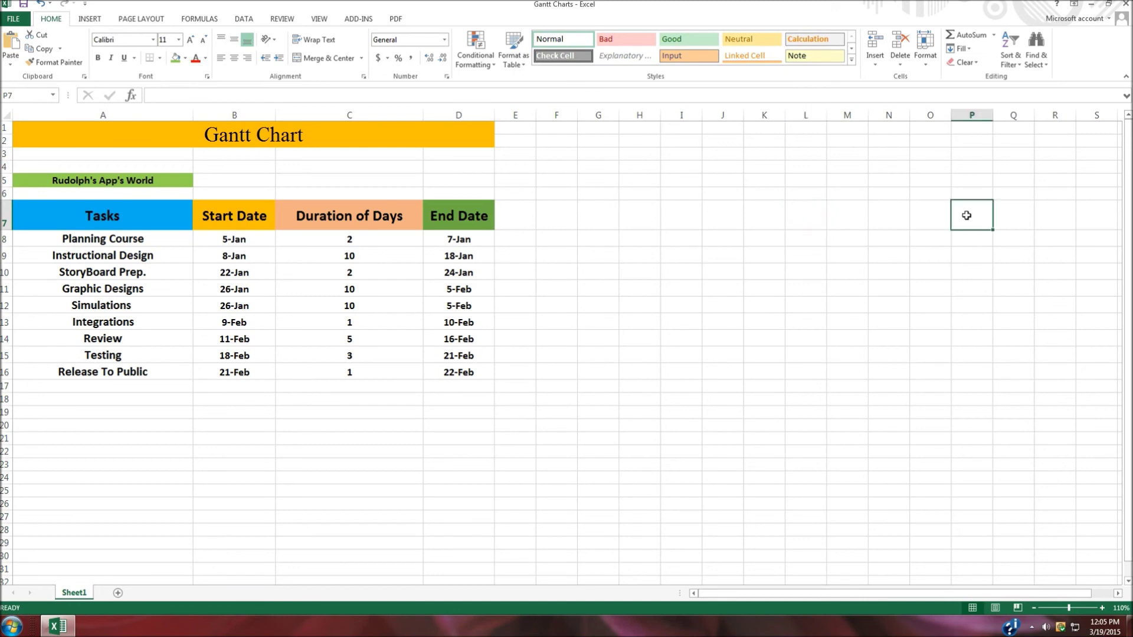
Insert an empty 2-D stacked bar chart and place it beside the task table, starting at about column G, row 5
left_click(598, 214)
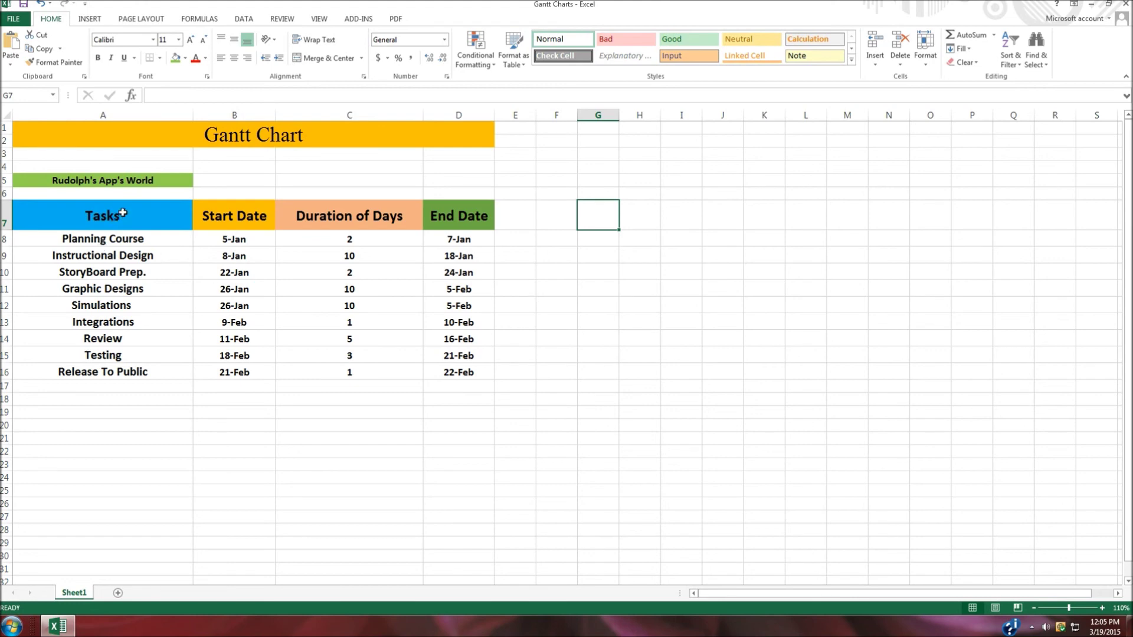
left_click(97, 23)
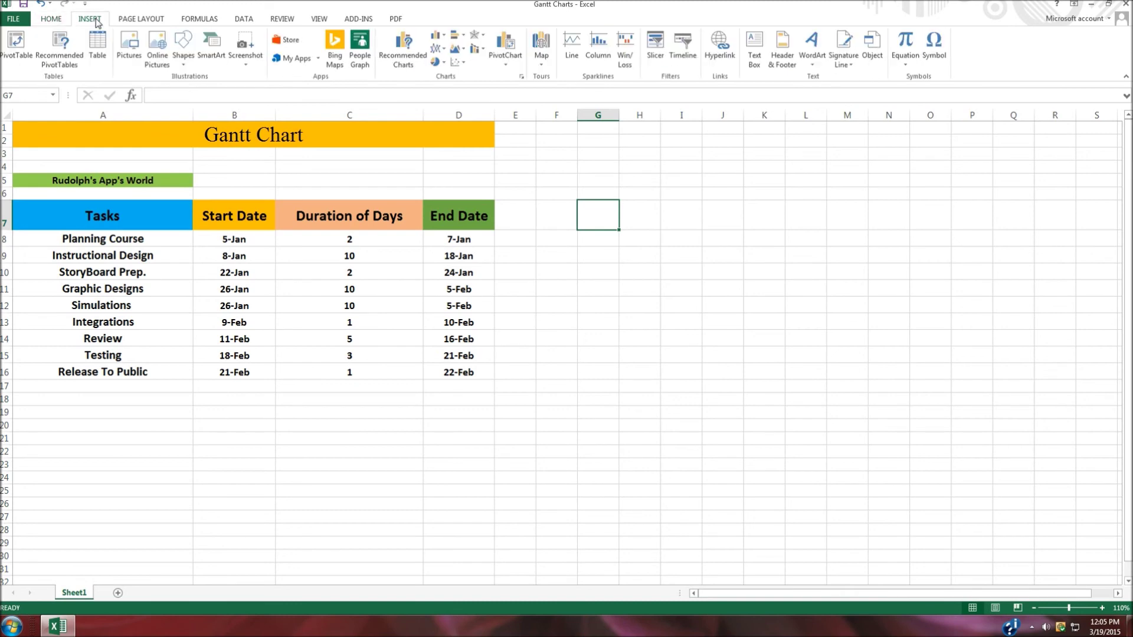
left_click(465, 36)
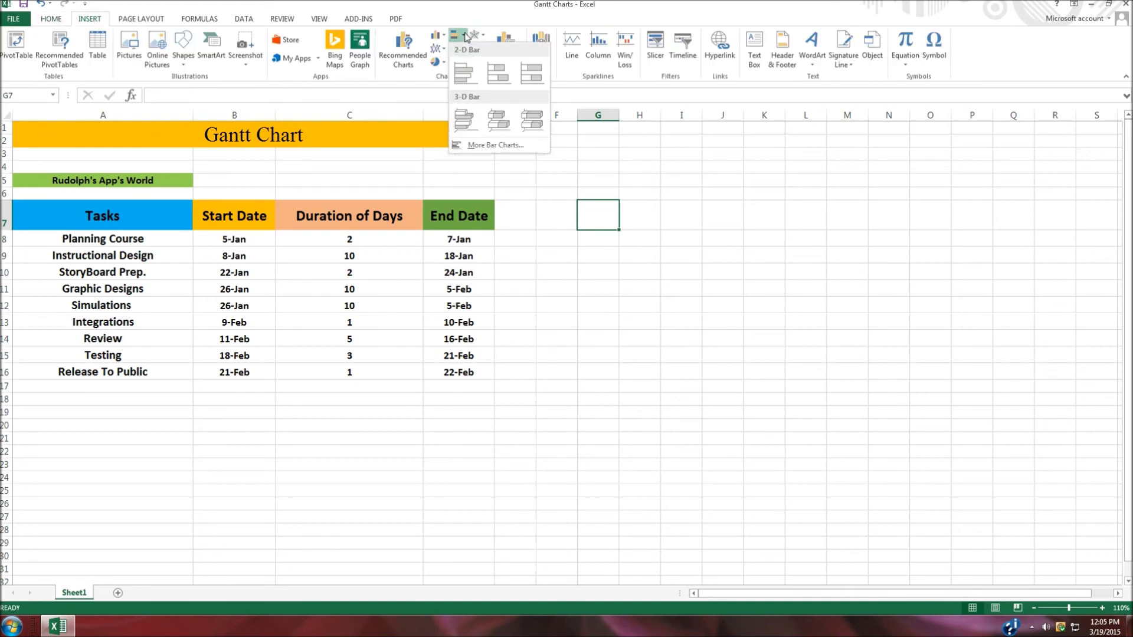
left_click(503, 79)
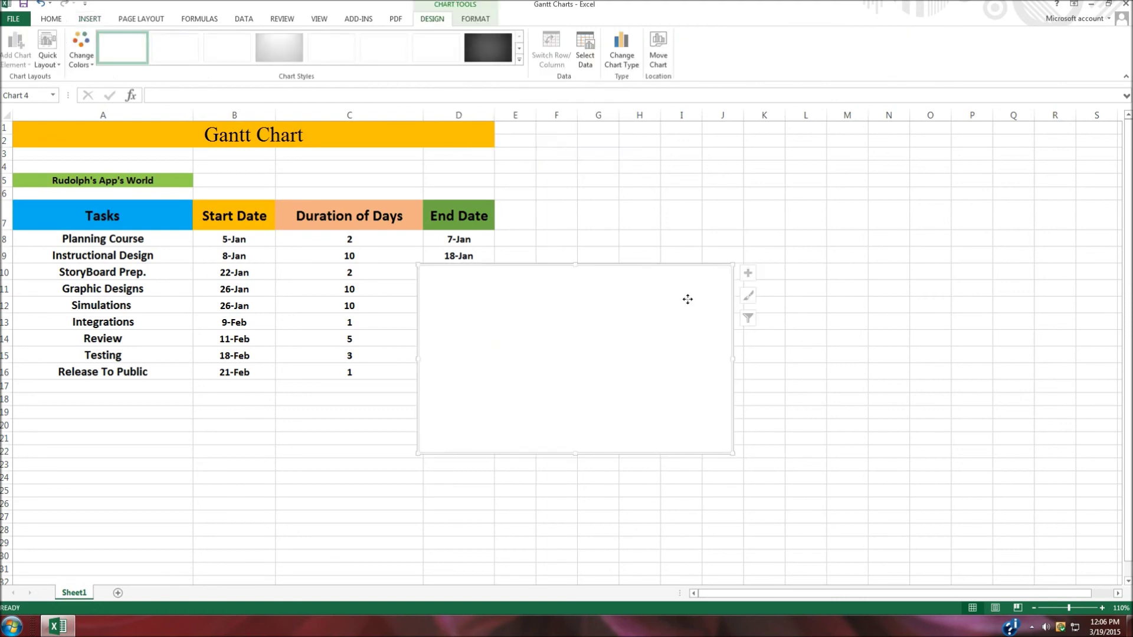
left_click_drag(687, 300, 850, 209)
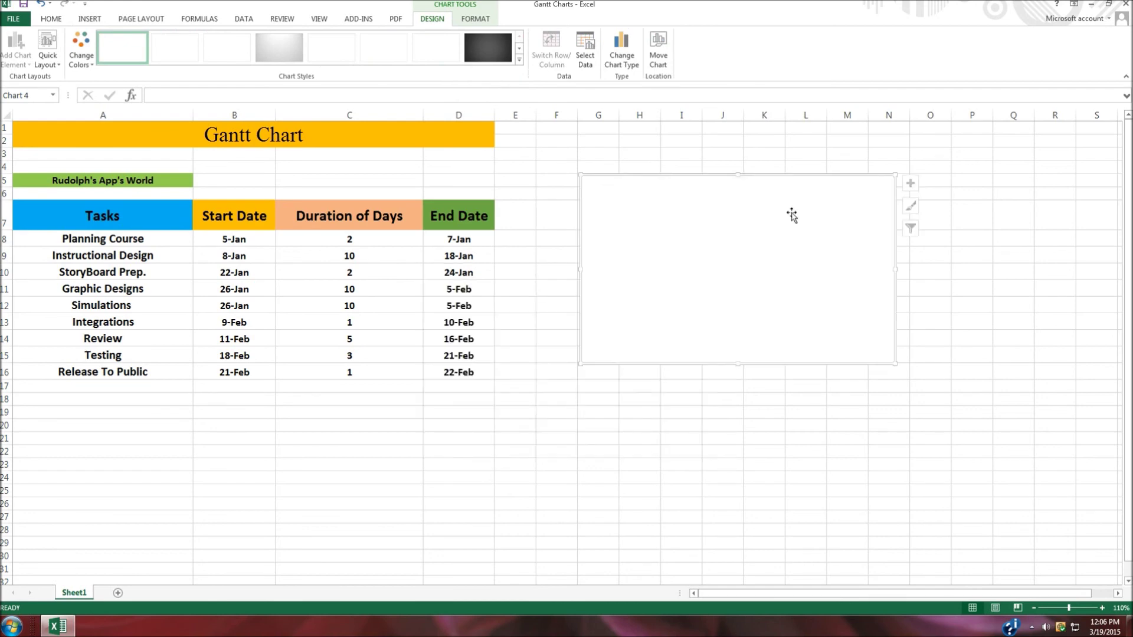
Add a data series named "Start Date" to the chart with the values in Sheet1 cells B8:B16
left_click(591, 69)
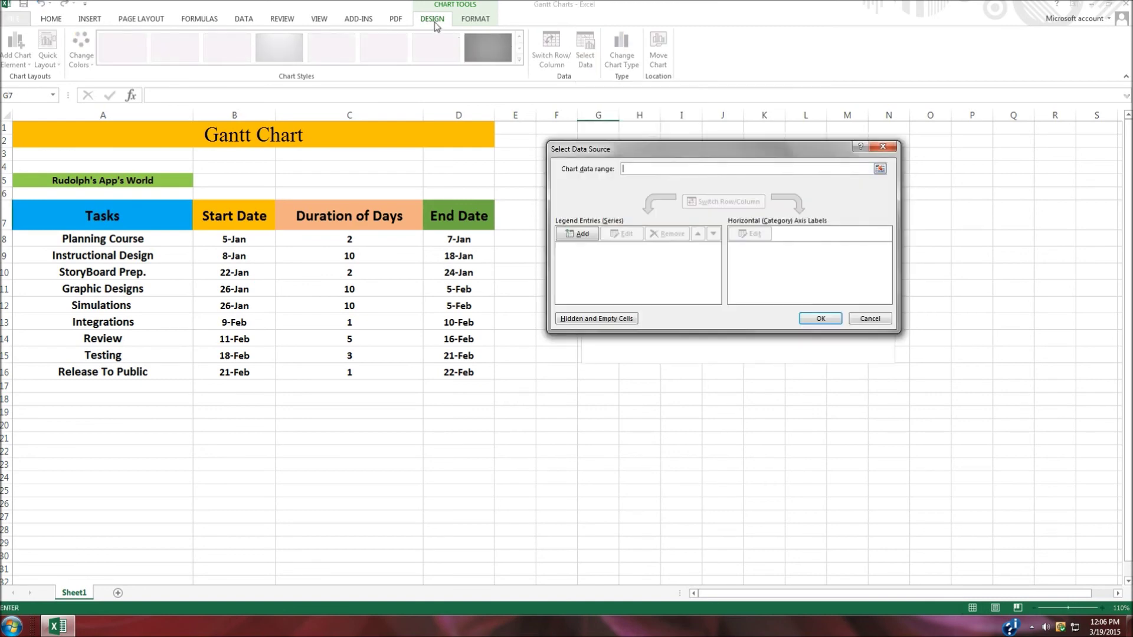
left_click(587, 236)
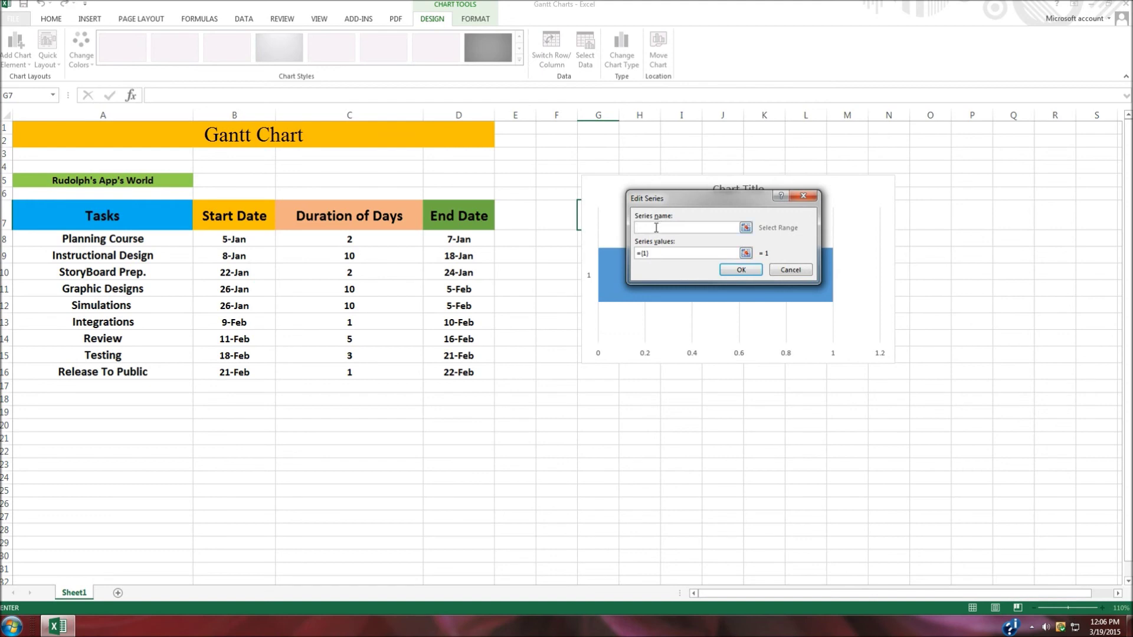
type("Start DAte")
left_click(662, 228)
key("BackSpace")
type("a")
left_click_drag(661, 253, 627, 259)
key("BackSpace")
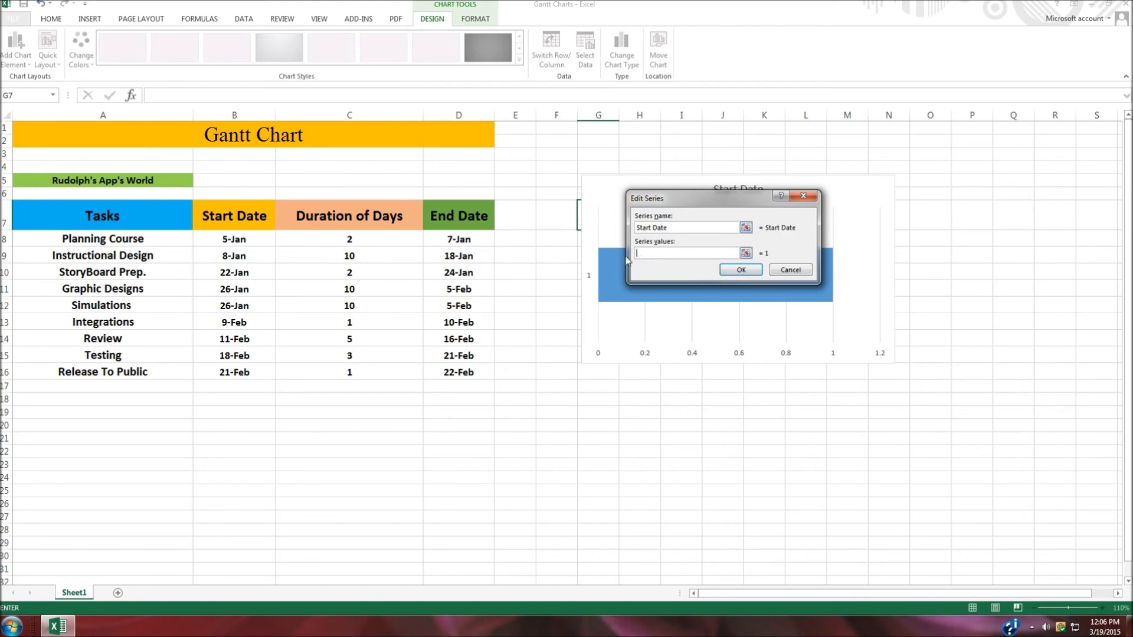
left_click_drag(242, 240, 244, 371)
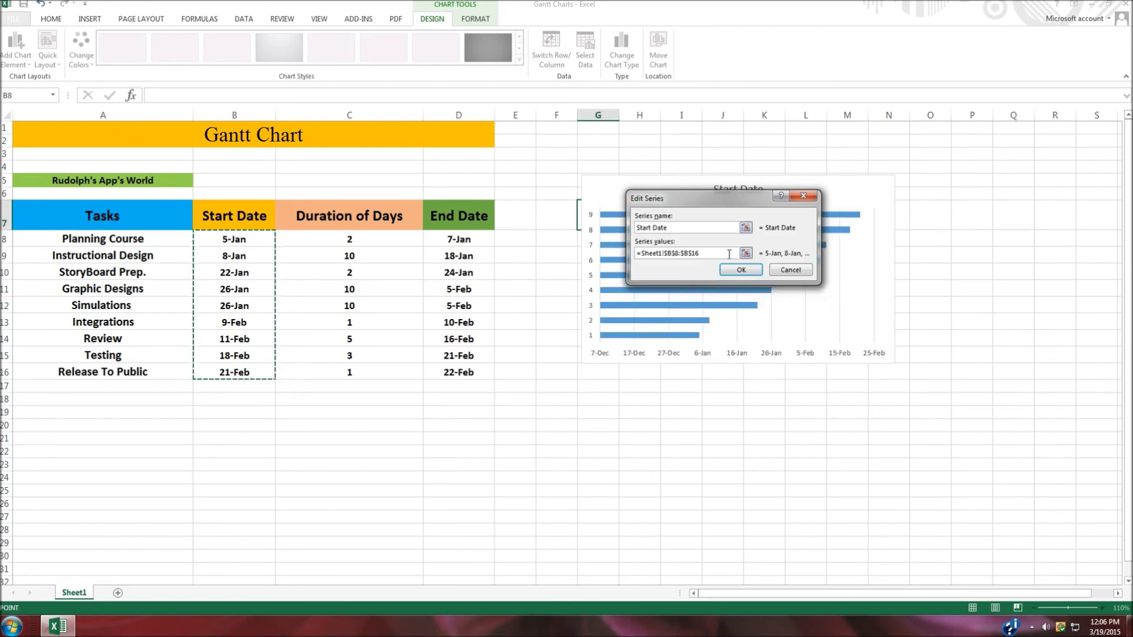
left_click(745, 267)
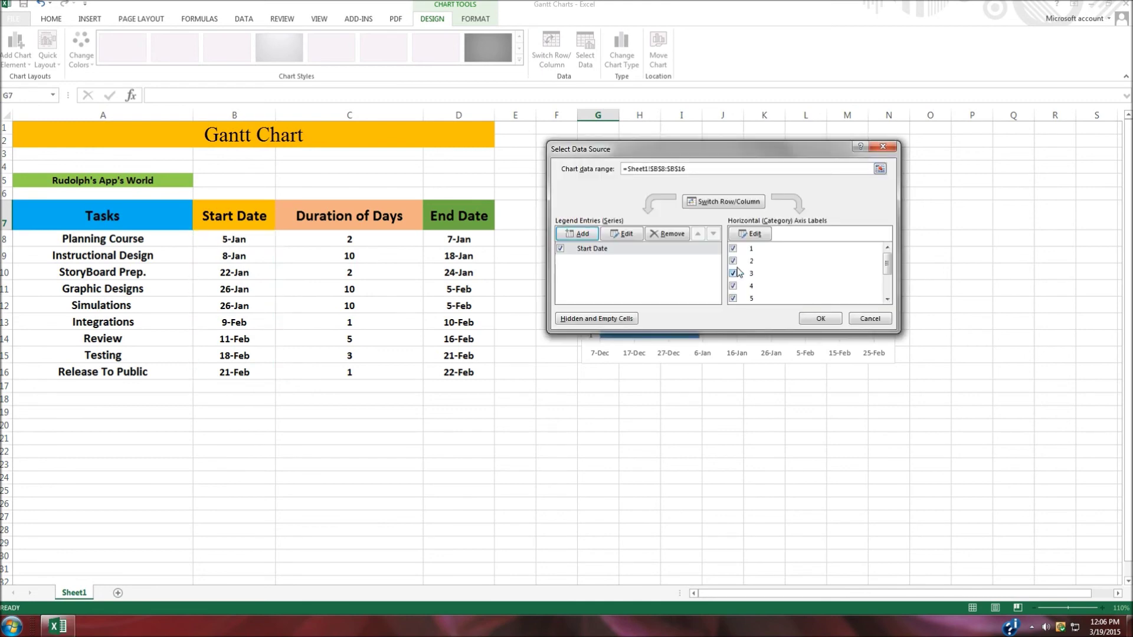
Add a second data series named "Duration (Days)" with the values in Sheet1 cells C8:C16 and accept the data source
left_click(594, 235)
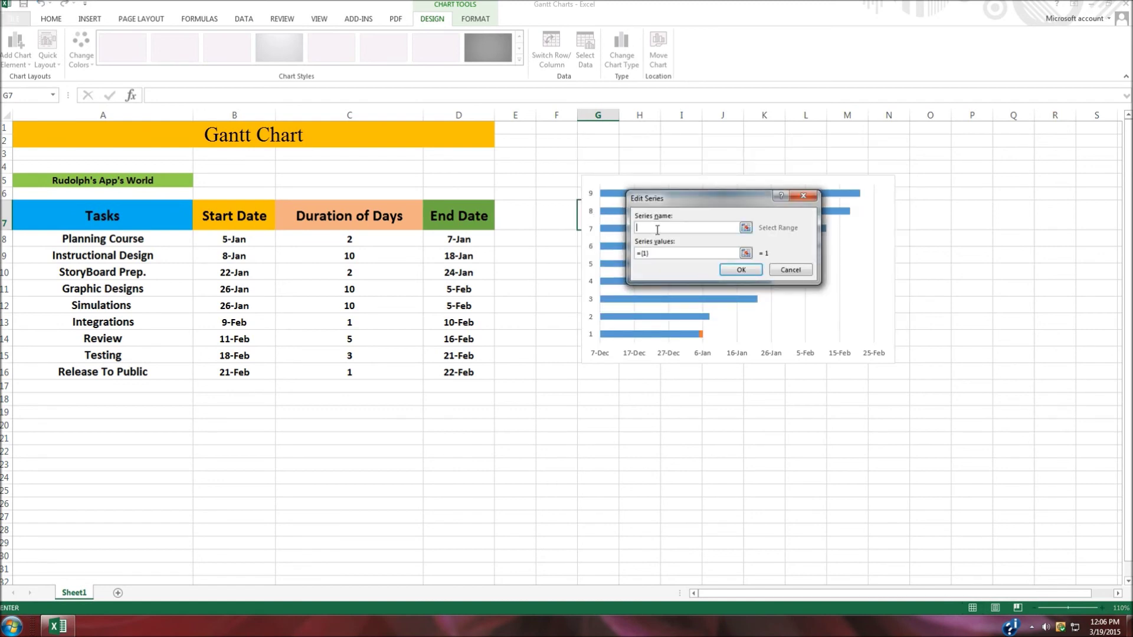
type("Duration (Days")
left_click(637, 254)
key("BackSpace")
left_click(365, 237)
left_click_drag(365, 238, 361, 368)
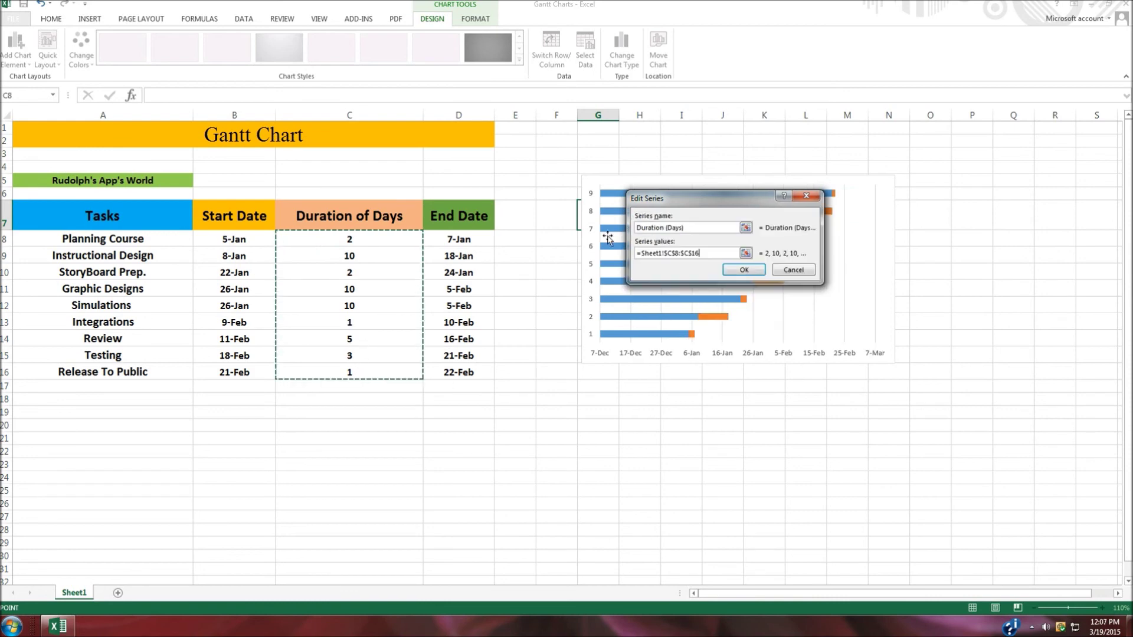
left_click(744, 269)
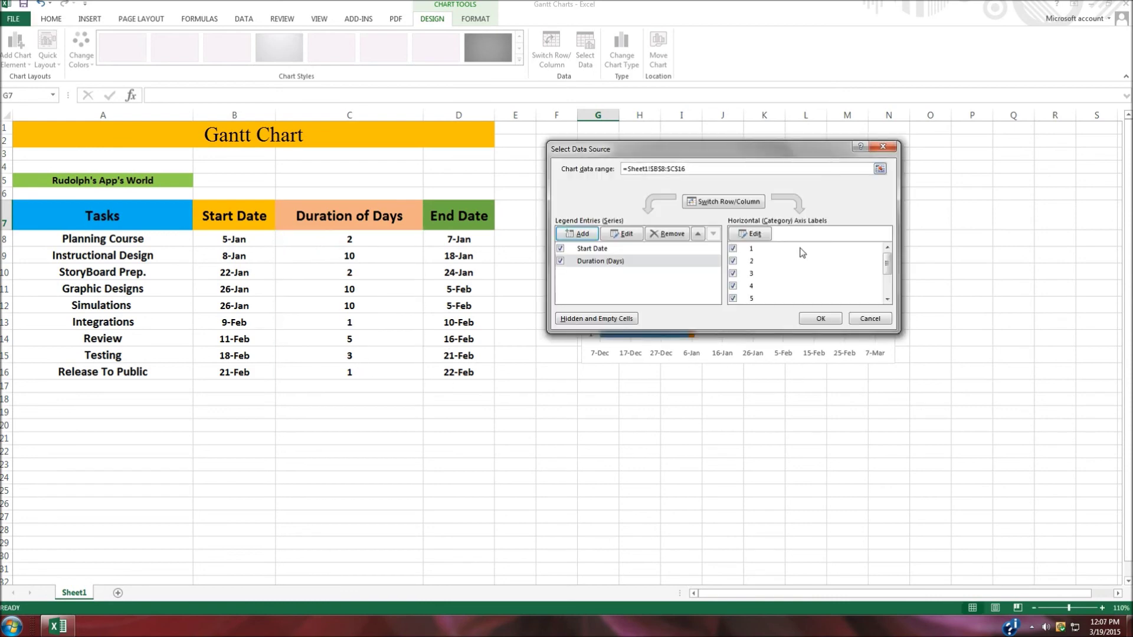
left_click(829, 320)
Enlarge the chart to about column P and row 22, and undo the accidental shift of the plot area
left_click_drag(893, 361, 984, 448)
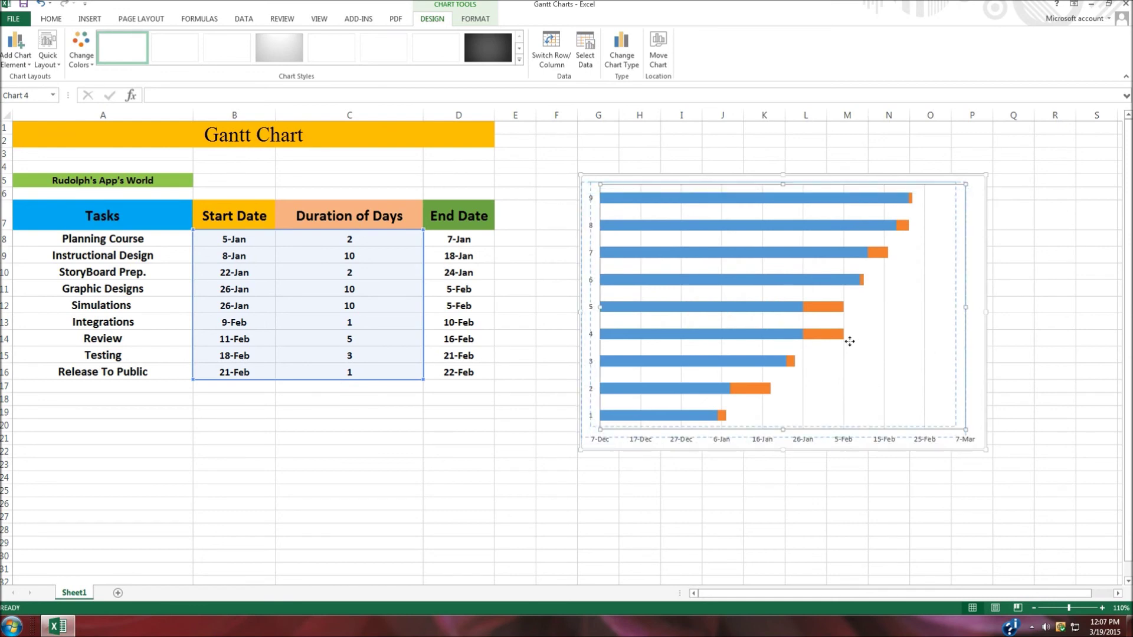
left_click(43, 5)
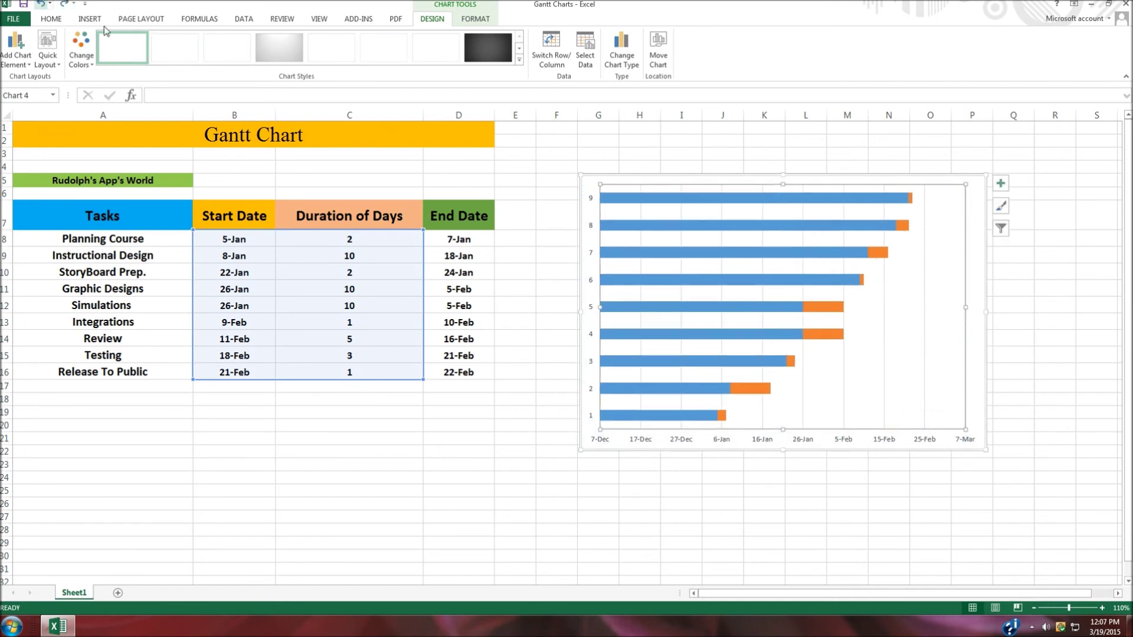
left_click(982, 220)
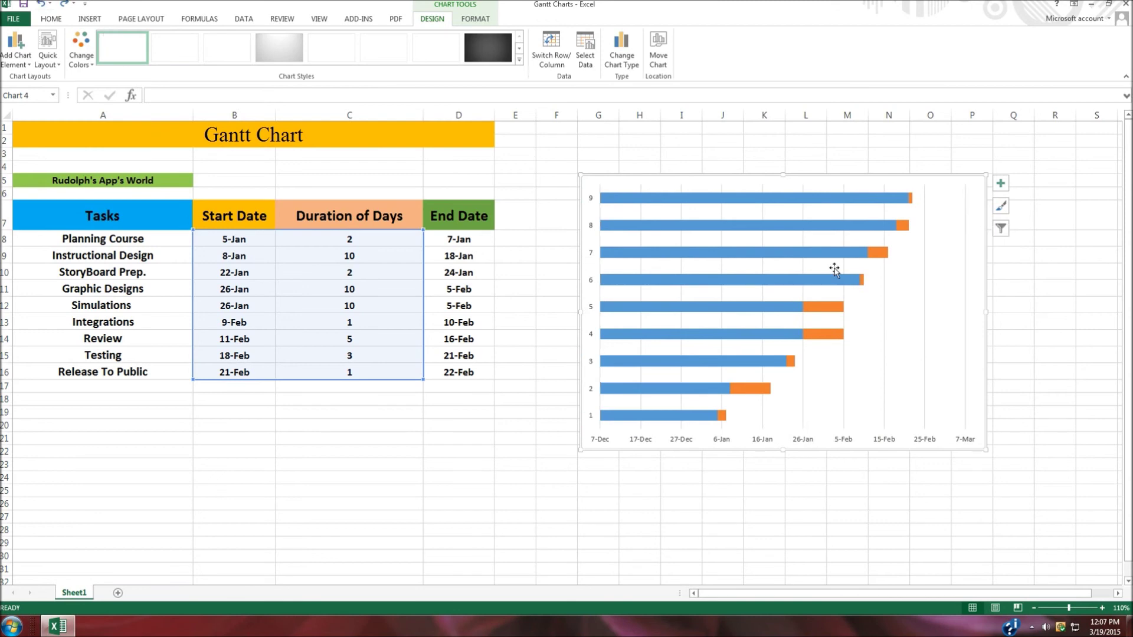
Use the task names in Sheet1 cells A8:A16 as the category axis labels and accept the data source
left_click(592, 200)
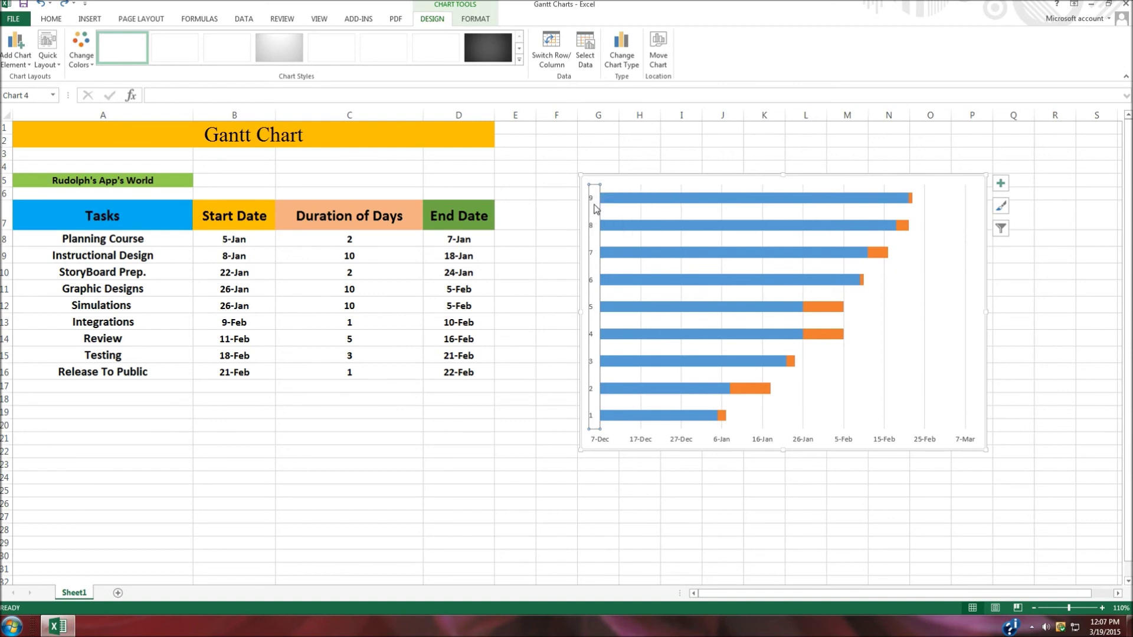
right_click(595, 208)
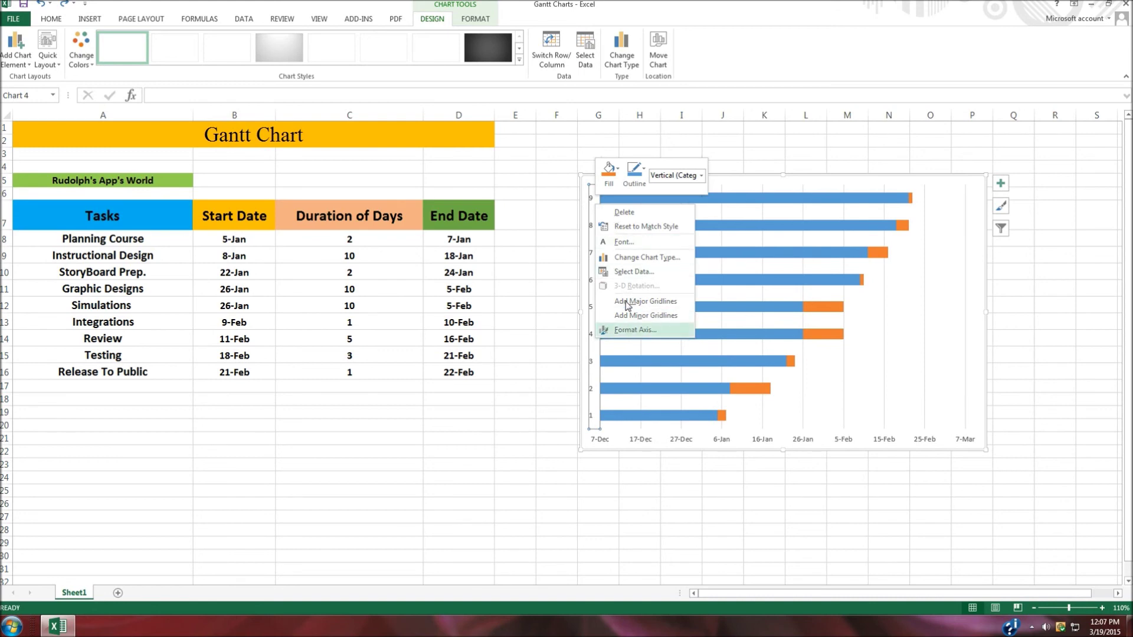
left_click(620, 272)
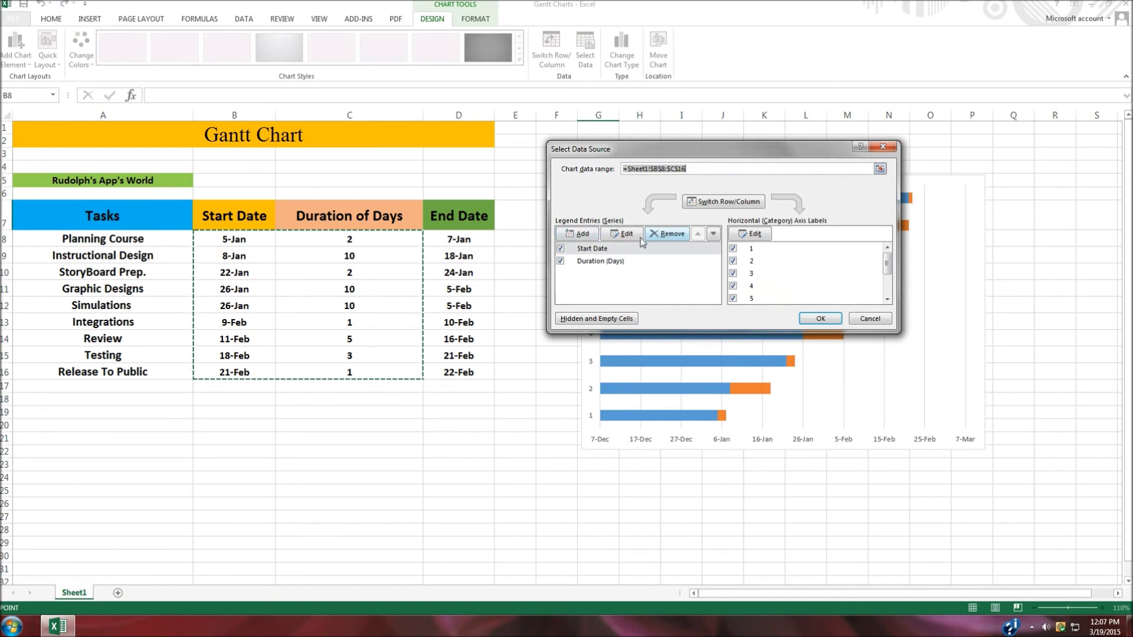
left_click(600, 249)
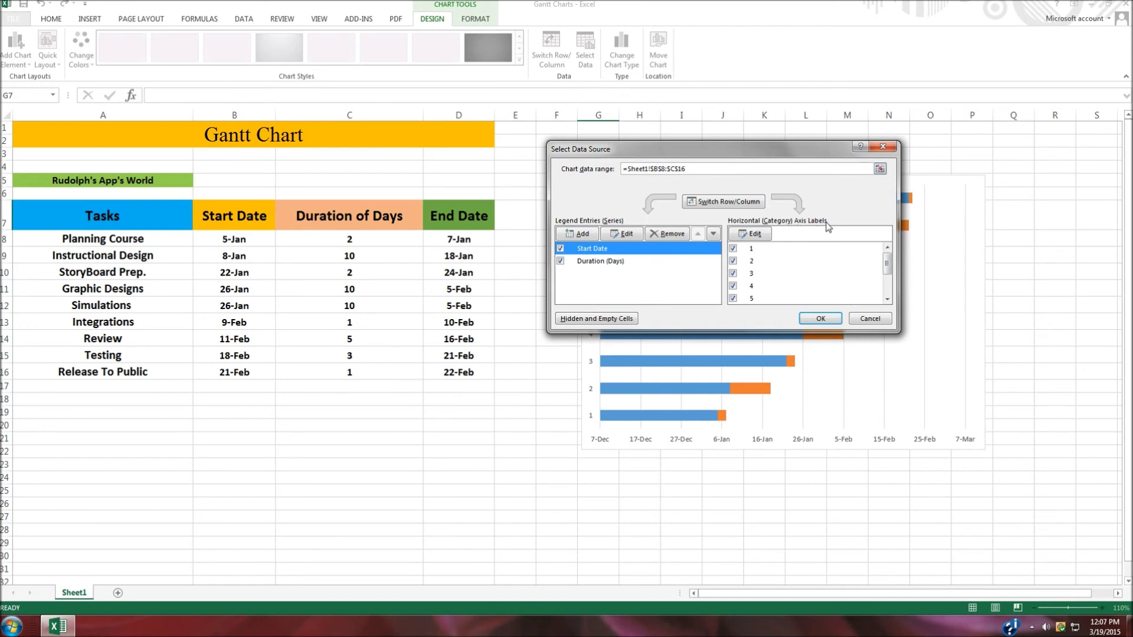
left_click(747, 234)
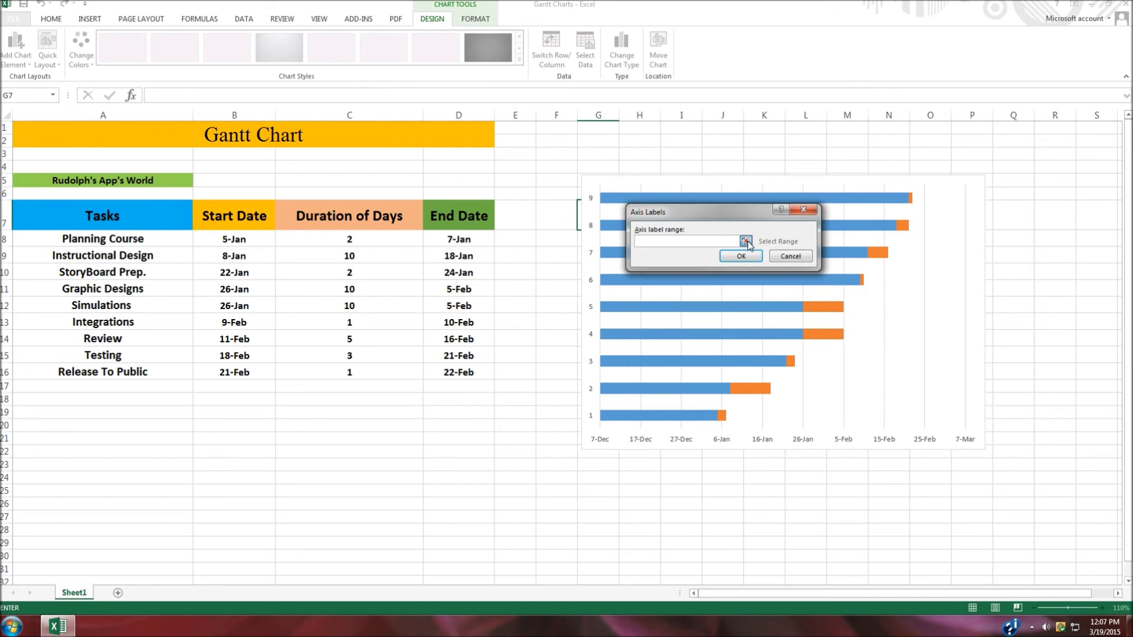
left_click(746, 242)
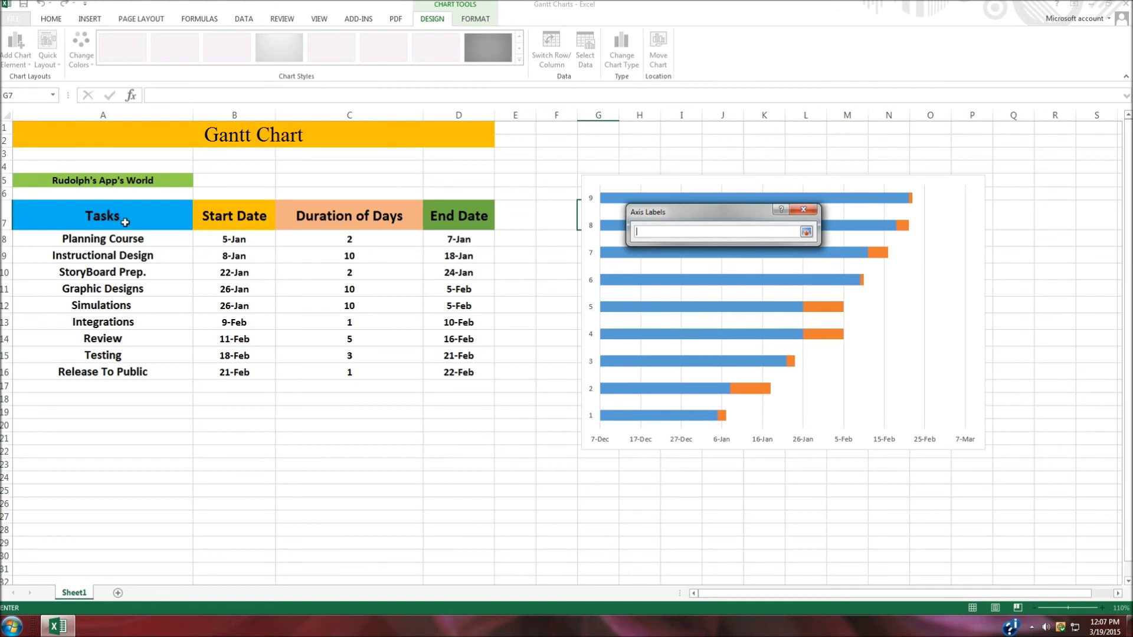
left_click(105, 239)
left_click_drag(105, 239, 113, 372)
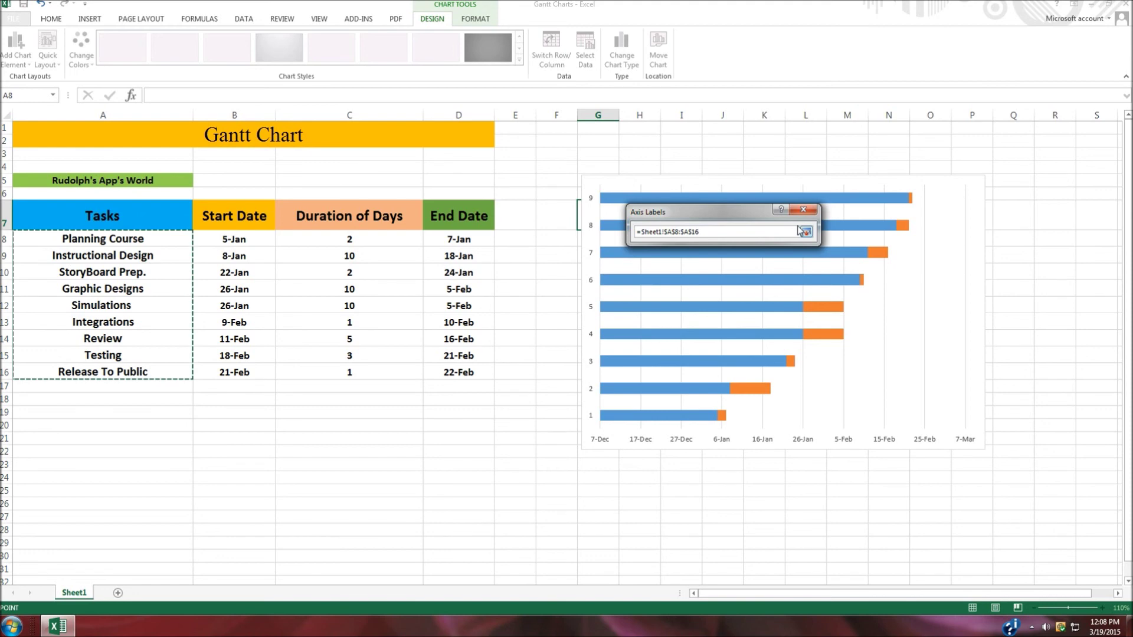
left_click(804, 231)
left_click(739, 258)
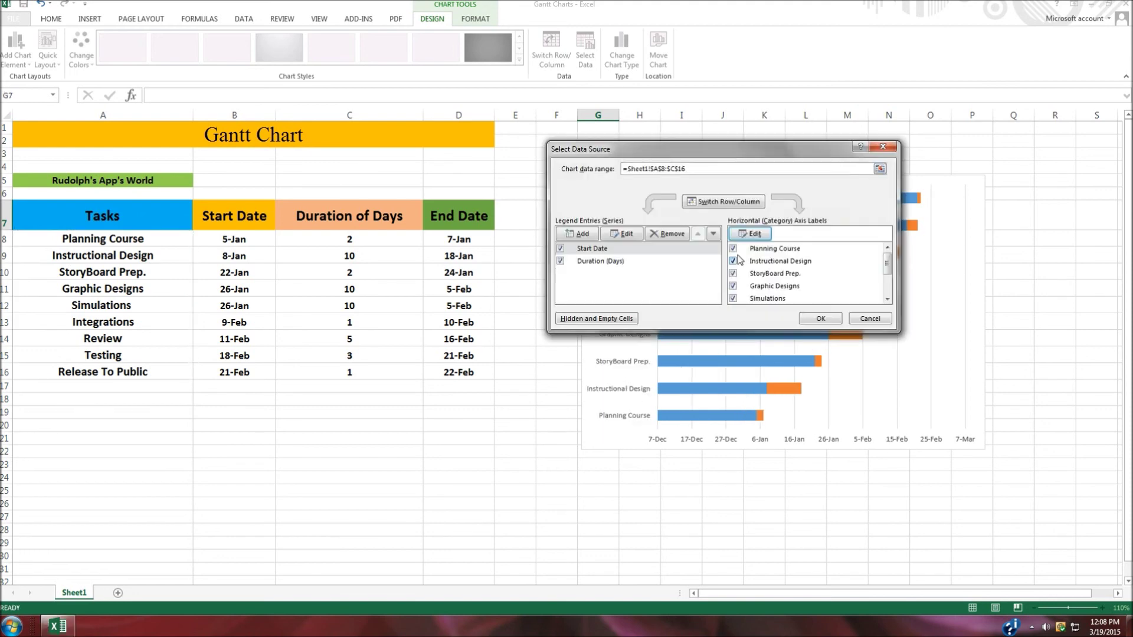
left_click_drag(770, 152, 807, 450)
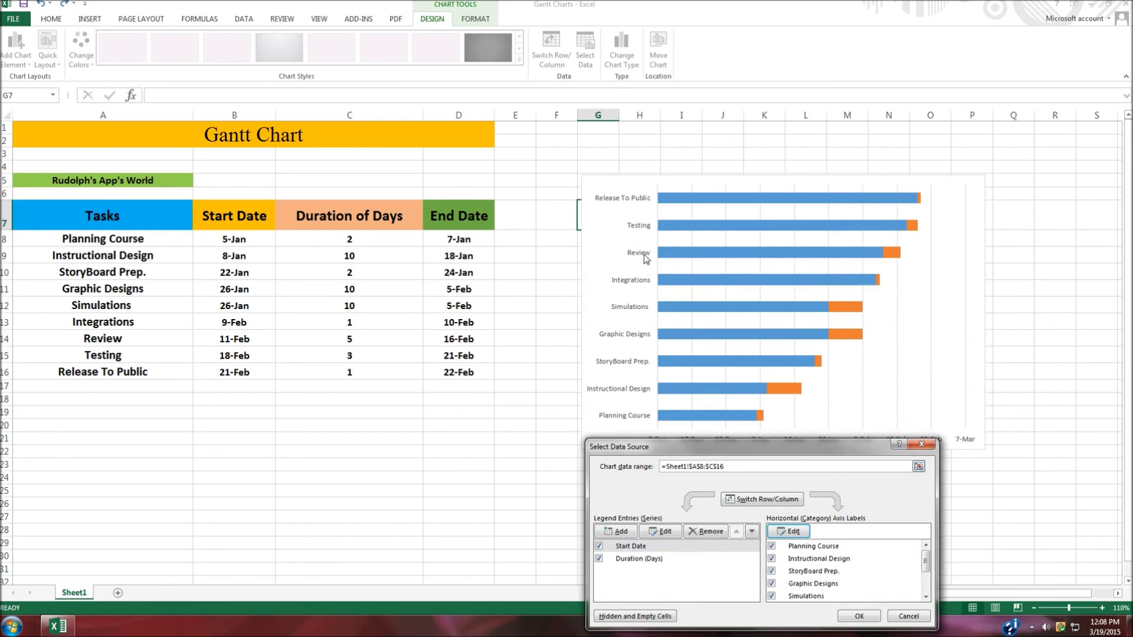
left_click_drag(824, 452, 842, 285)
left_click(878, 449)
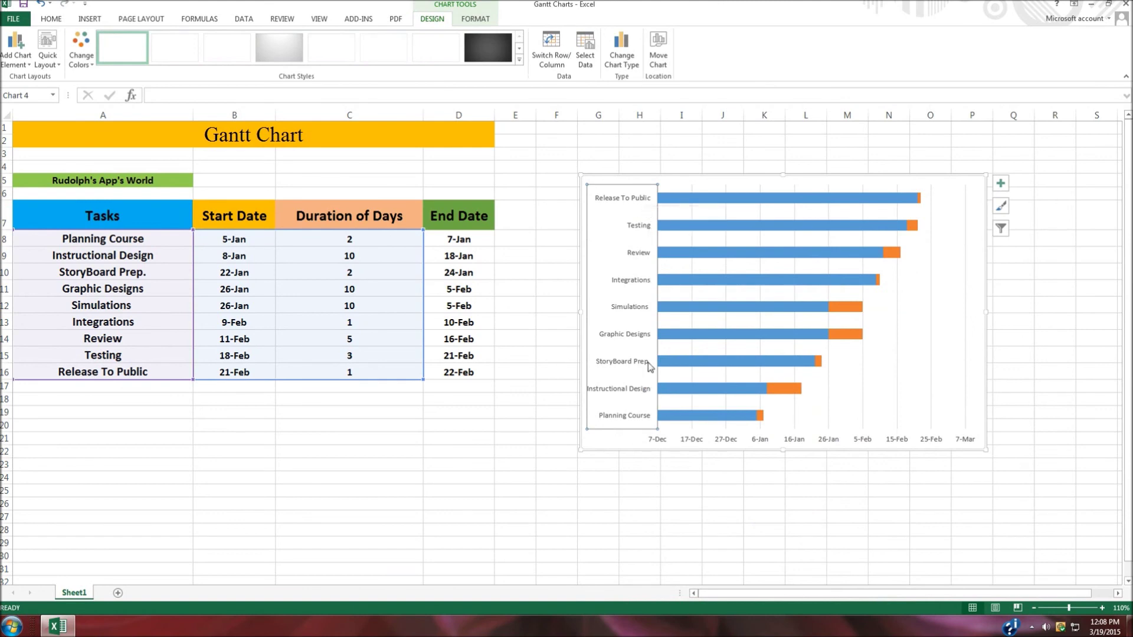
left_click(643, 332)
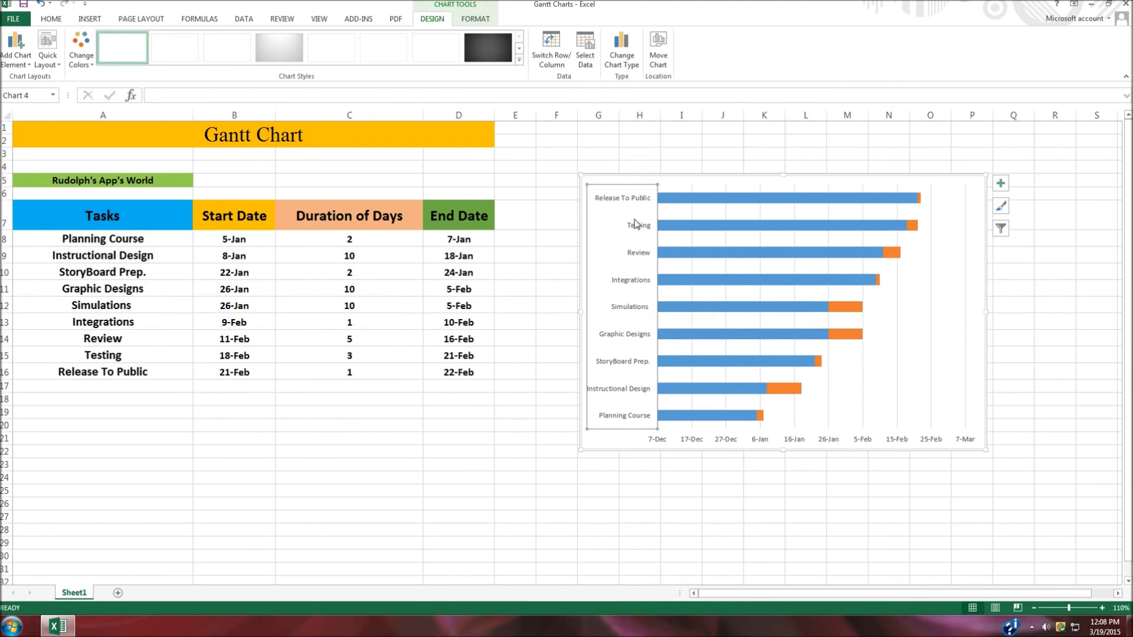
Show the chart's task categories in reverse order so they match the table's order, and close the axis formatting
right_click(652, 334)
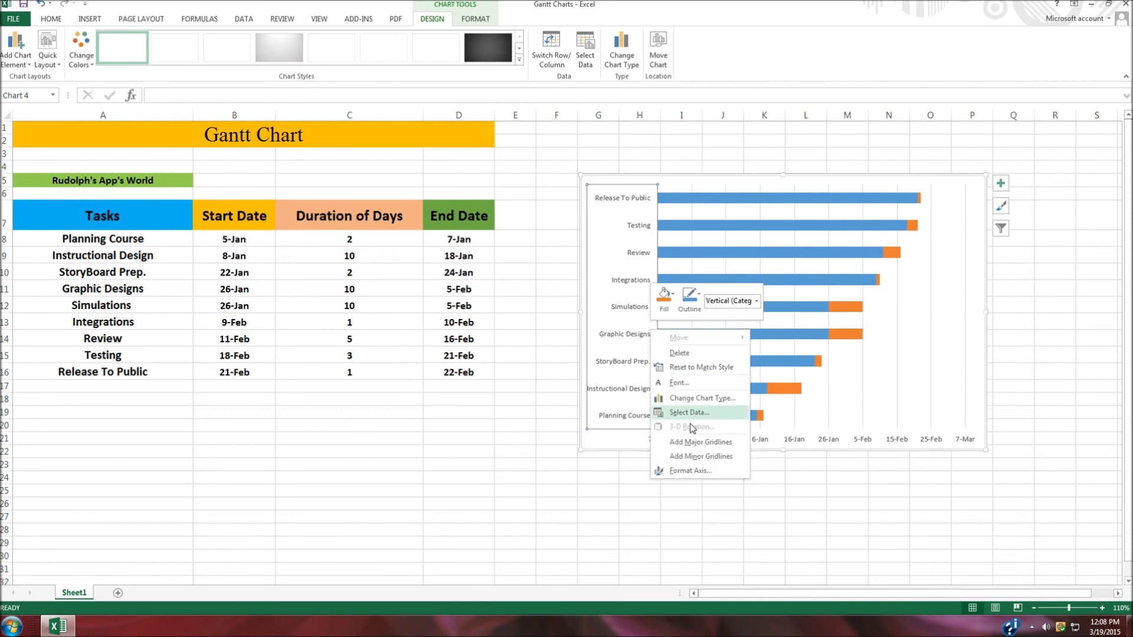
left_click(699, 471)
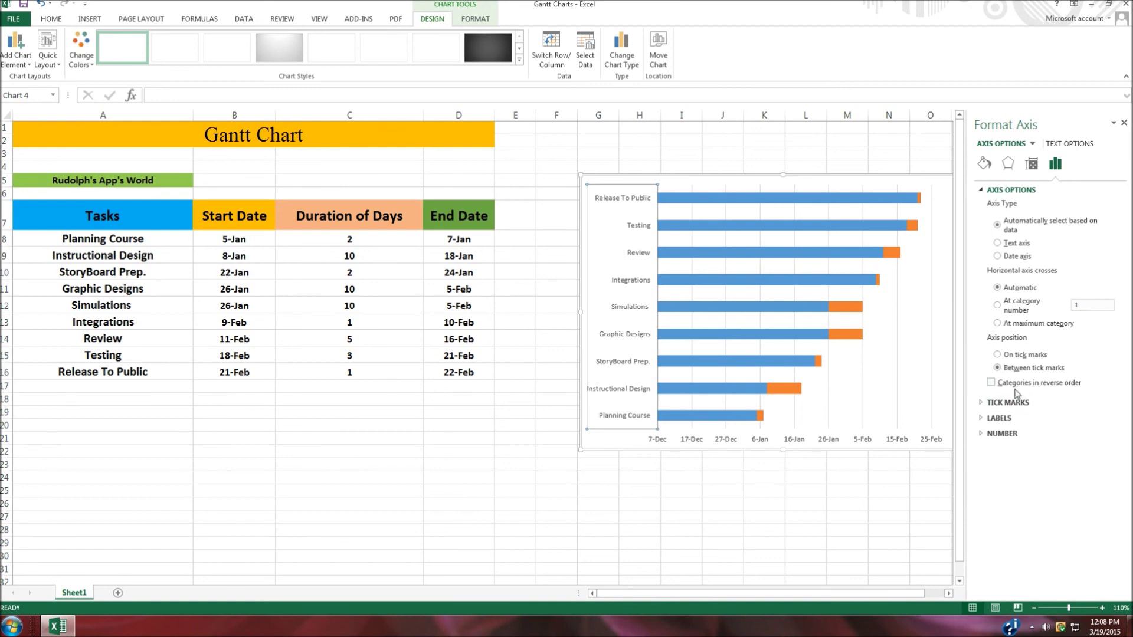
left_click(991, 382)
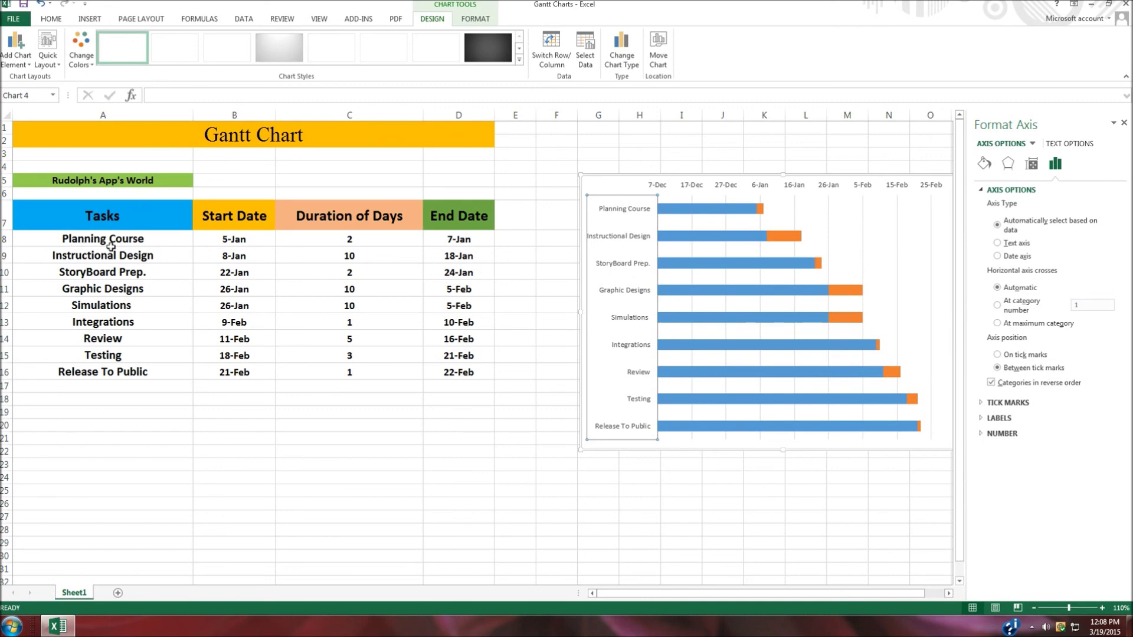
left_click(847, 188)
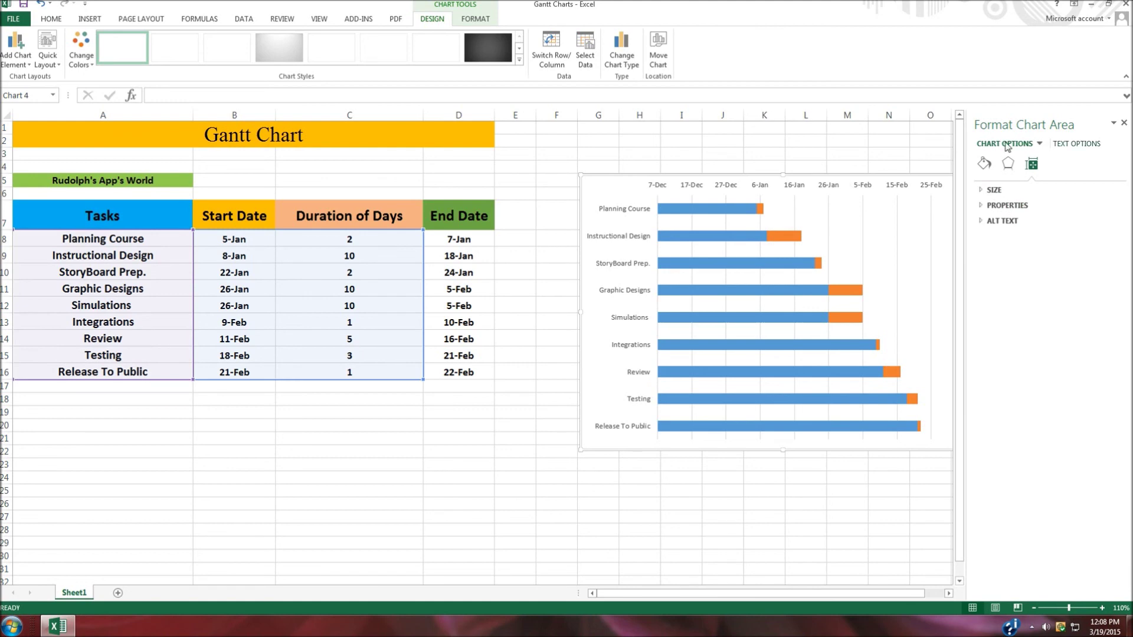
left_click(1124, 123)
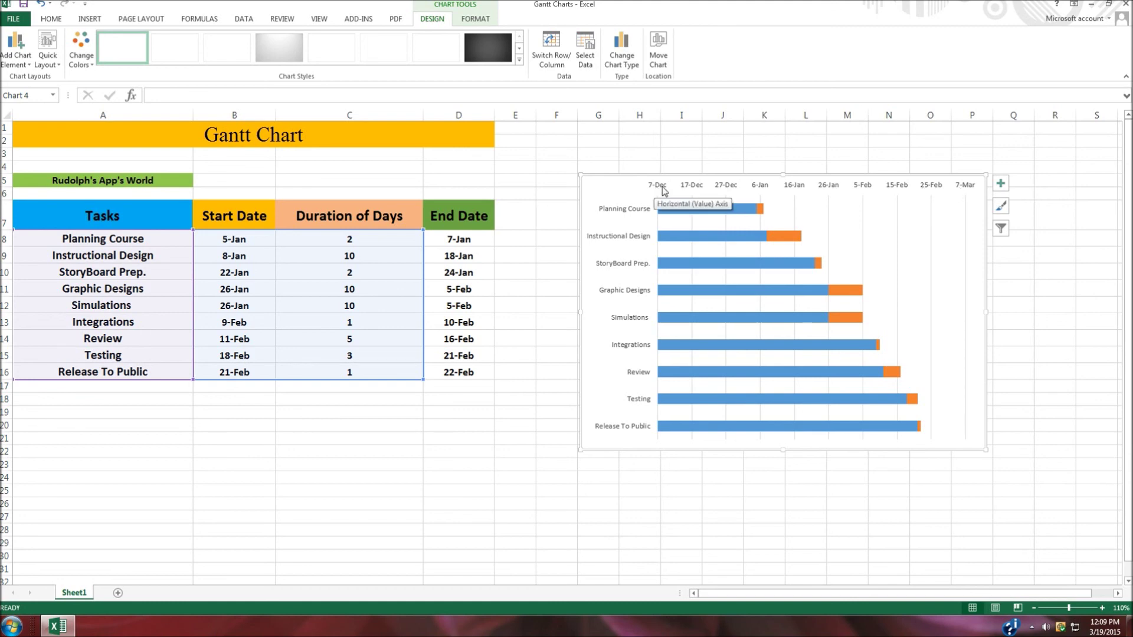
left_click(727, 188)
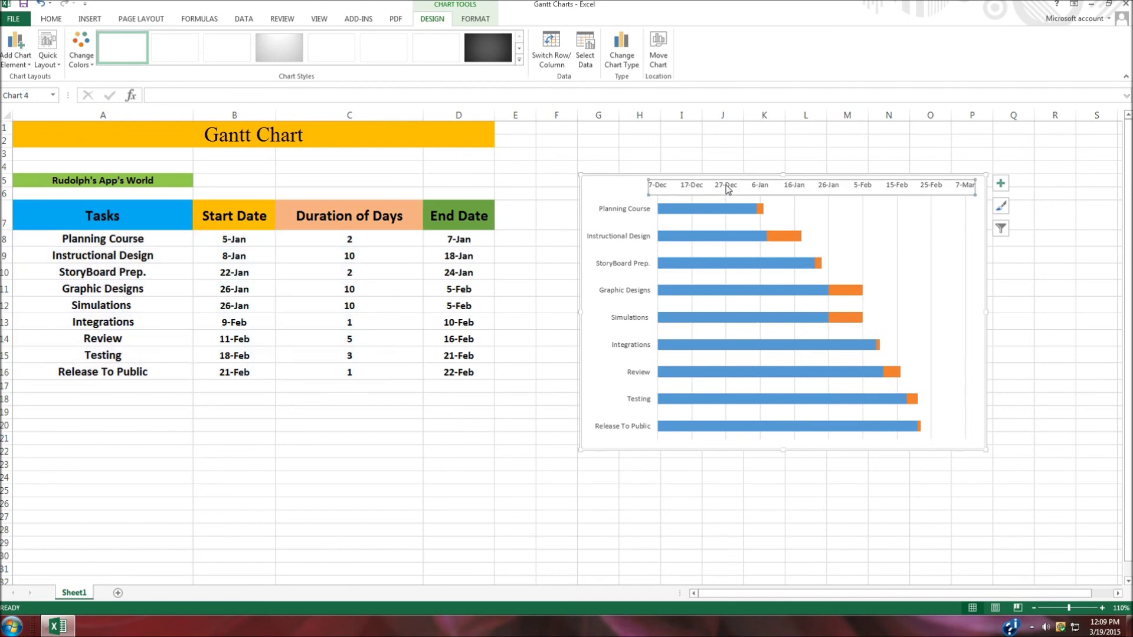
right_click(827, 188)
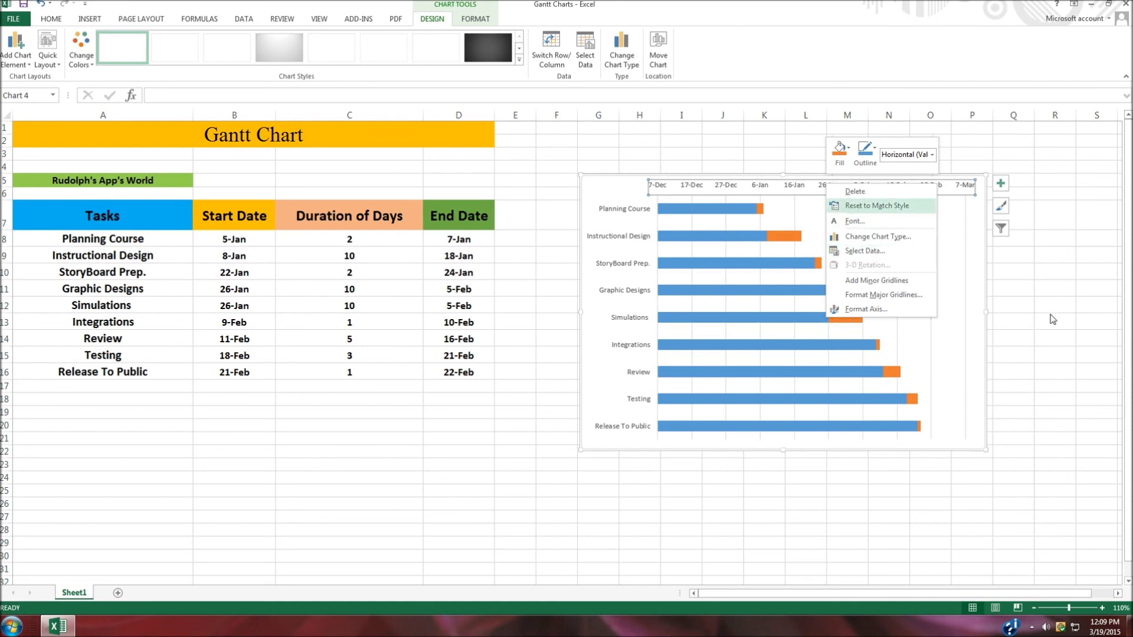
key("Escape")
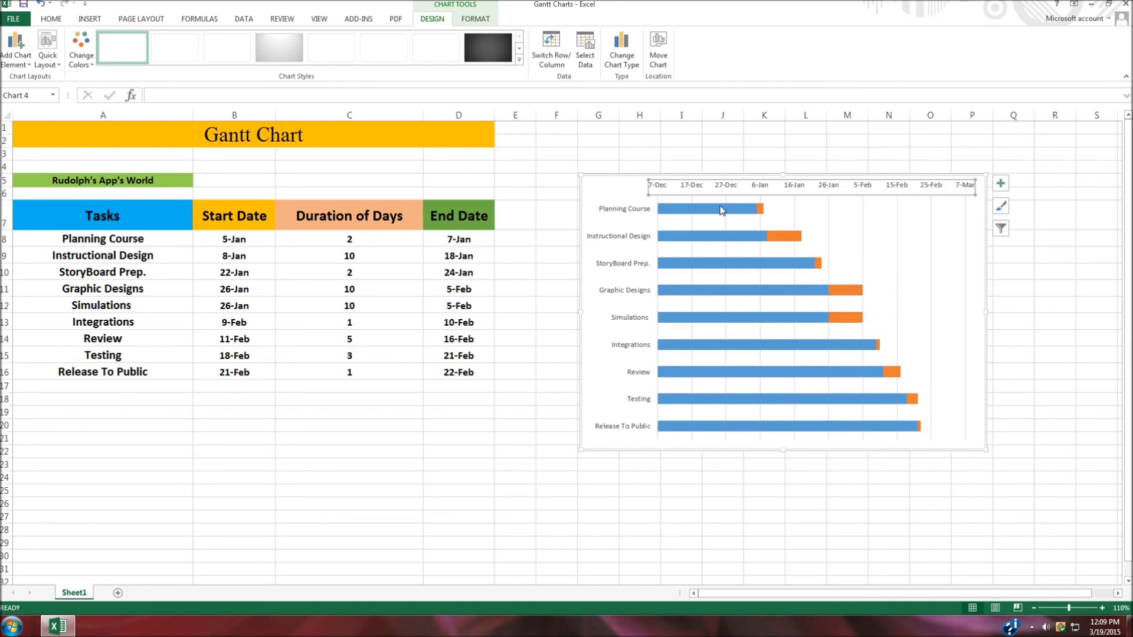
Look up the serial number of the first start date in B8 by previewing the General number format, without applying it
left_click(245, 244)
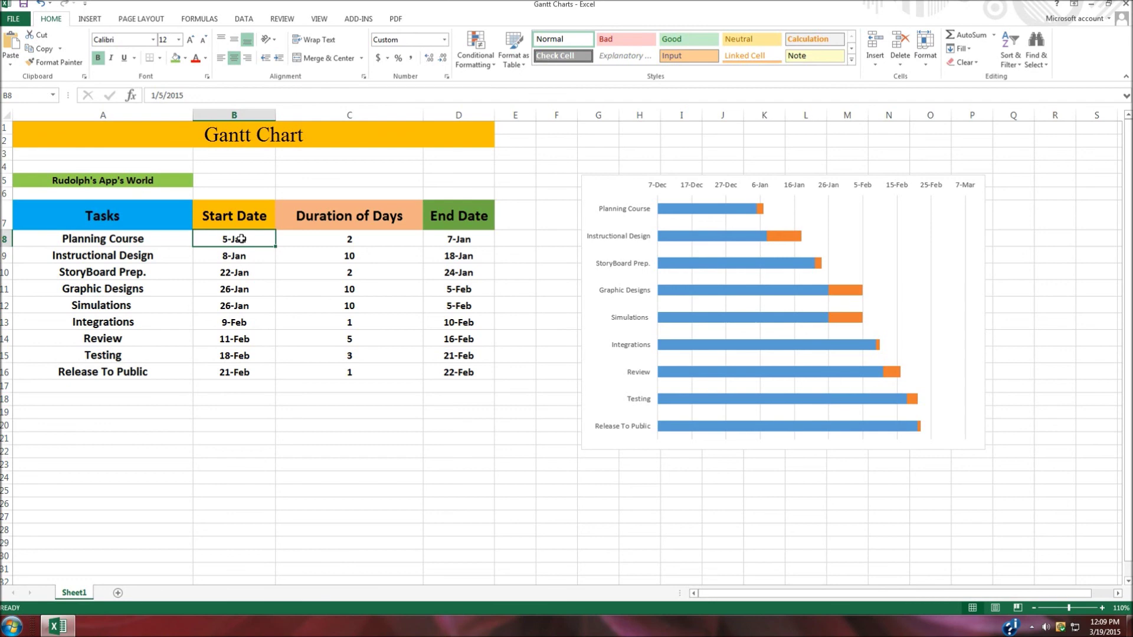
right_click(241, 239)
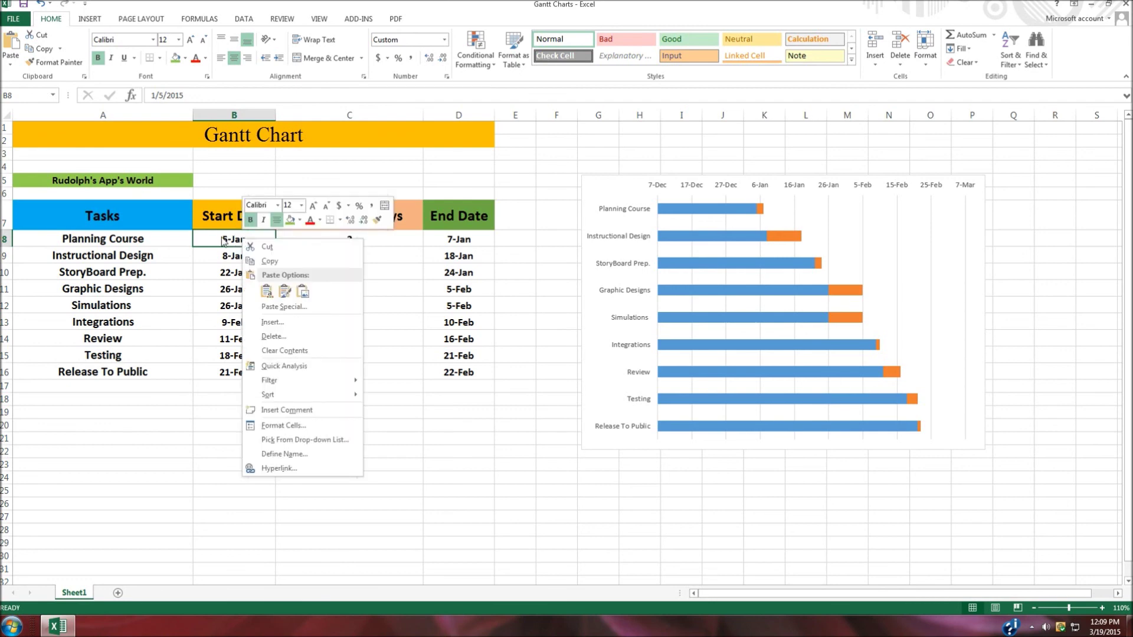
left_click(286, 426)
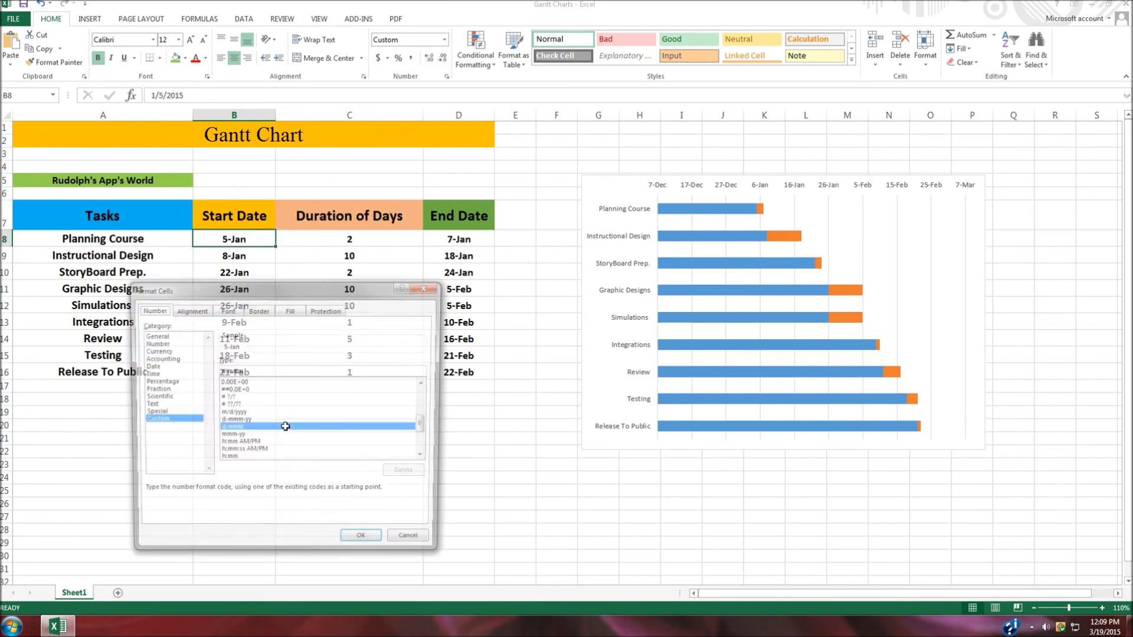
left_click(153, 336)
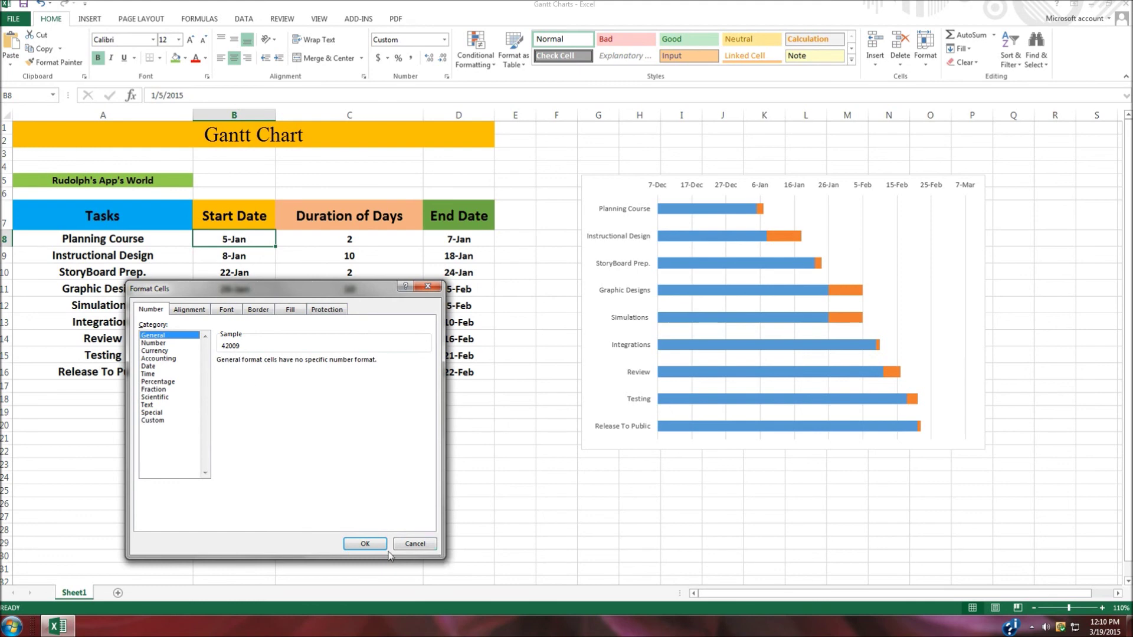
left_click(421, 544)
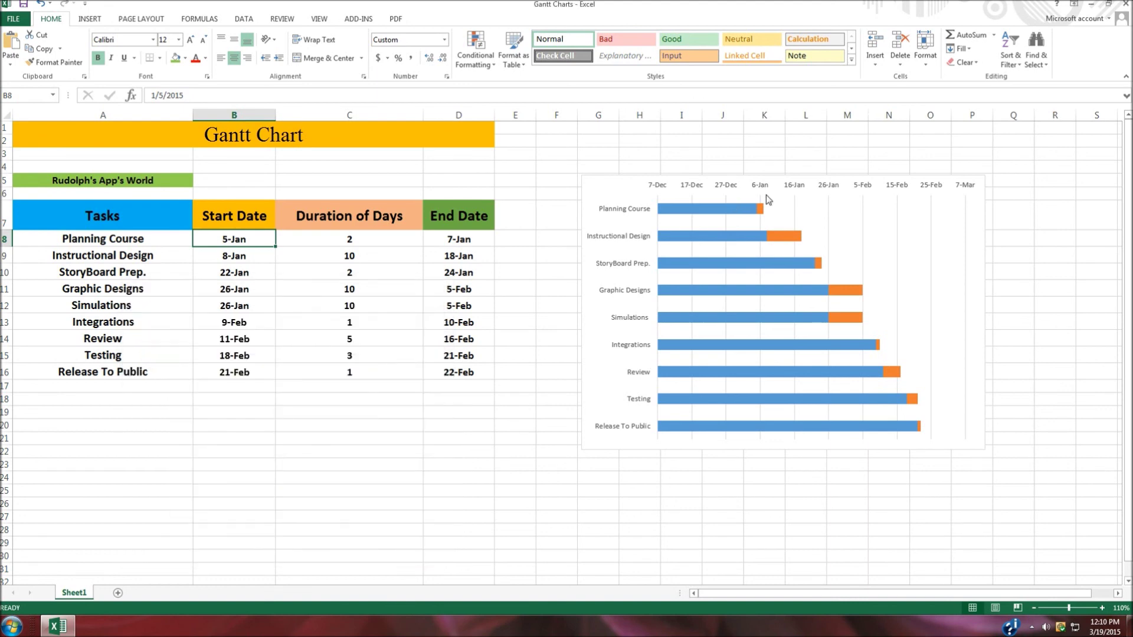
Set the minimum bound of the chart's horizontal date axis to 42009
left_click(735, 187)
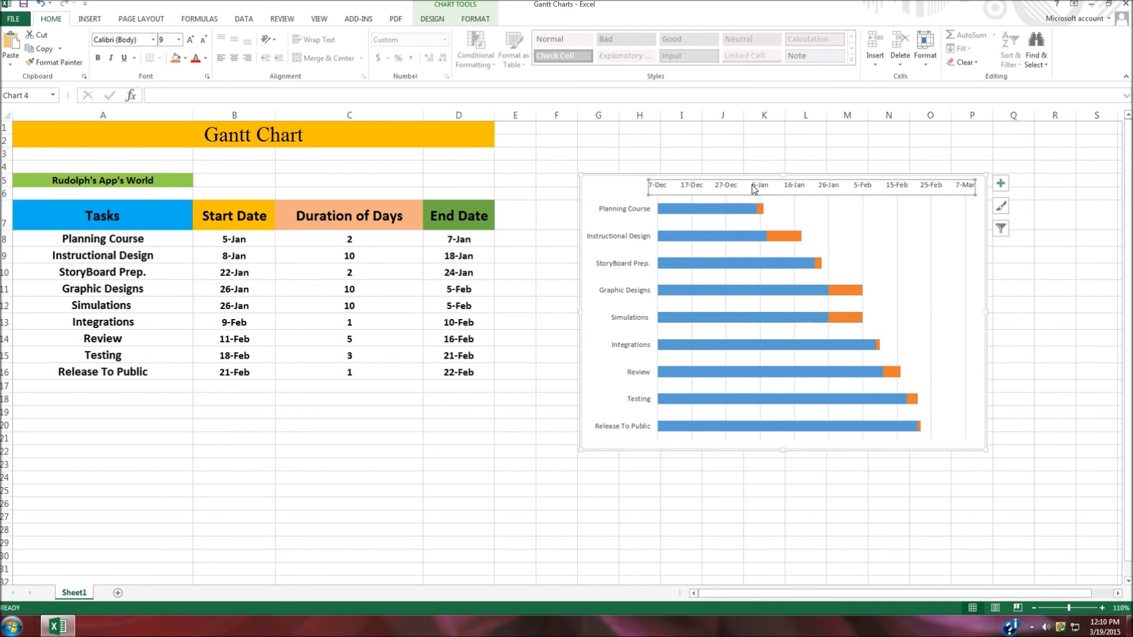
right_click(755, 187)
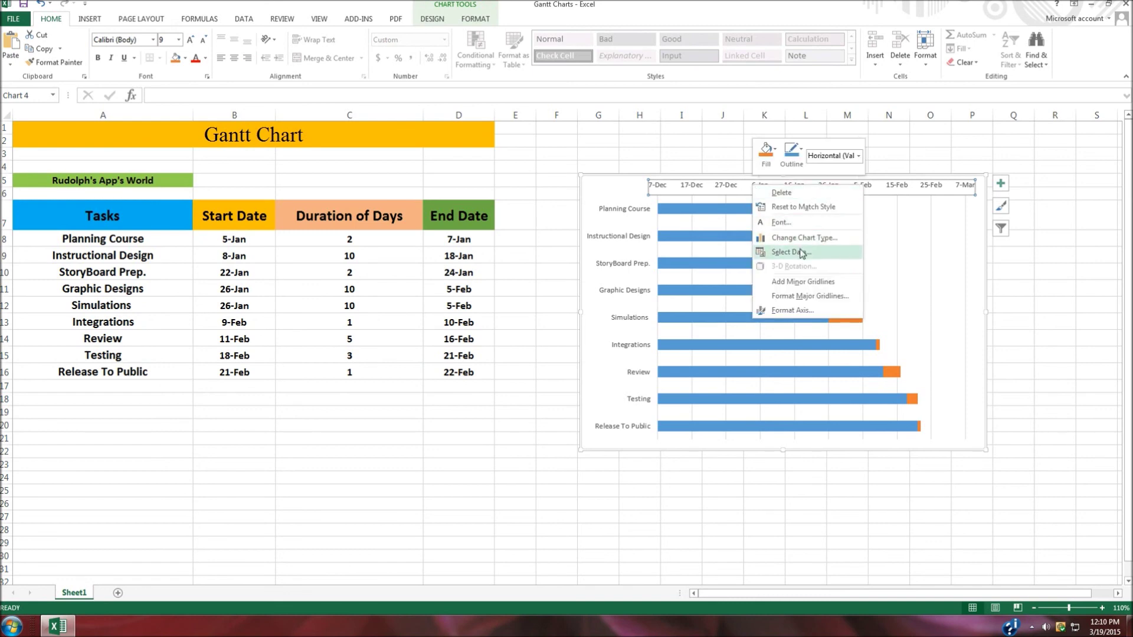
left_click(790, 310)
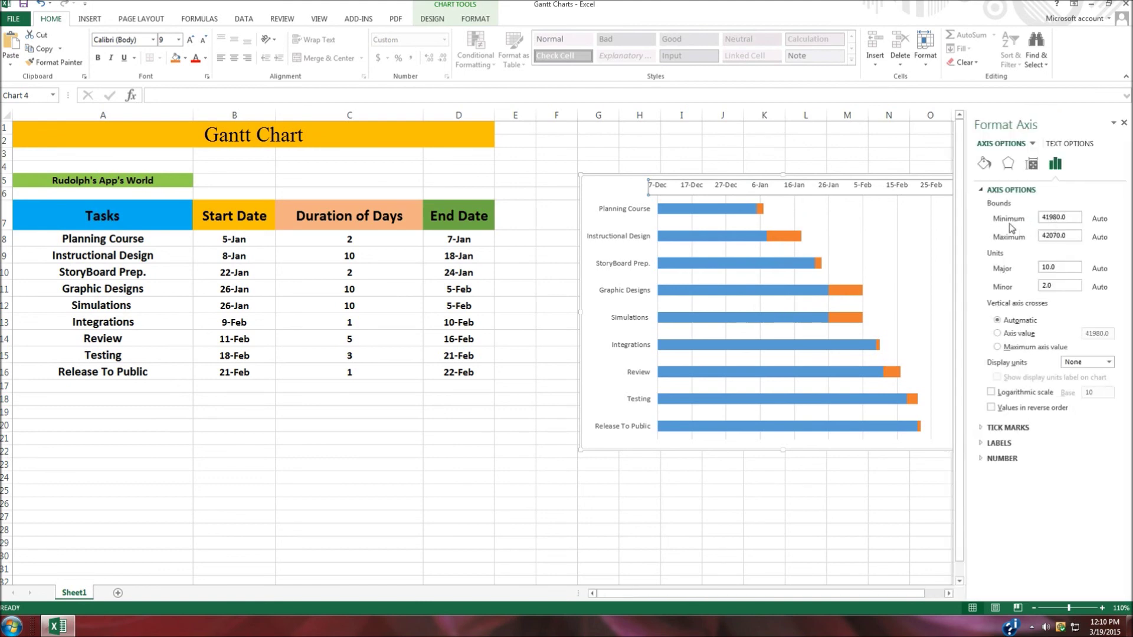
left_click_drag(1068, 219, 1045, 220)
key("BackSpace")
Set the date axis's major unit to 7 and close the axis formatting
left_click(1057, 267)
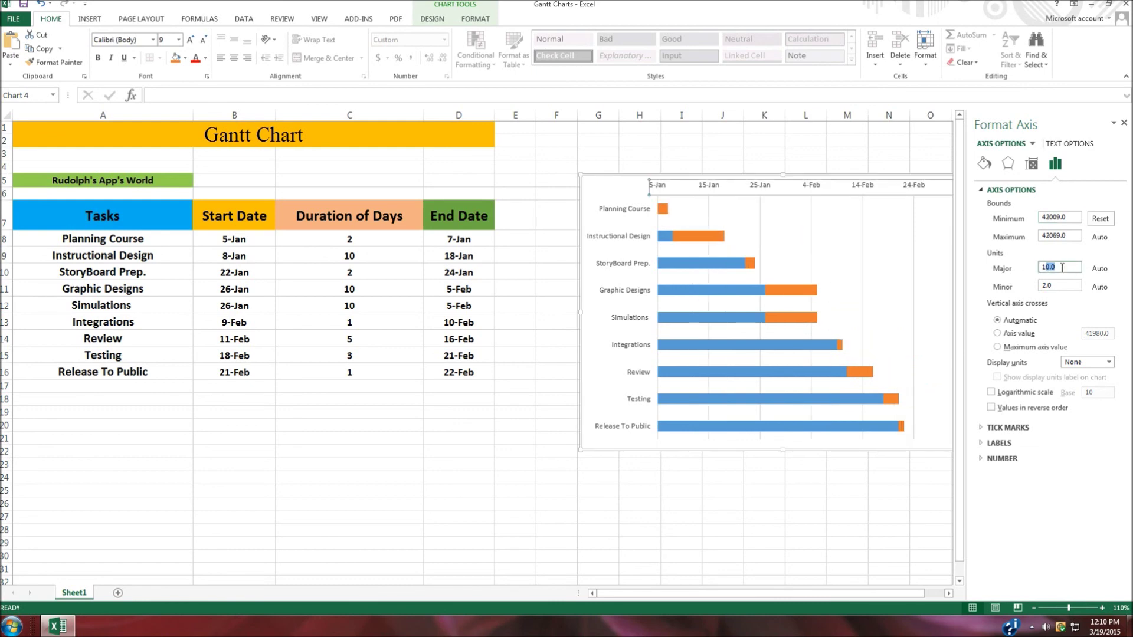
left_click_drag(1056, 269, 1035, 267)
key("BackSpace")
key("Return")
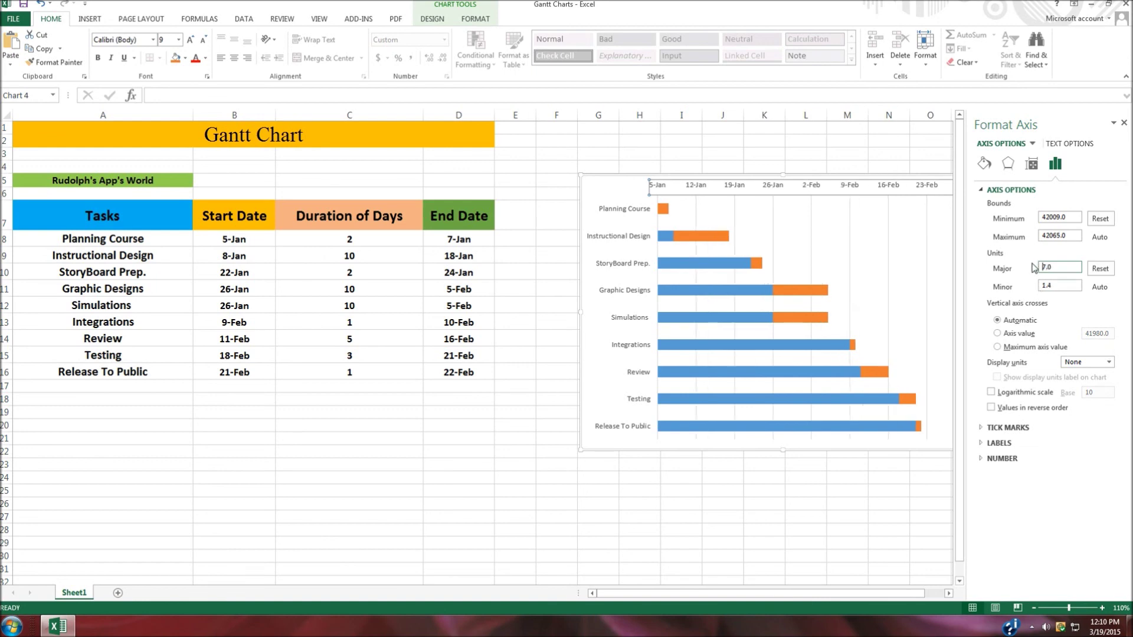
left_click(1125, 123)
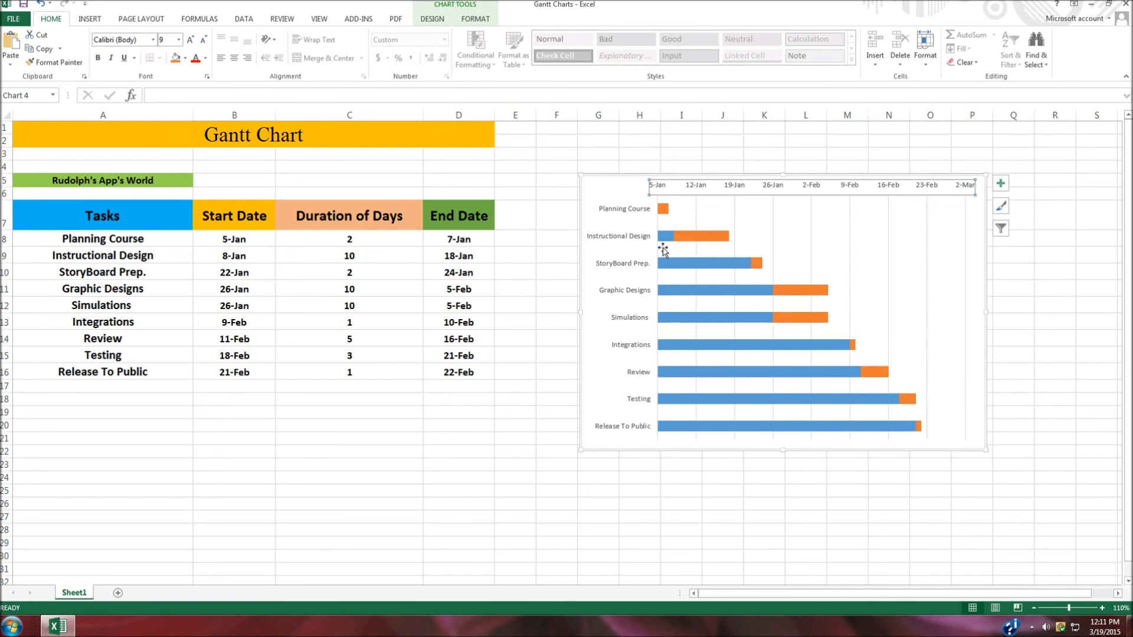
Hide the Start Date series bars with No fill and No line for the border, close the formatting, and deselect the series
left_click(688, 266)
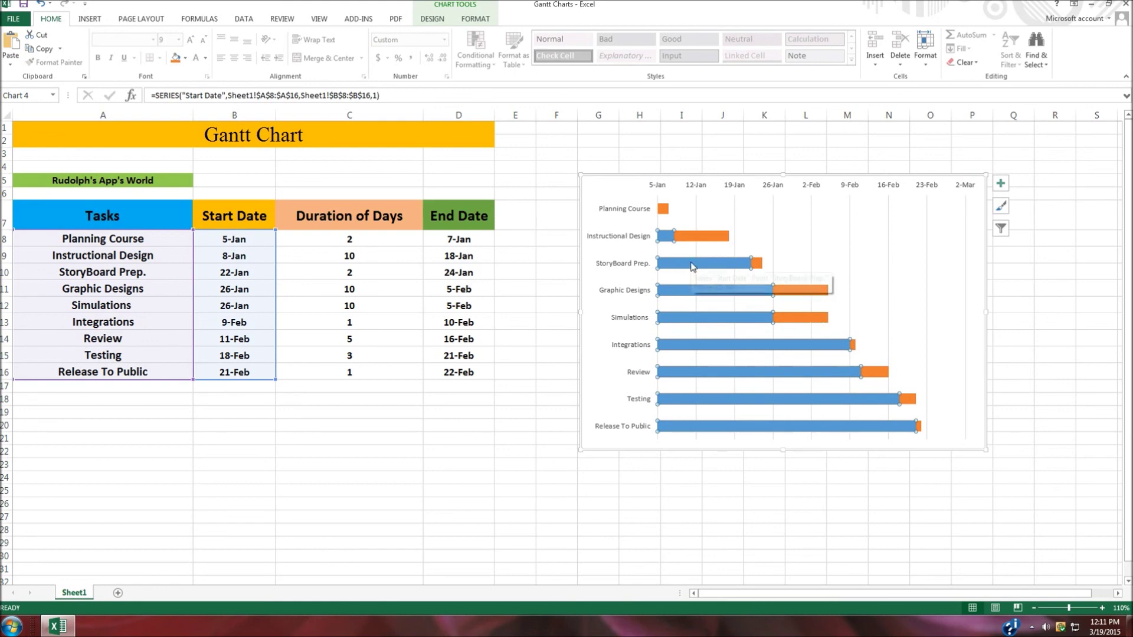
right_click(695, 260)
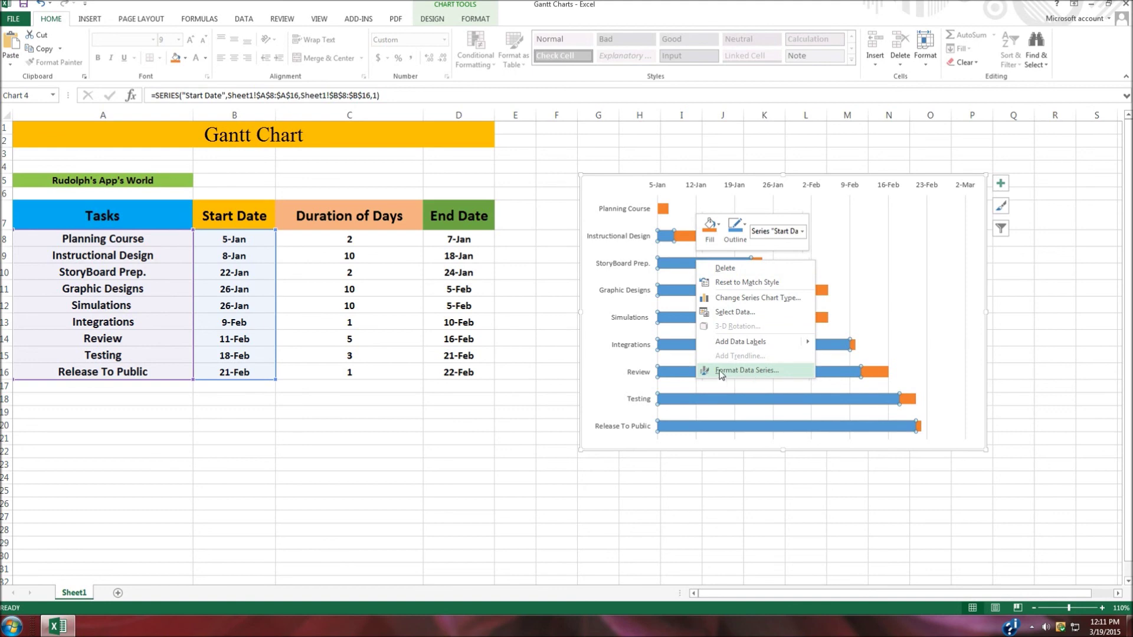
left_click(768, 370)
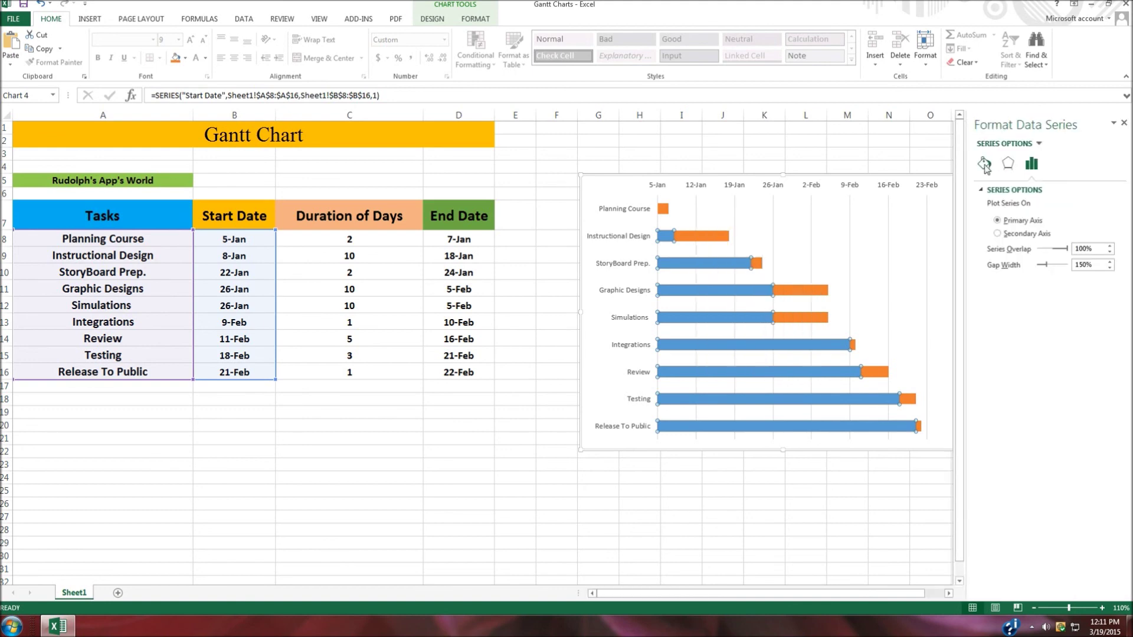
left_click(984, 165)
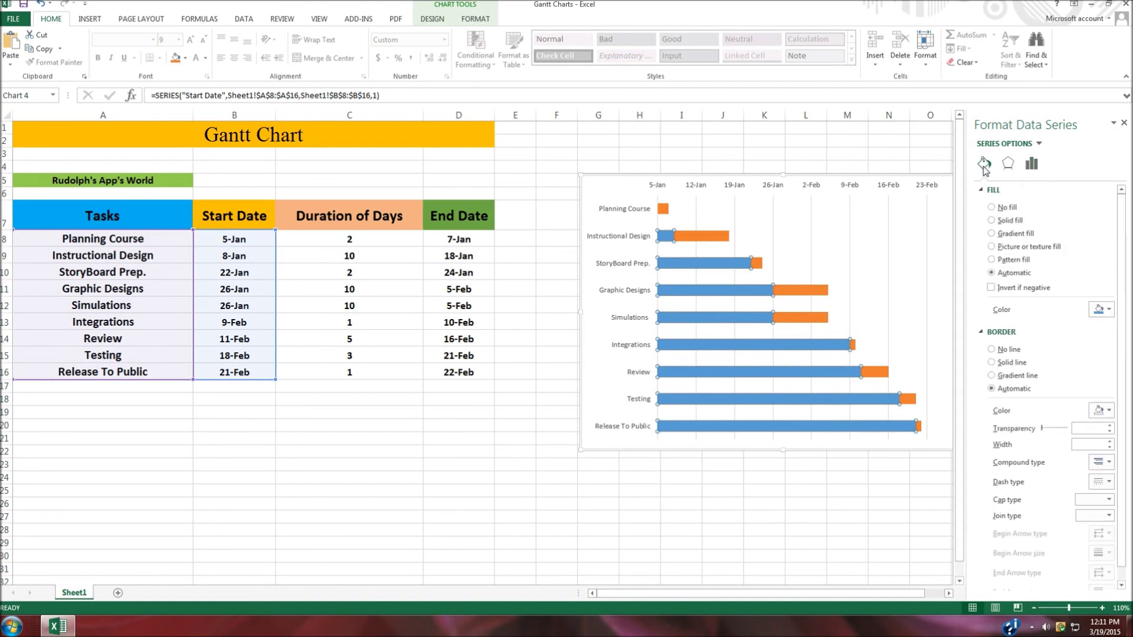
left_click(991, 208)
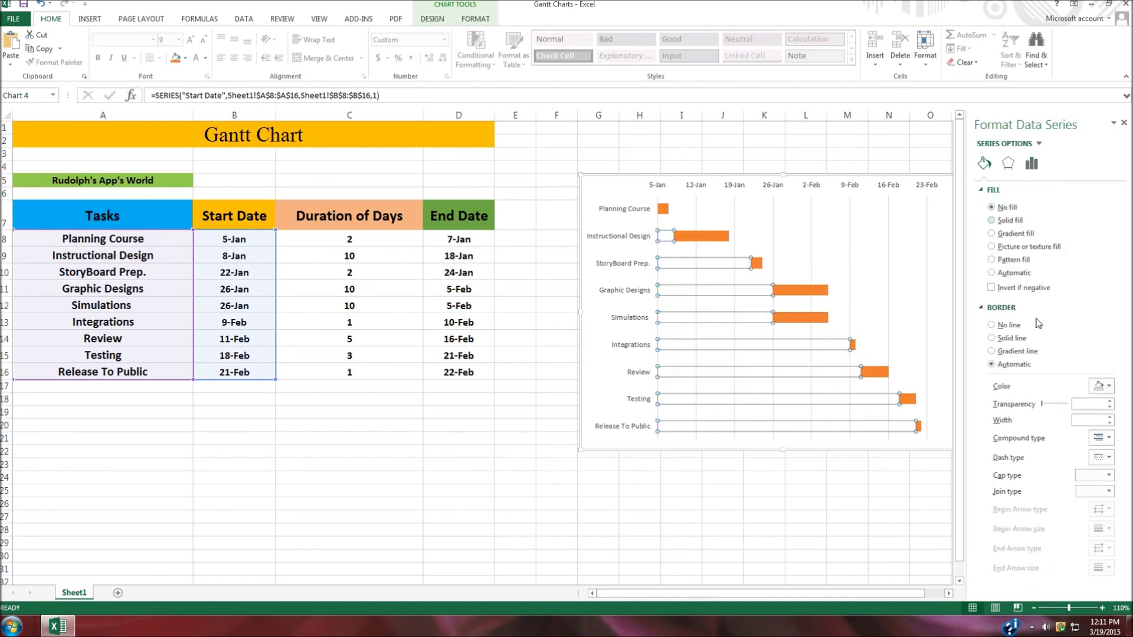
left_click(992, 332)
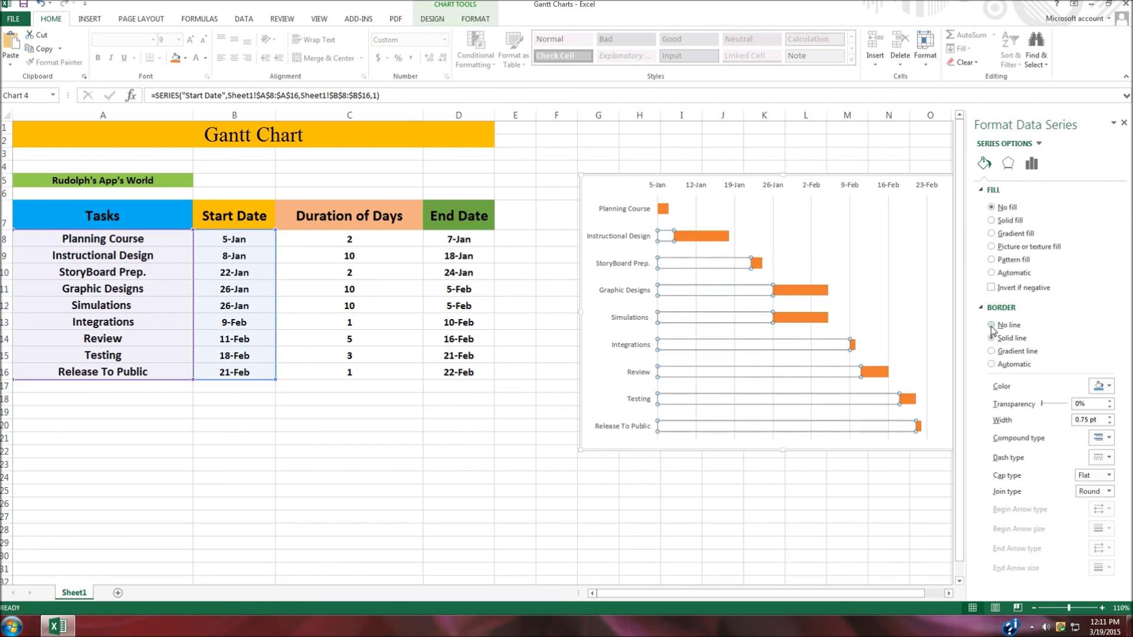
left_click(1124, 123)
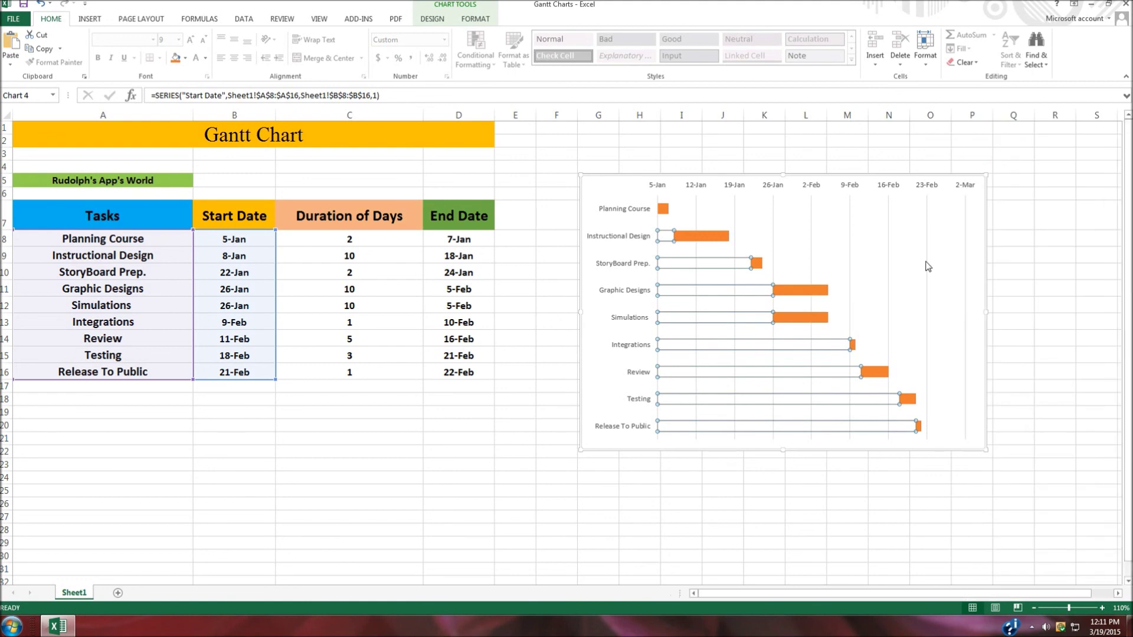
left_click(929, 264)
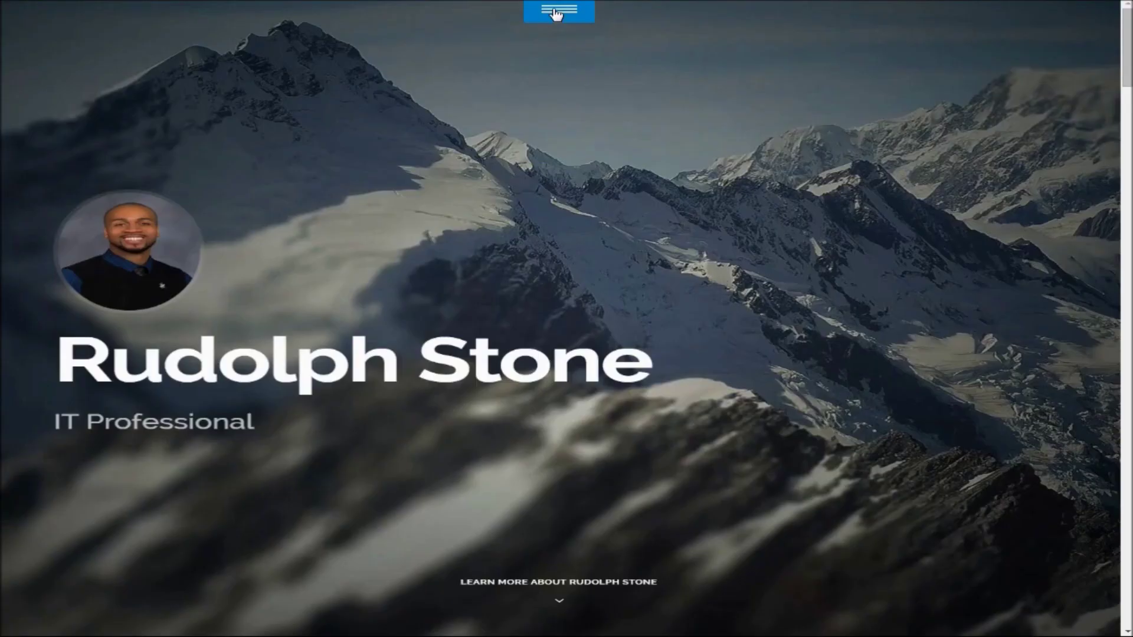
On the portfolio website, view the Skills, CV / Resume and Video Portfolio sections and read through the work experience
left_click(559, 9)
left_click(562, 72)
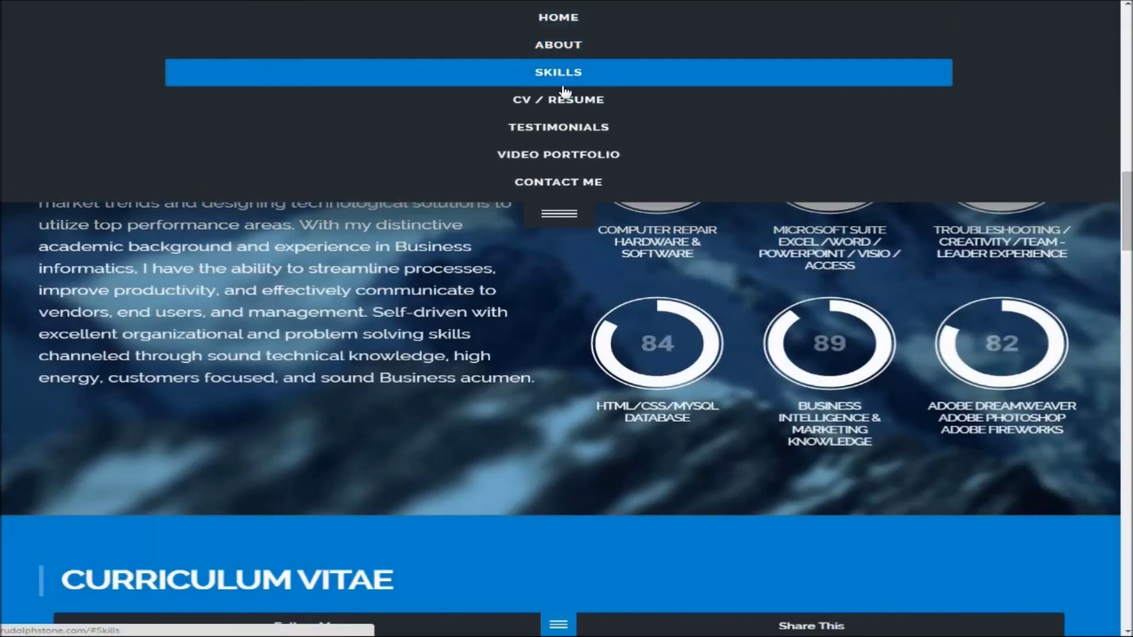
left_click(565, 102)
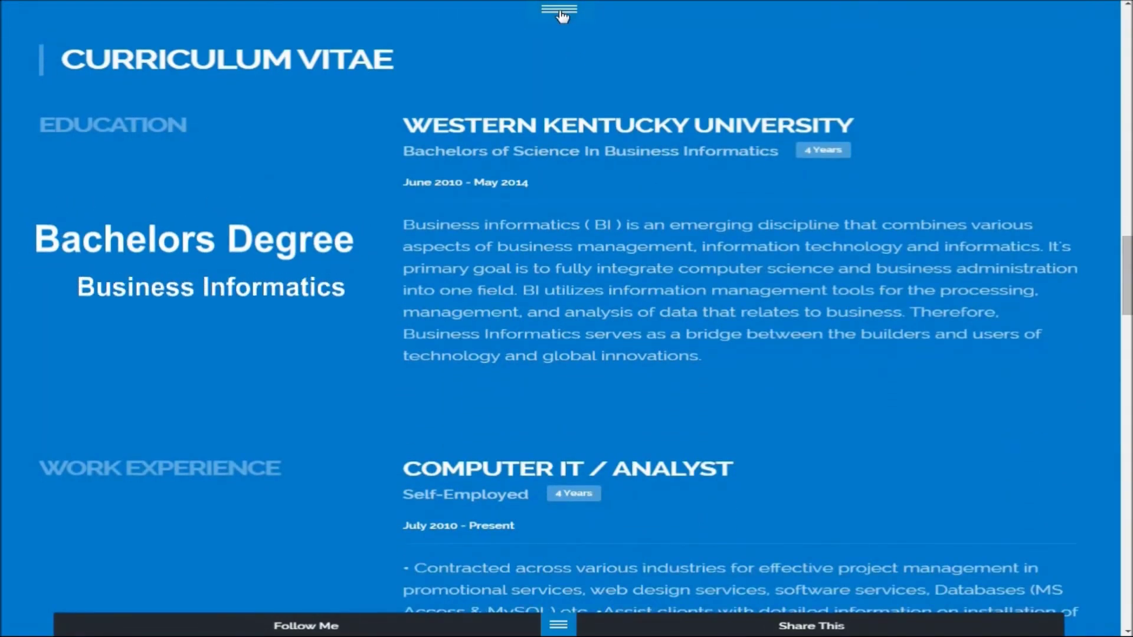
left_click(559, 10)
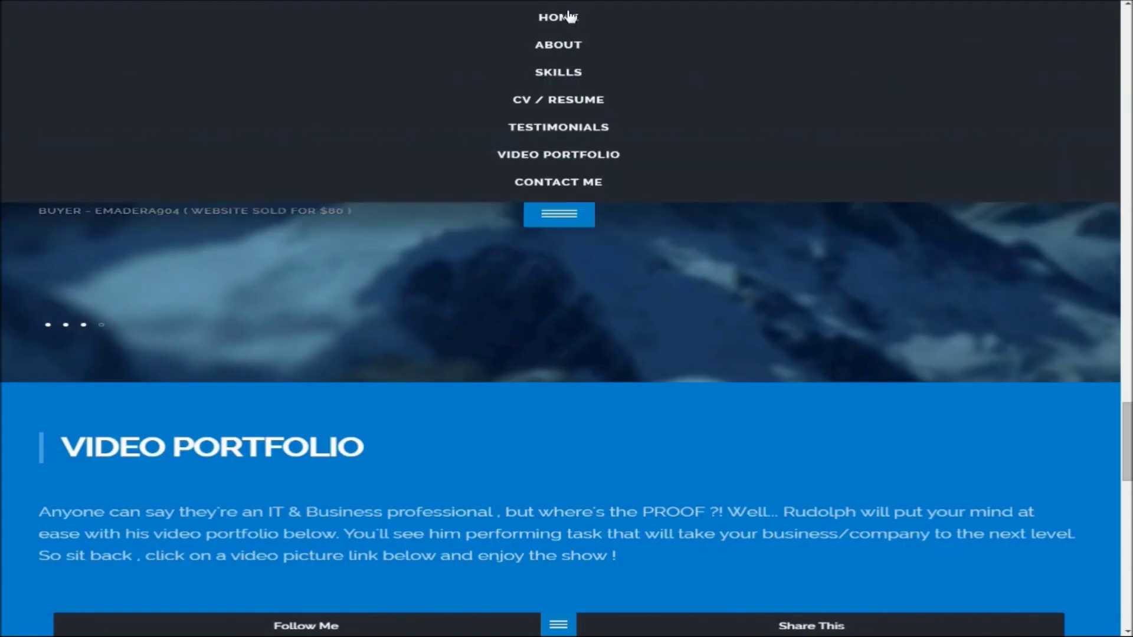
left_click(566, 157)
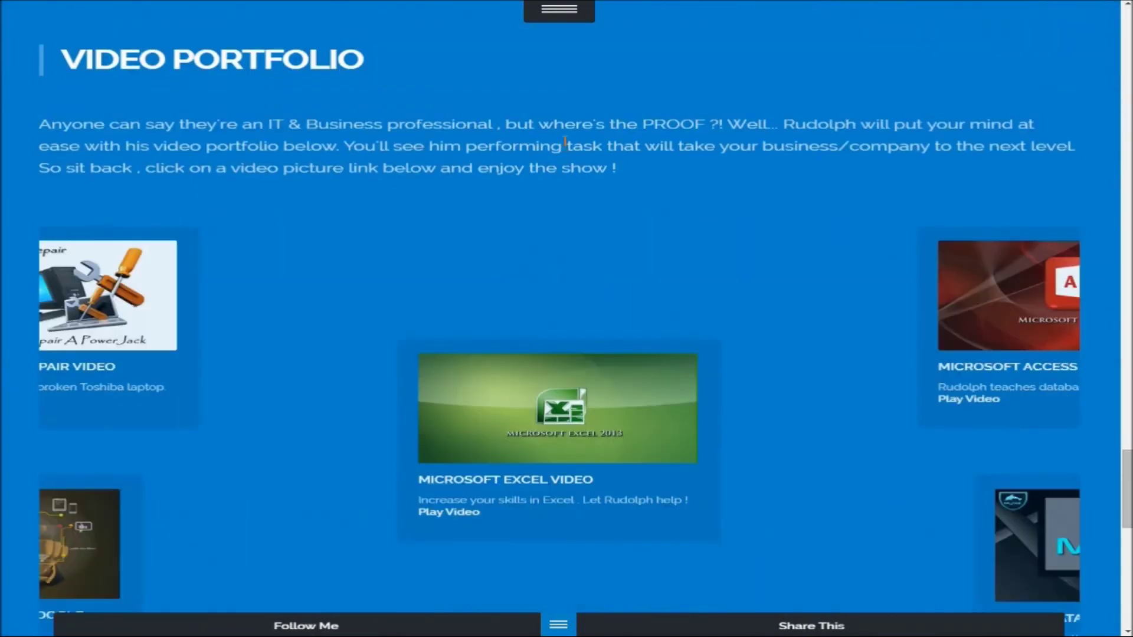
left_click(210, 306)
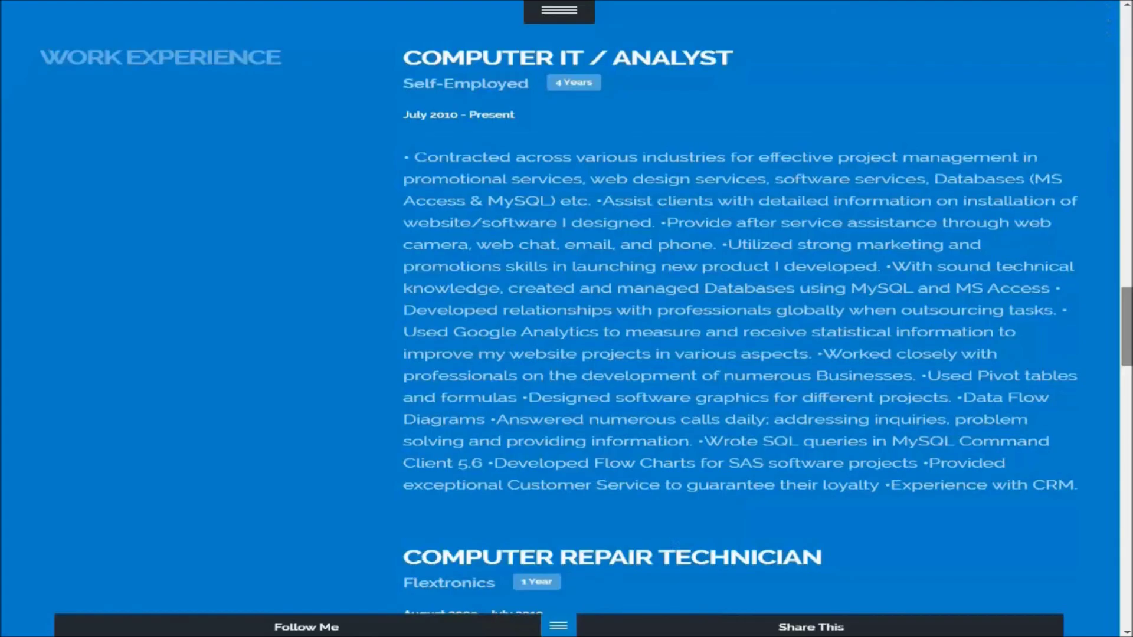
scroll(559, 319, "down", 4)
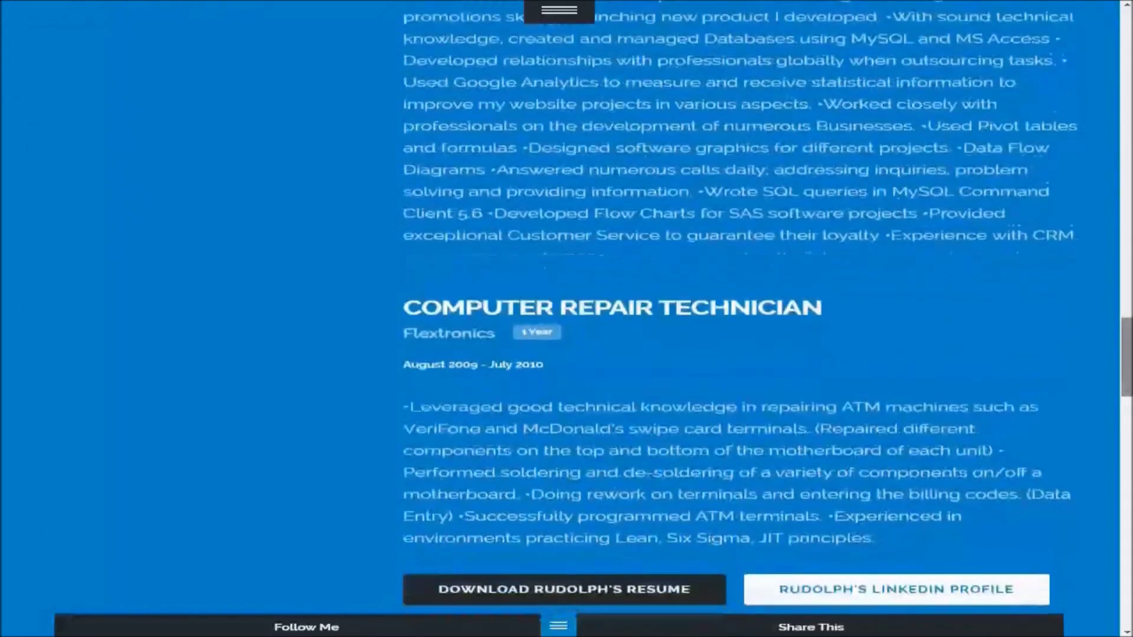